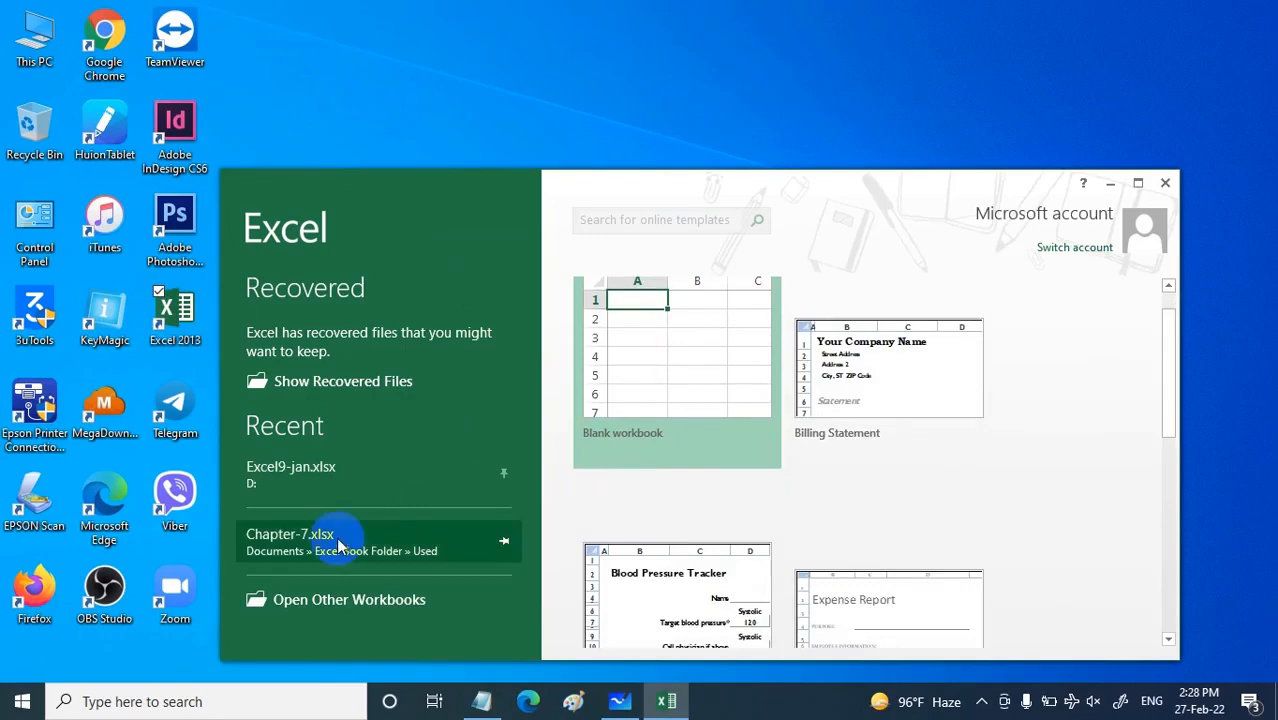
Step: Open the recent workbook Chapter-7.xlsx and maximize its window
click(339, 545)
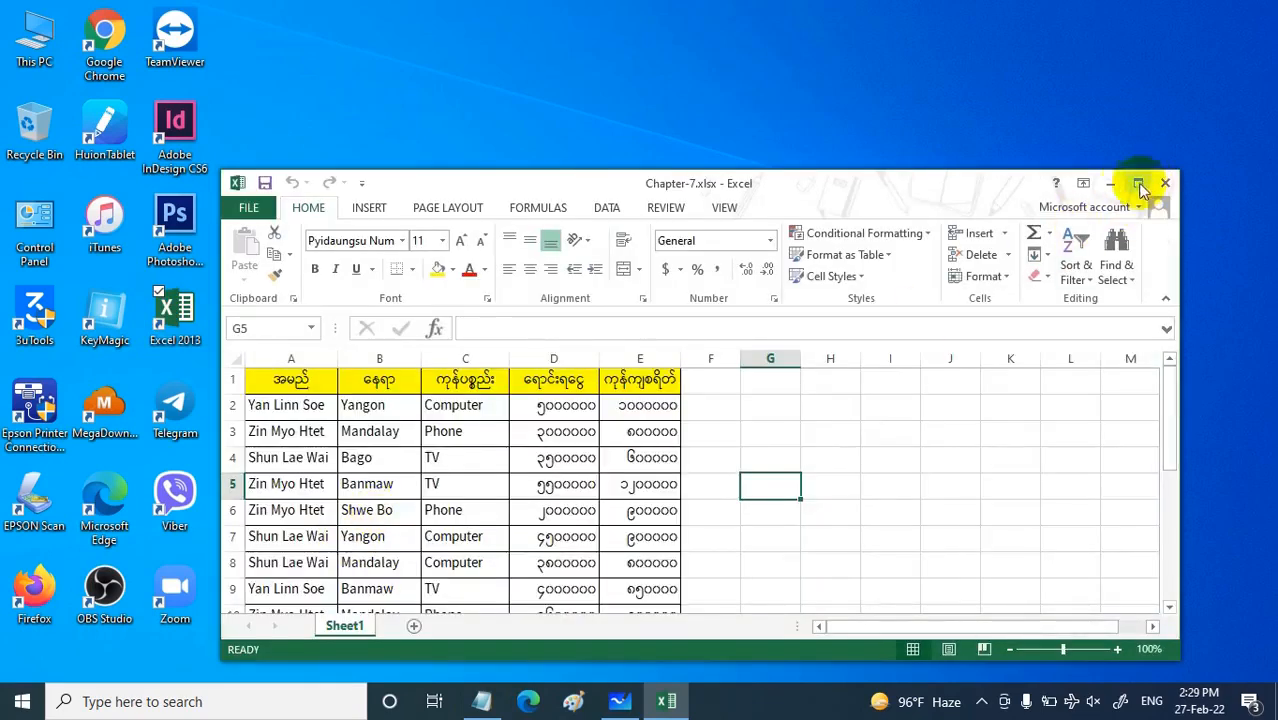
drag(768, 180, 764, 131)
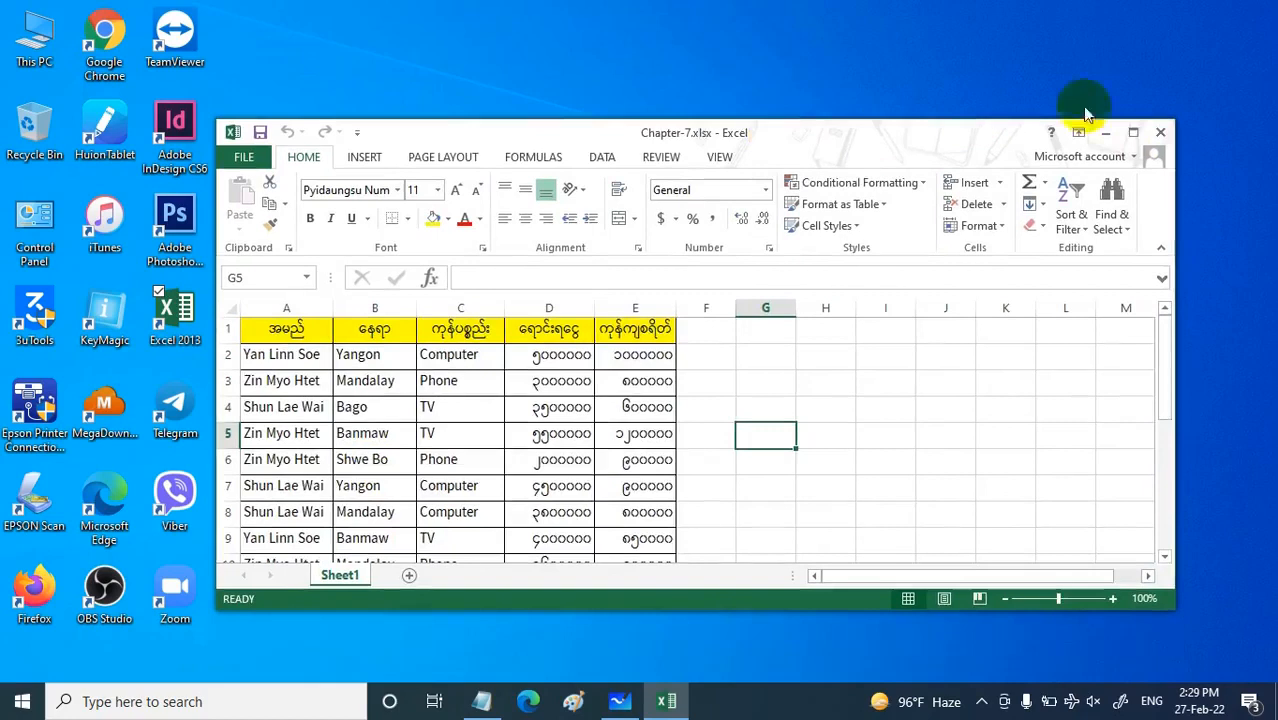
click(1133, 133)
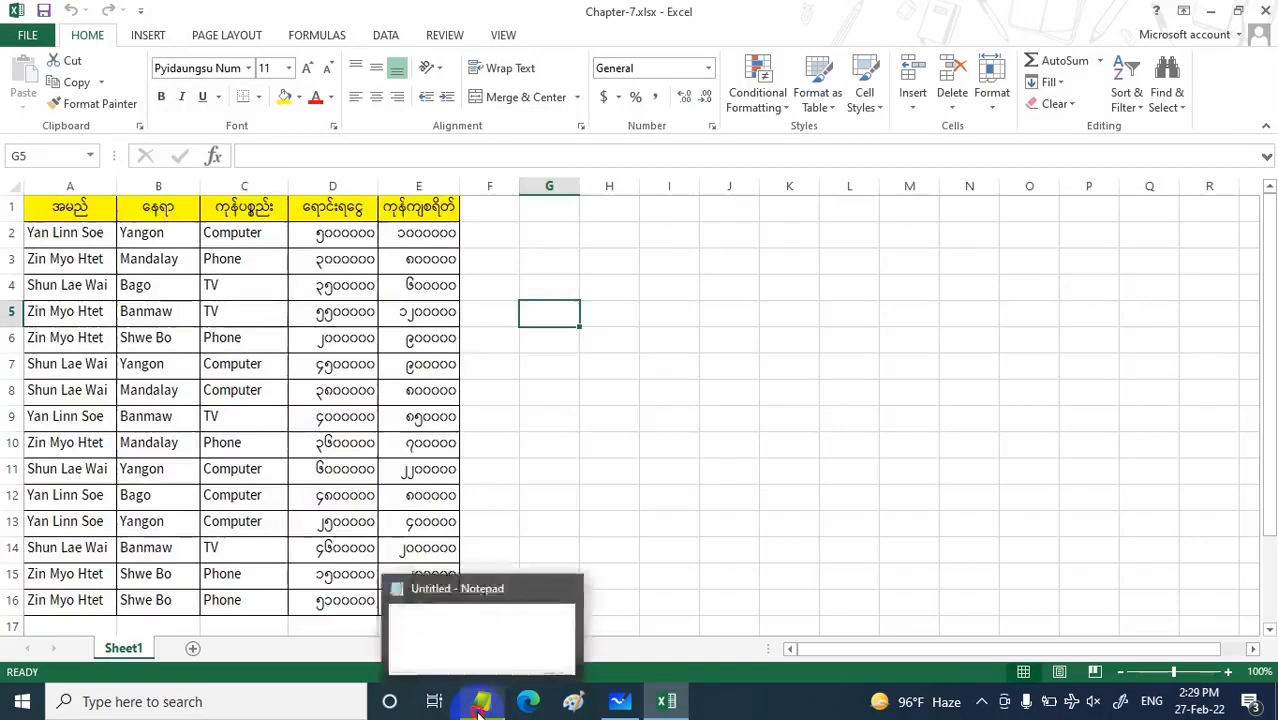
Step: Switch to the blank Notepad window, place it over the worksheet, and set the input language to Burmese, Myanmar (Visual order)
click(480, 710)
drag(297, 106, 446, 185)
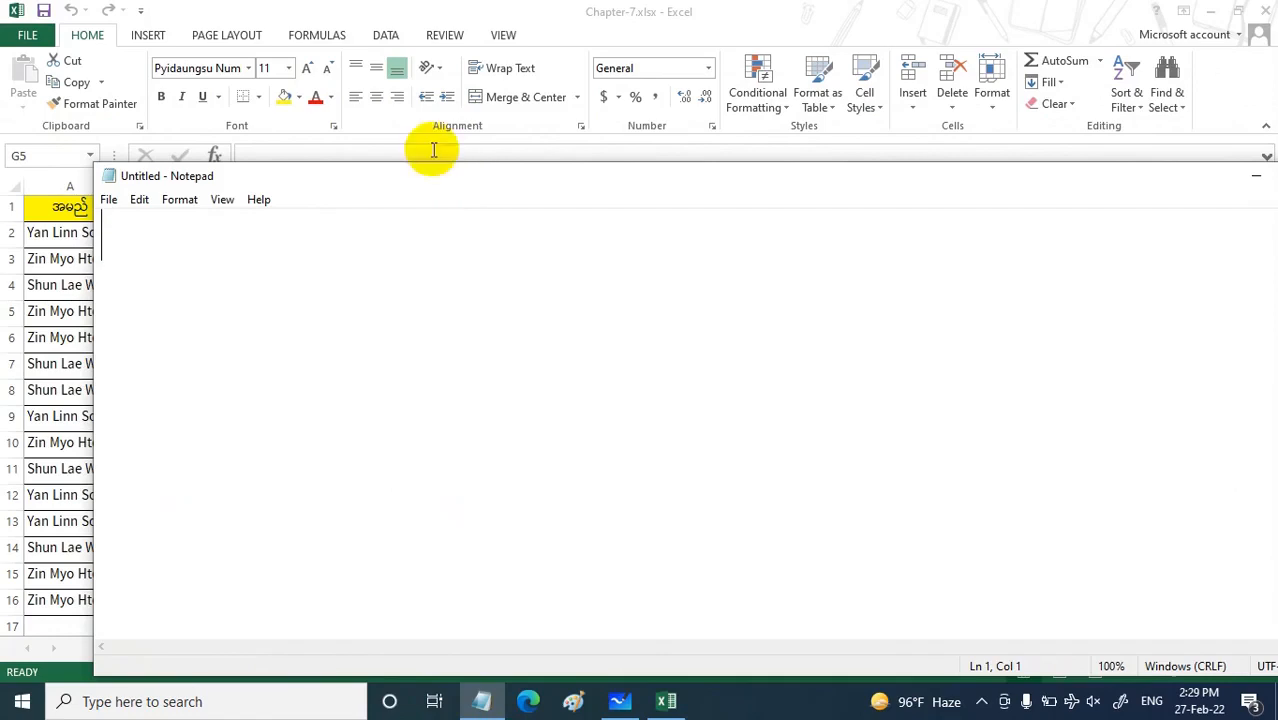
text(Z)
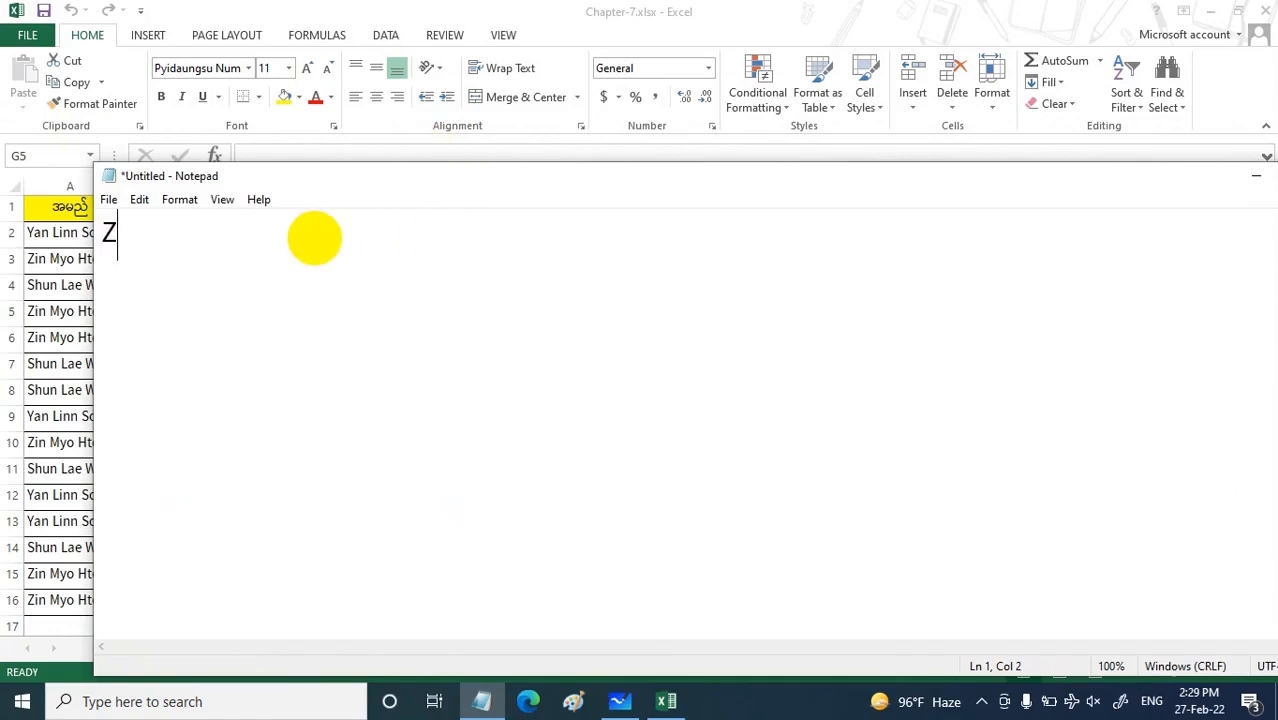
key(BackSpace)
key(super+space)
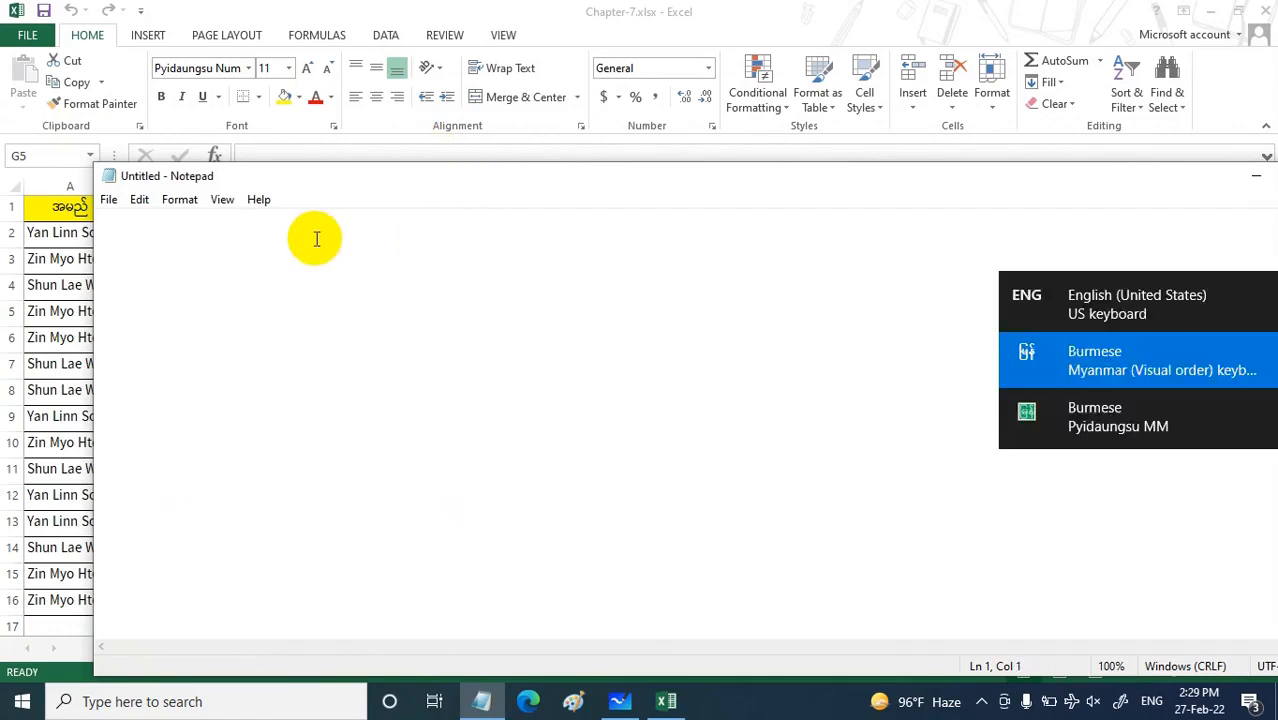
Step: Write the first condition in Burmese: the first salesperson's name followed by "သိန်း 30 ထက် နှင့်"
text(ဇ)
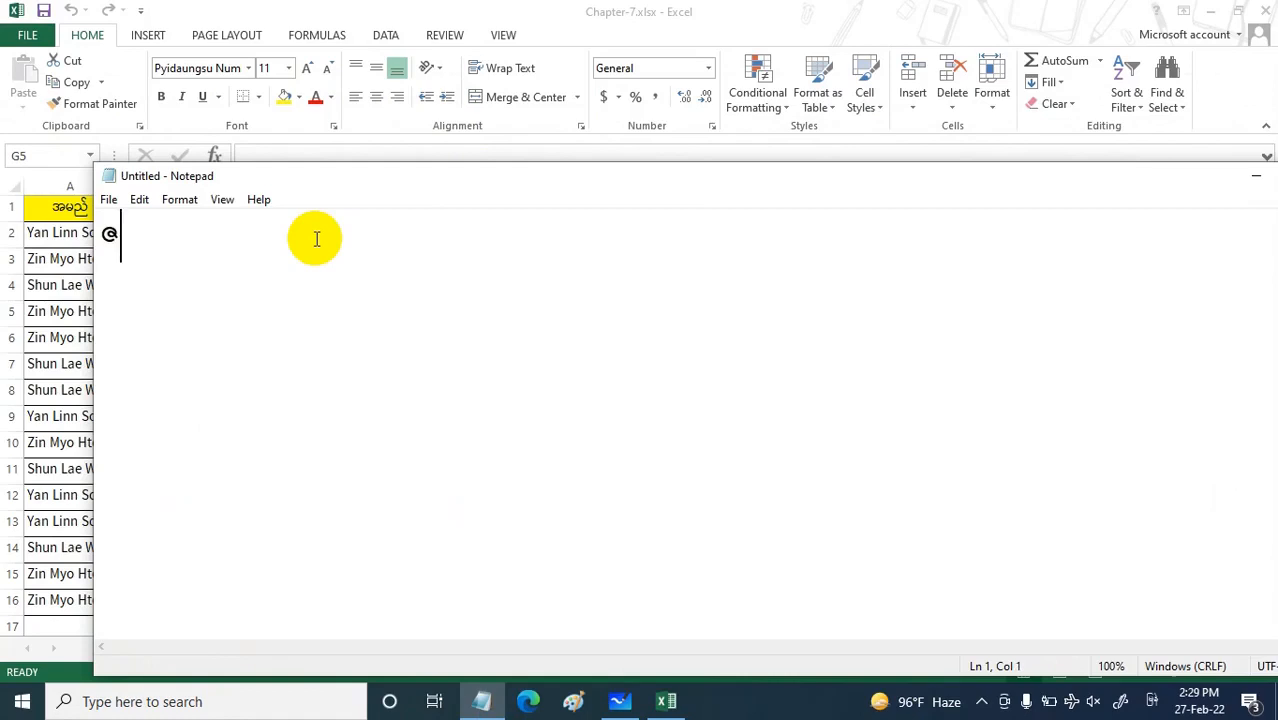
text(င၍)
key(BackSpace)
text(င)
key(BackSpace)
key(BackSpace)
text(င်မျိုးထက်)
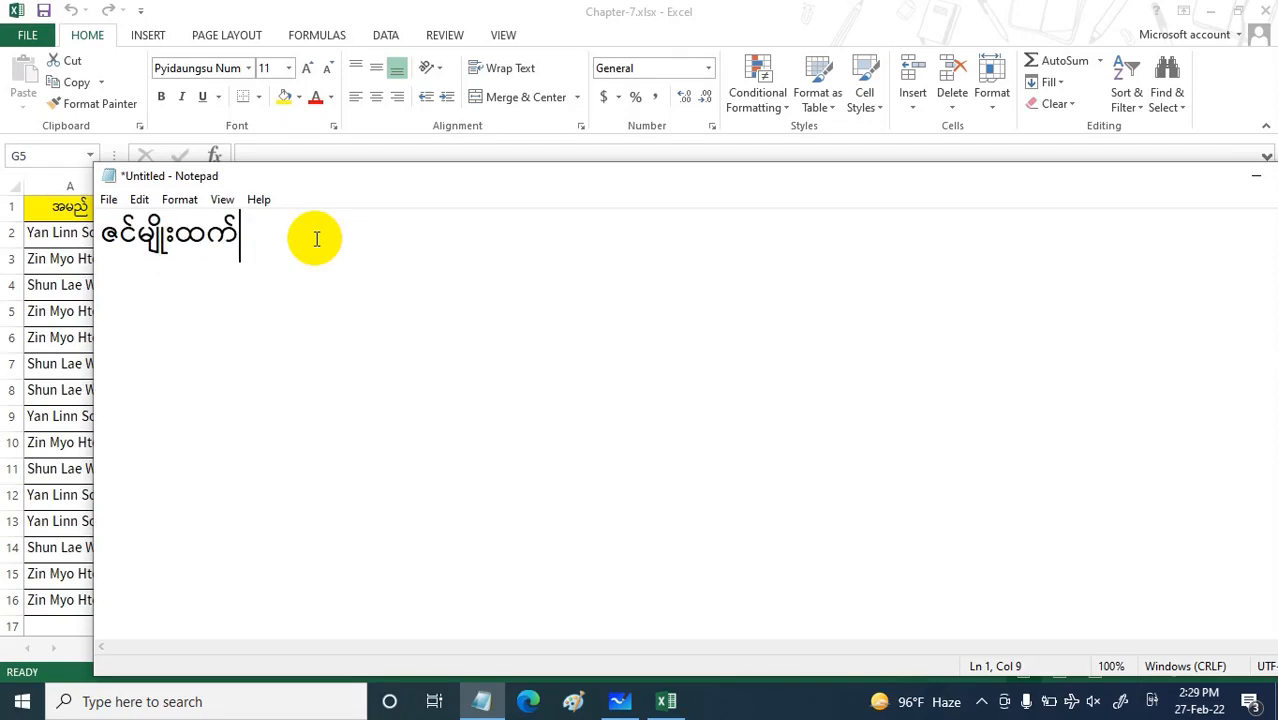
text( သိန်း )
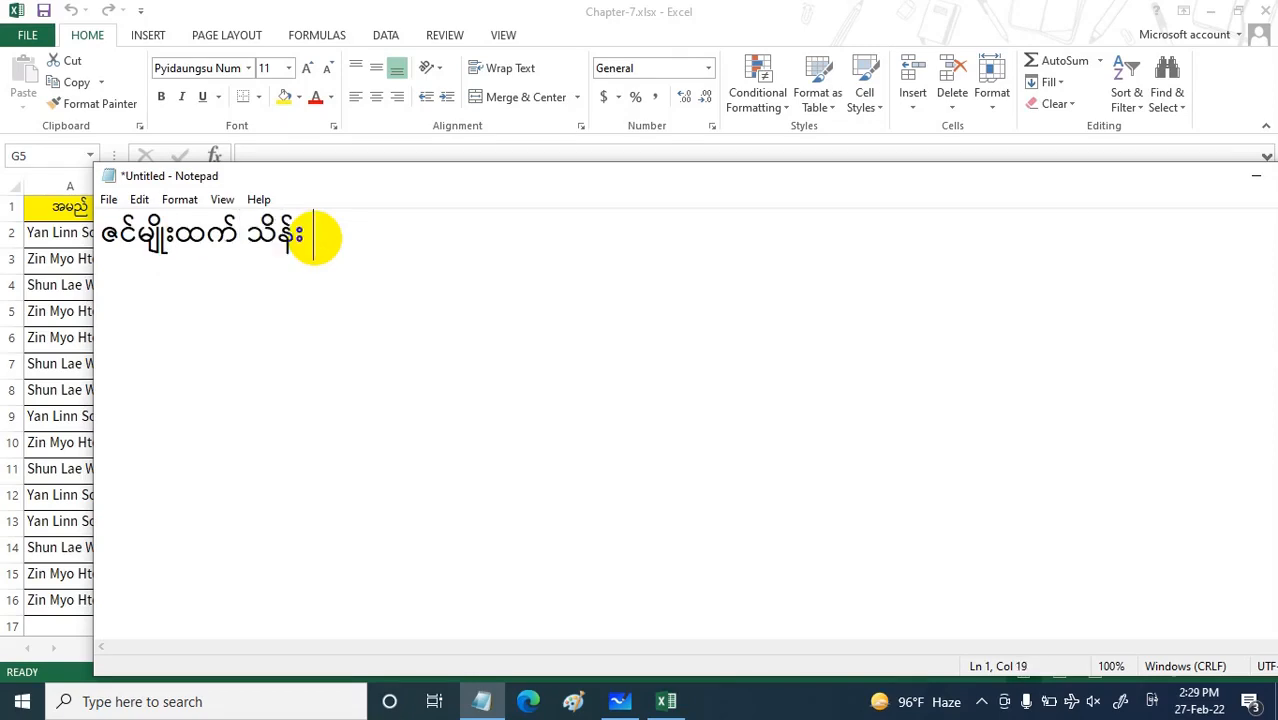
text(30 ထက် နှင့)
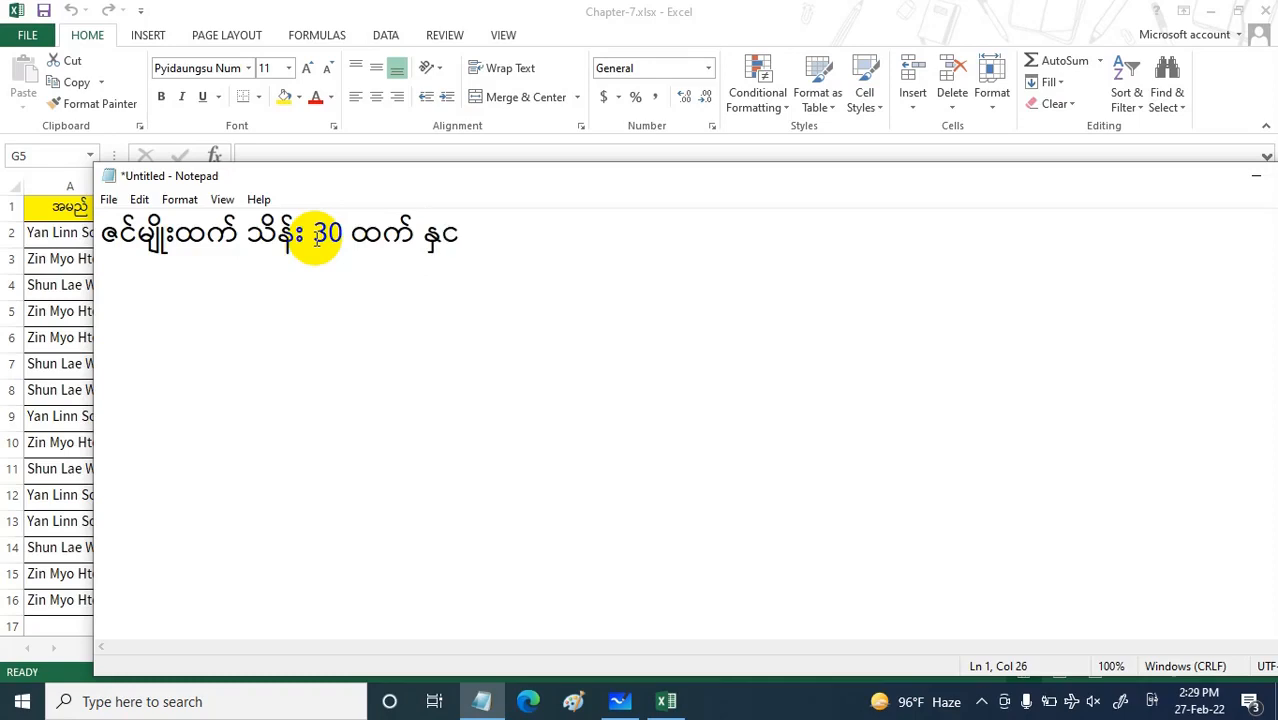
Step: Add the second condition to the line: the second salesperson's name followed by "သိန်း 40 အထက်တွေကို"
text(် ရွှန်)
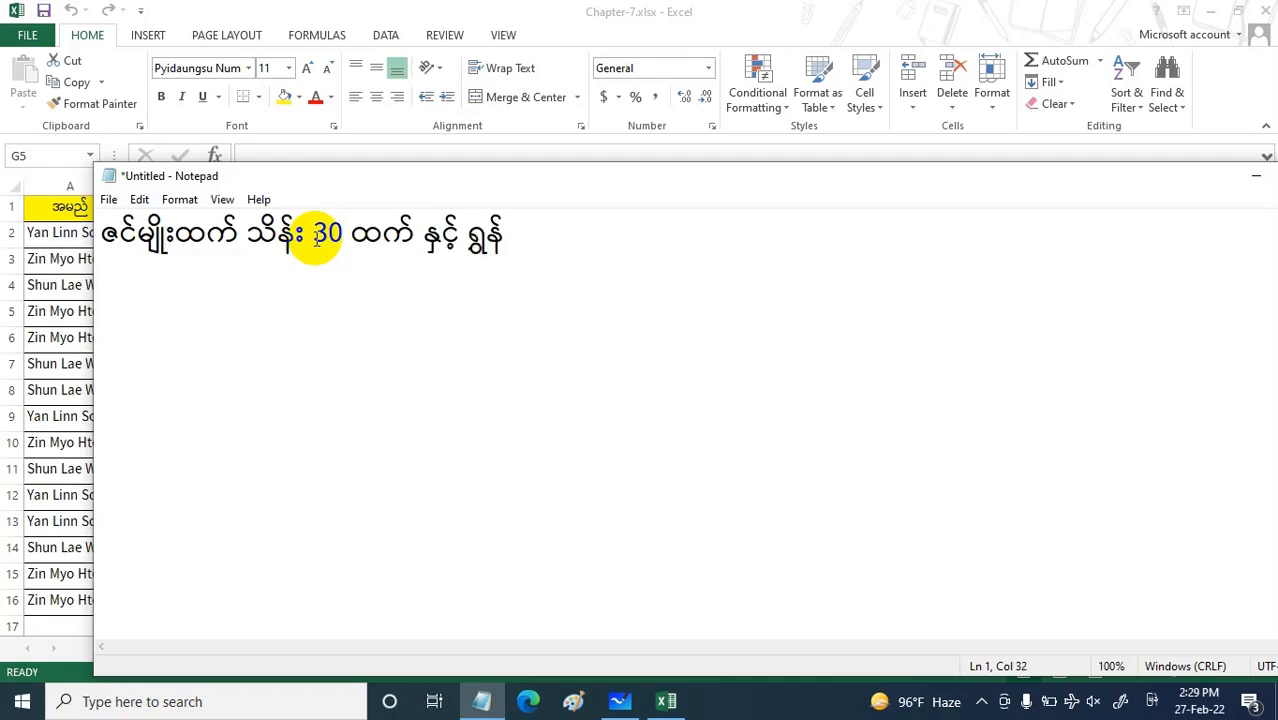
text(းလဲ့ဝေ)
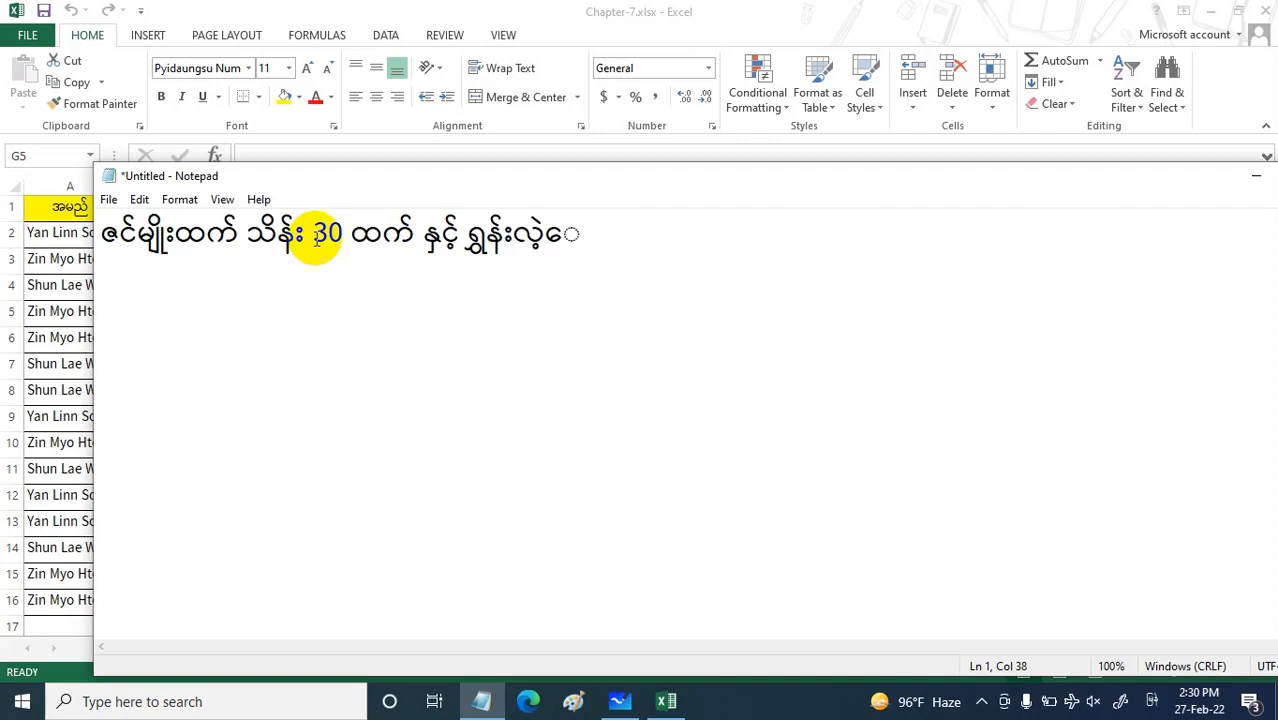
text( သိန်း)
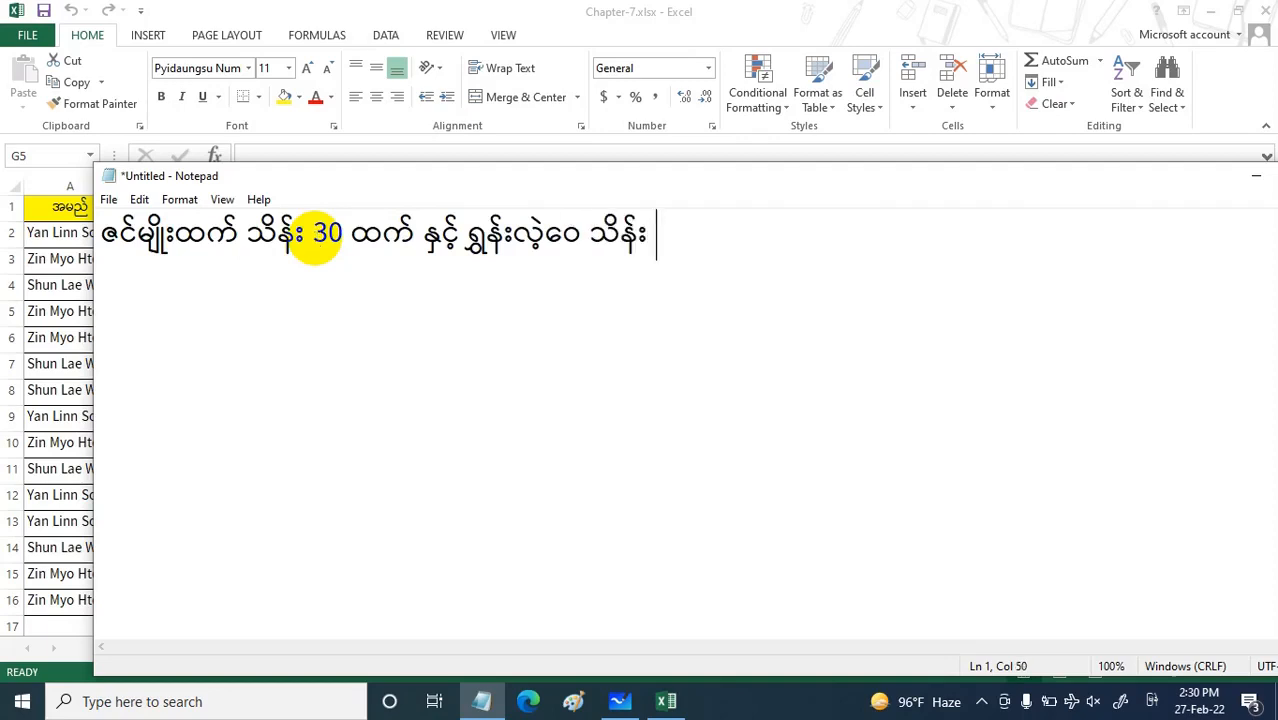
text( 40 အထက်တွေ)
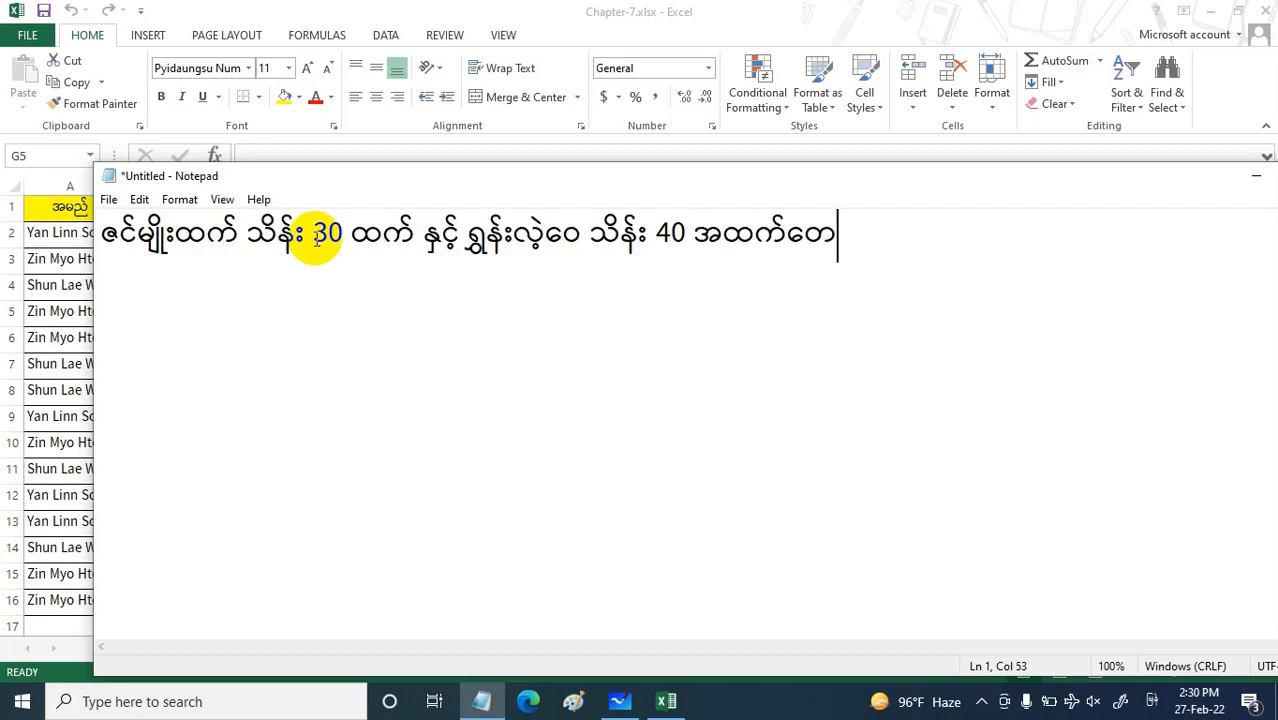
text(ကို)
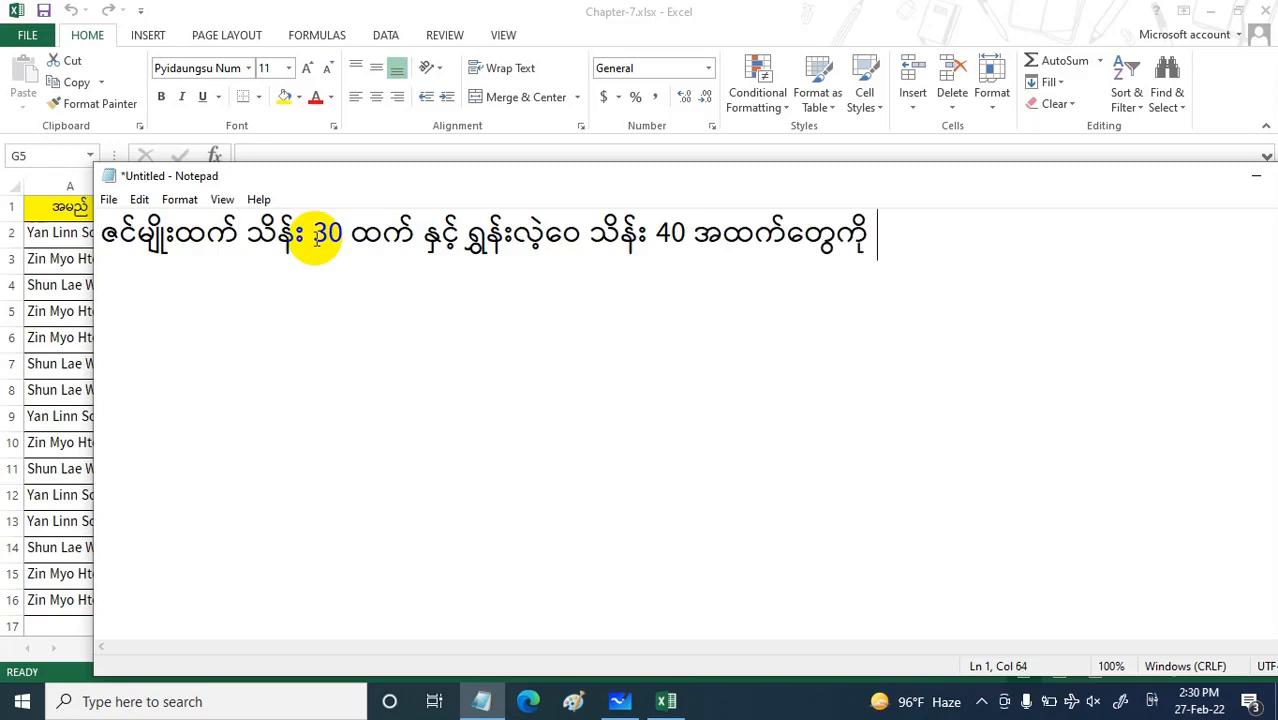
Step: Finish the Burmese sentence with "A ပြ ။", using the English input language for the letter A
key(super+space)
key(super+space)
text(A)
key(super+space)
text(ပြ ။)
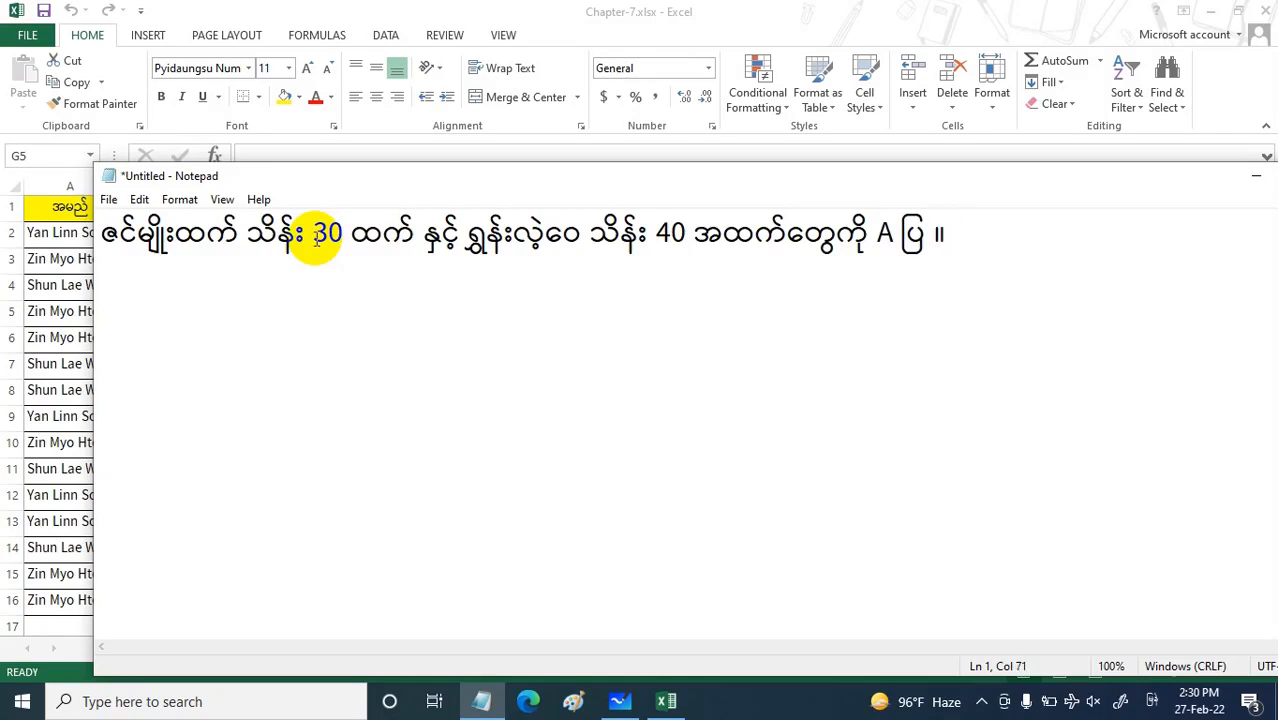
Step: Move the Notepad window lower over the worksheet so the table's header row and name column are uncovered
click(337, 197)
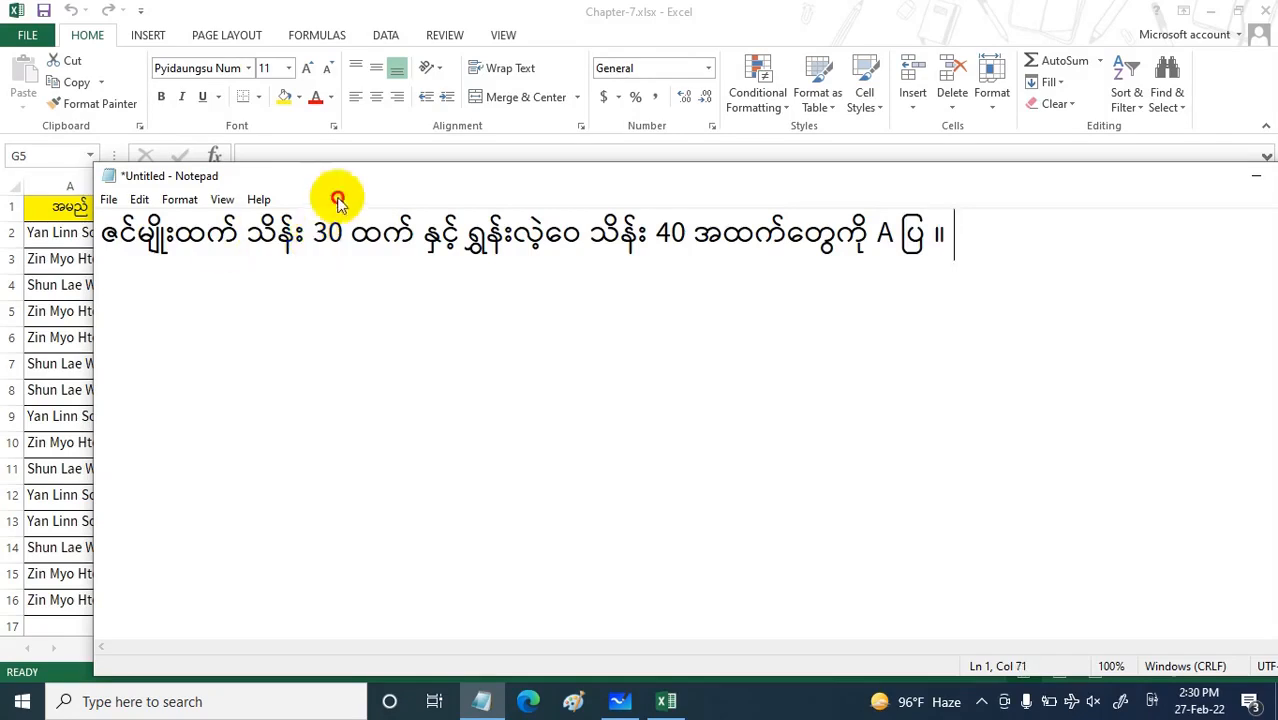
click(444, 187)
drag(444, 187, 595, 307)
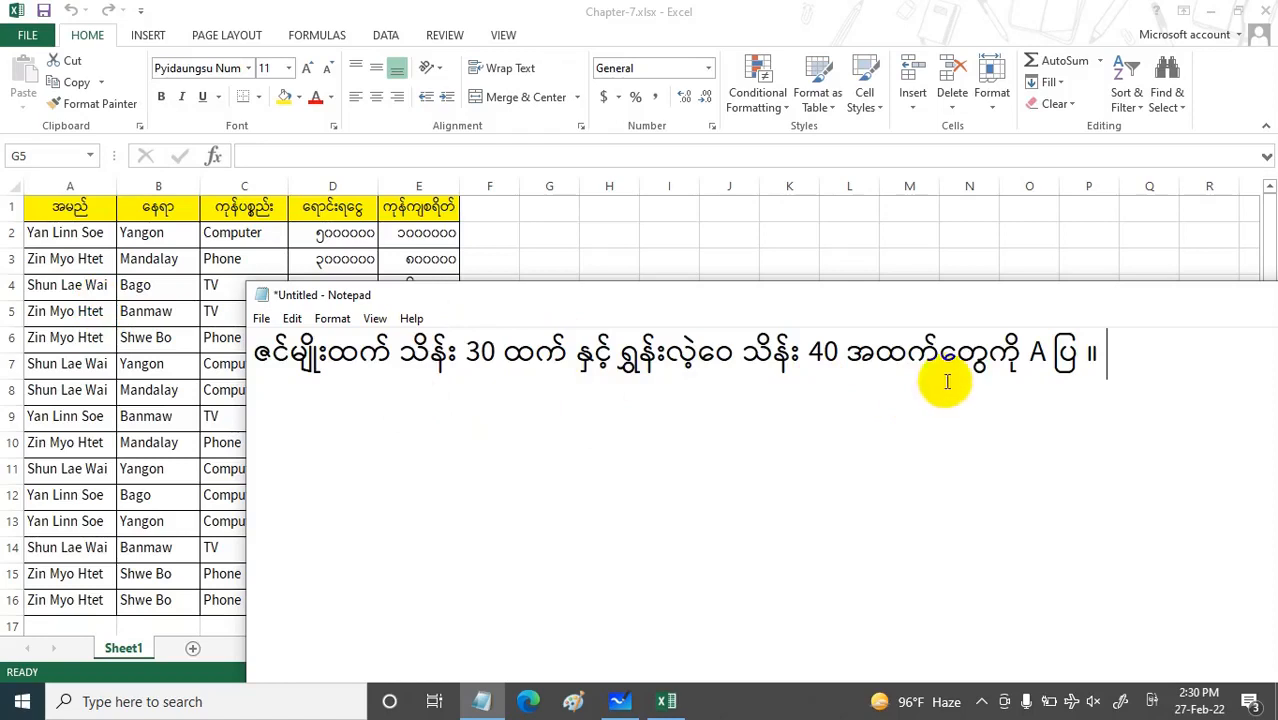
drag(470, 310, 420, 248)
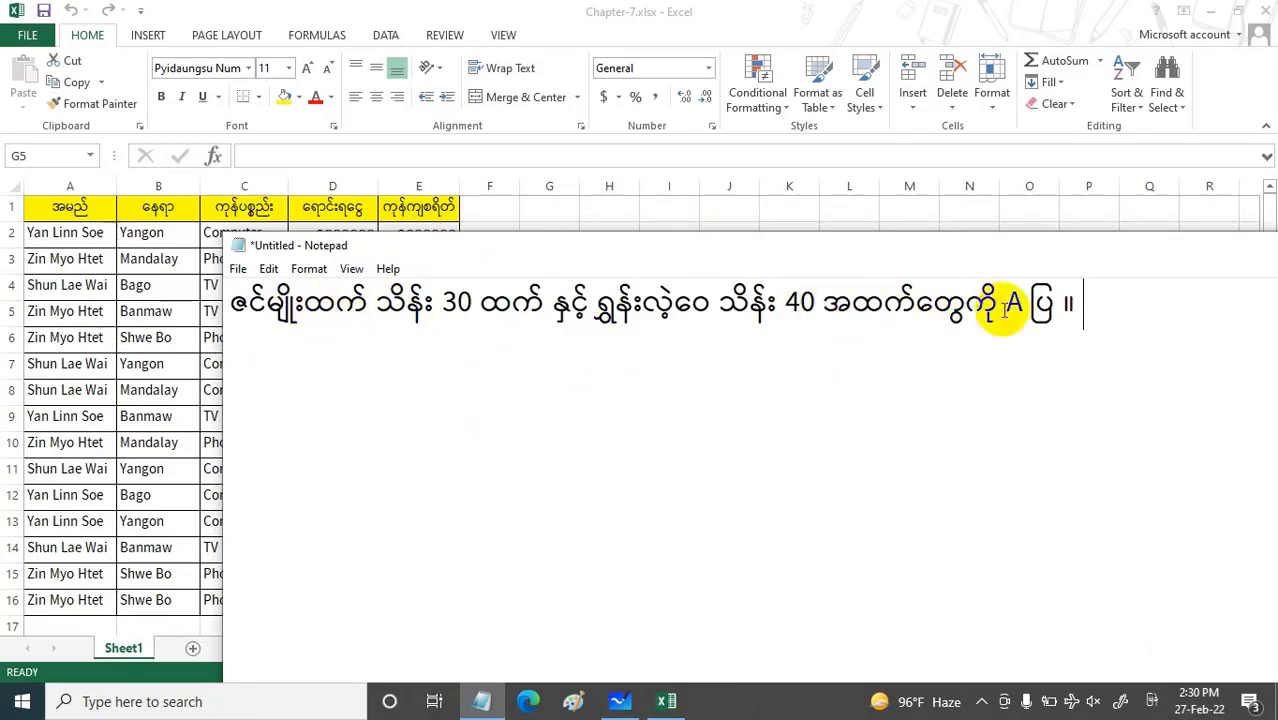
Step: Draft an empty IF formula with three spaced arguments, "=if( , , )", on a new line below the sentence
key(Return)
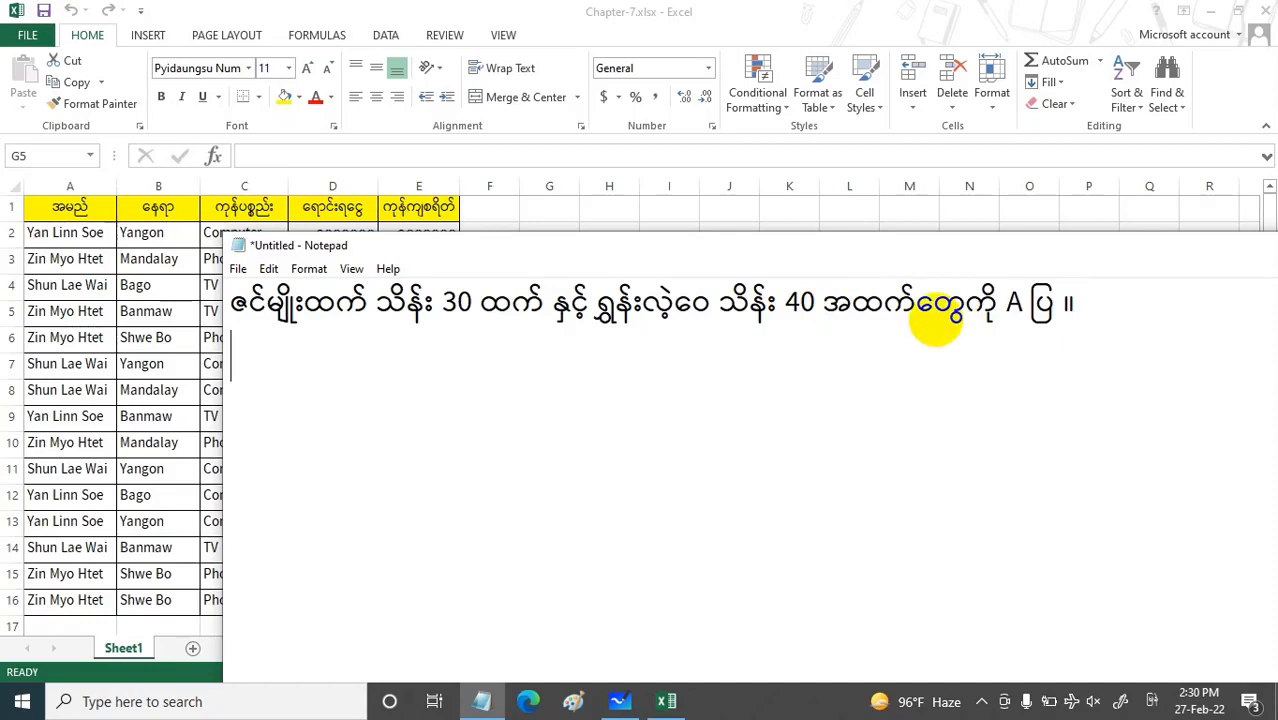
key(super+space)
text(=င်)
key(BackSpace)
key(BackSpace)
key(super+space)
text(if)
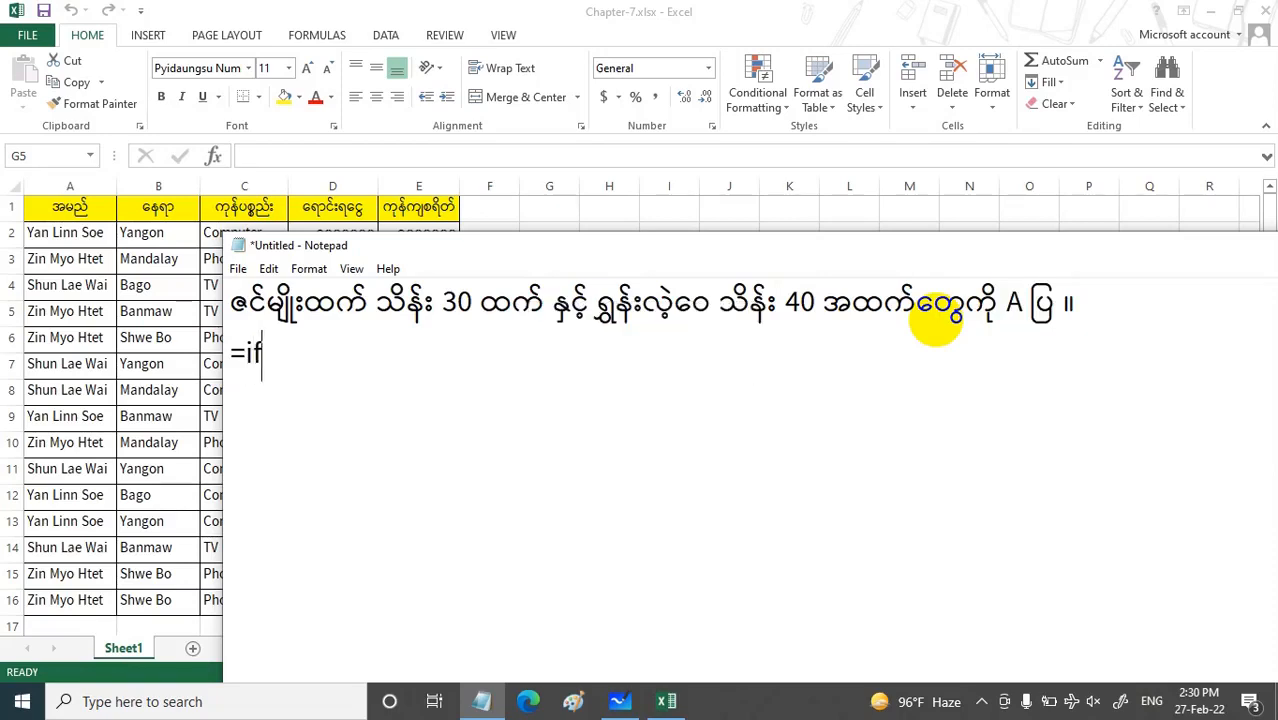
text((,,,)
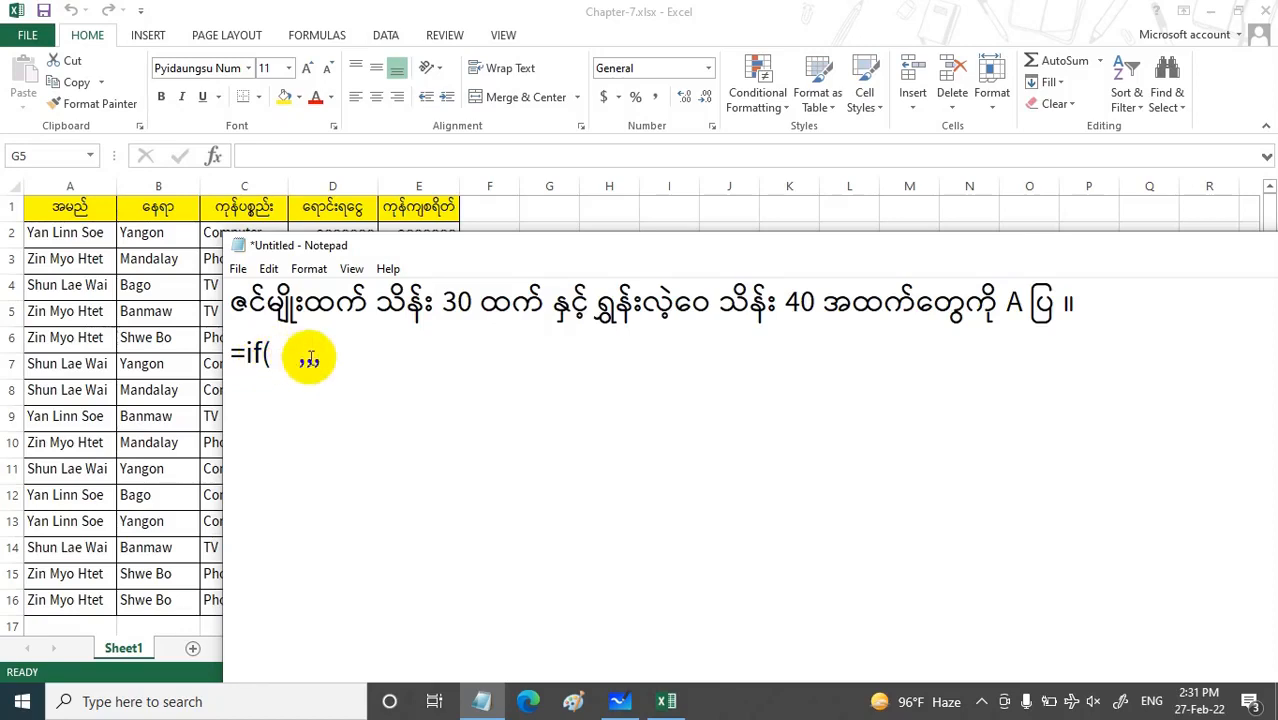
click(305, 357)
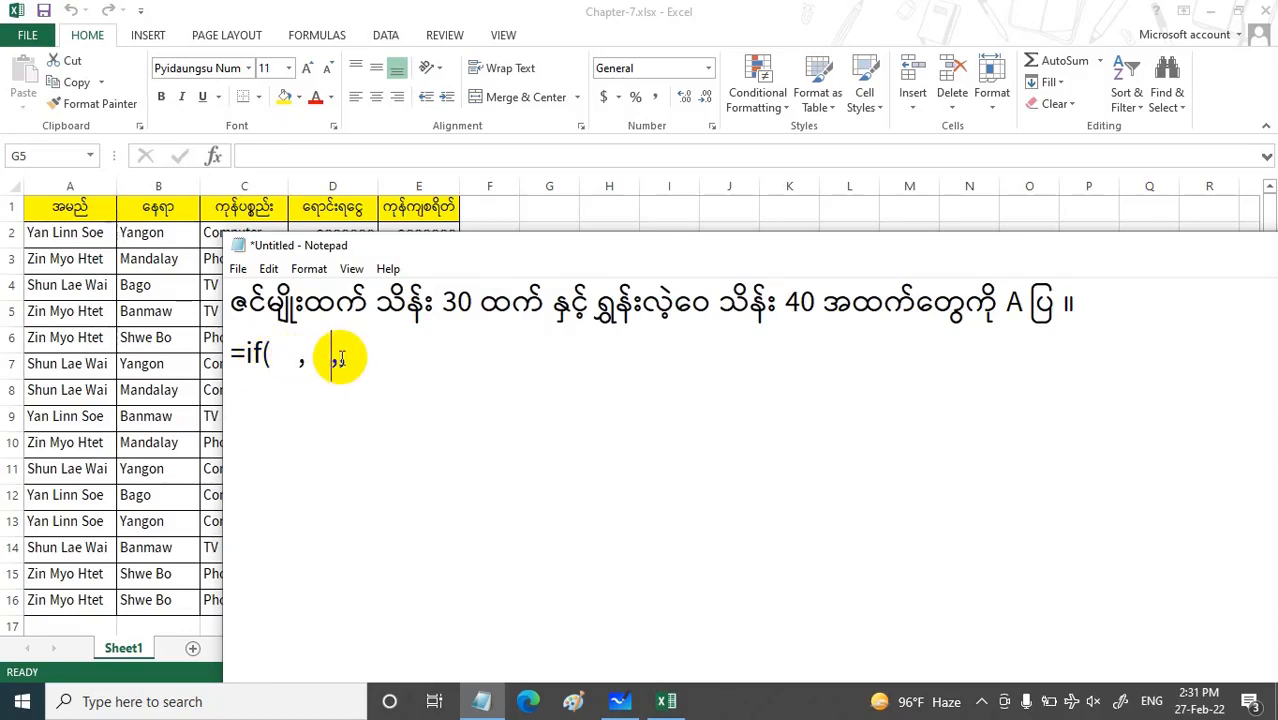
click(338, 358)
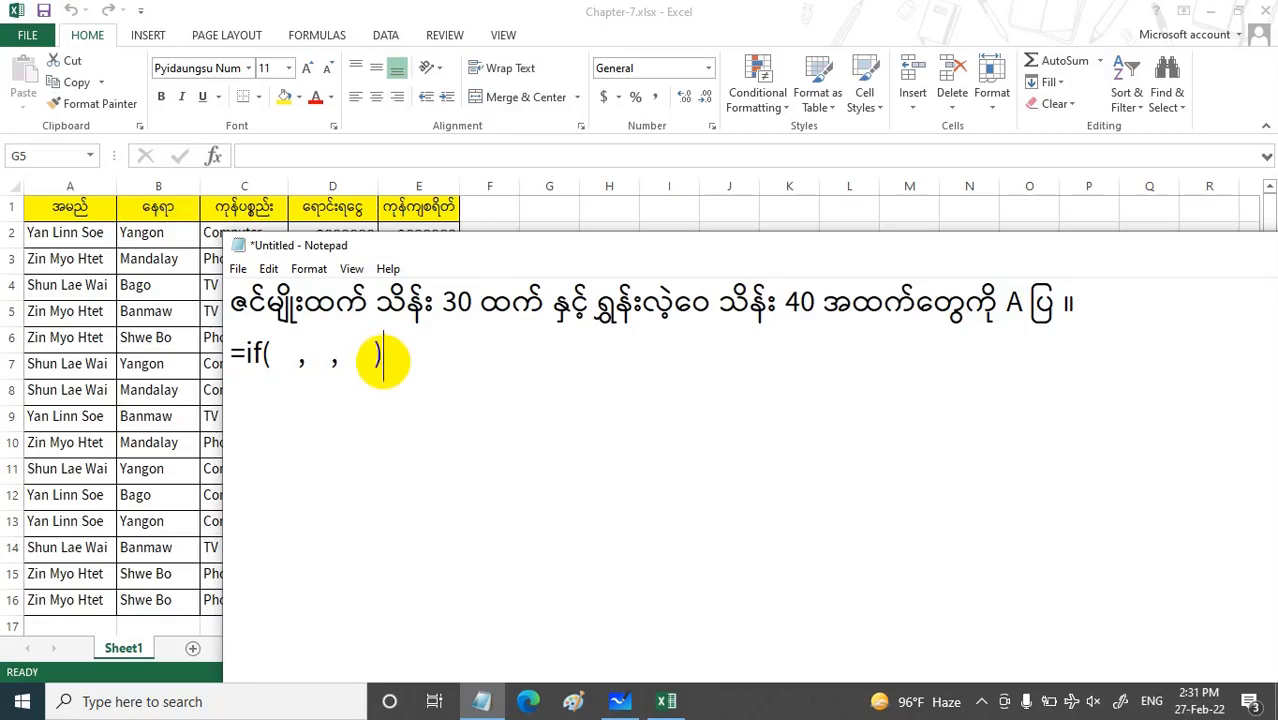
text())
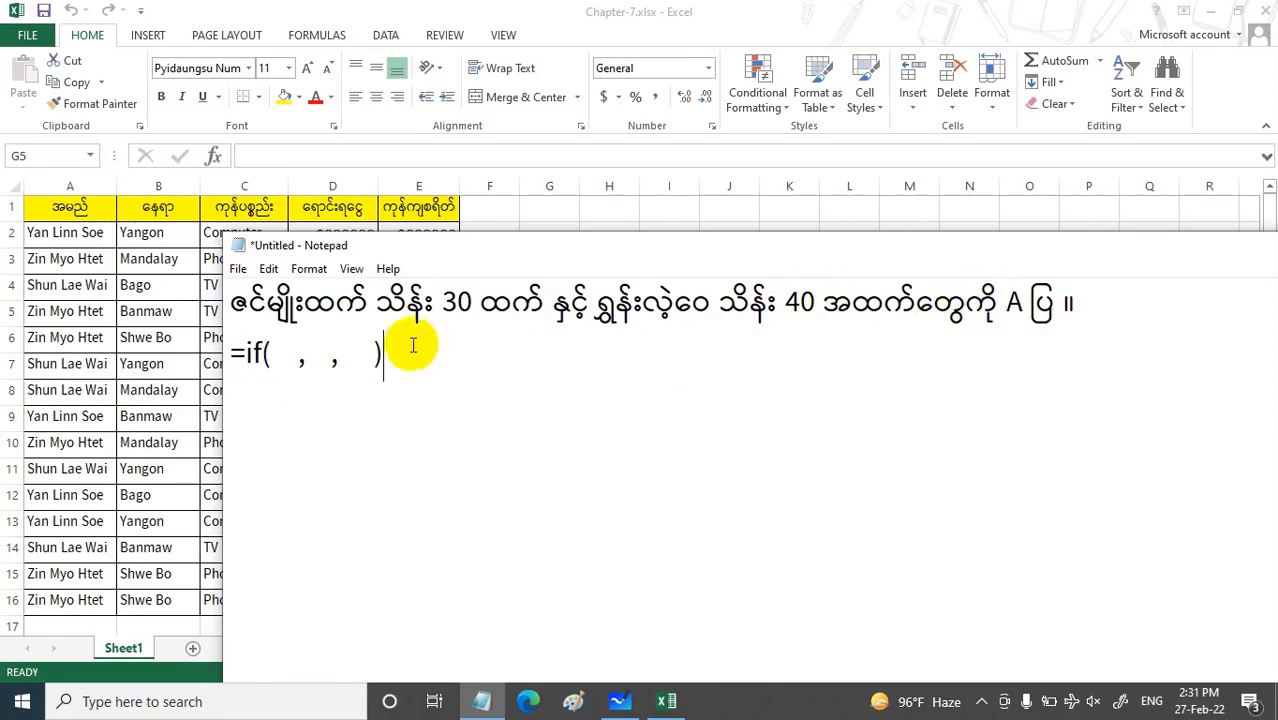
Step: Fill the IF draft with "A" as the true result and an empty string "" as the false result
click(323, 355)
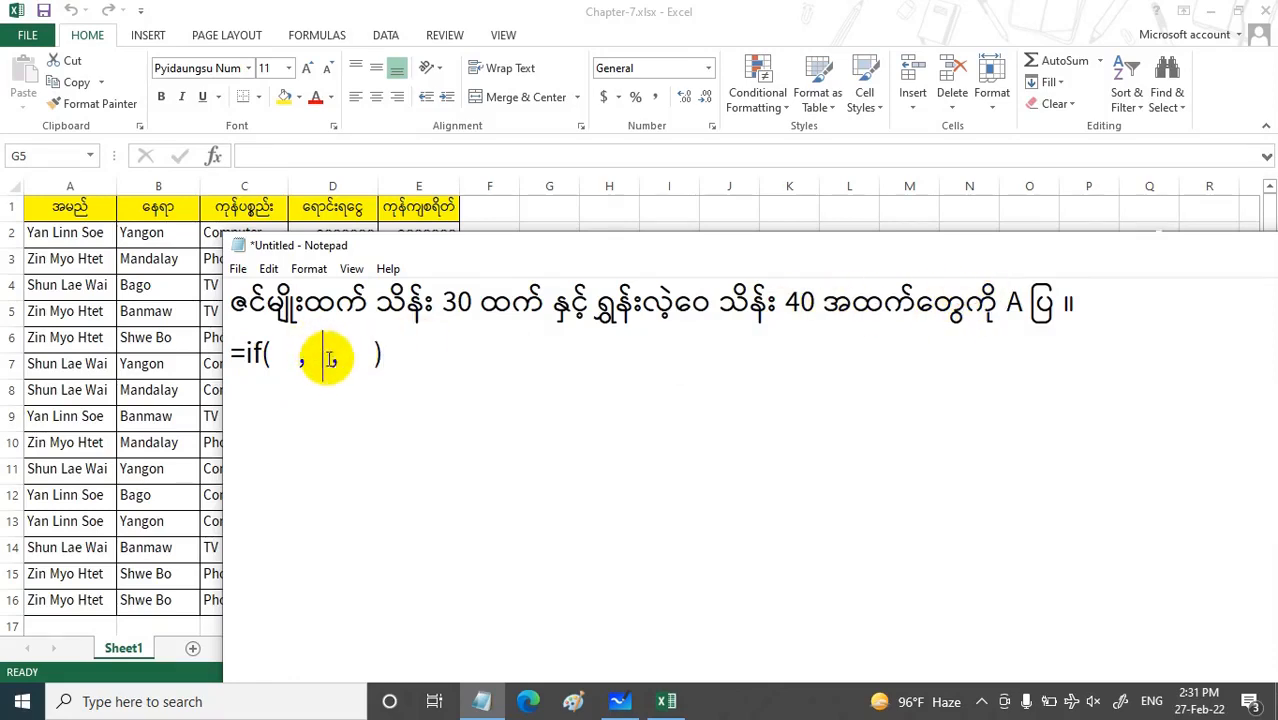
drag(333, 360, 306, 362)
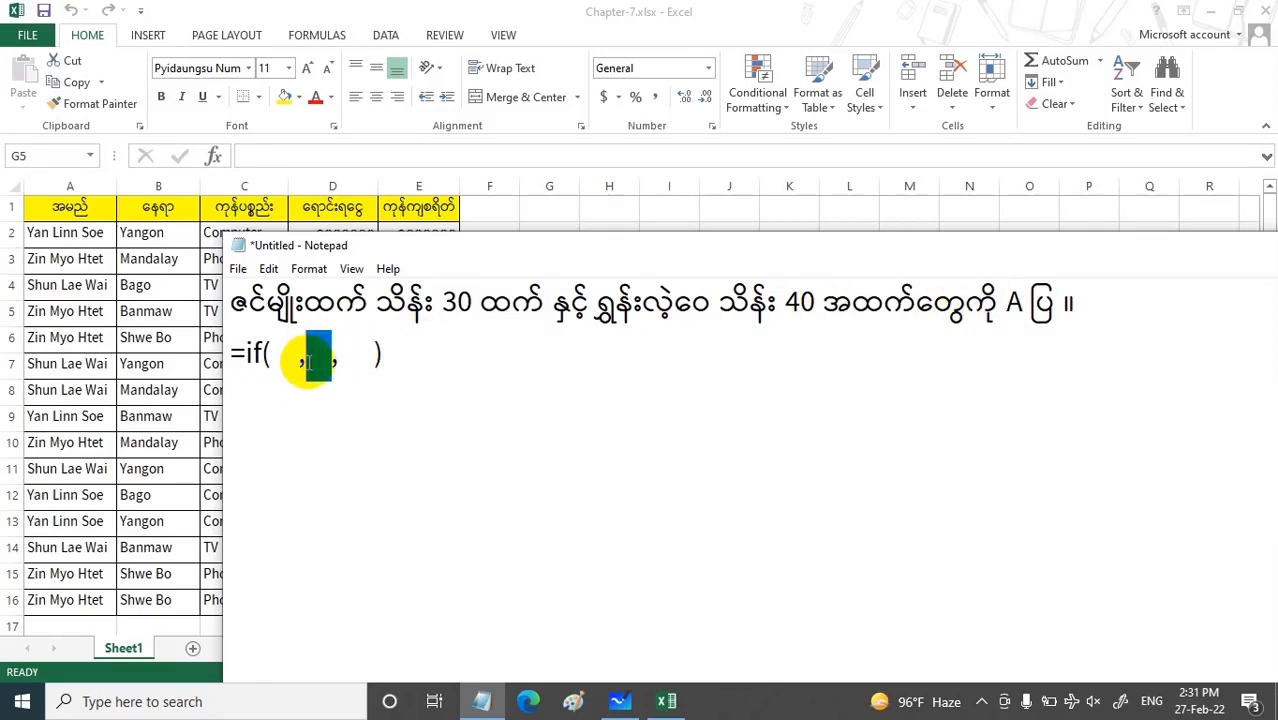
text(A)
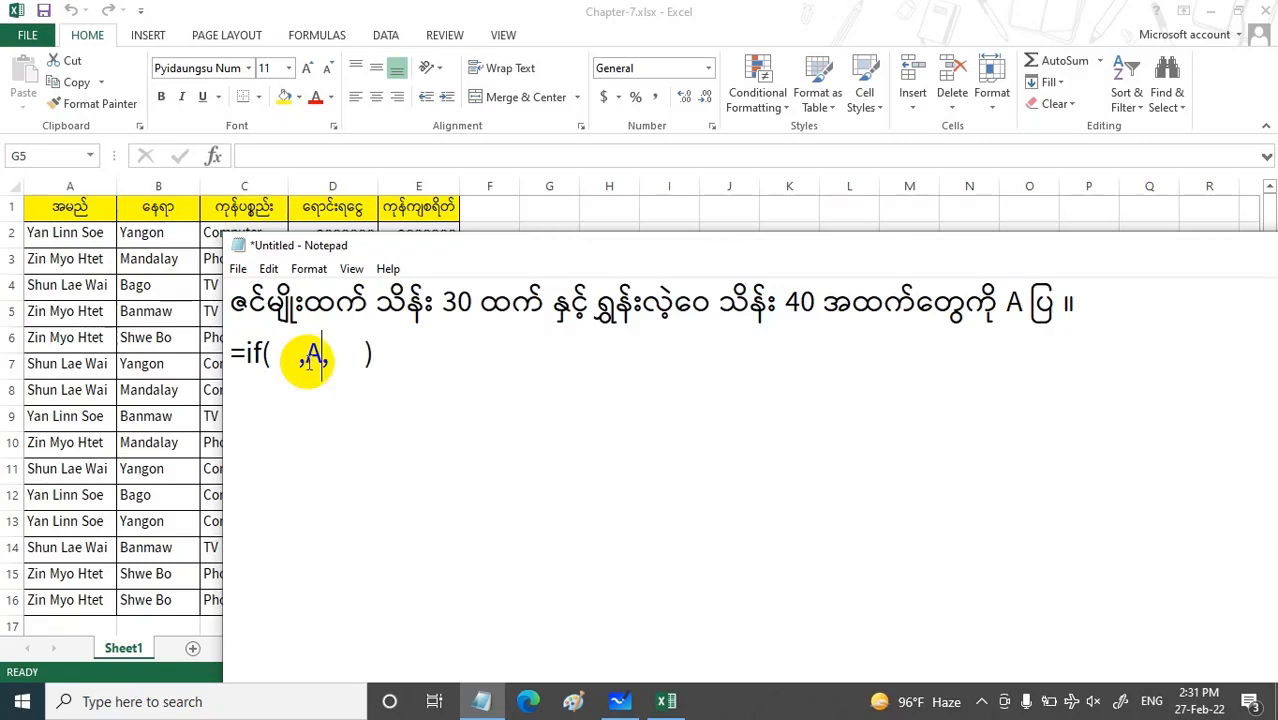
text(")
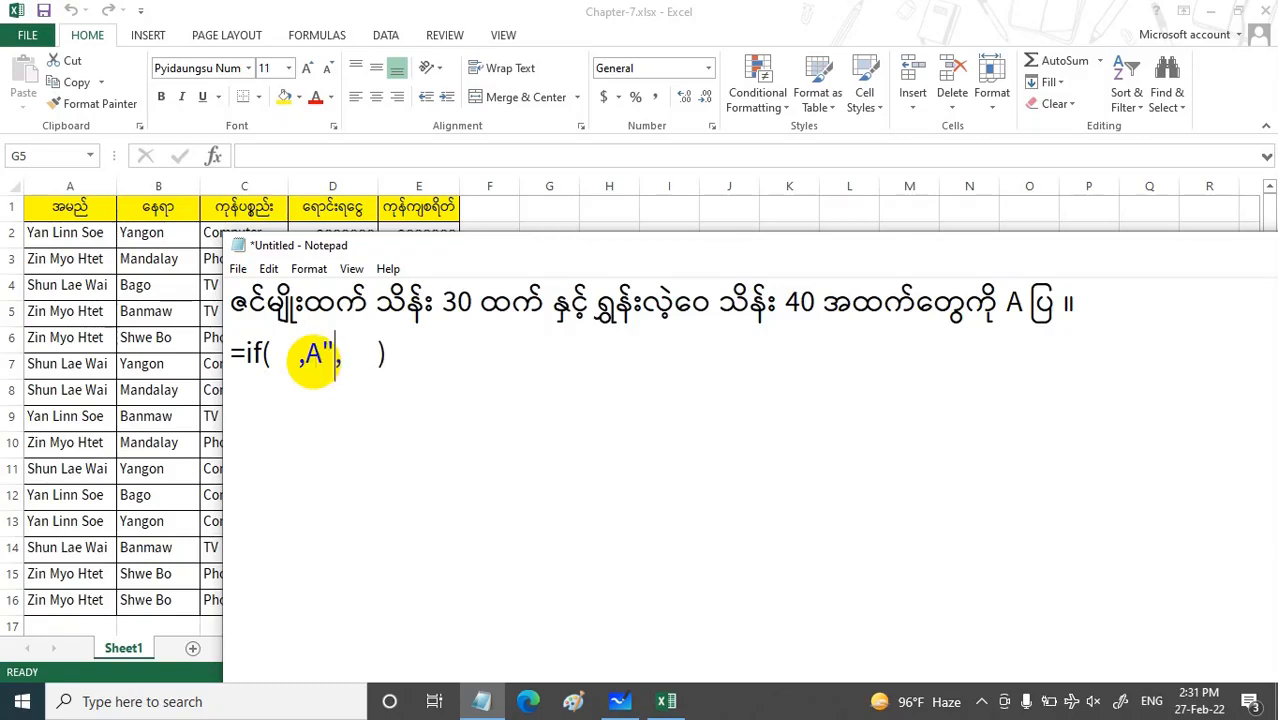
click(307, 356)
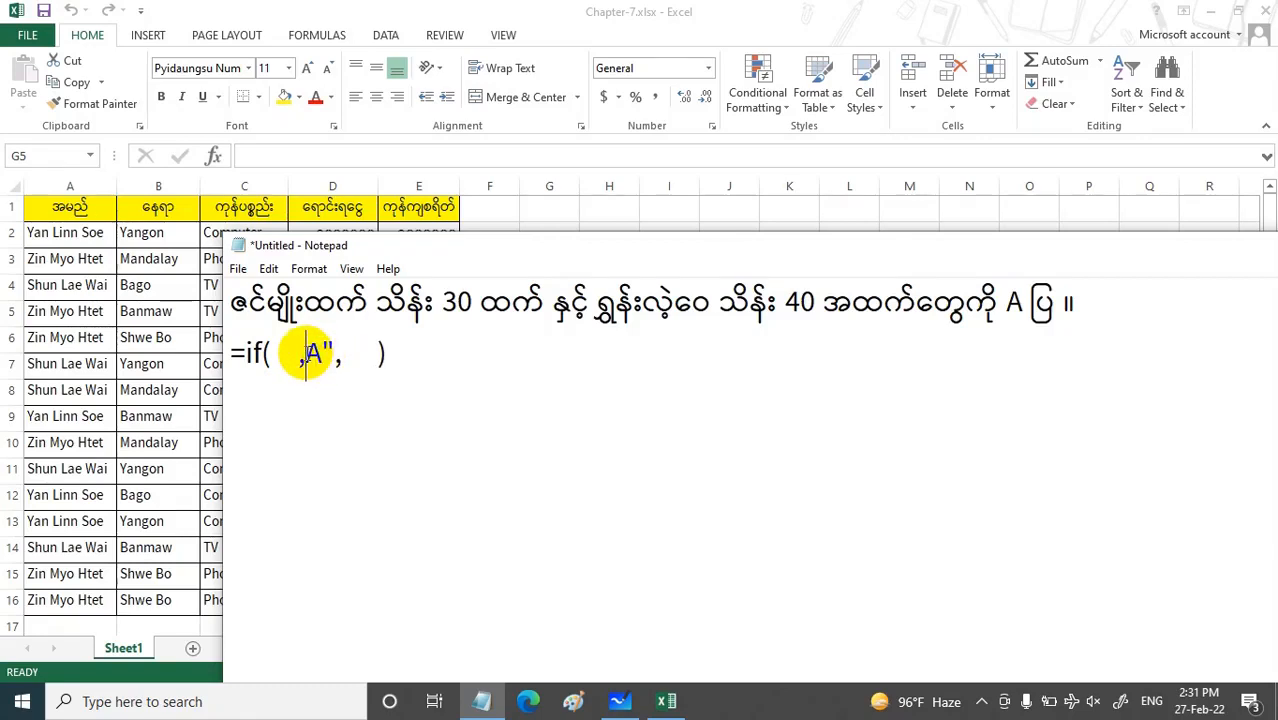
text(")
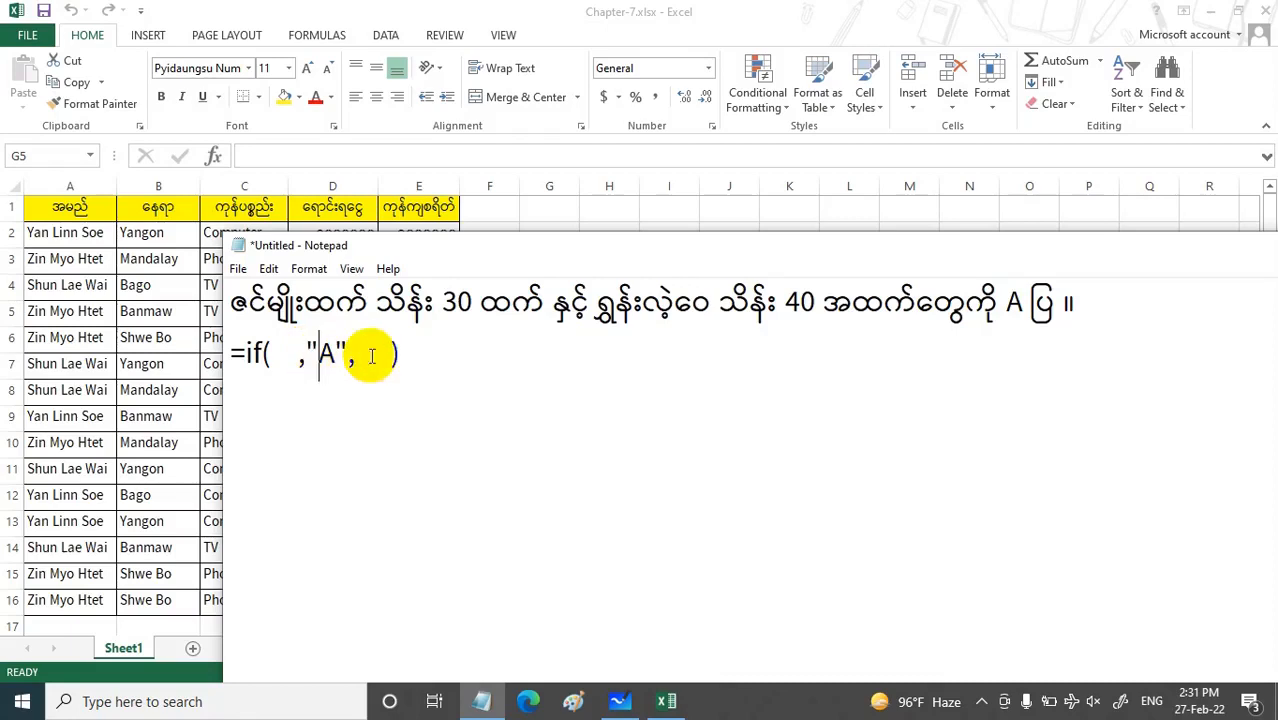
drag(392, 357, 362, 357)
text("")
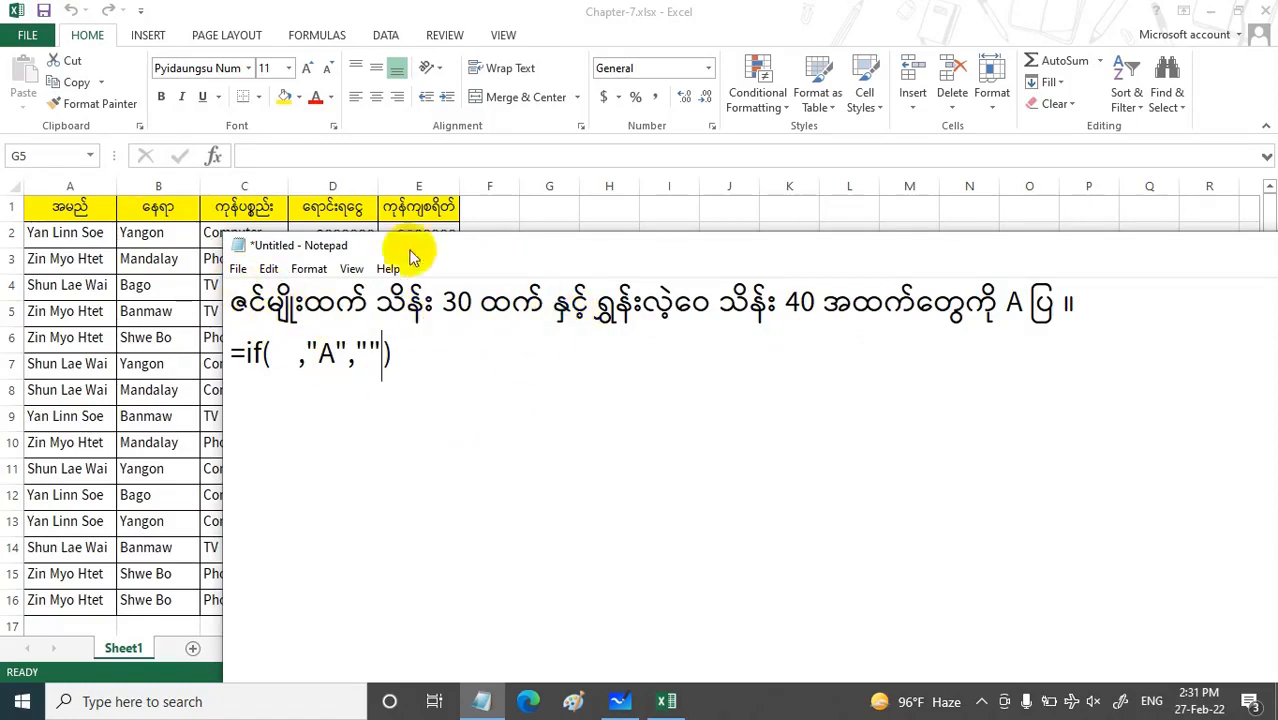
Step: Move the Notepad window to uncover the table's first data row, and open a nested OR function in the IF condition, "=if(or("
drag(1028, 258, 902, 281)
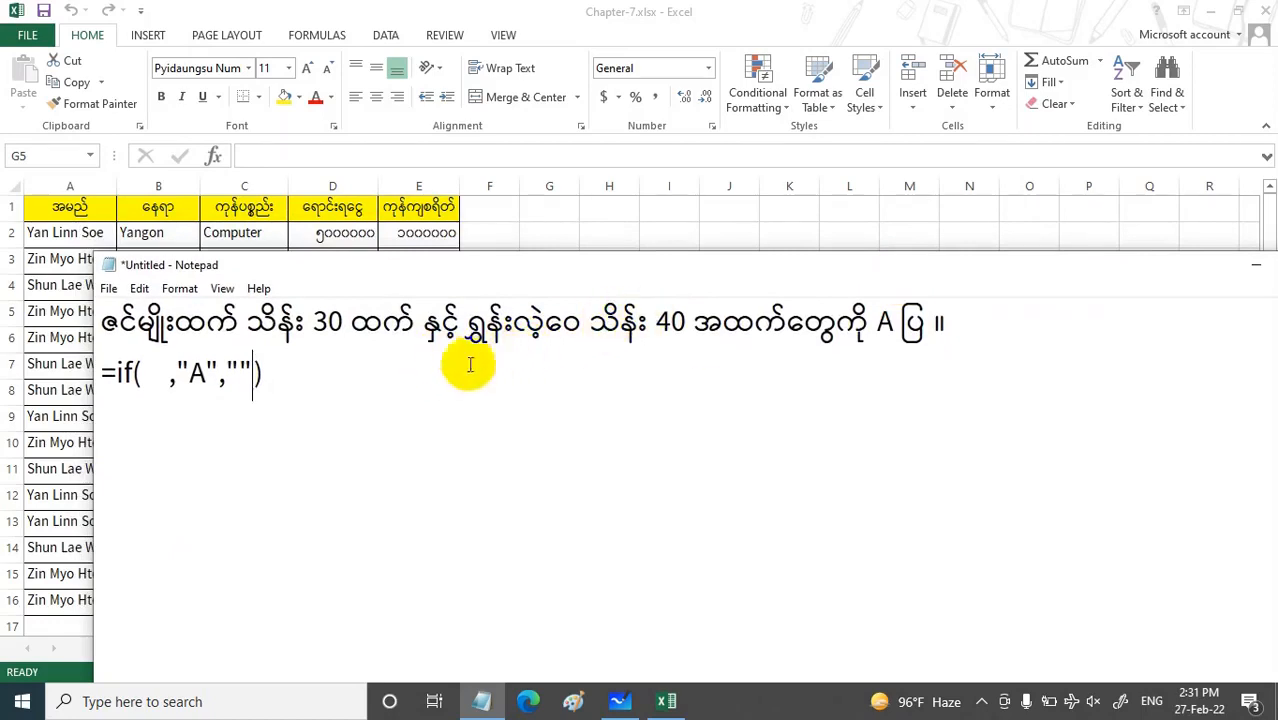
click(153, 378)
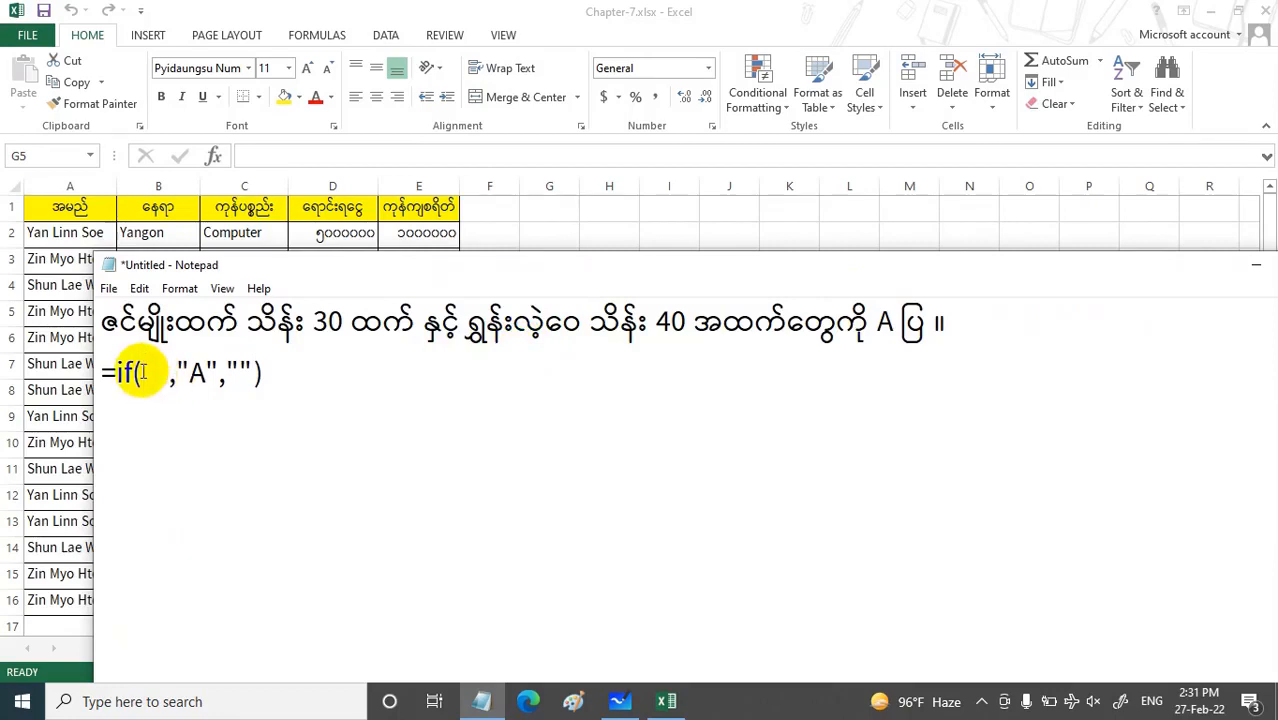
text(of)
key(BackSpace)
text(r)
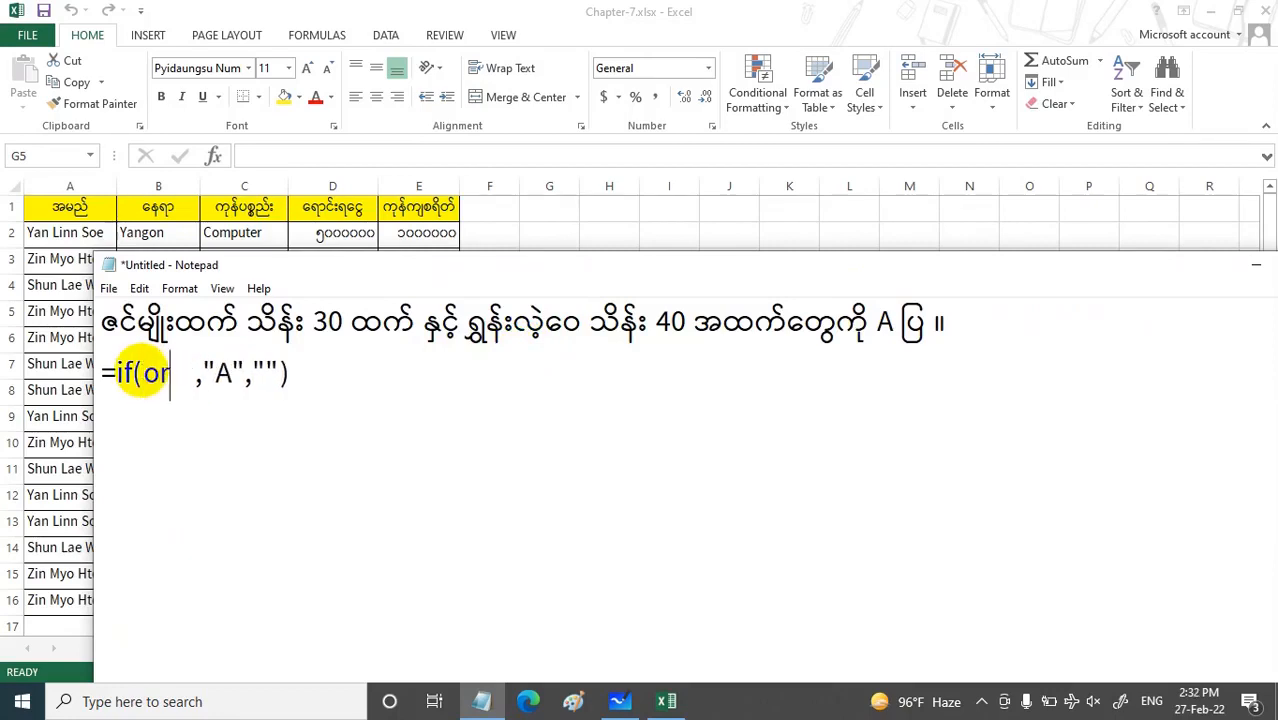
text(()
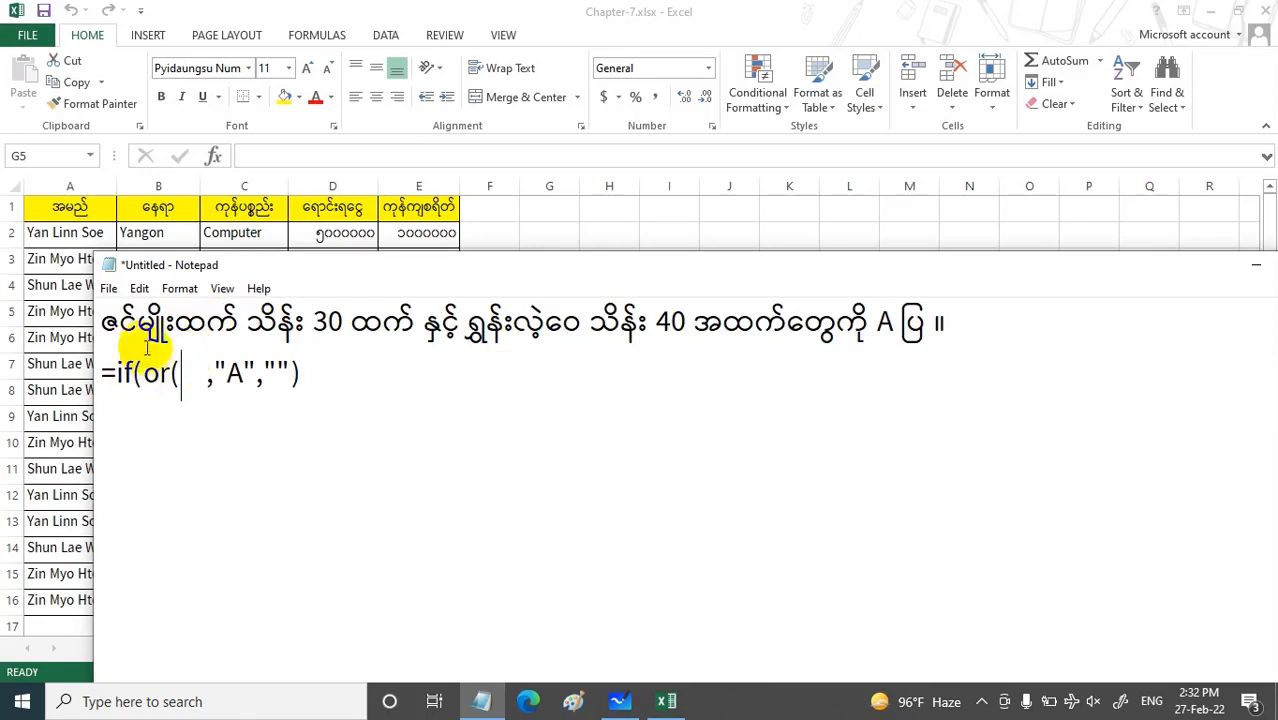
Step: Open an And function inside the OR, testing whether A2 equals the full name of the first salesperson in the Burmese sentence
text(Ad)
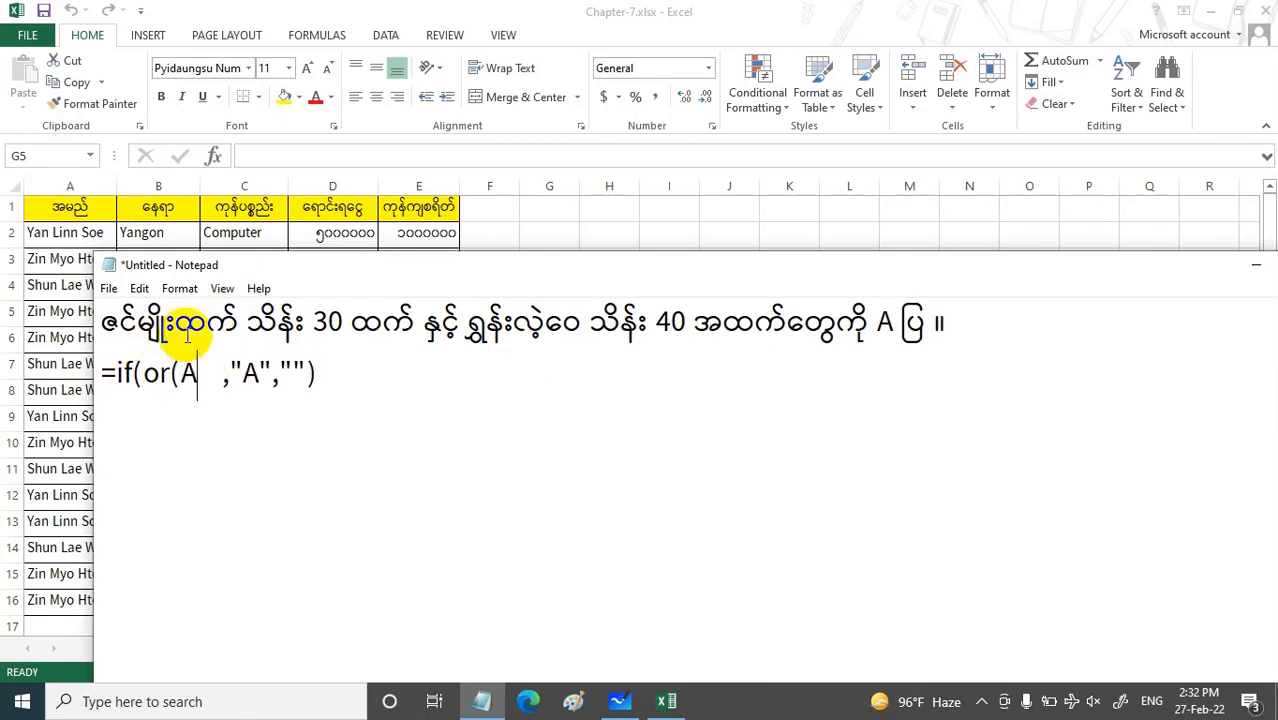
key(BackSpace)
text(nd()
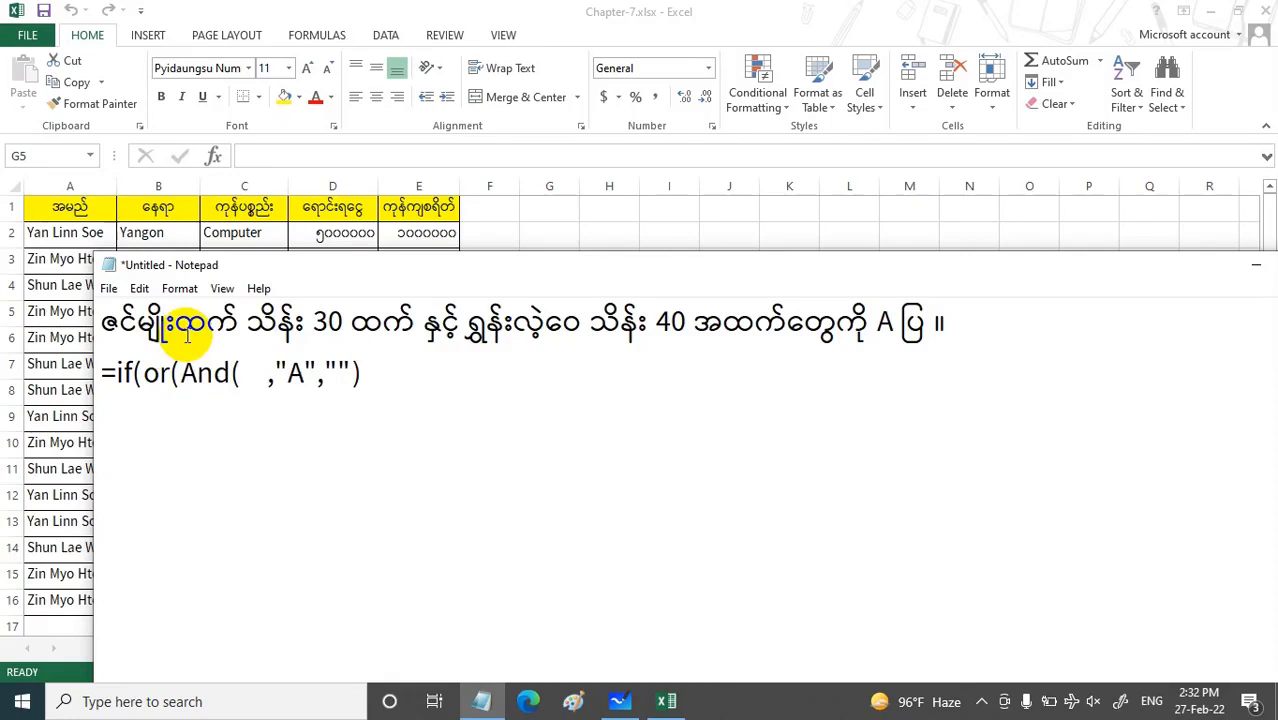
text(A)
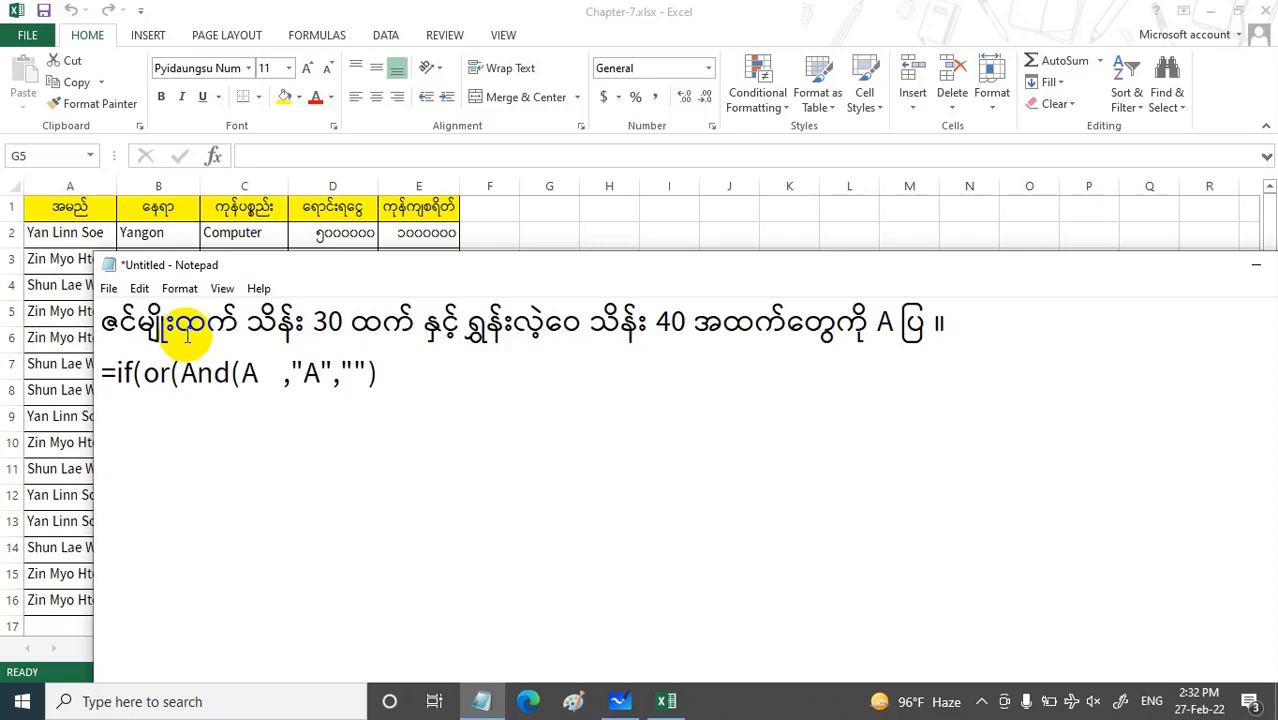
text(2=)
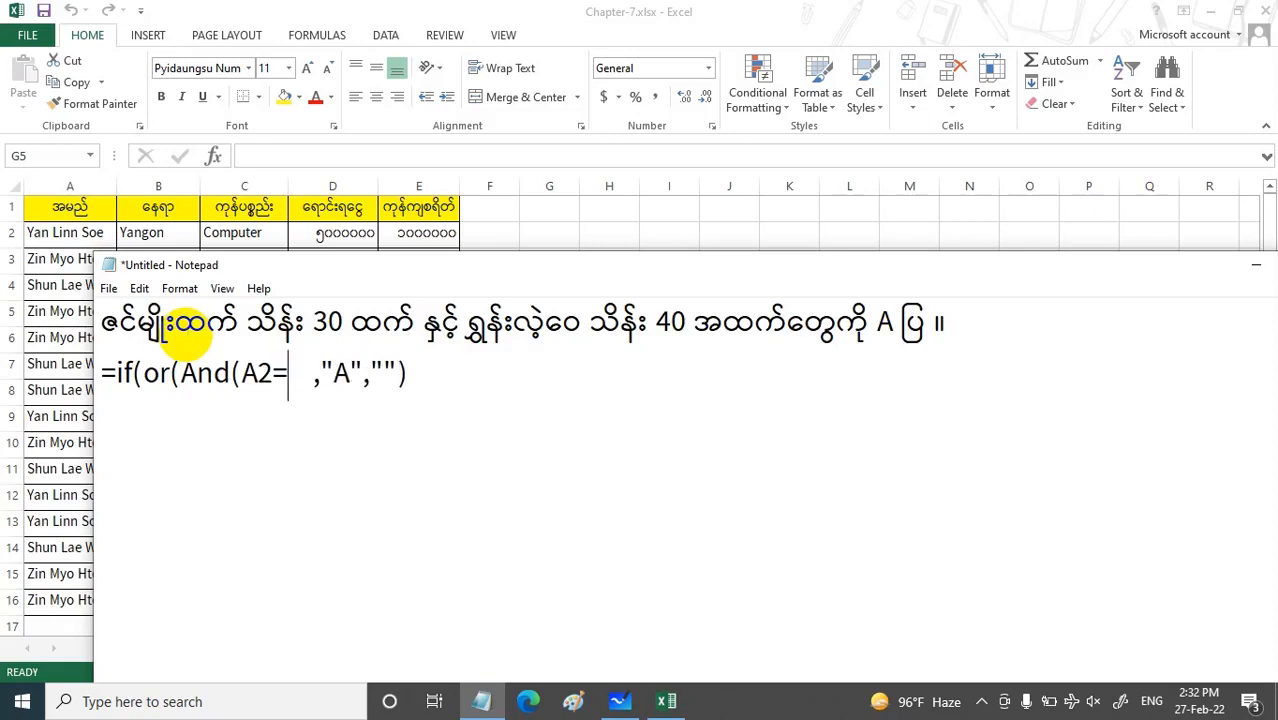
text("Z)
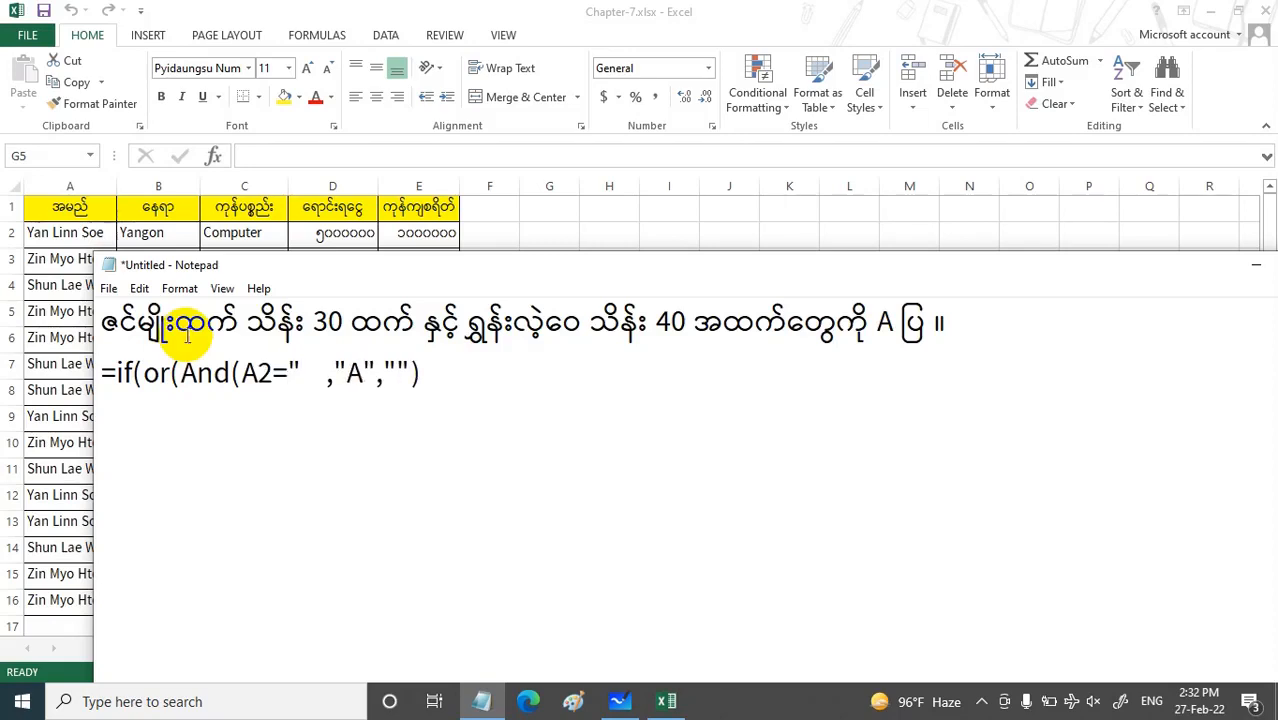
text(in Myo)
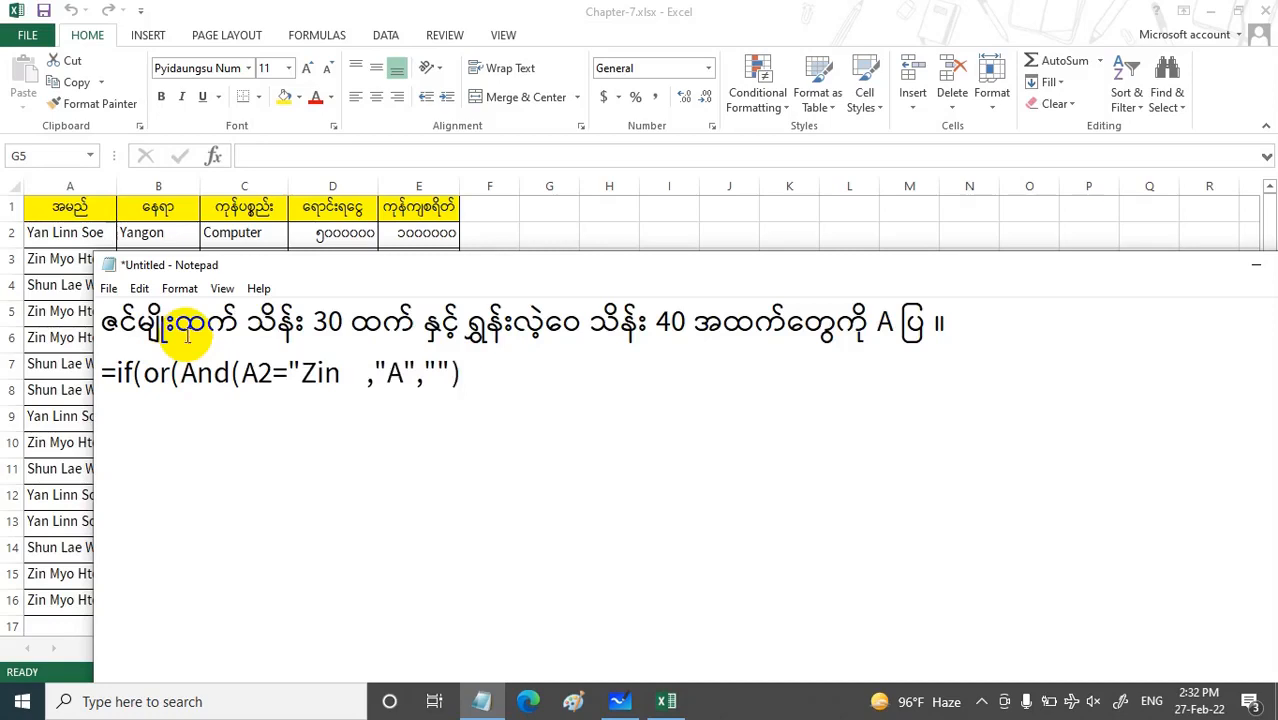
text( Hte)
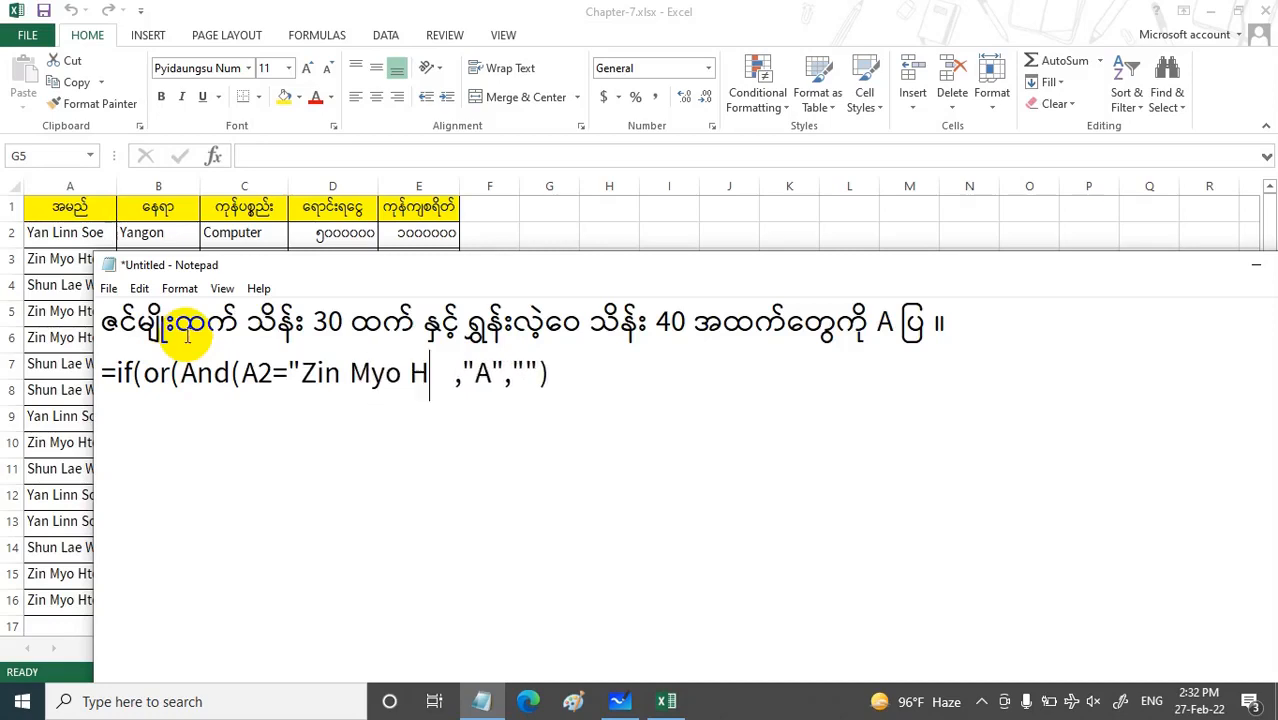
text(t")
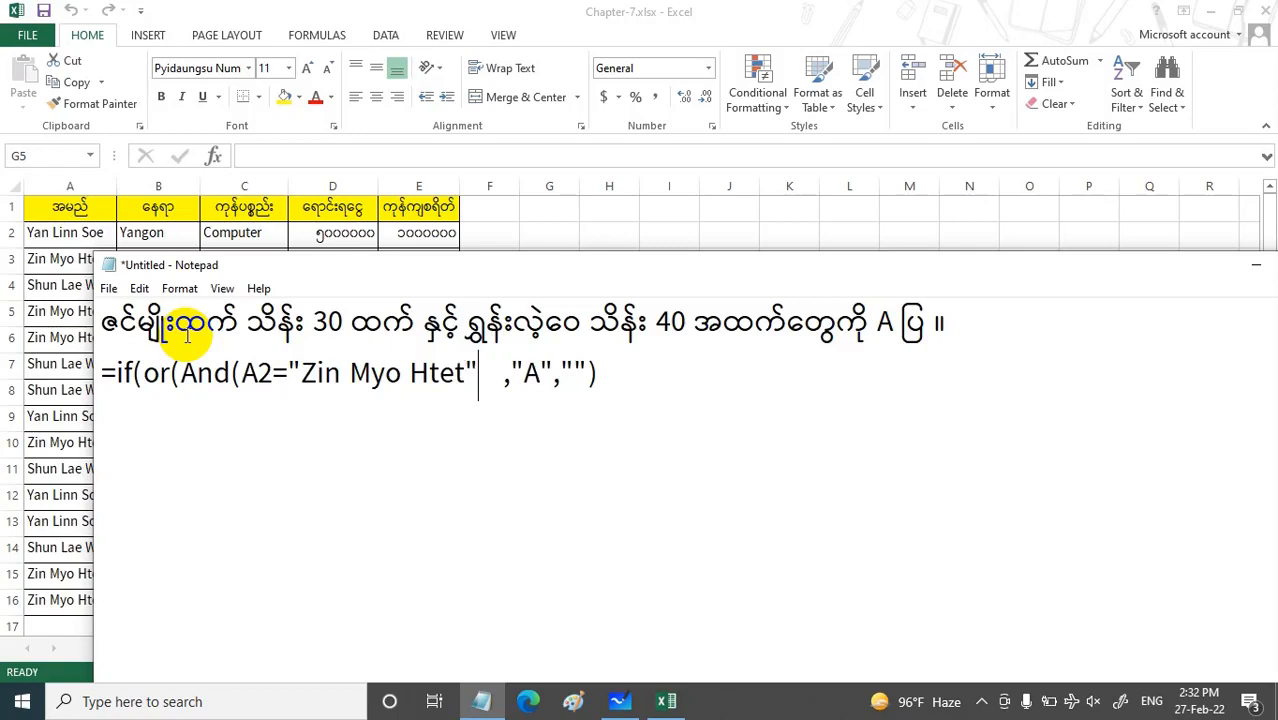
Step: Add the sales condition D2>3000000 to the first And function and close its parenthesis
text(,)
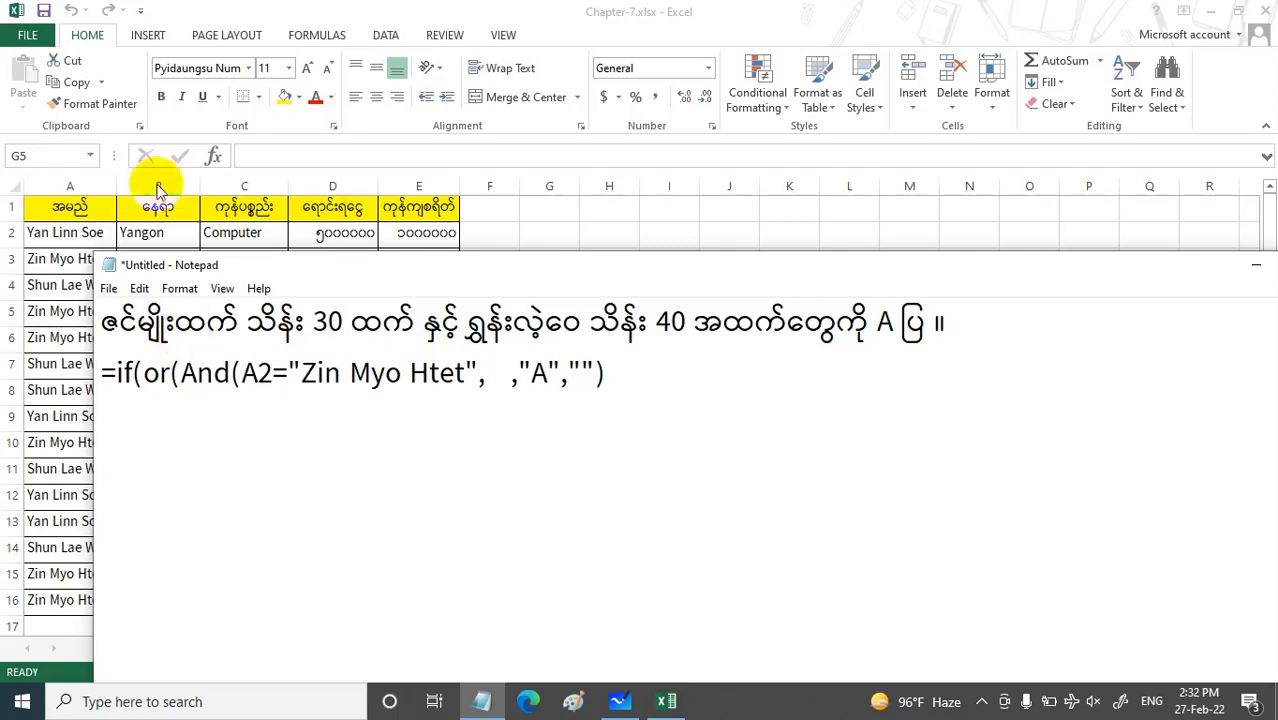
text(D)
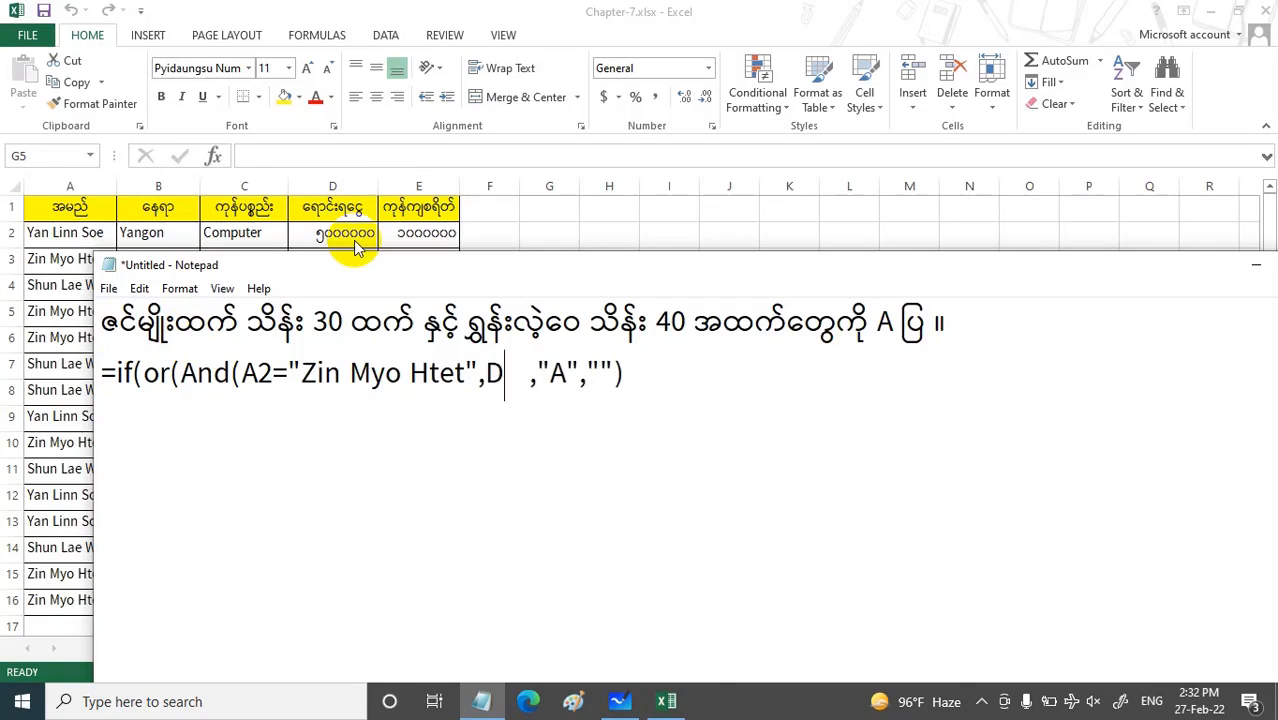
text(2)
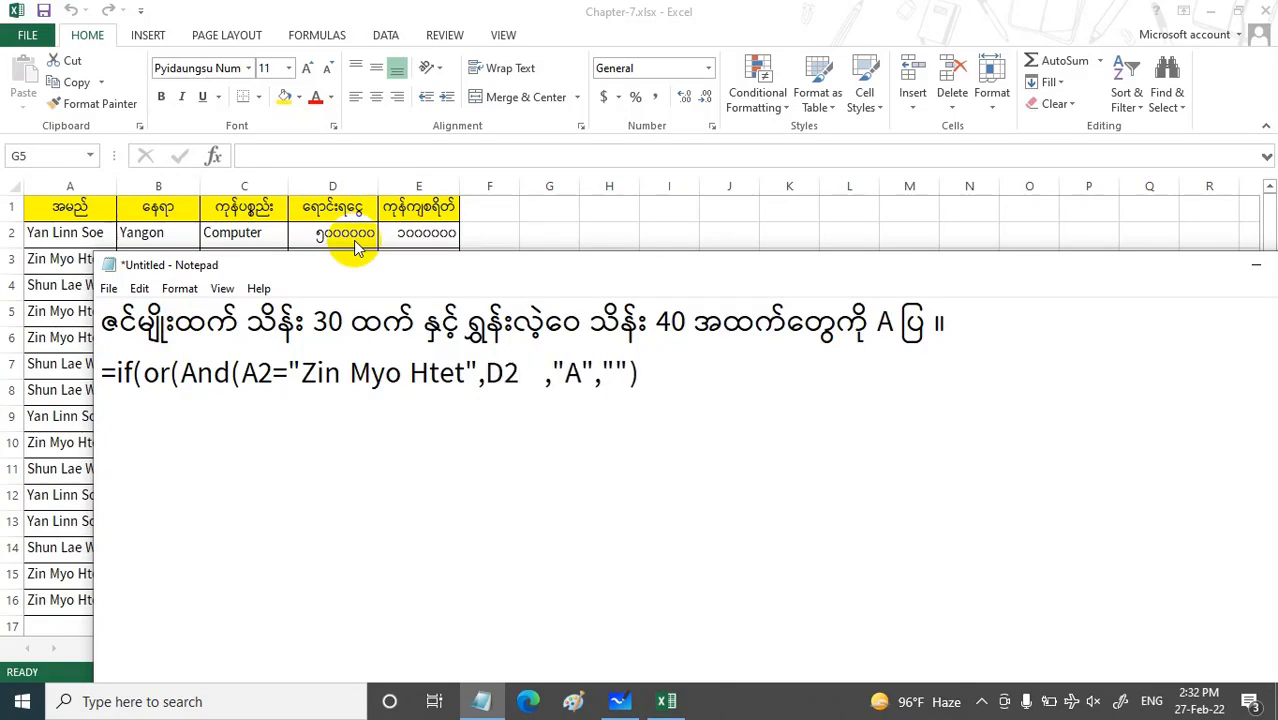
text(>)
text(30)
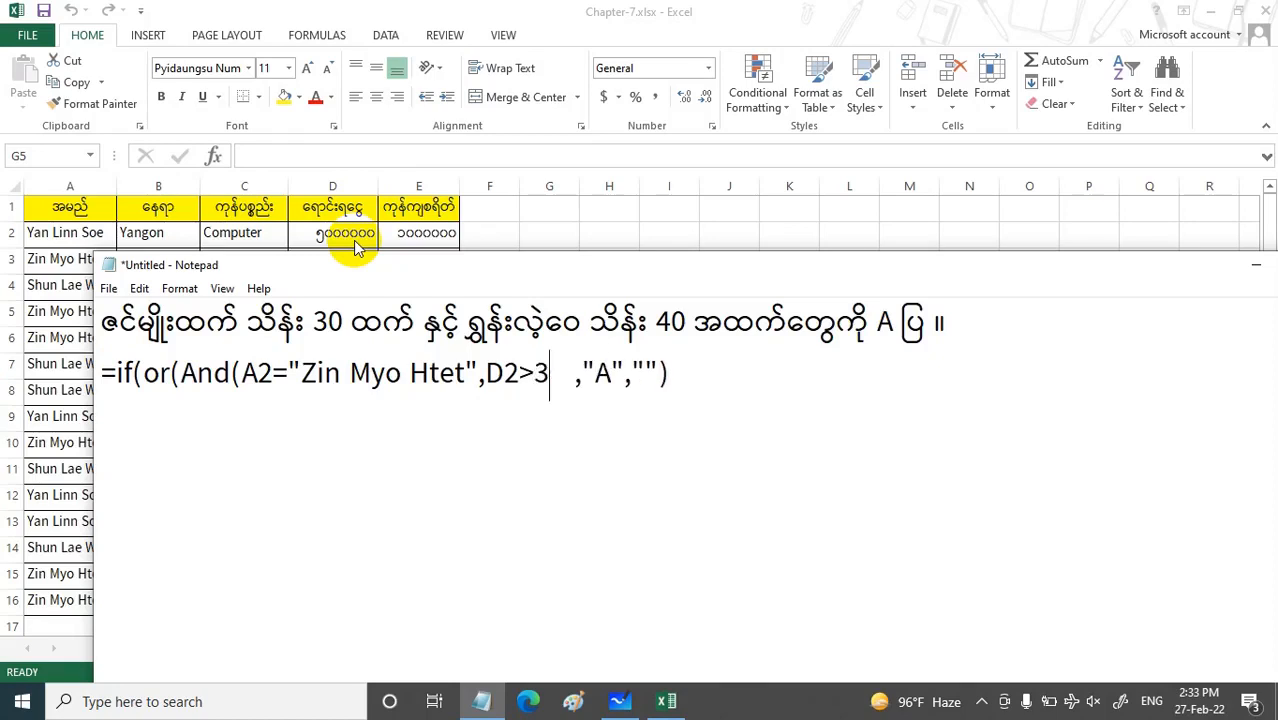
text(00000)
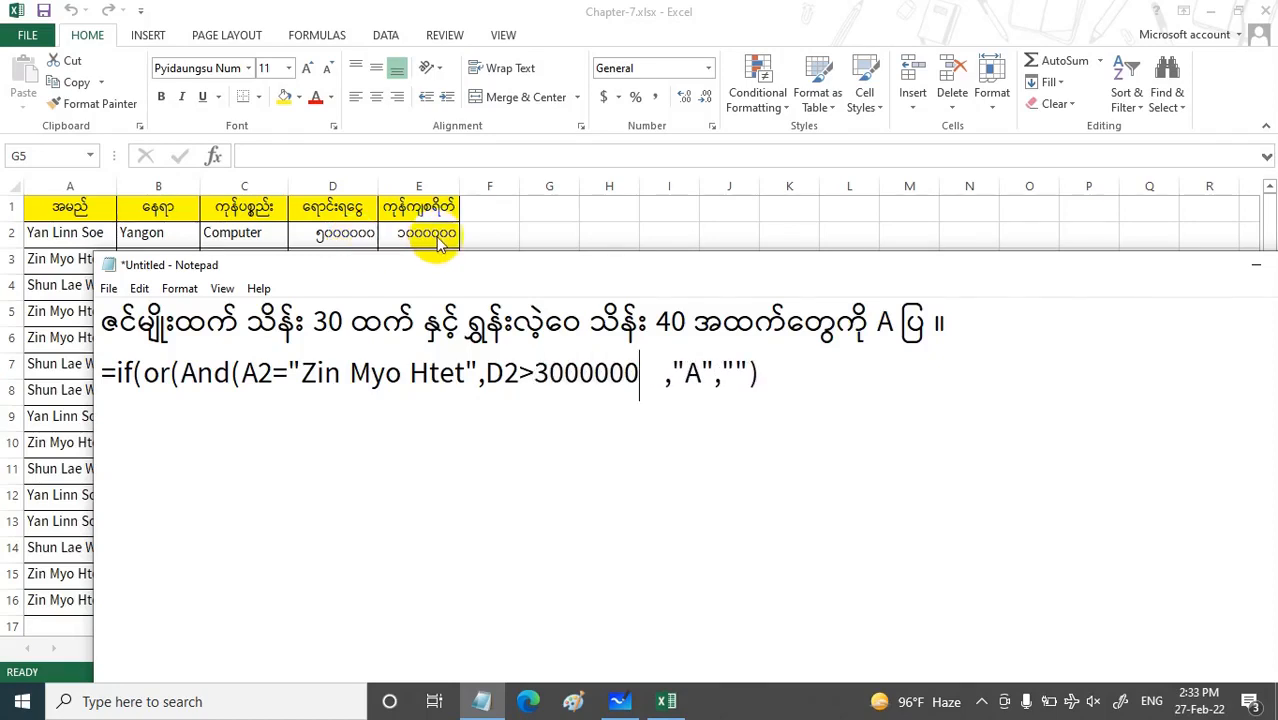
text())
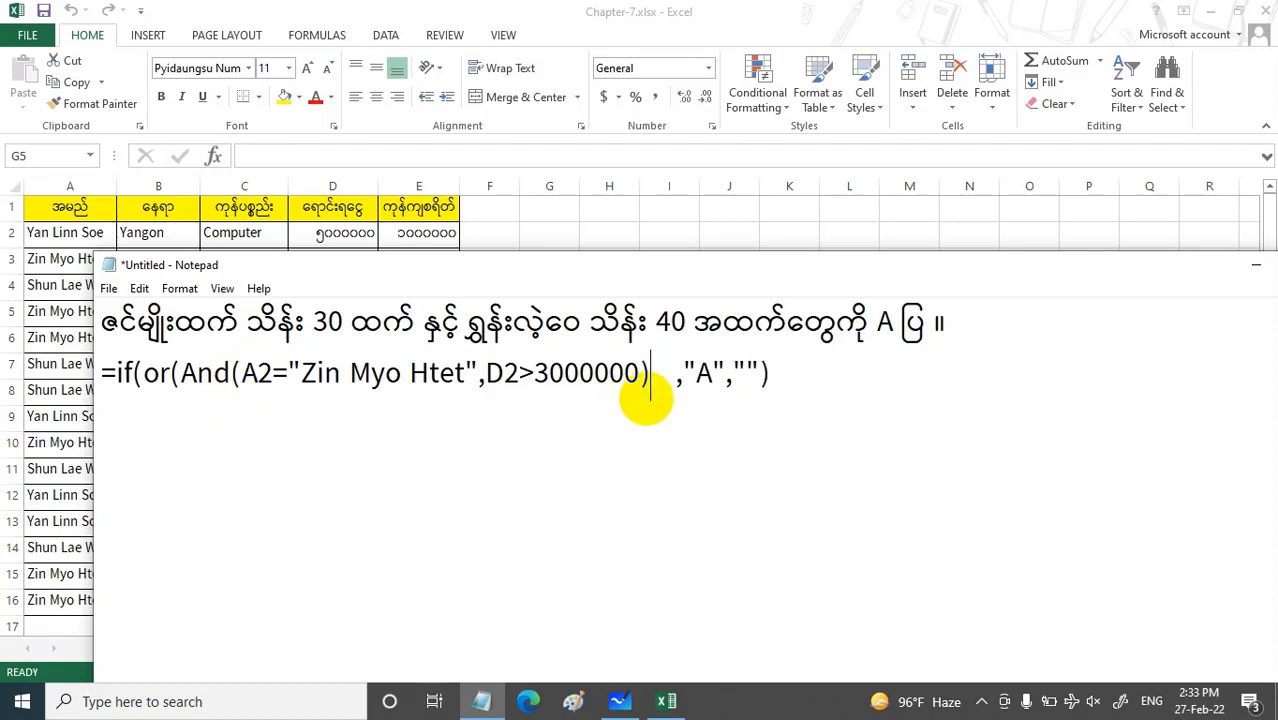
Step: Add a second and function to the OR, testing whether A2 equals the full name of the sentence's second salesperson
text(,and)
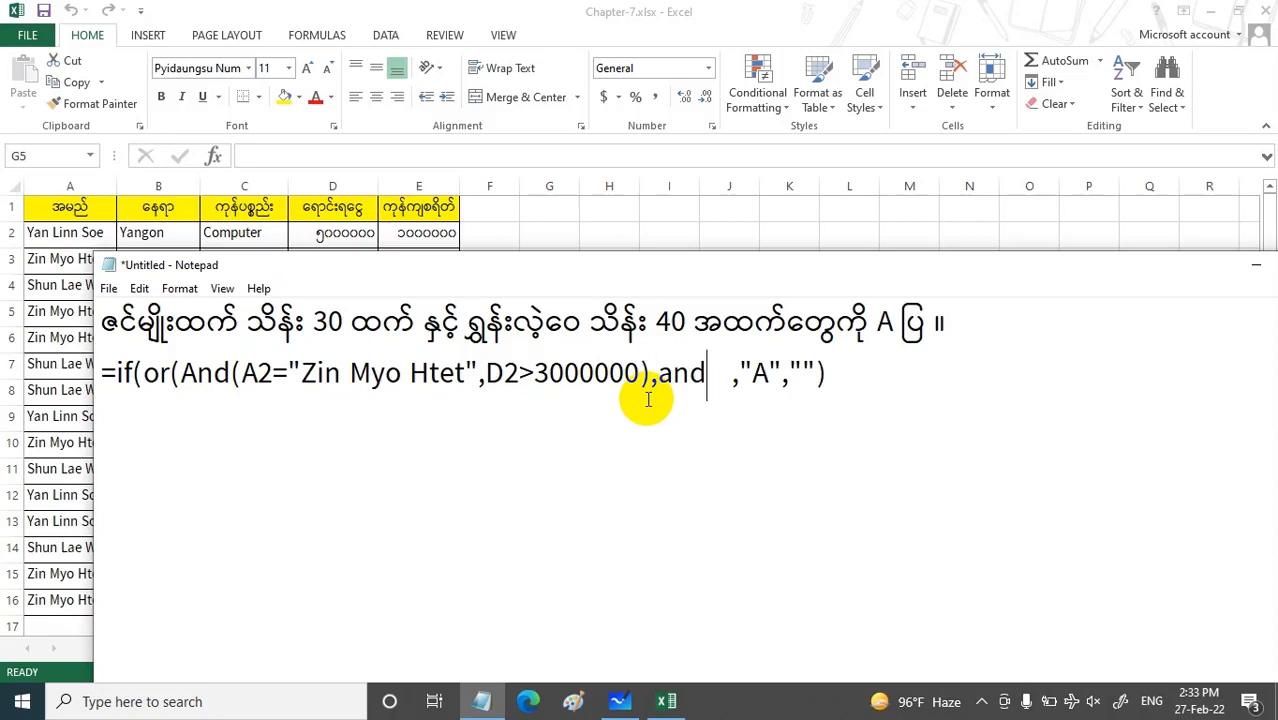
text((A2)
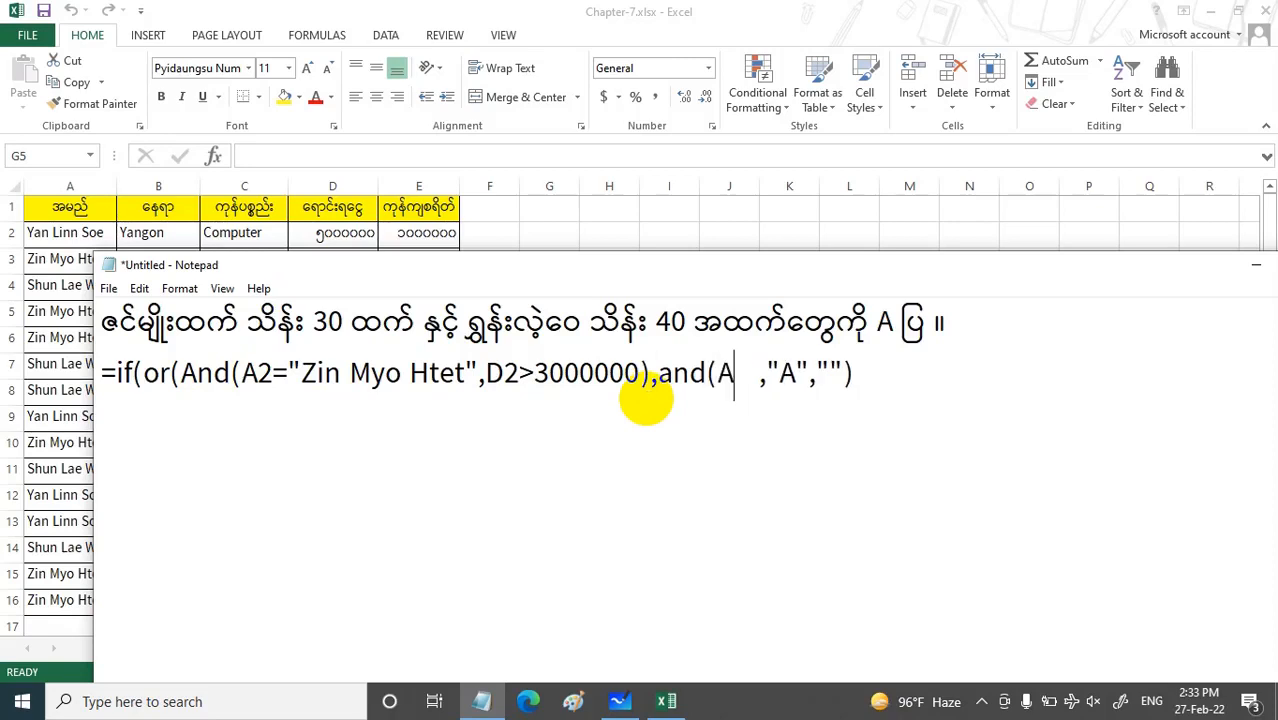
text(=)
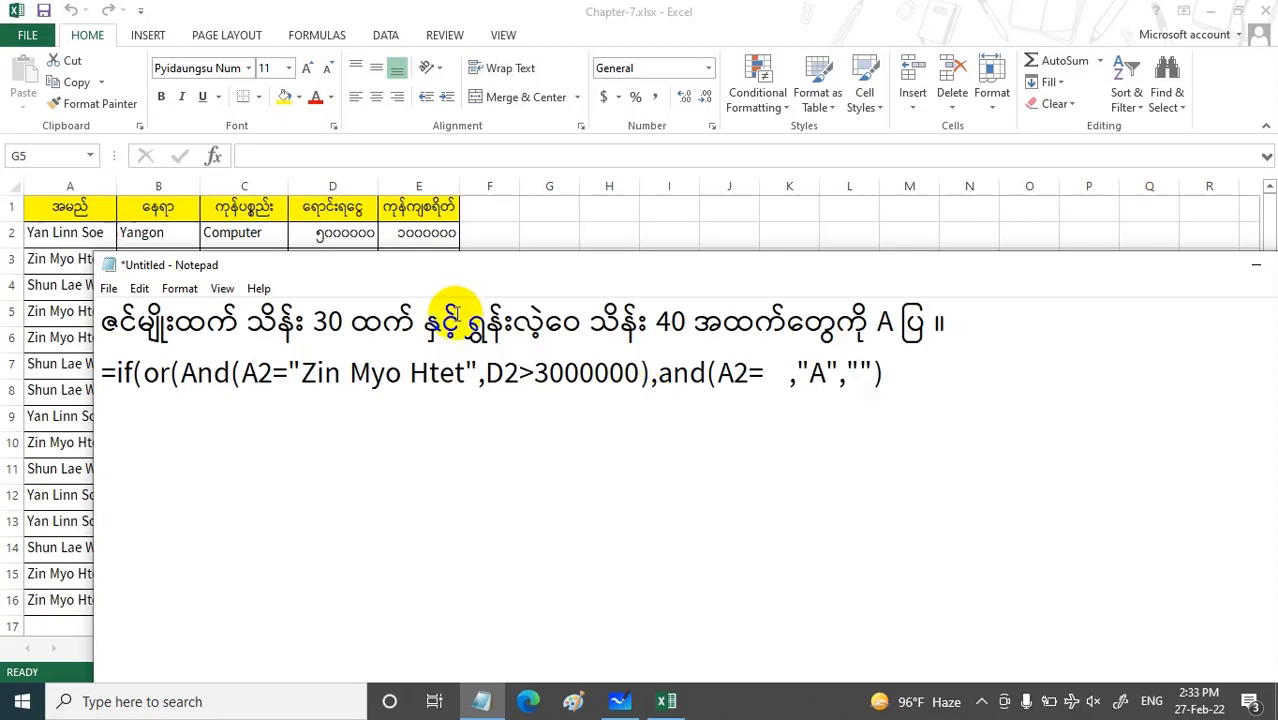
text(S)
key(BackSpace)
text("S)
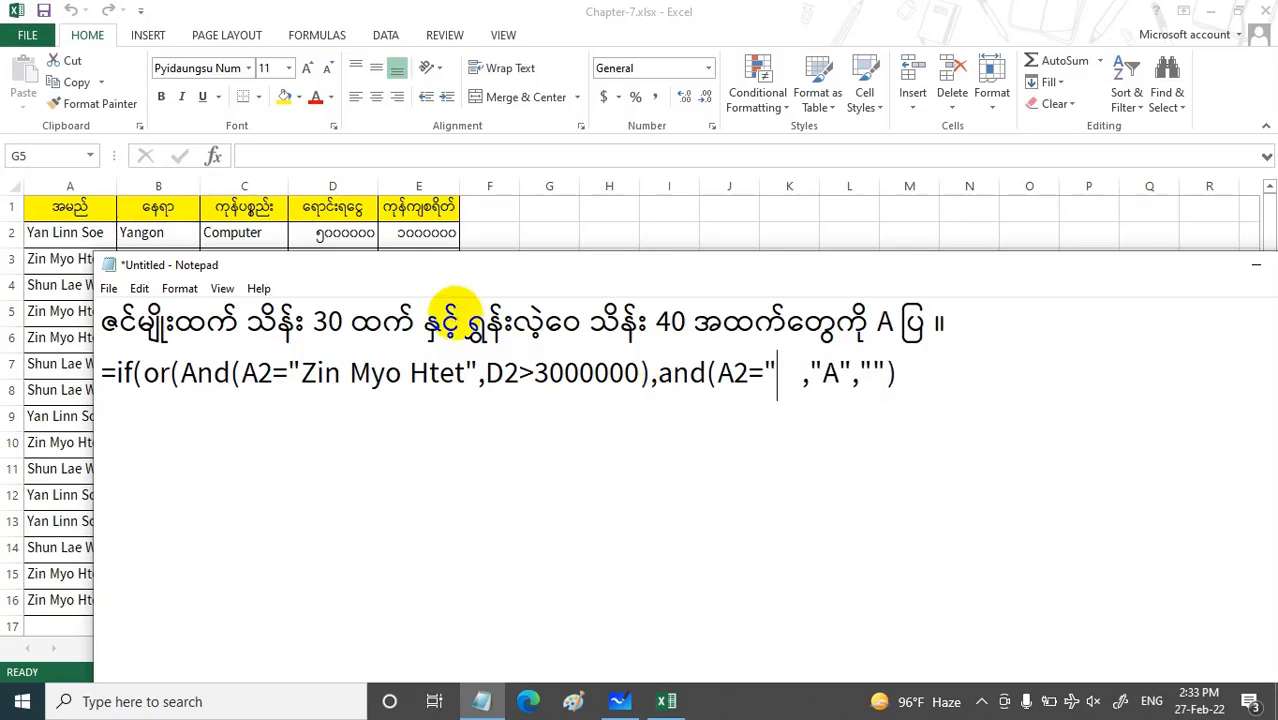
text(hun L)
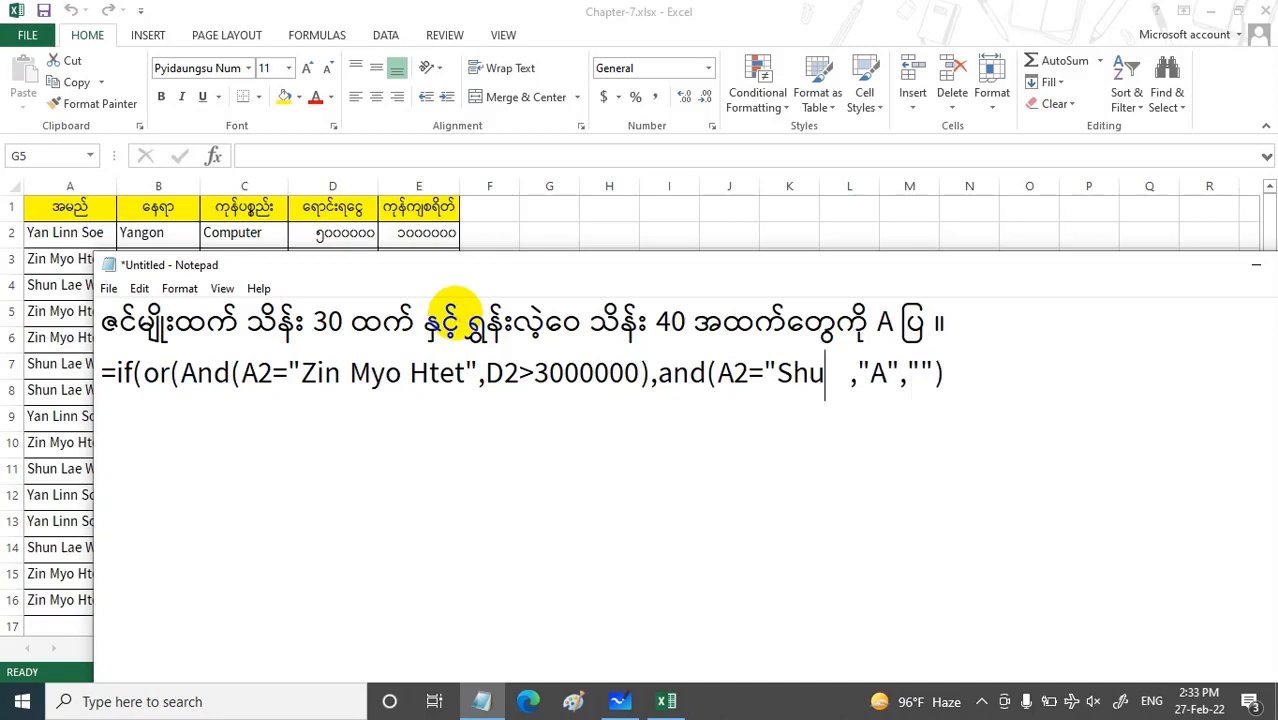
text(ae Wa)
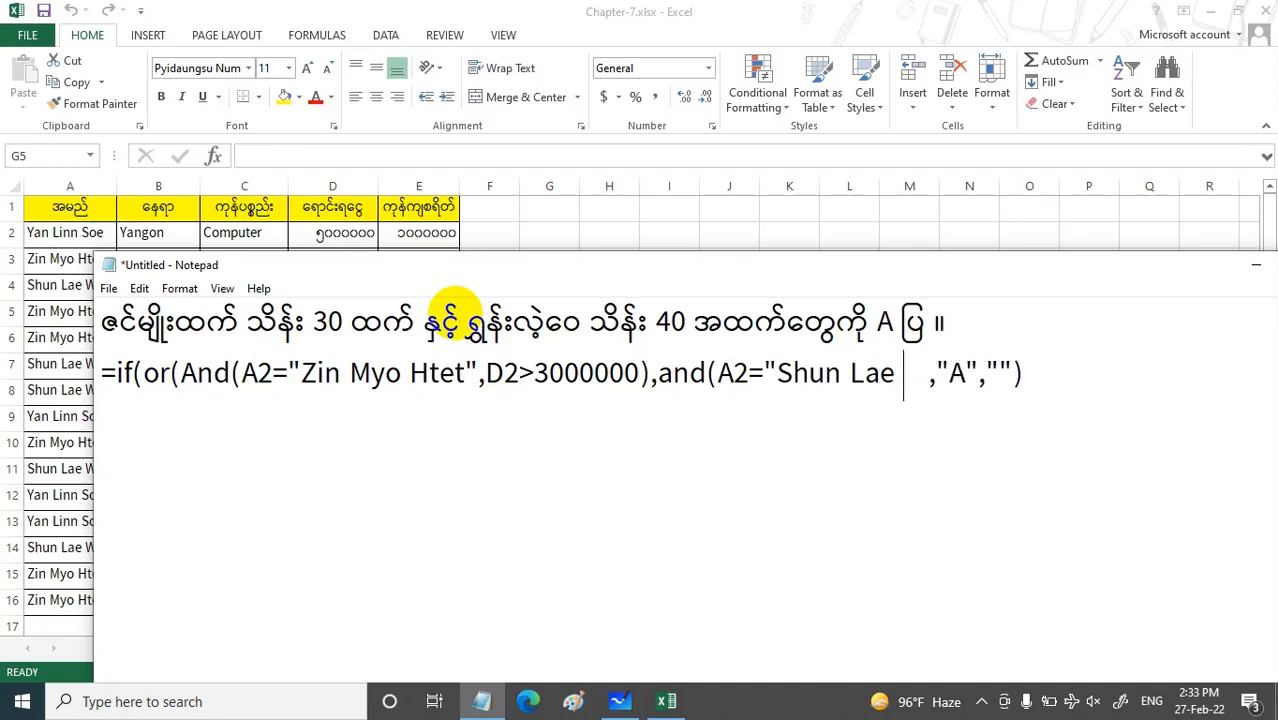
text(i)
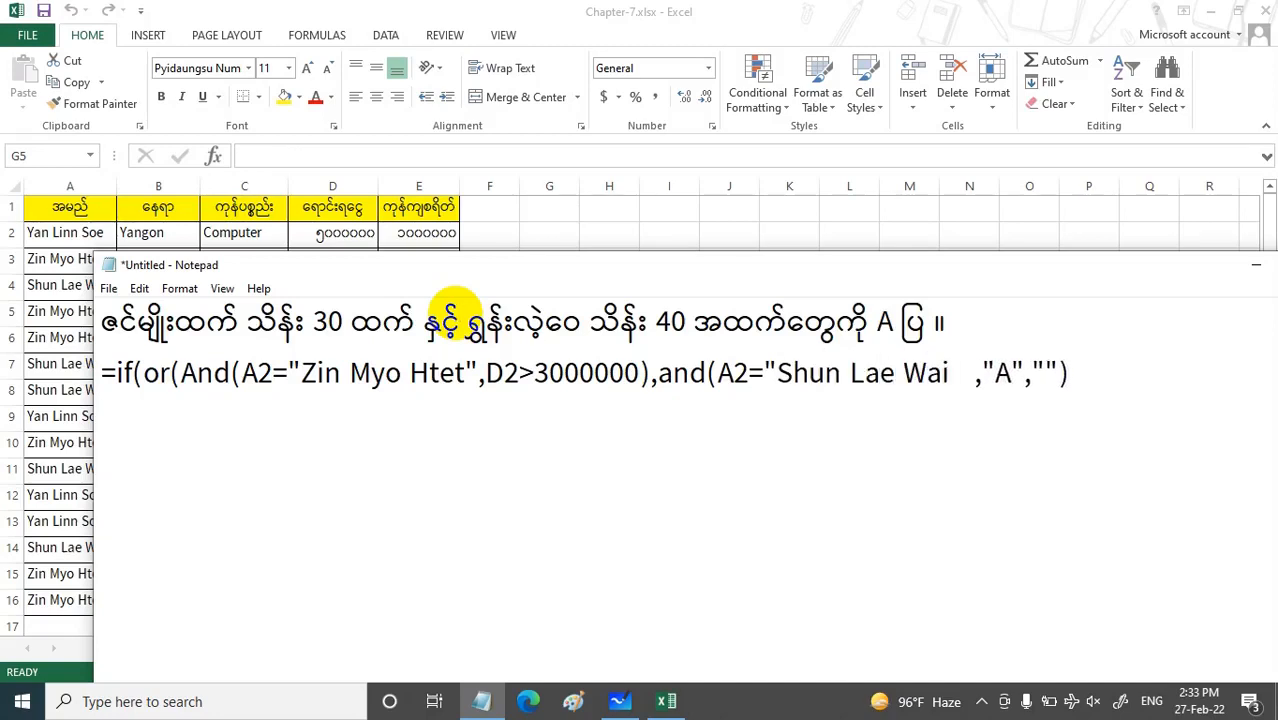
mouse_move(630, 272)
mouse_down()
mouse_move(693, 309)
mouse_move(617, 281)
mouse_up()
text(")
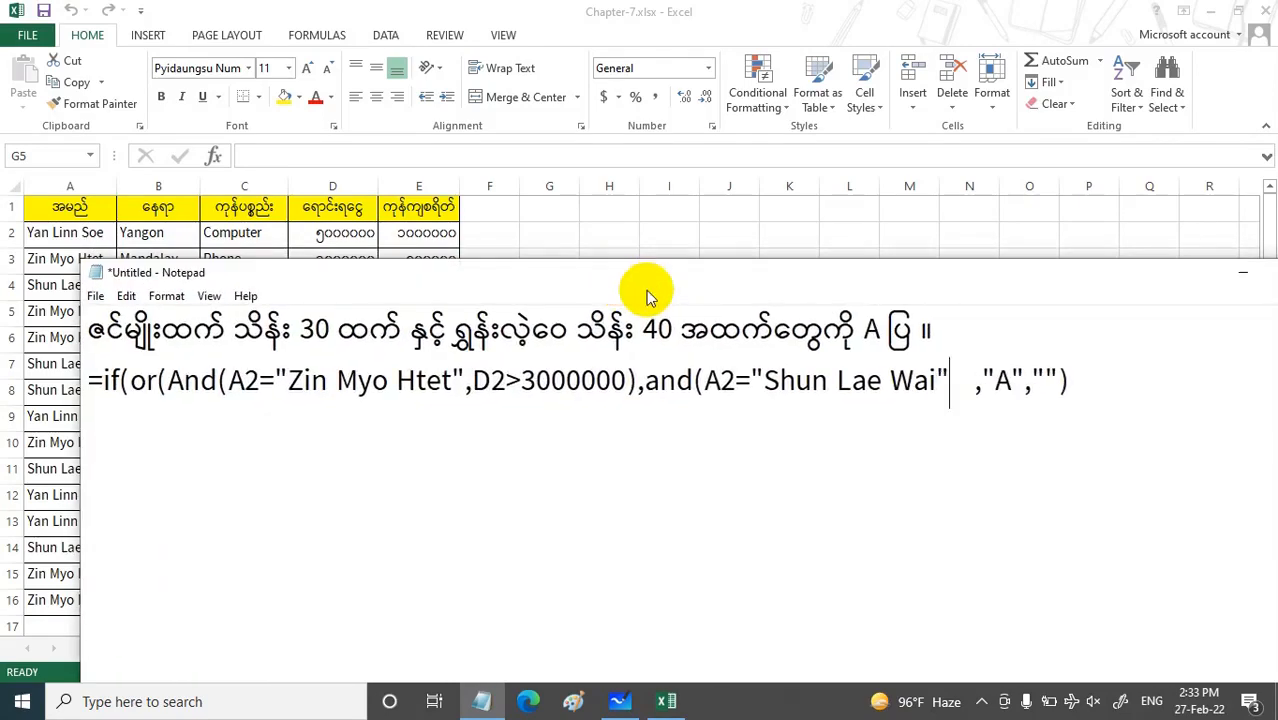
Step: Add the condition D2<4000000 to the second and function, then close both the and and the or parentheses
text(,)
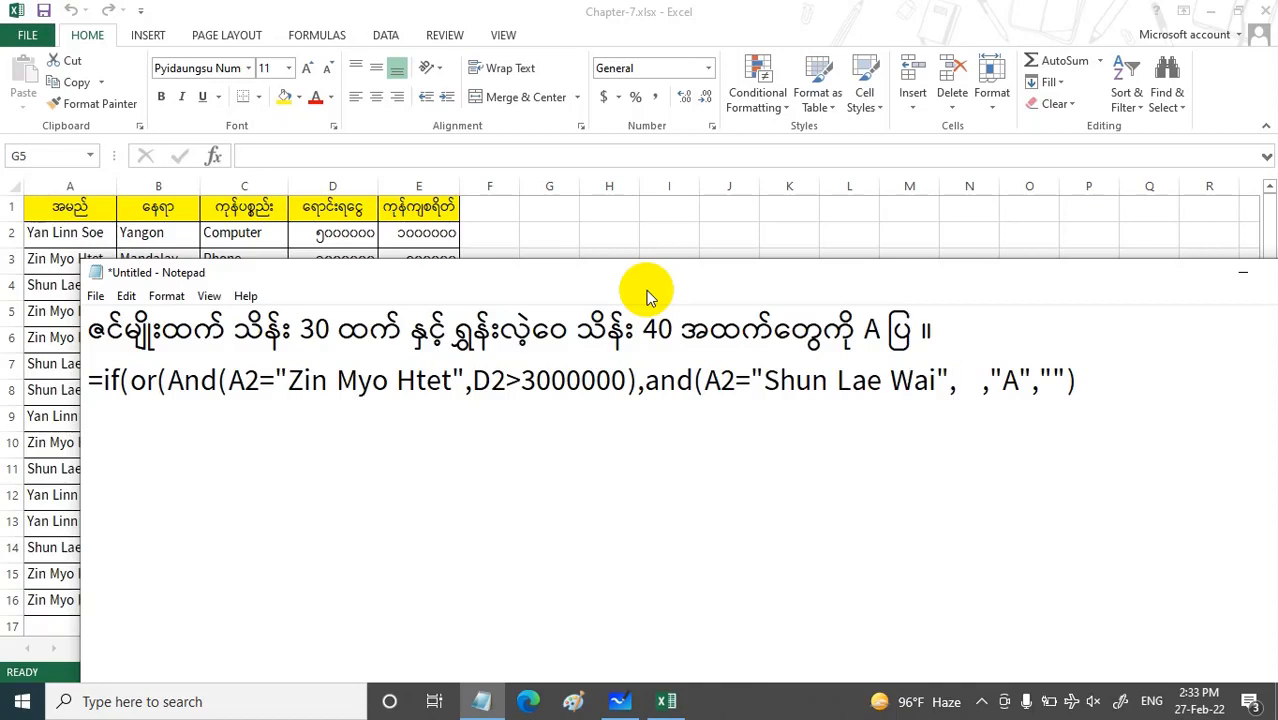
text(D)
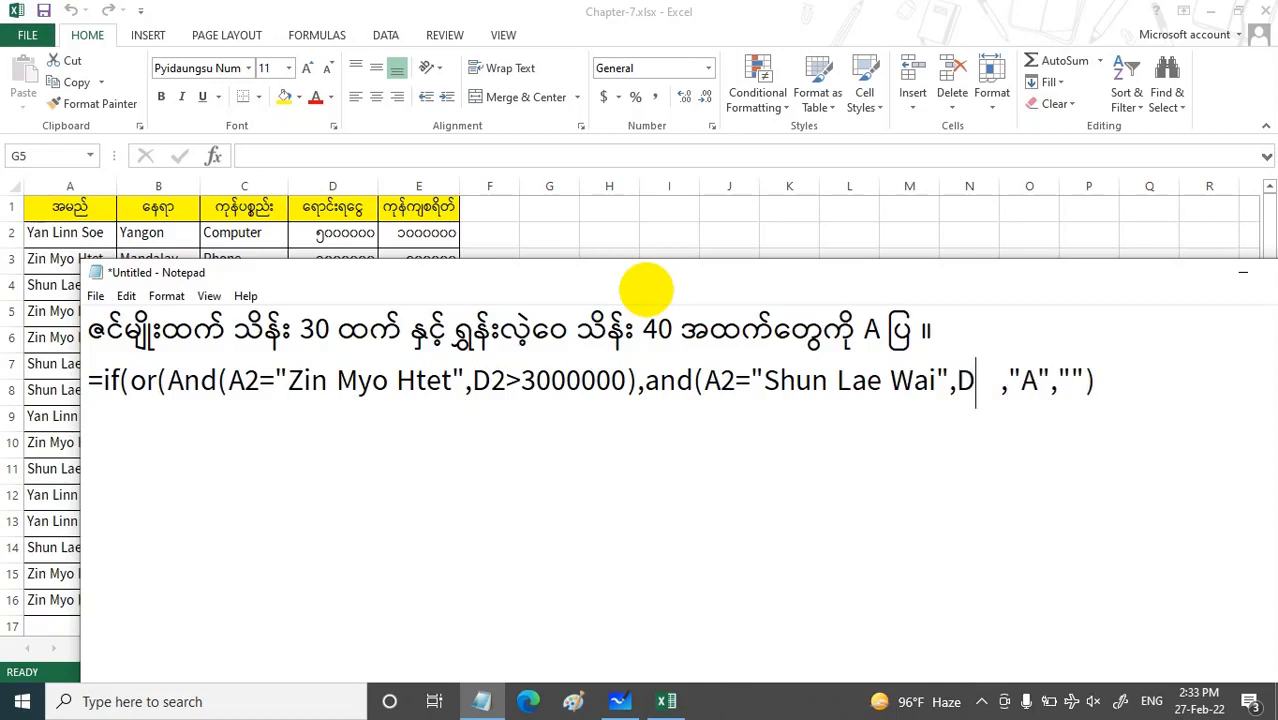
text(2)
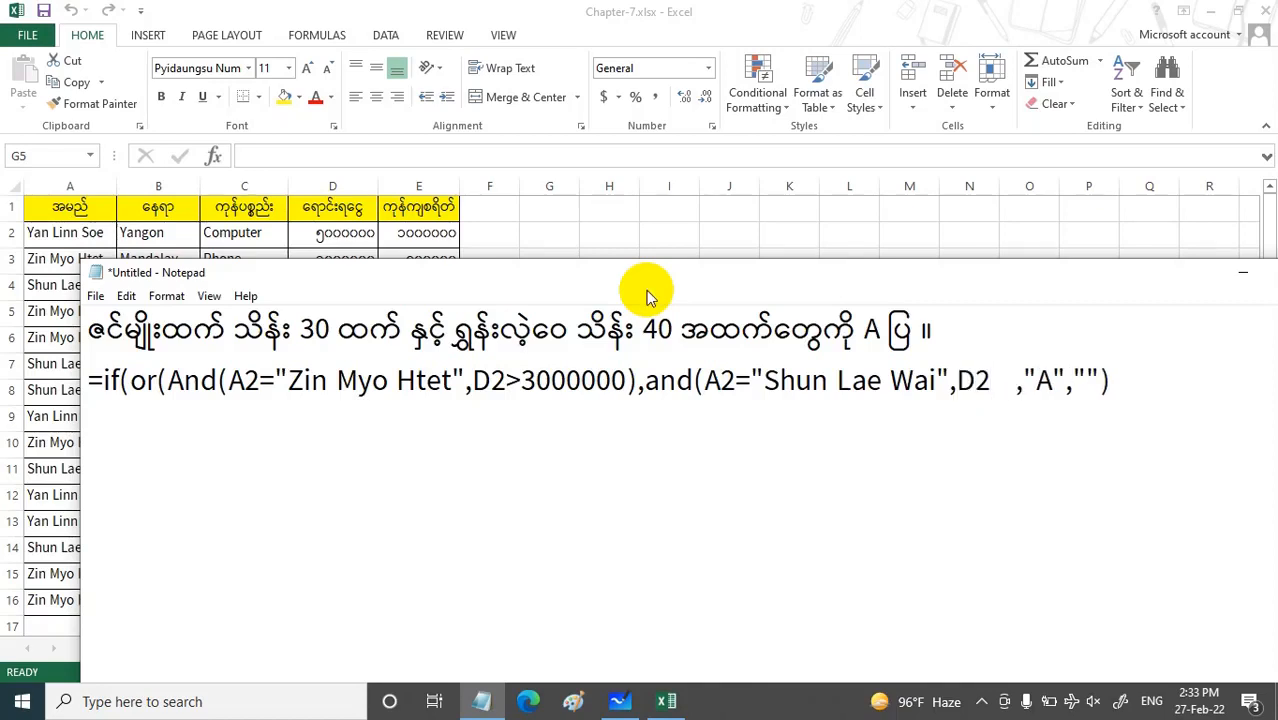
text(<)
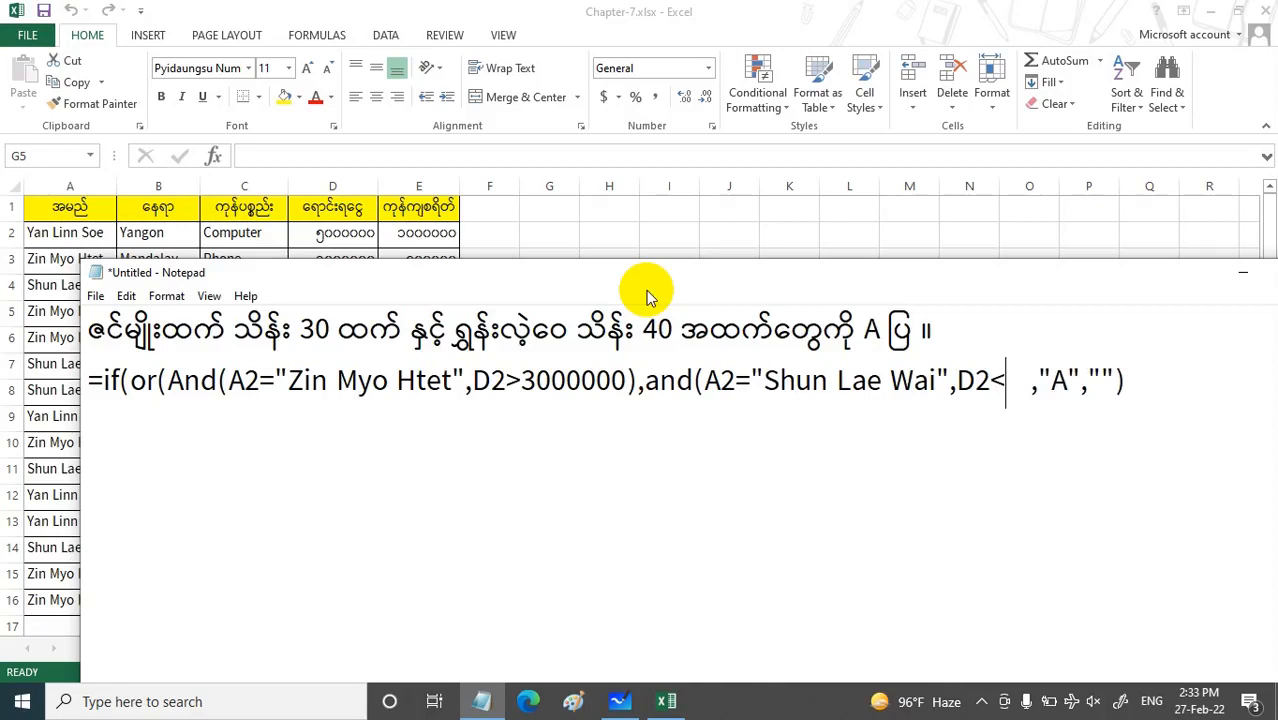
text(40)
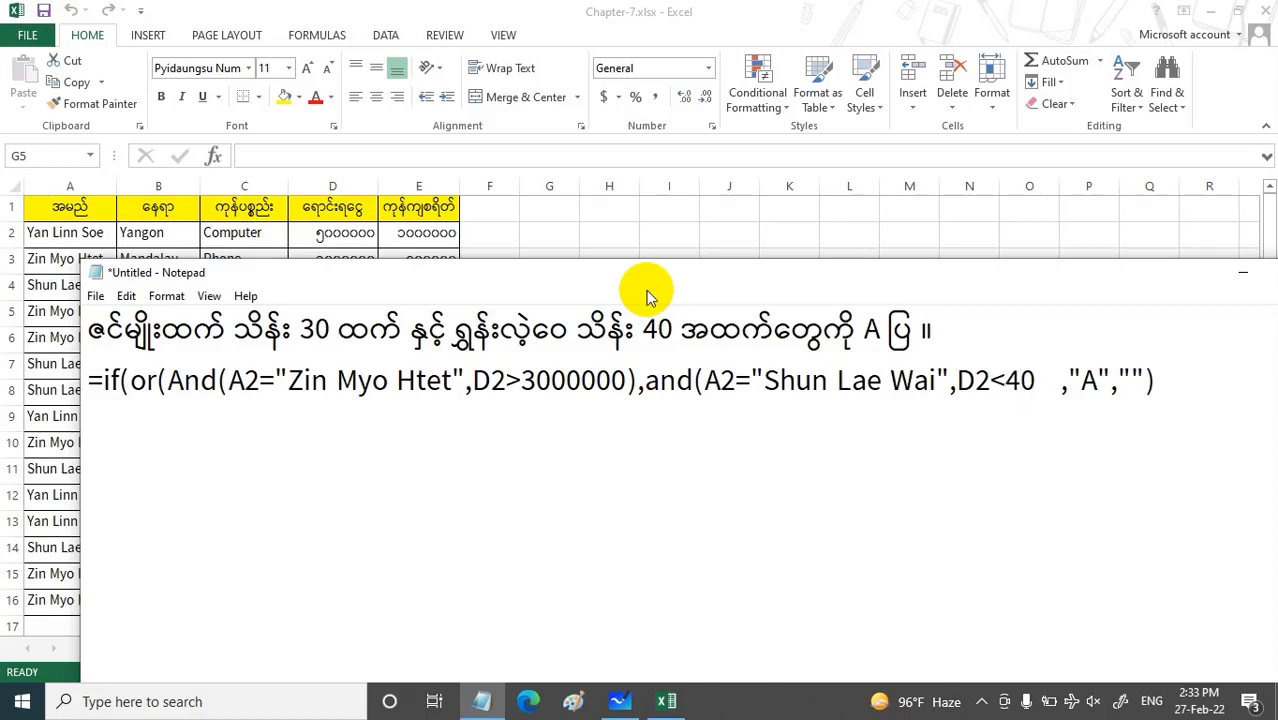
text(0000)
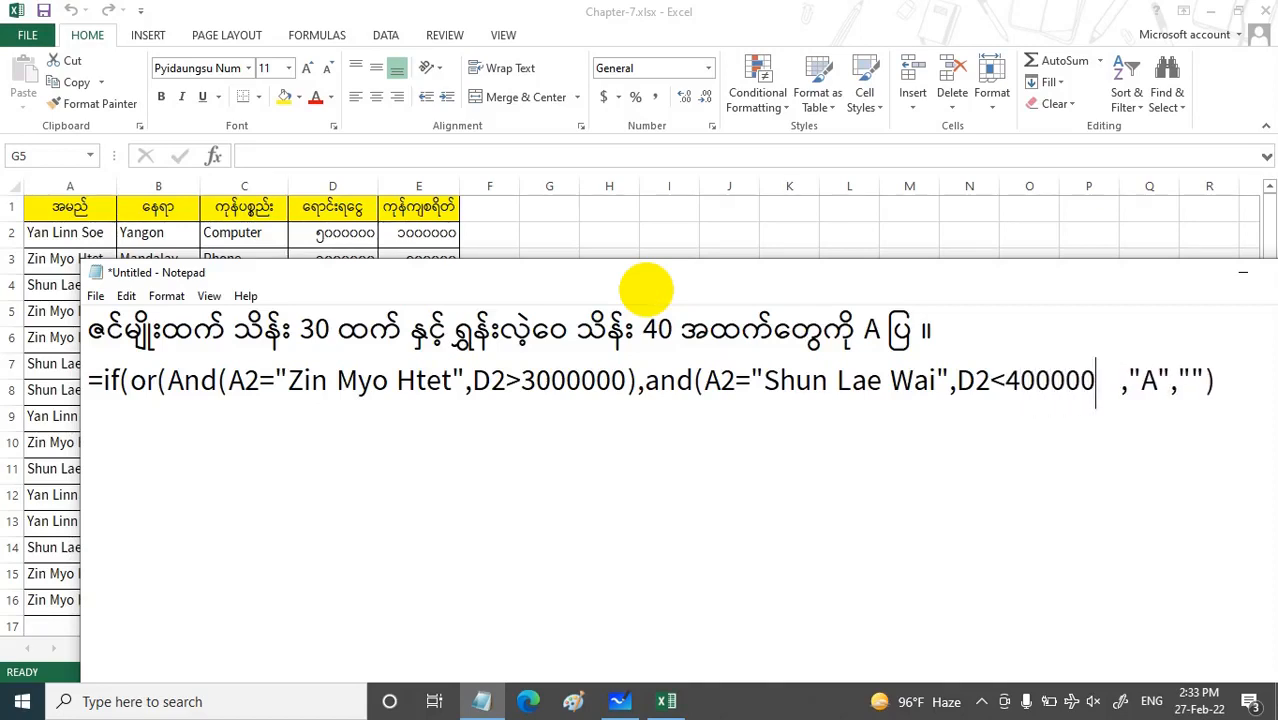
text(0))
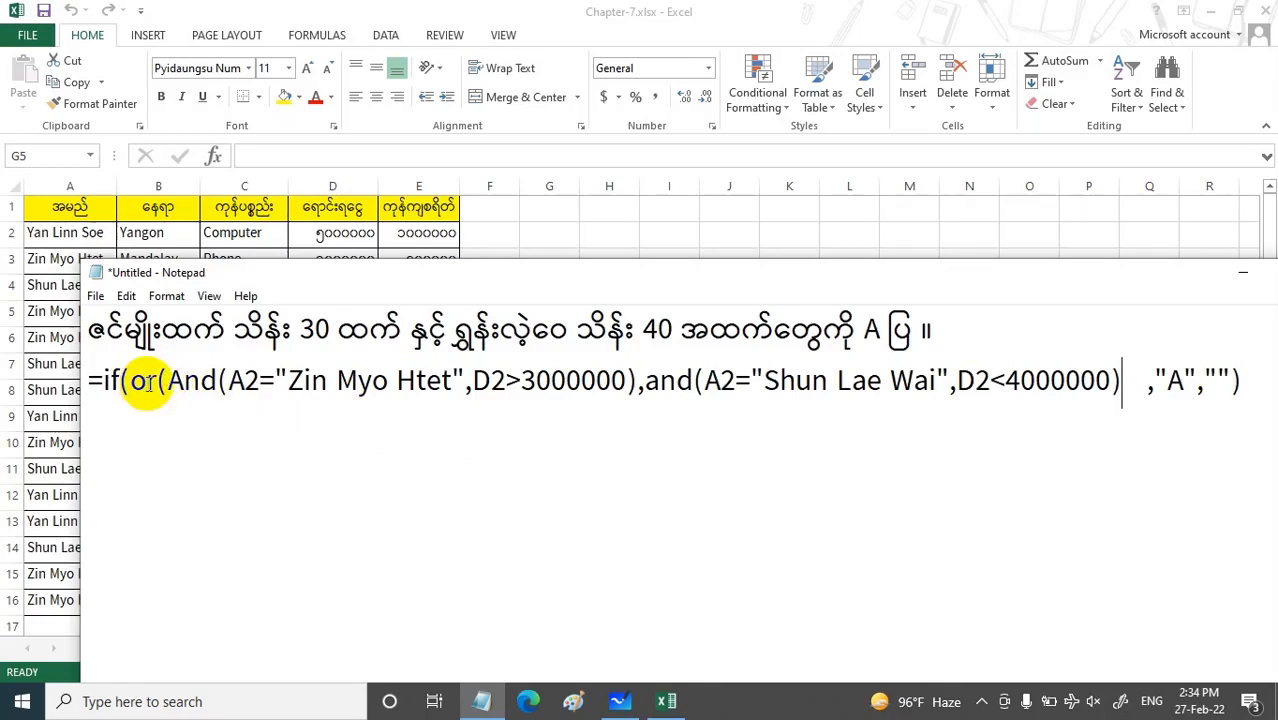
double_click(192, 381)
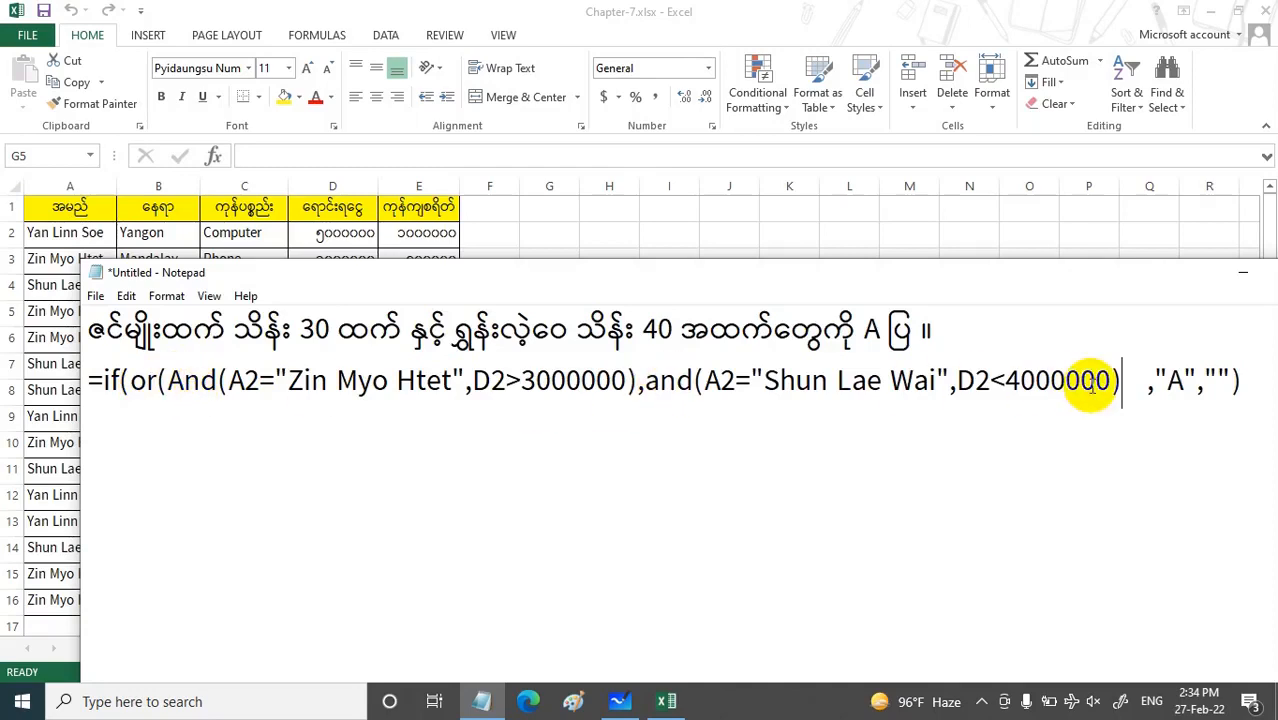
text())
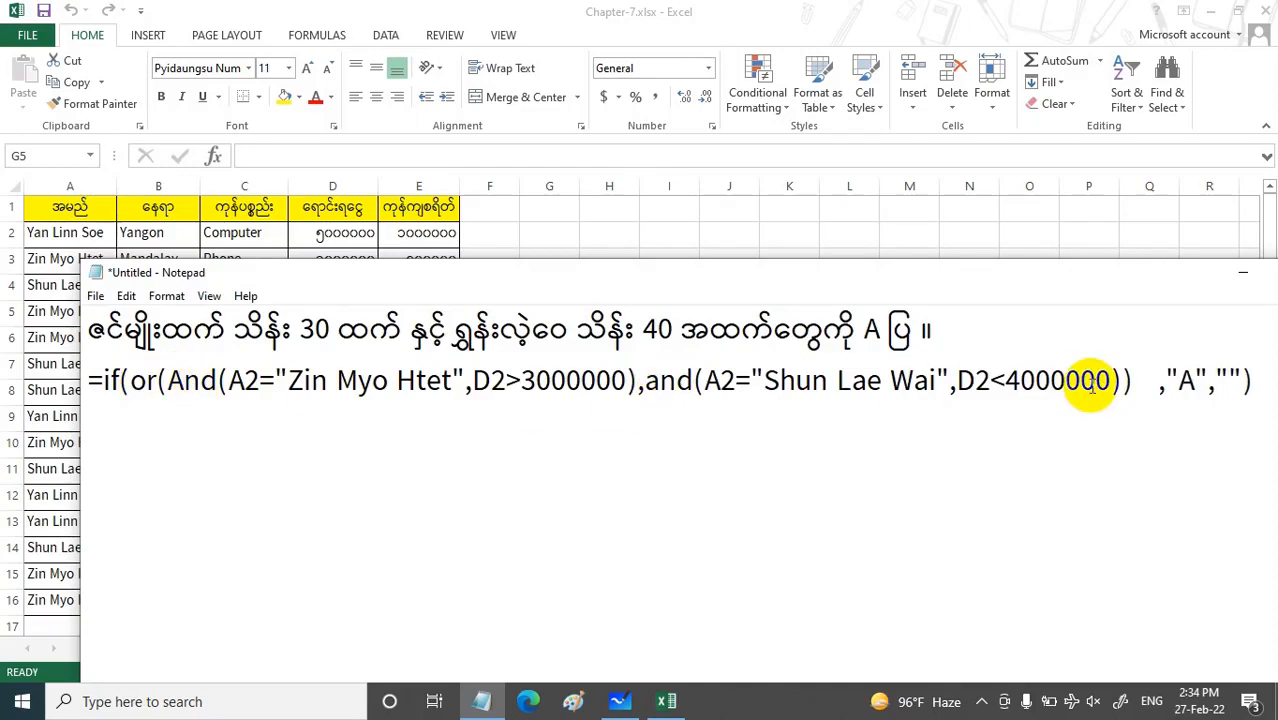
Step: Remove the extra spaces before the "A" argument, keeping the two closing parentheses directly before its comma
click(1160, 381)
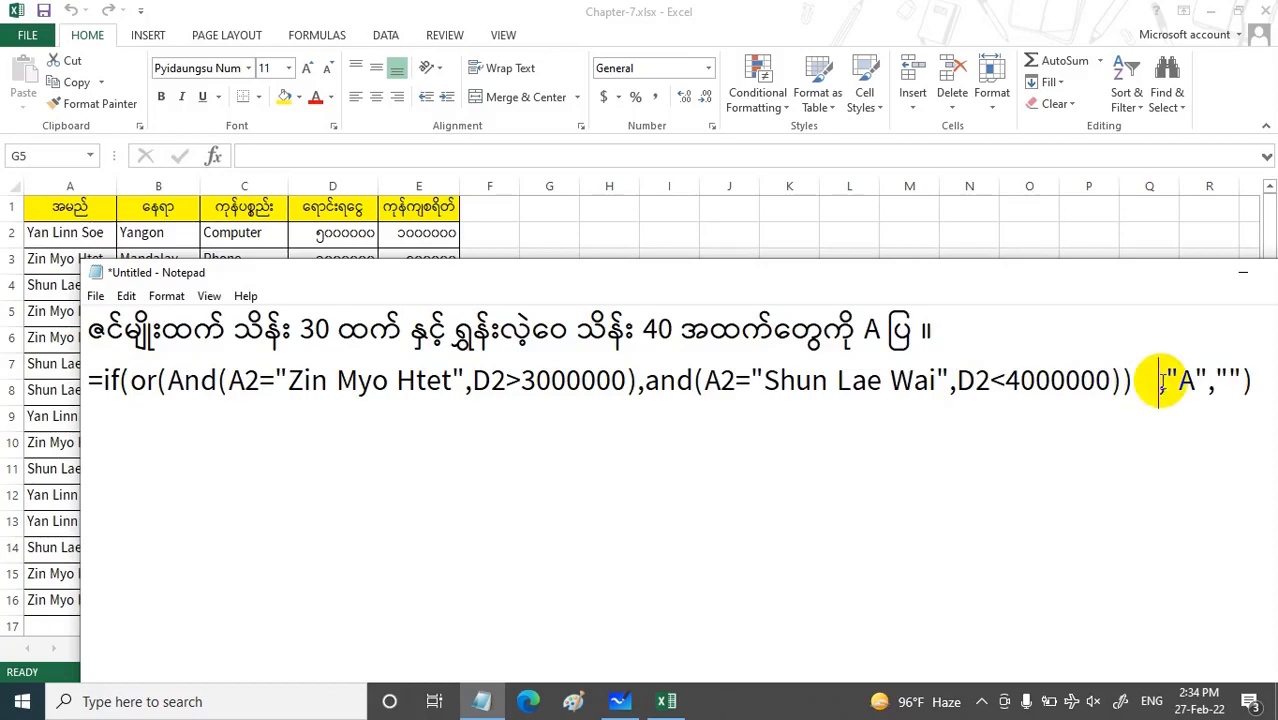
key(BackSpace)
key(BackSpace)
key(BackSpace)
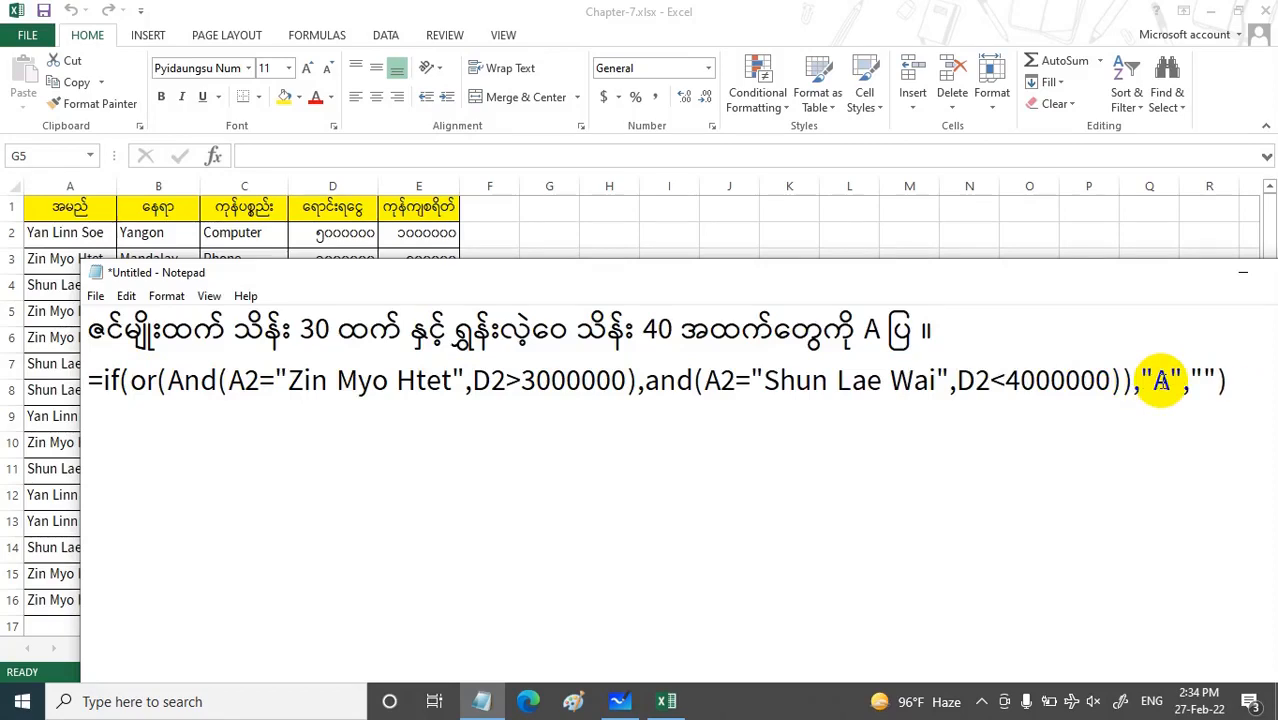
key(BackSpace)
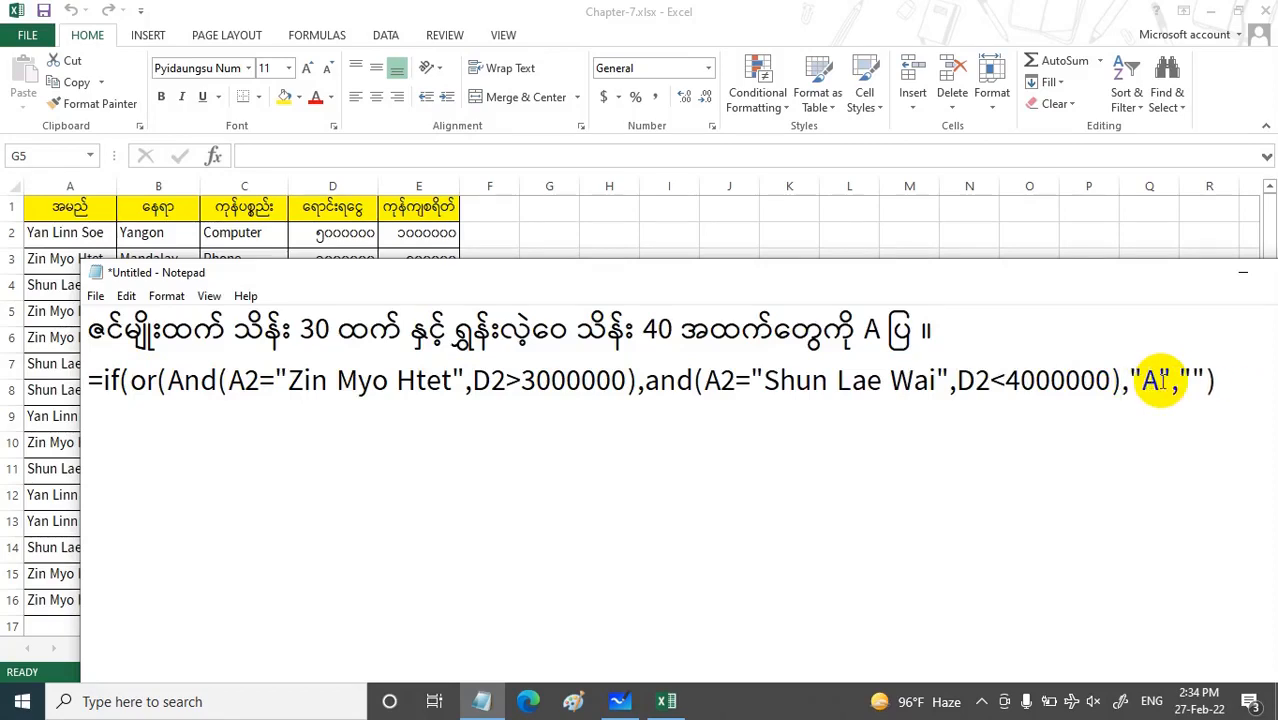
text())
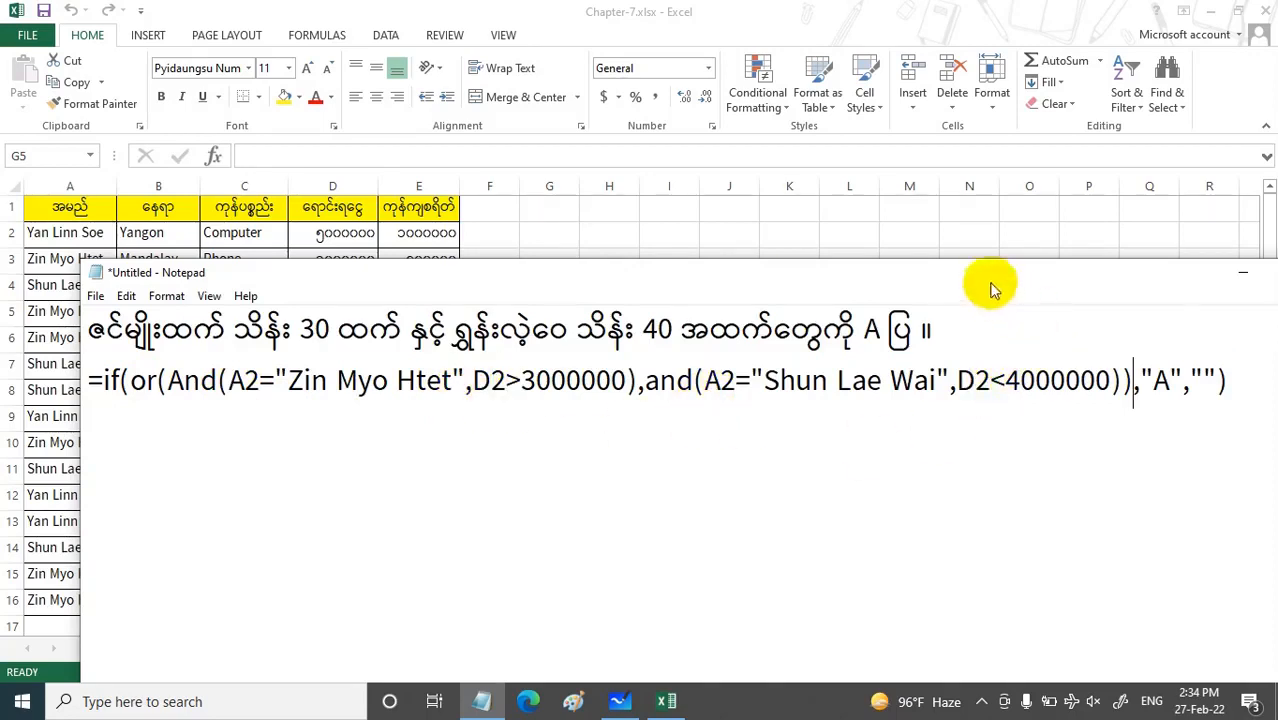
Step: Copy the whole IF formula from Notepad and enter it in cell F2 of Chapter-7.xlsx in Excel
drag(1093, 290, 1092, 408)
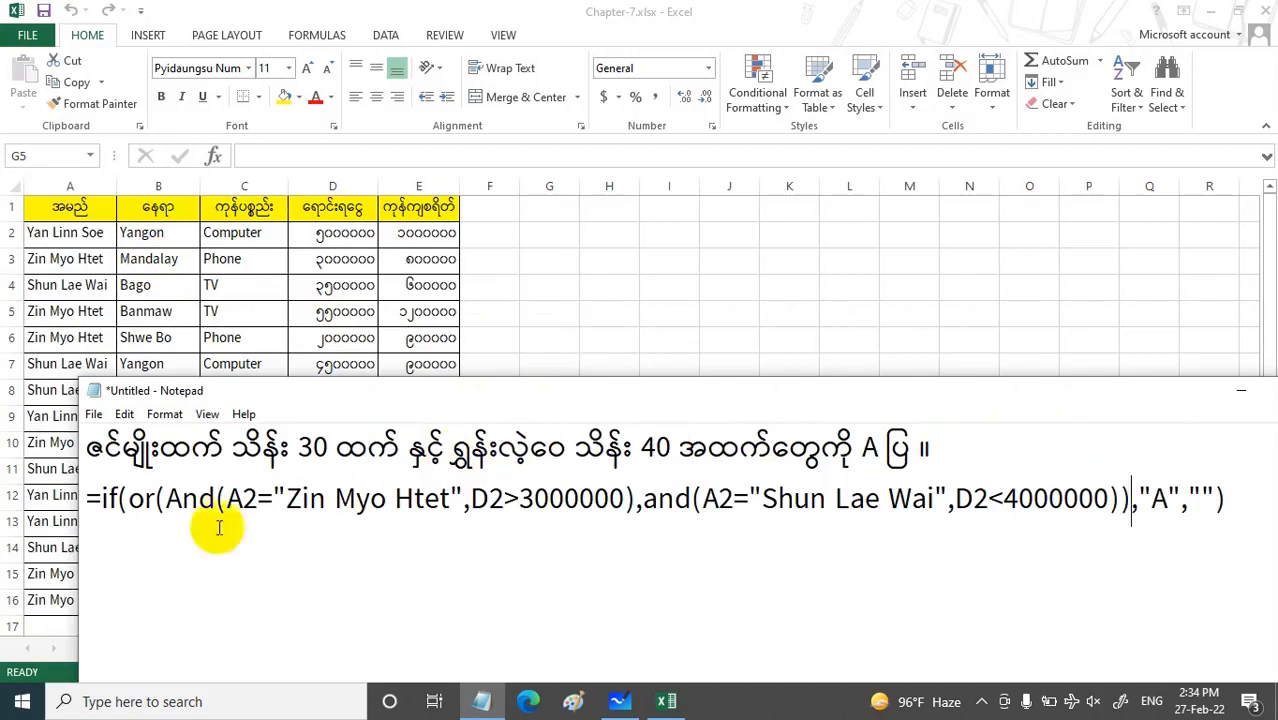
drag(84, 497, 1248, 566)
key(ctrl+c)
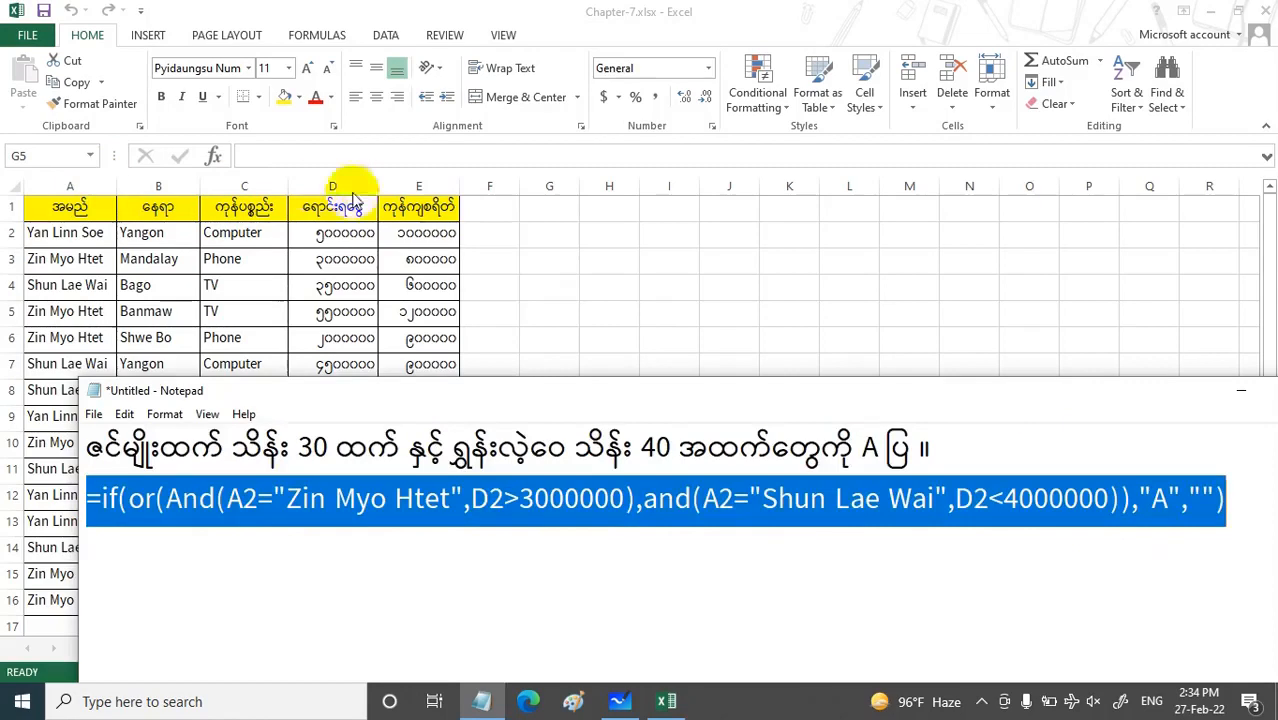
click(491, 240)
click(483, 232)
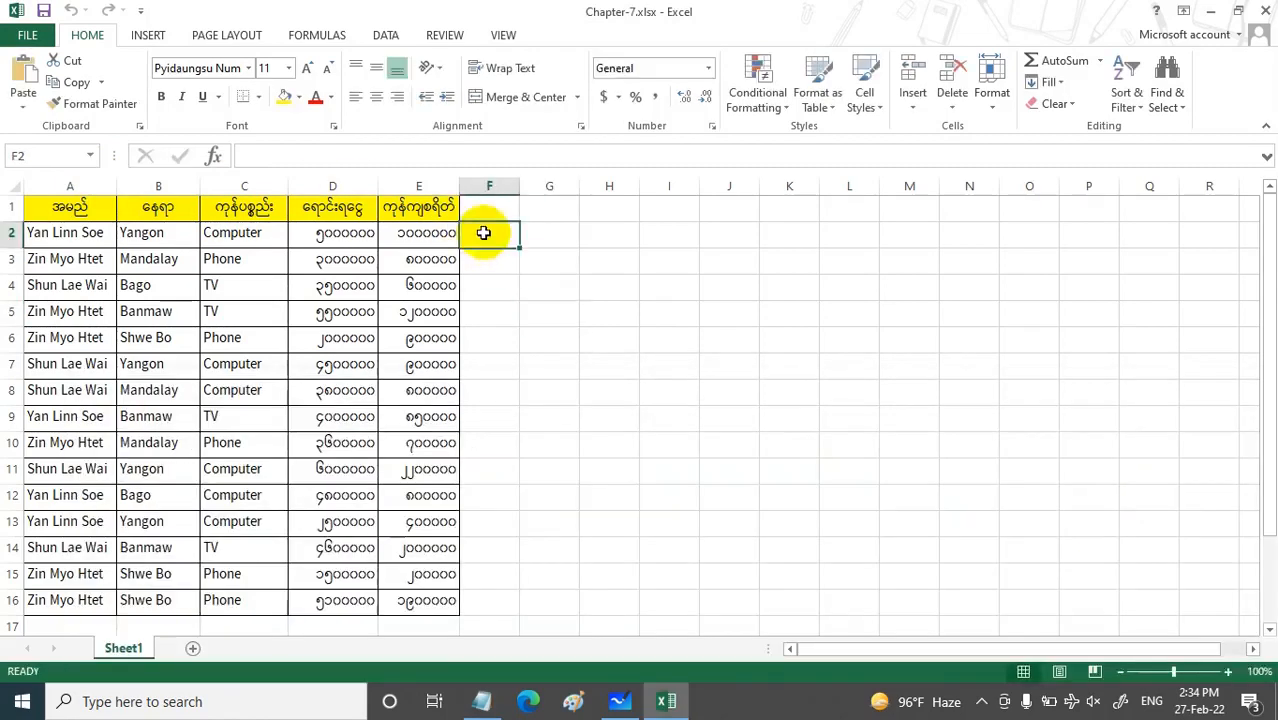
click(248, 155)
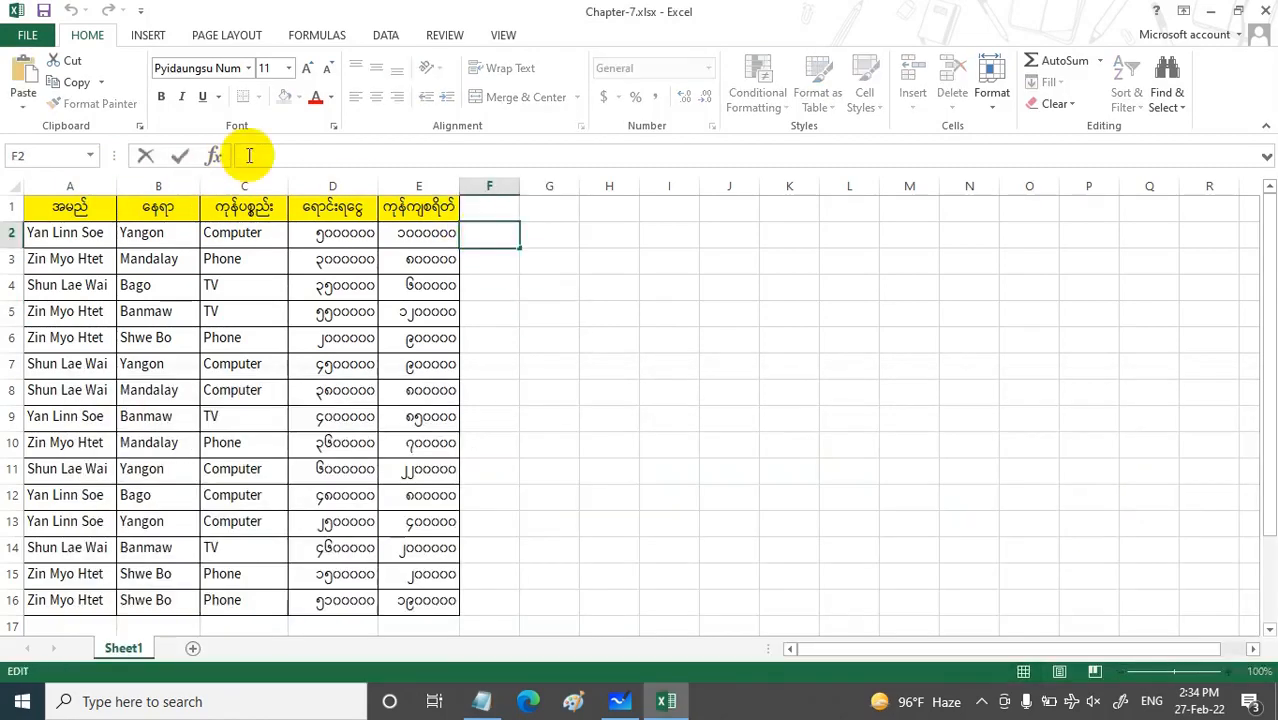
key(ctrl+v)
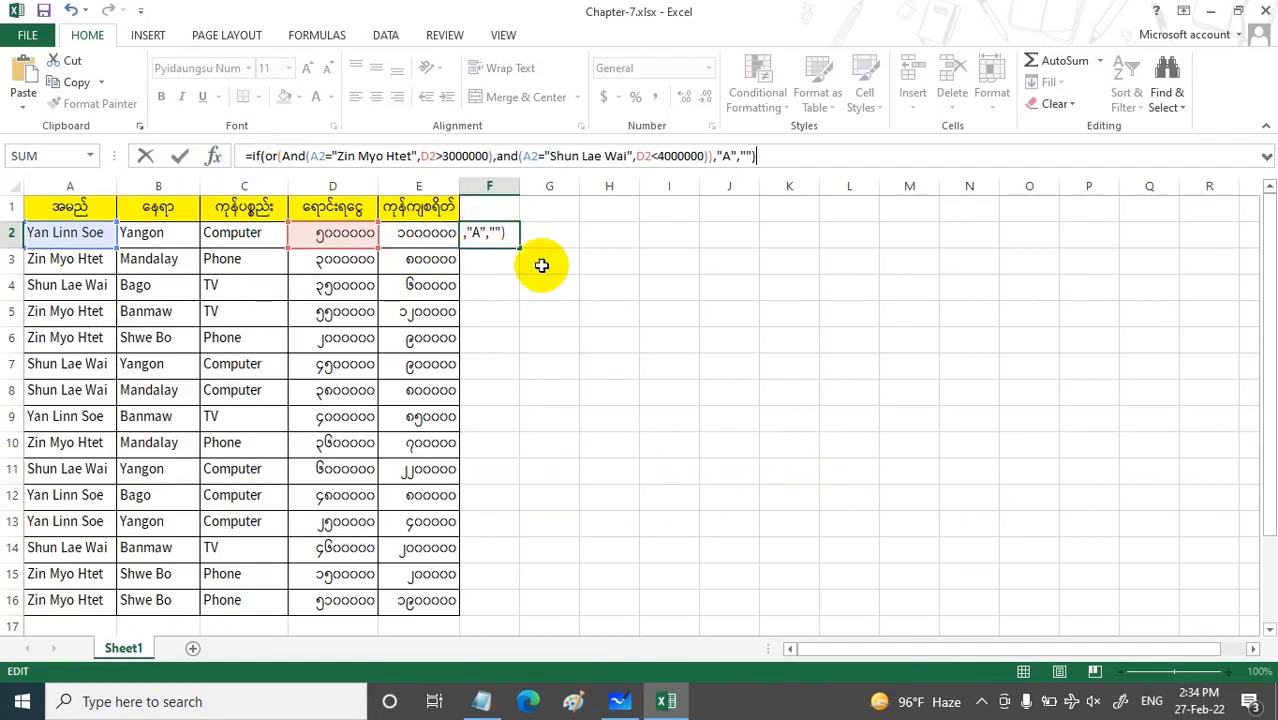
key(Return)
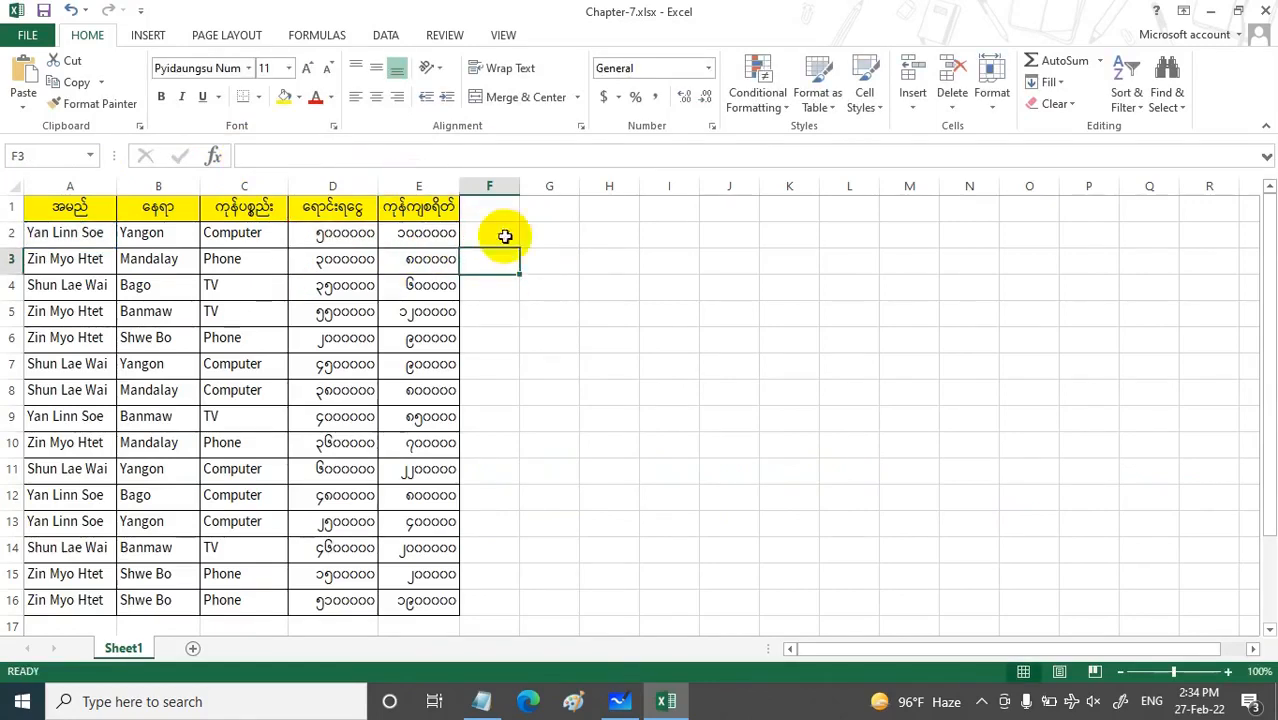
Step: Fill the formula from F2 down column F to row 16
click(503, 238)
drag(520, 245, 558, 603)
click(562, 478)
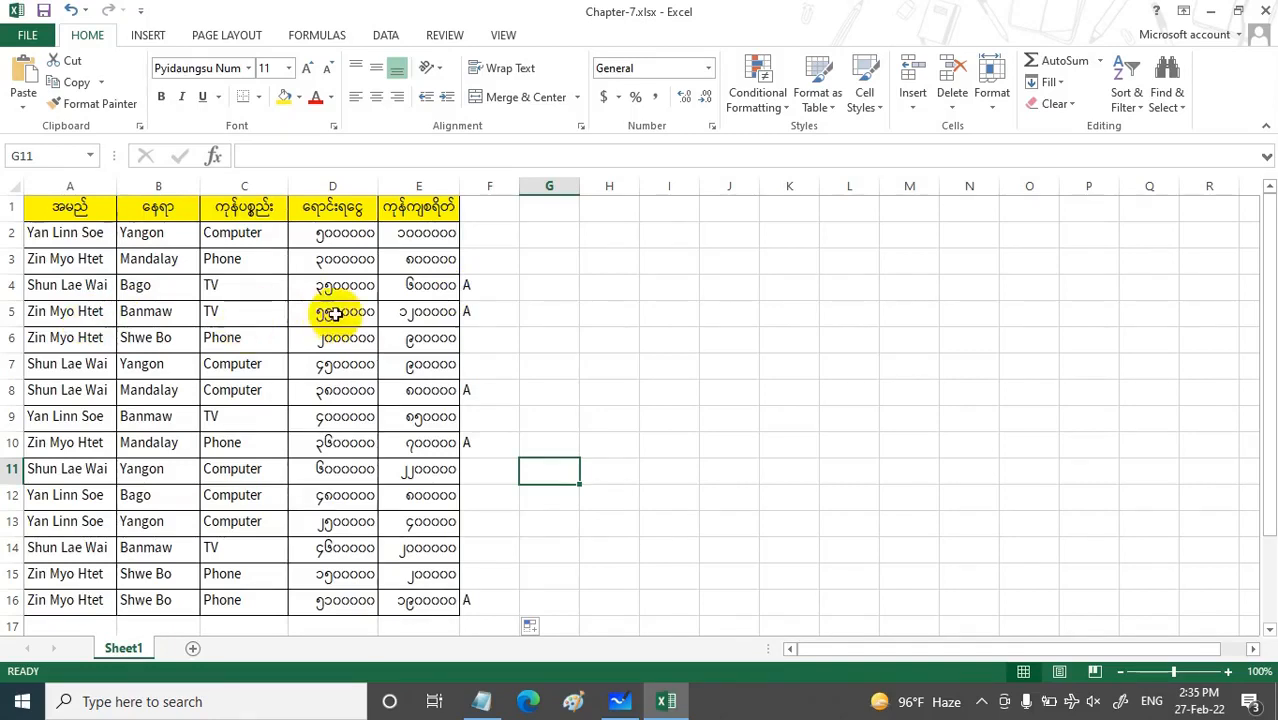
Step: Check the marks in column F against the Burmese condition and the IF formula in Notepad
click(484, 699)
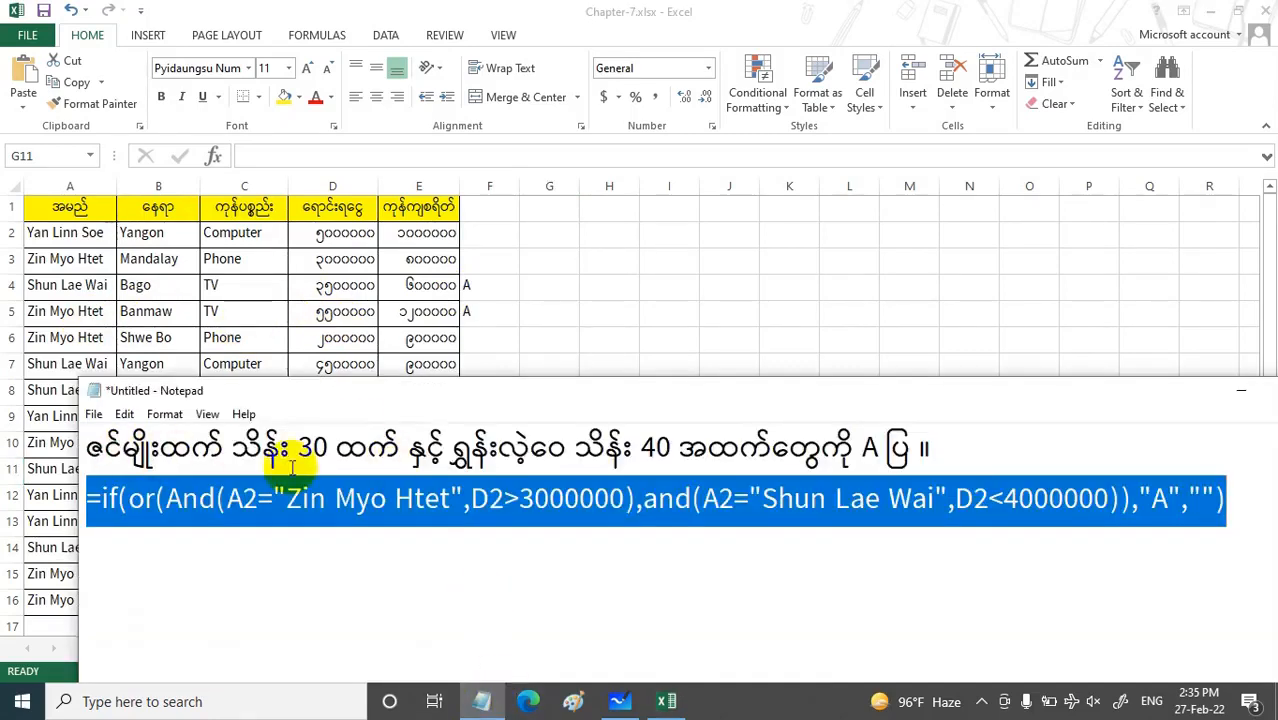
click(1240, 390)
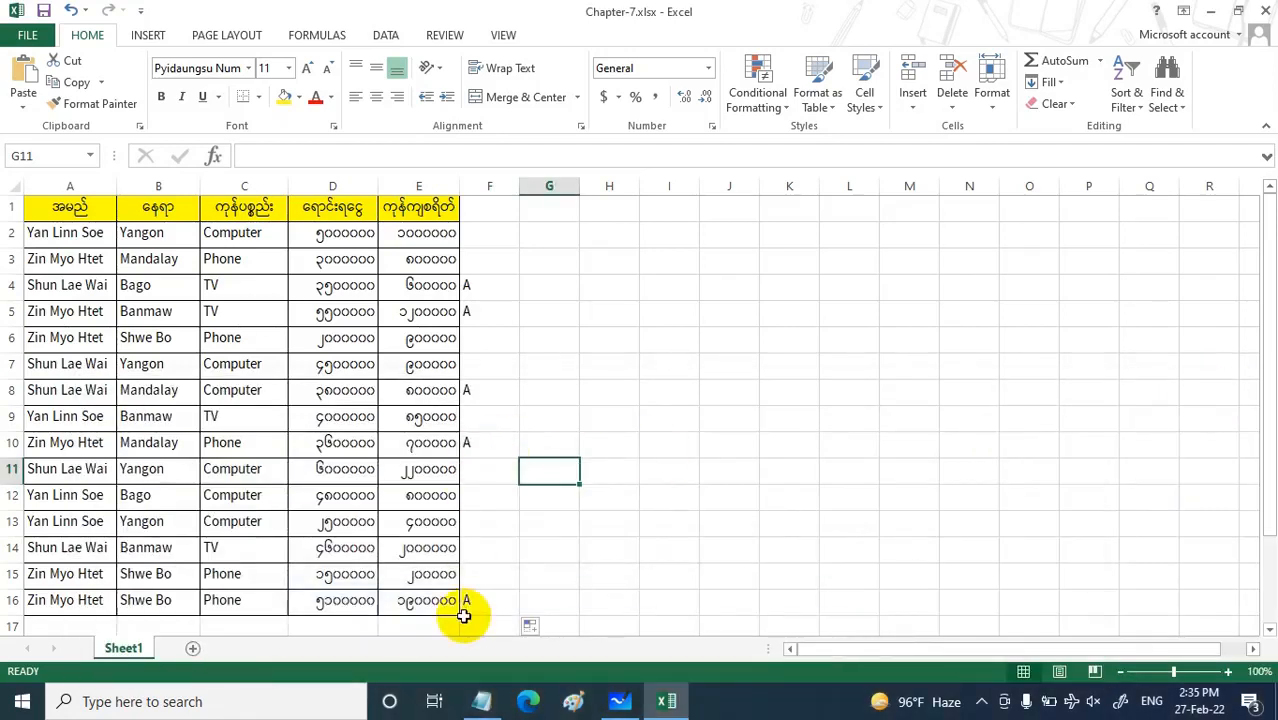
click(482, 699)
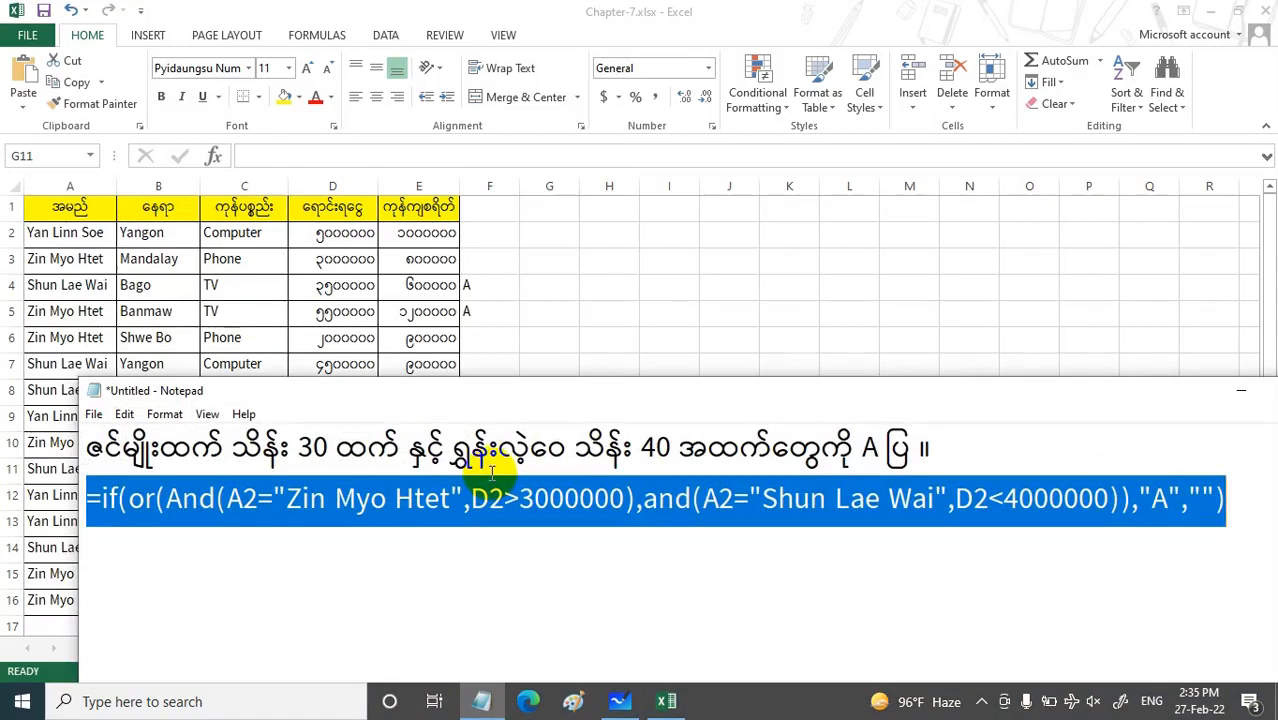
drag(507, 400, 470, 370)
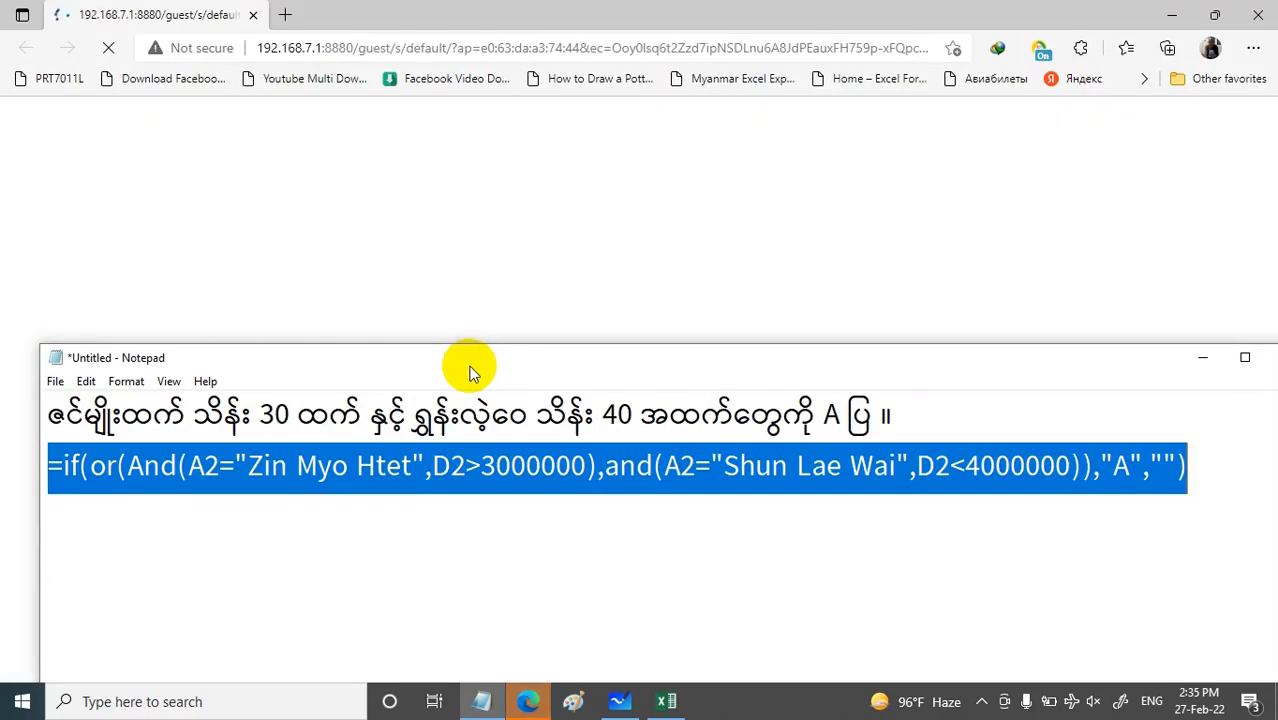
click(1176, 12)
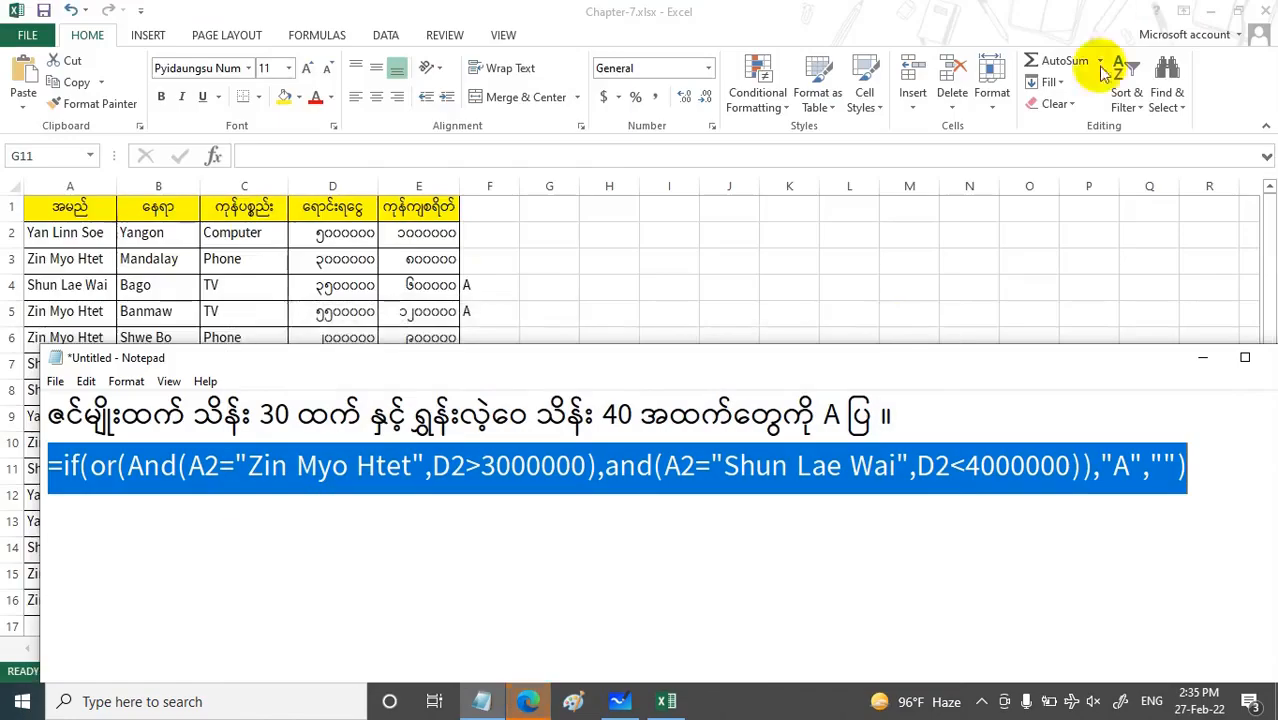
drag(702, 360, 739, 333)
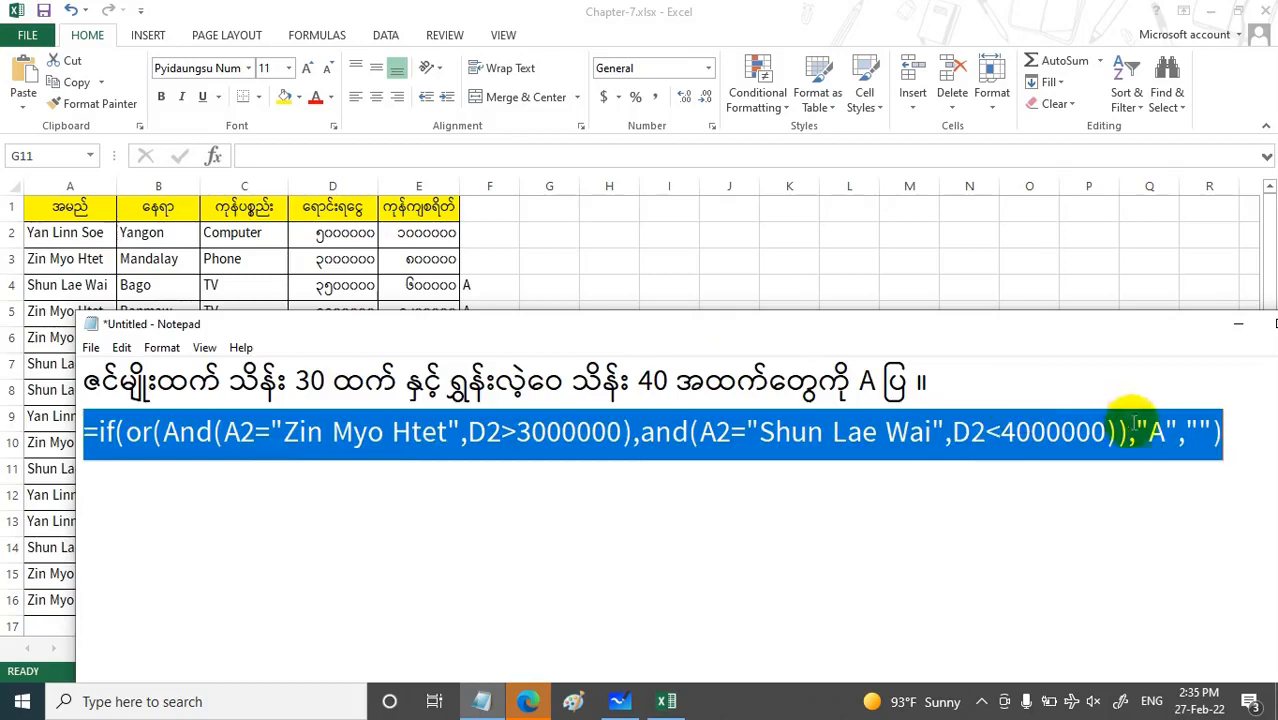
click(1214, 445)
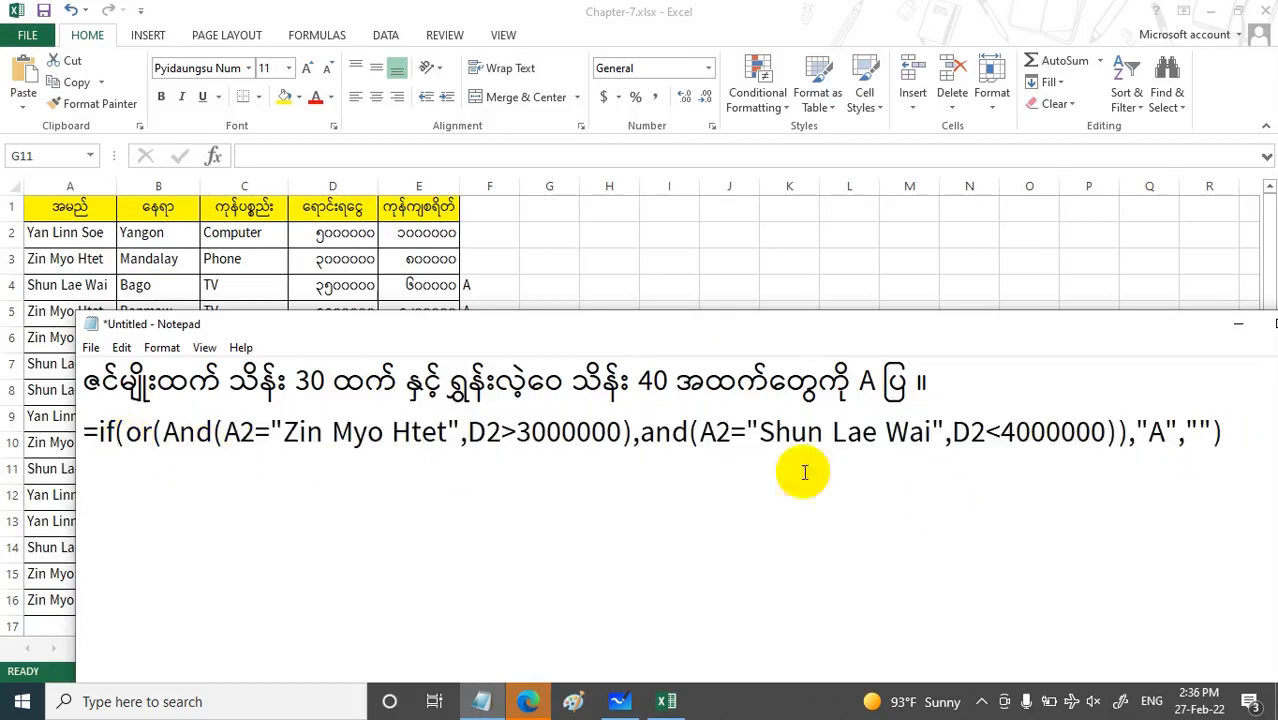
Step: Delete the Burmese sentence and the formula so the Notepad document is empty
click(1230, 433)
drag(1230, 433, 30, 405)
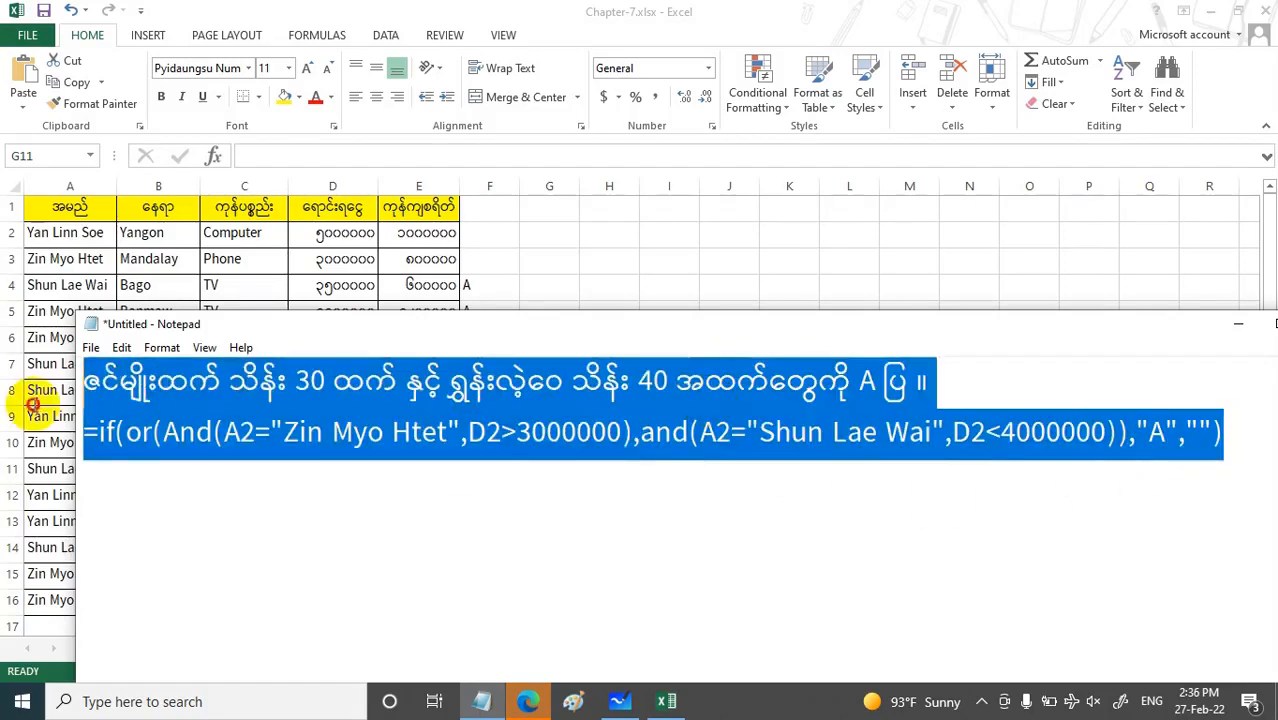
key(Delete)
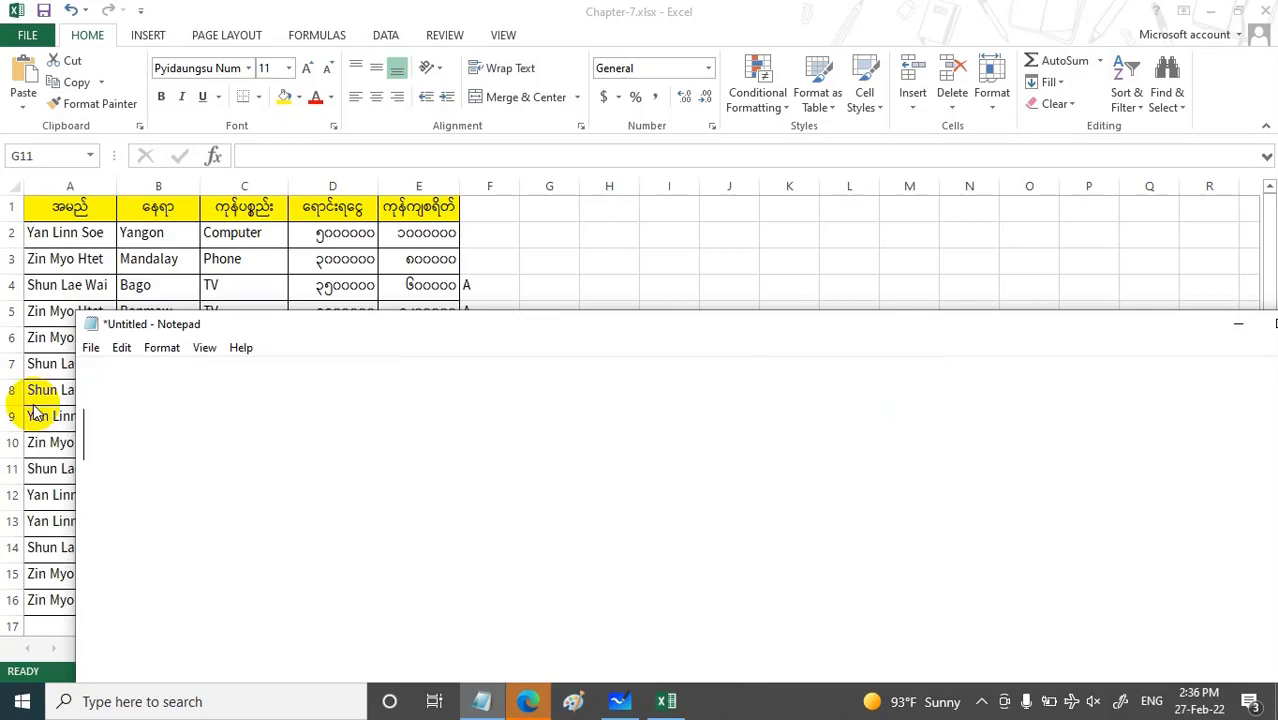
key(BackSpace)
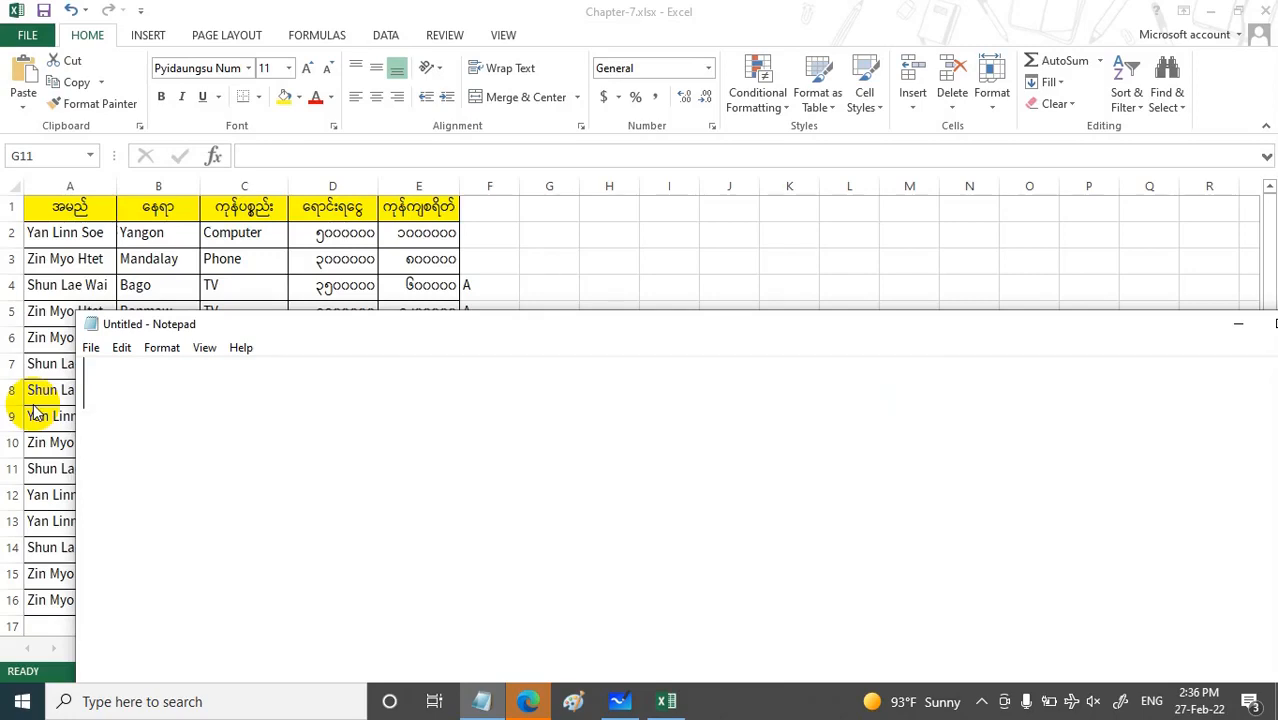
Step: Start a new Burmese sentence with the previous condition's two salespeople in reverse order, joined by "နှင့်" and followed by "သိန်း"
text(&G)
key(BackSpace)
key(BackSpace)
text(ရှန်းလဲ့ဝေ)
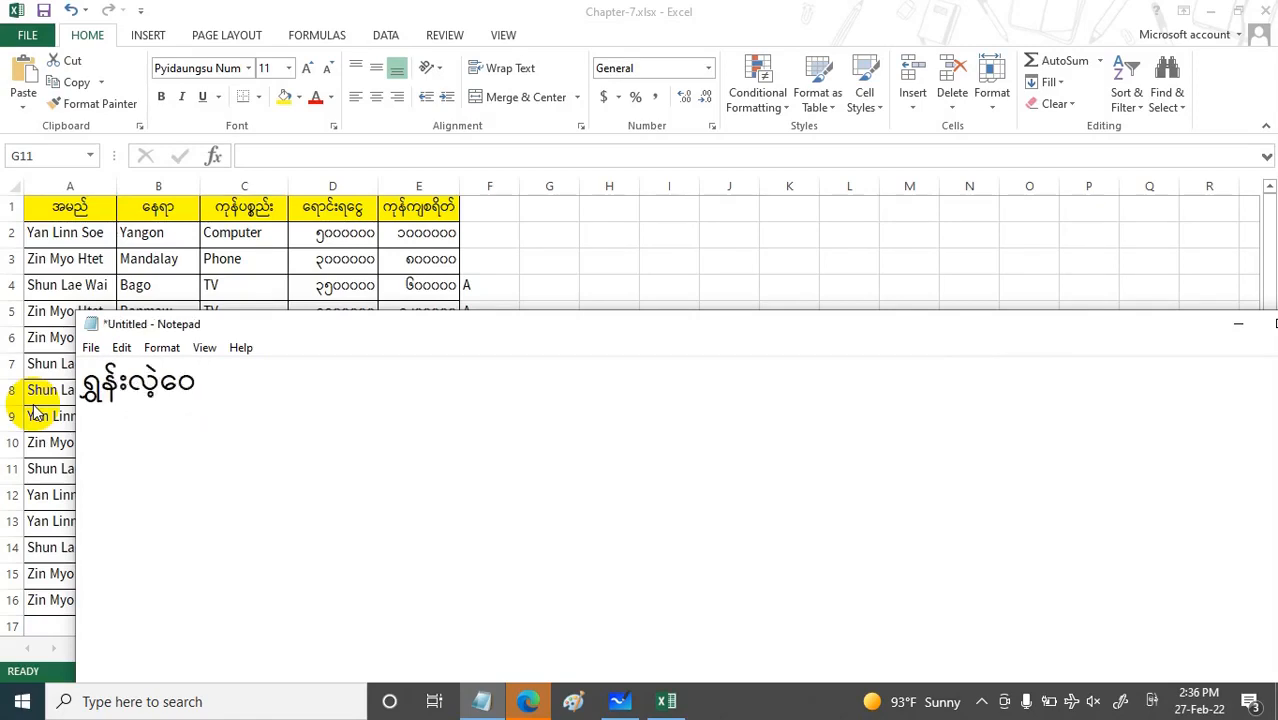
text(နှင့် ဇ)
key(BackSpace)
text(ဇင်မျိုးထက် သိန်း)
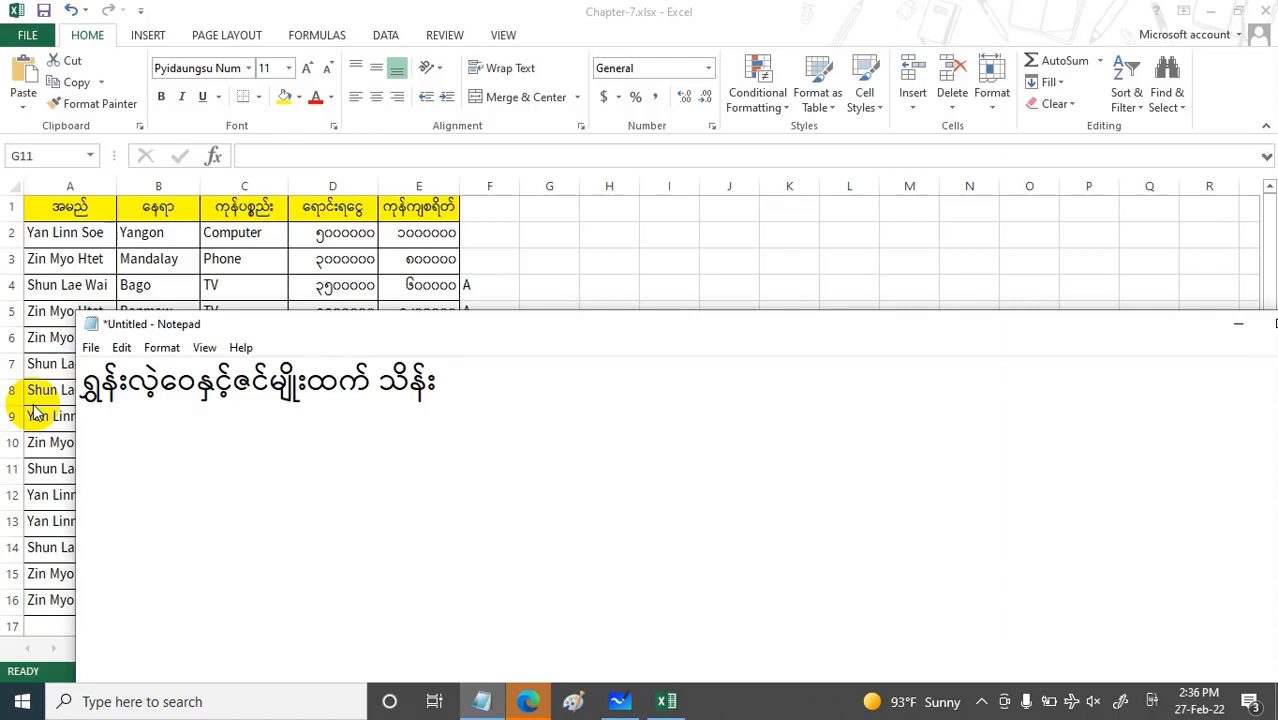
Step: Insert 12 before "သိန်း" and finish the sentence with "ထက်ပိုကုန်တဲ့နေရာတွေကို * ပြ။"
click(372, 383)
text(12)
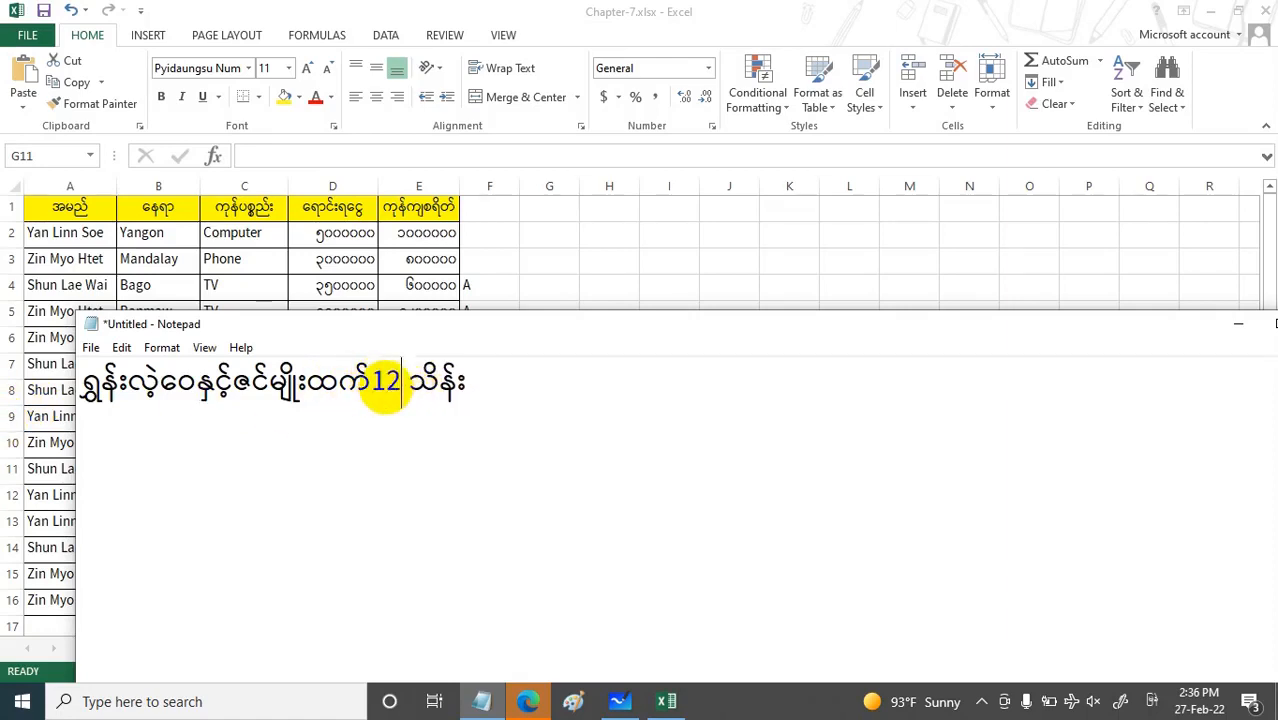
click(490, 383)
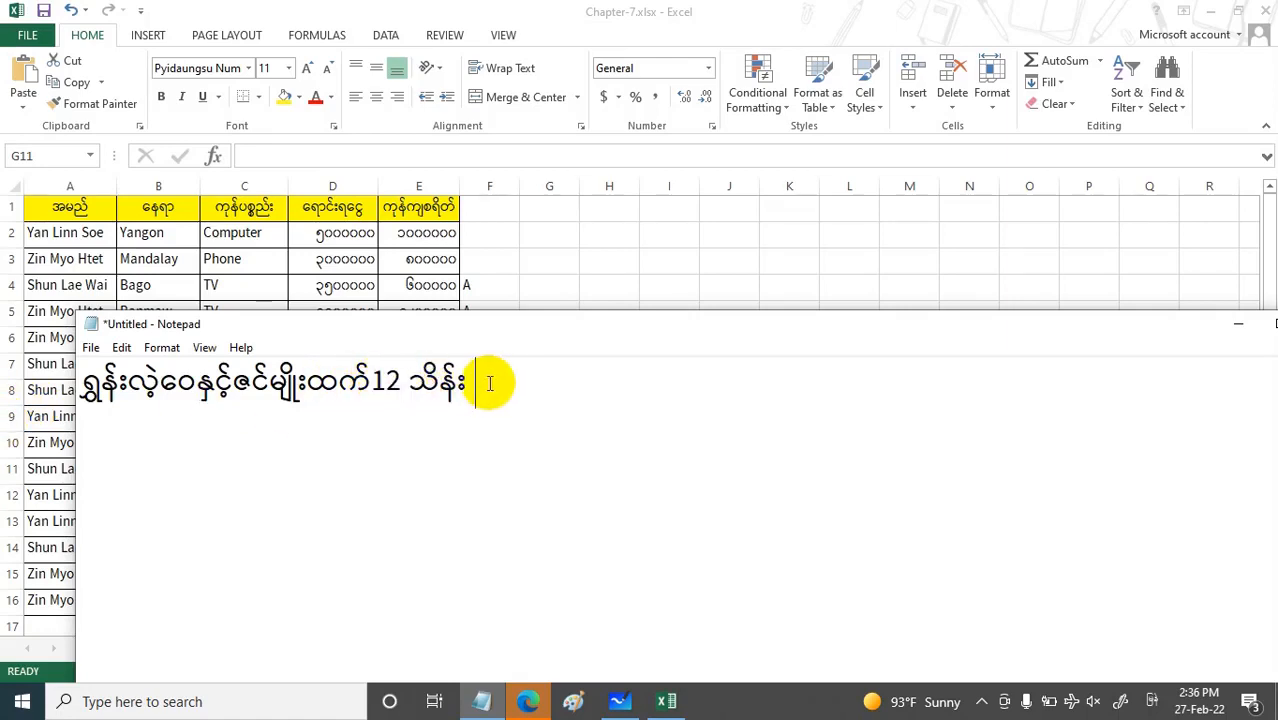
text(ထက်)
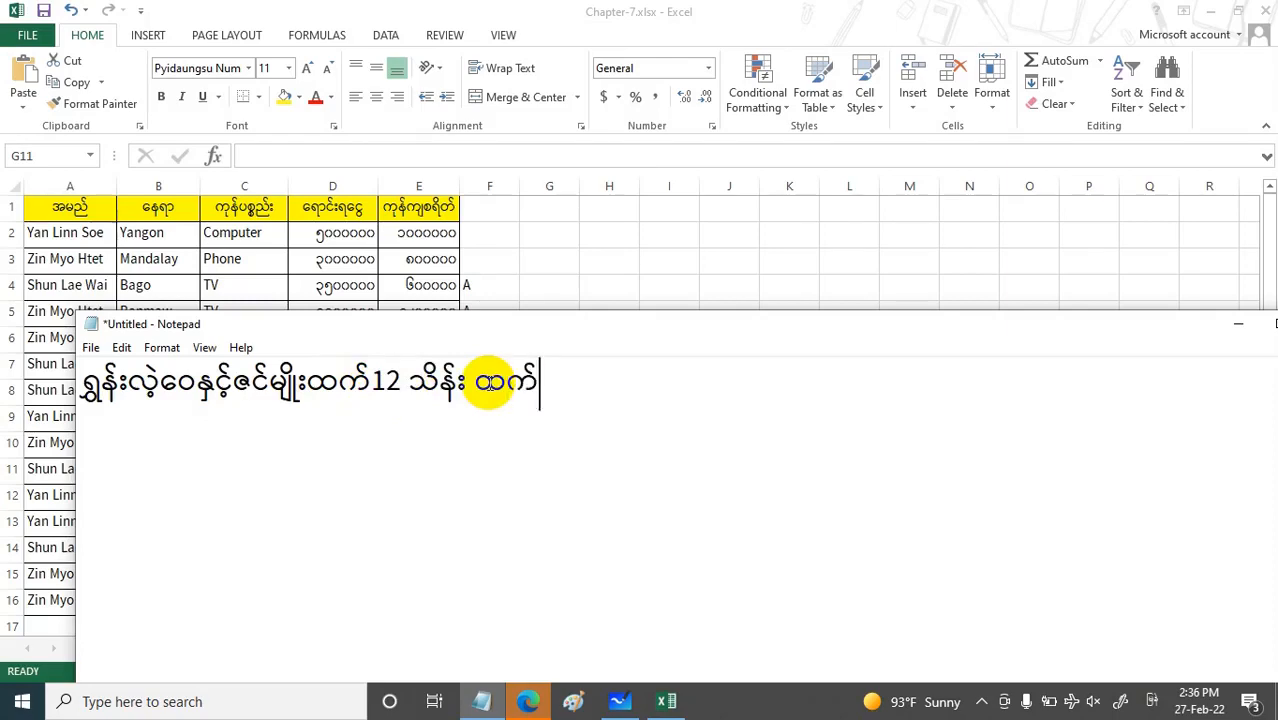
text(ပိုကုန်တဲ့)
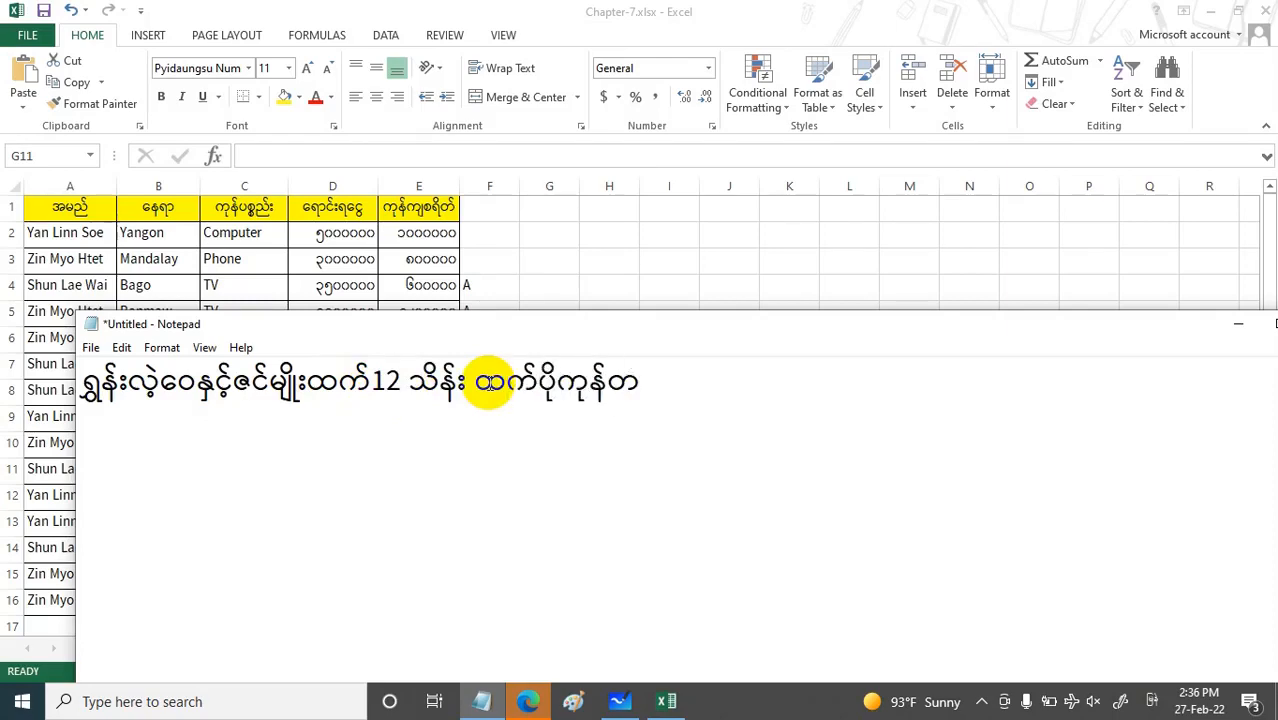
text(နေရာတွေကို)
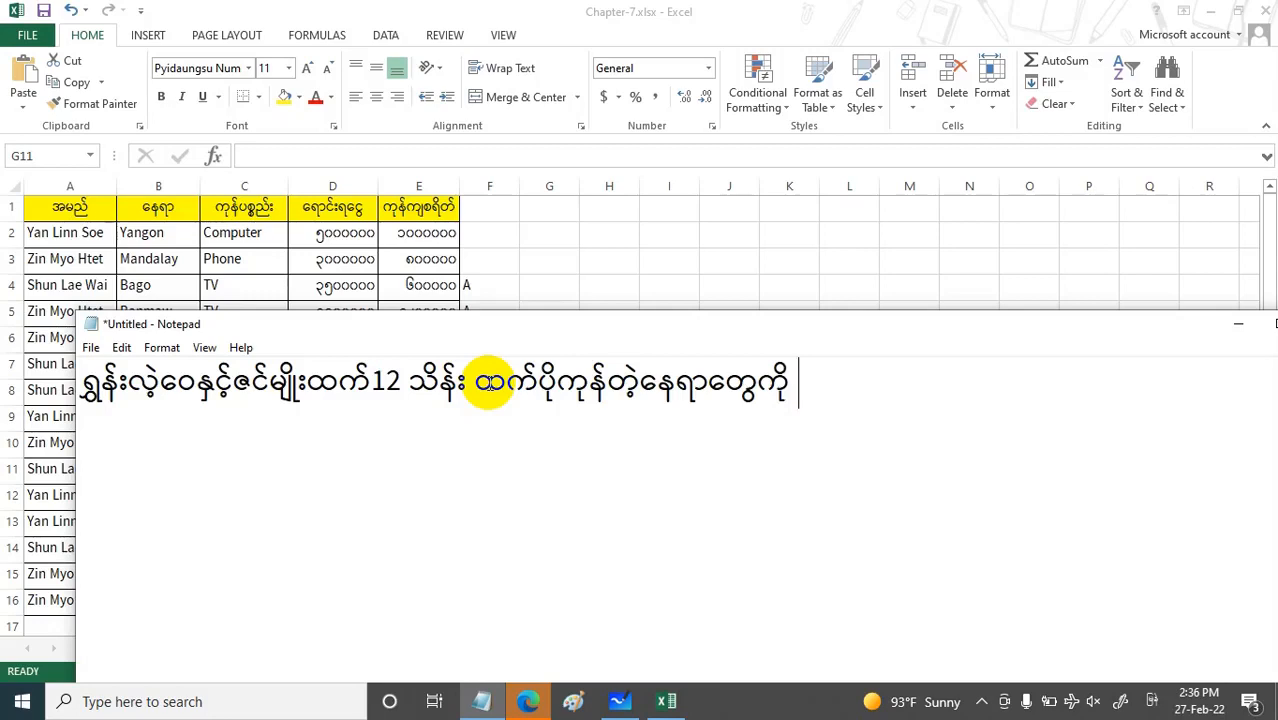
text( * ပြ။)
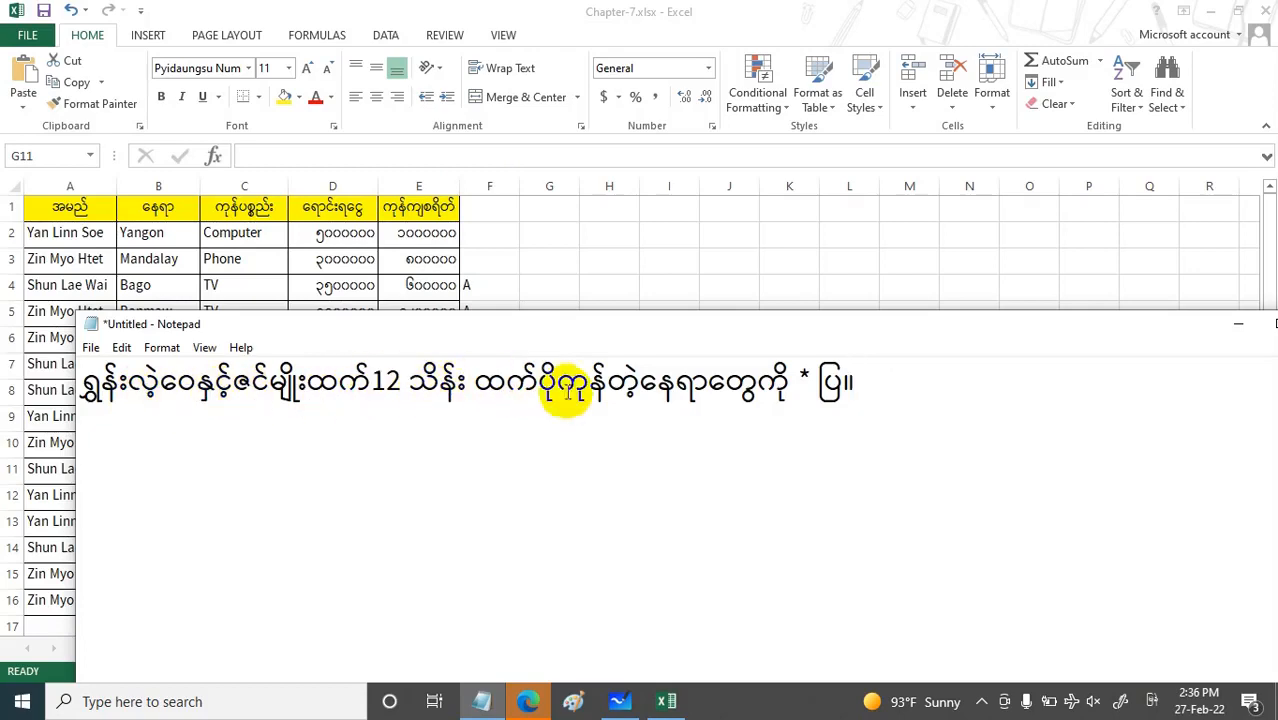
Step: Start a formula on the line below the Burmese sentence in Notepad with "=if(and("
drag(552, 326, 587, 262)
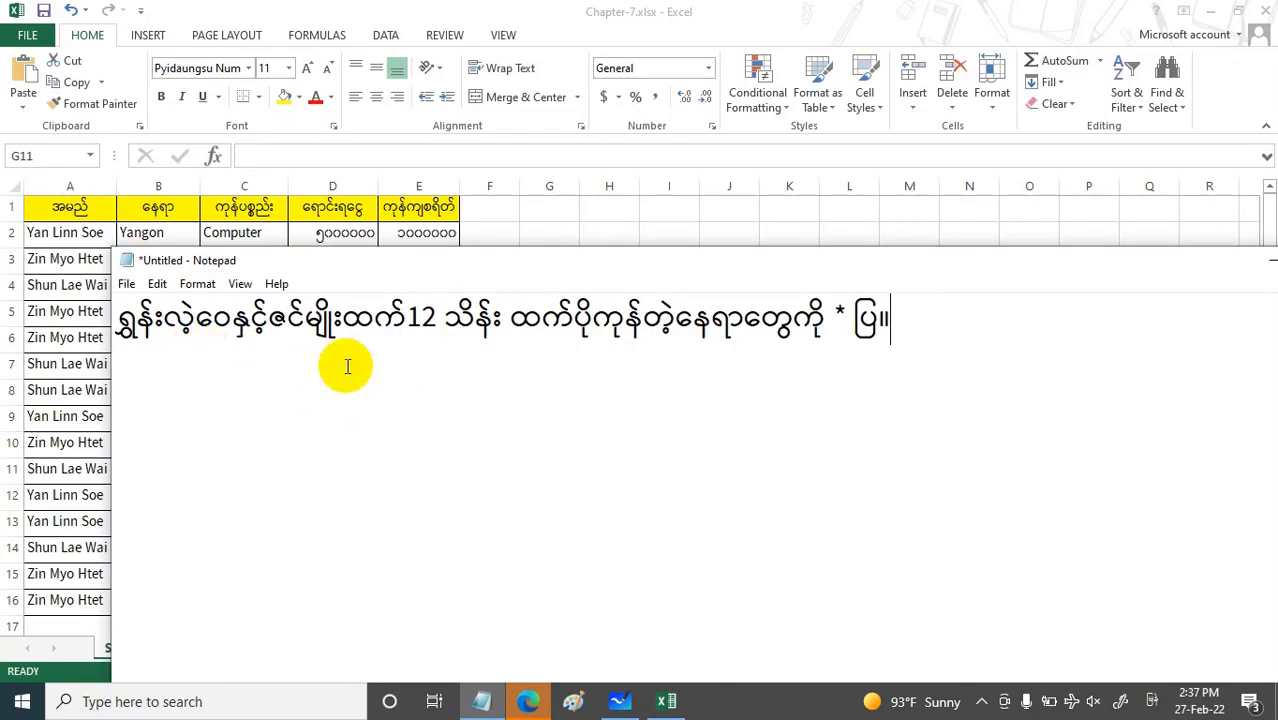
key(Return)
text(=င်)
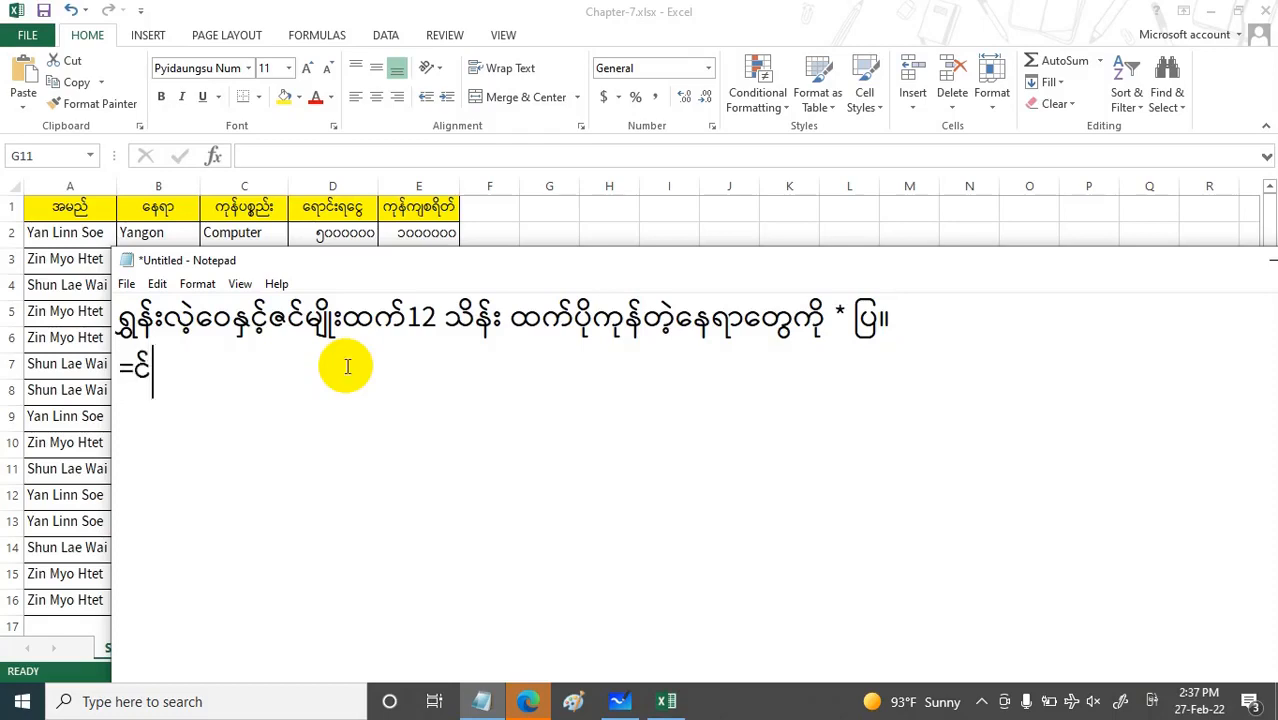
key(BackSpace)
key(BackSpace)
key(super+space)
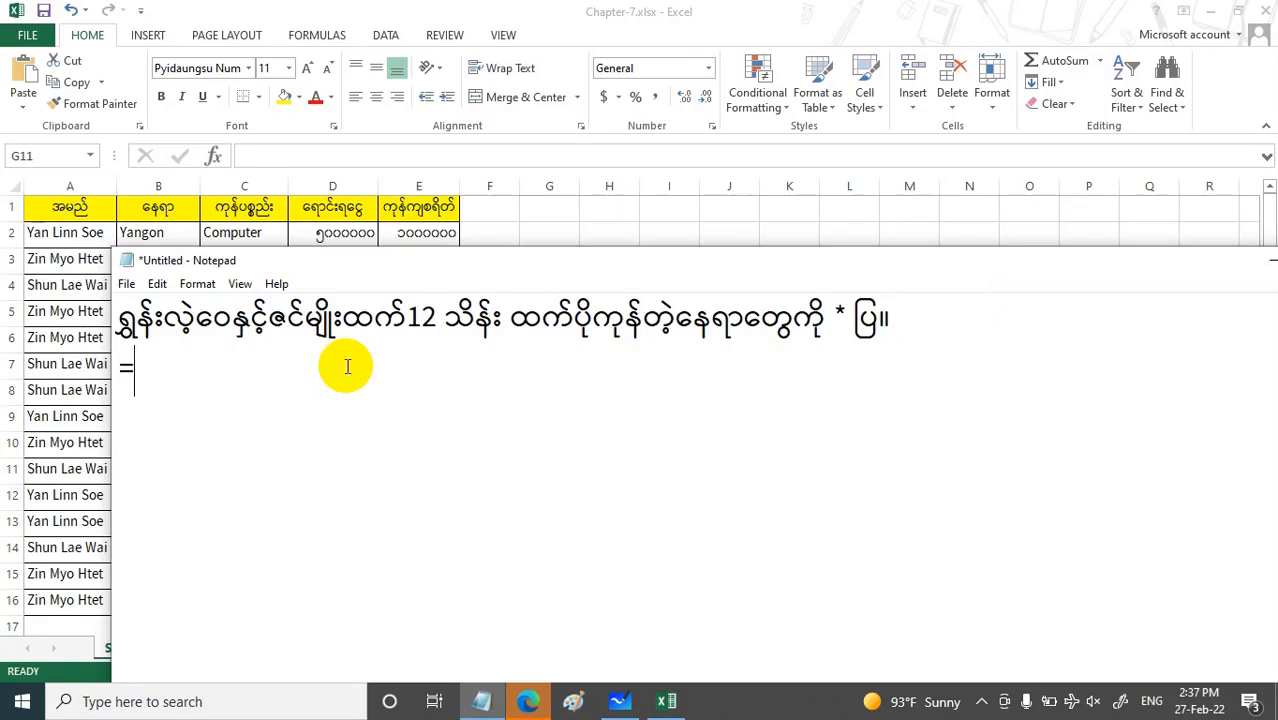
text(if(ad)
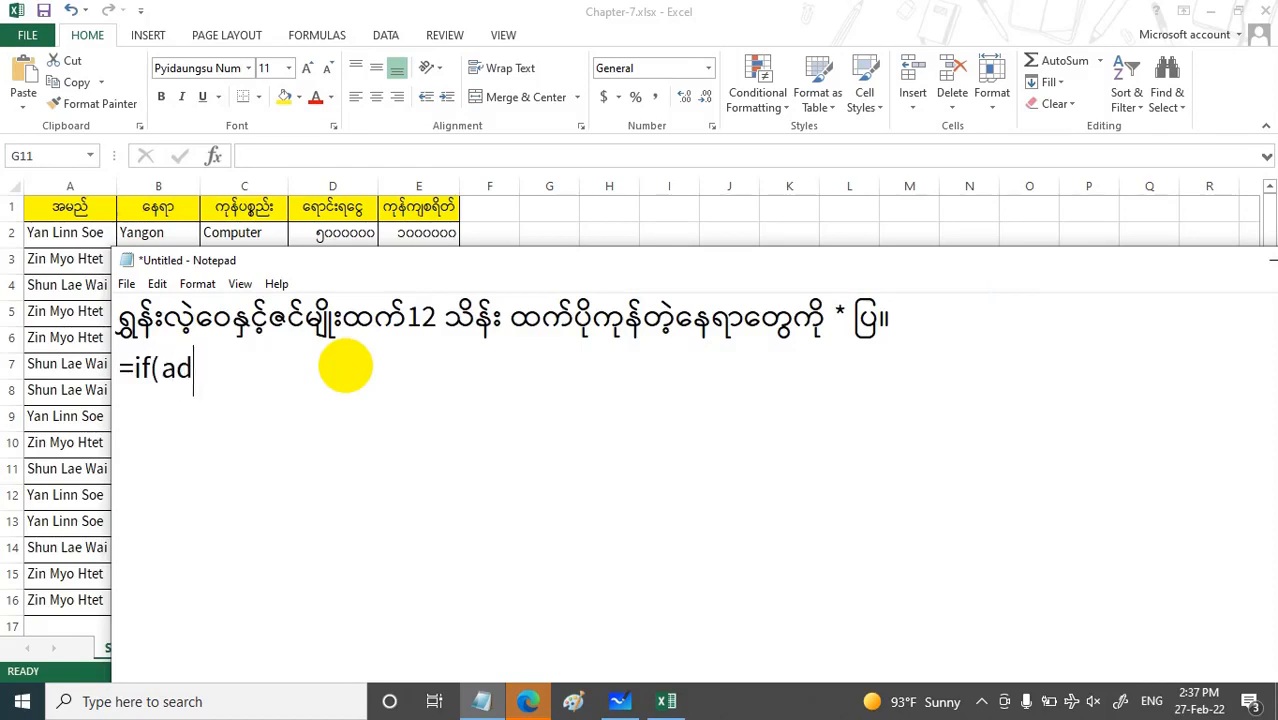
key(BackSpace)
text(nd()
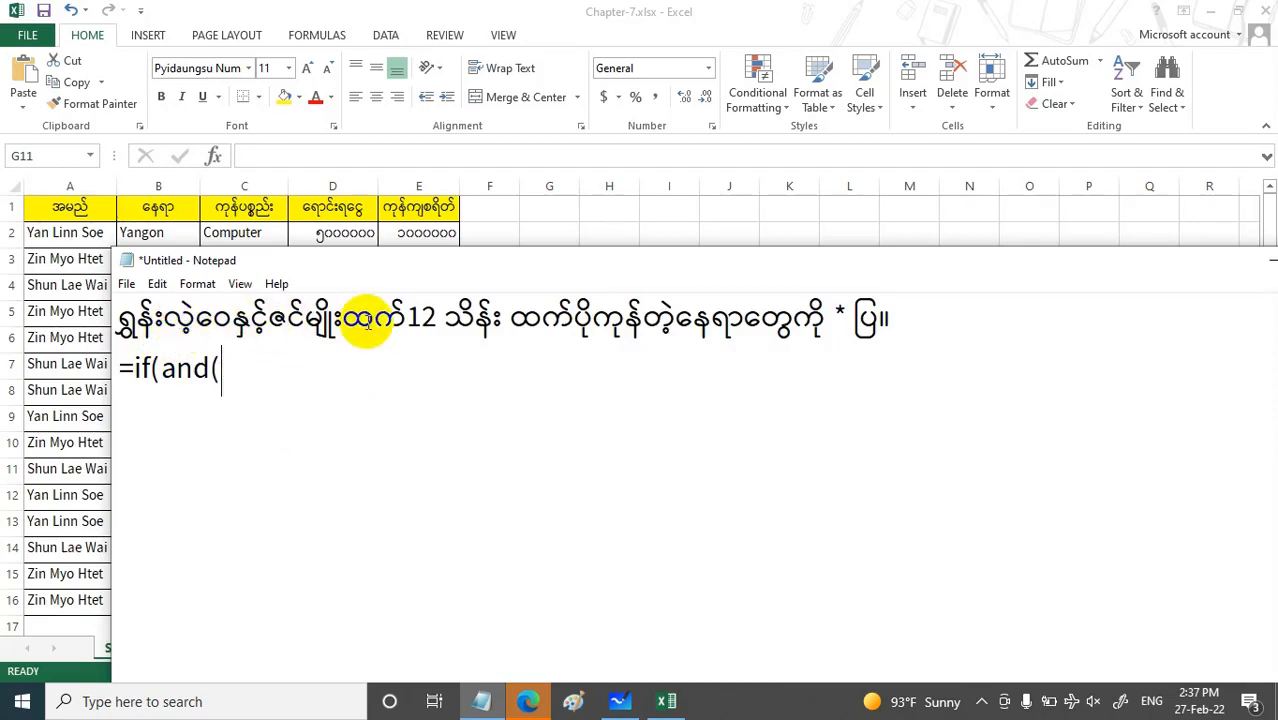
Step: Add a nested OR to the formula, with a2 equal to the full name shown in A4 as its first test
text(or(a2)
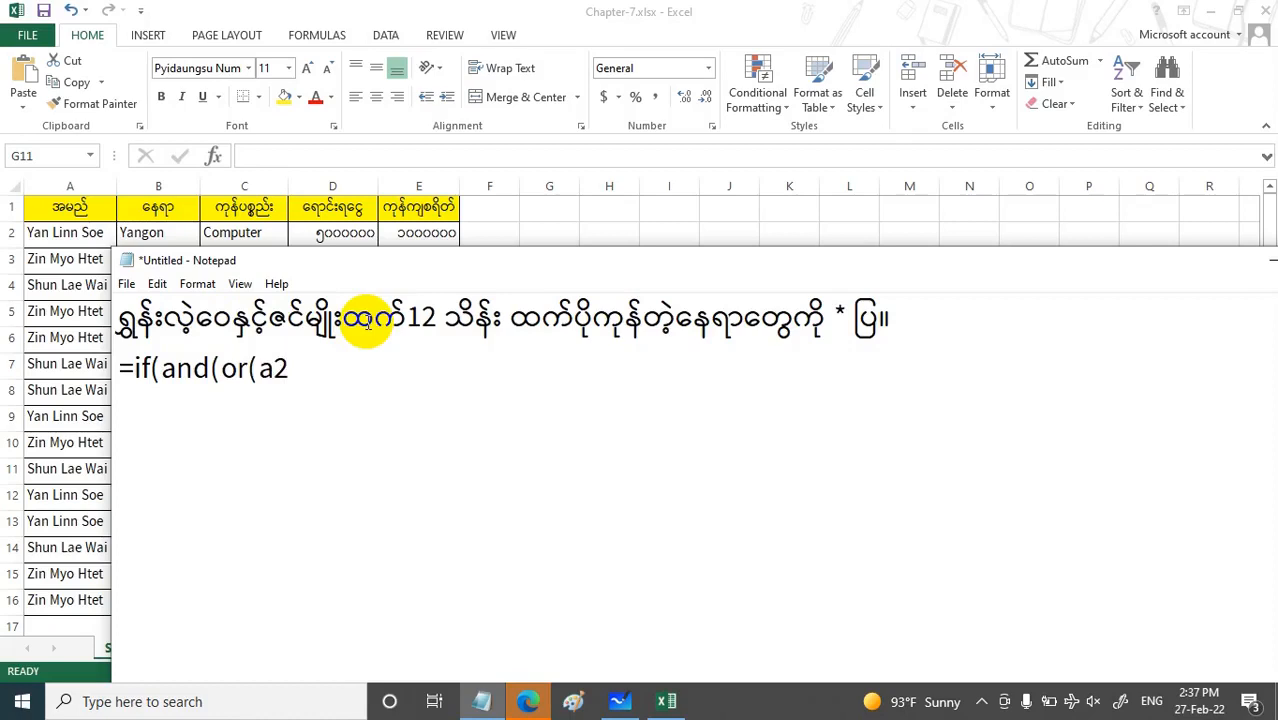
text(="Shu)
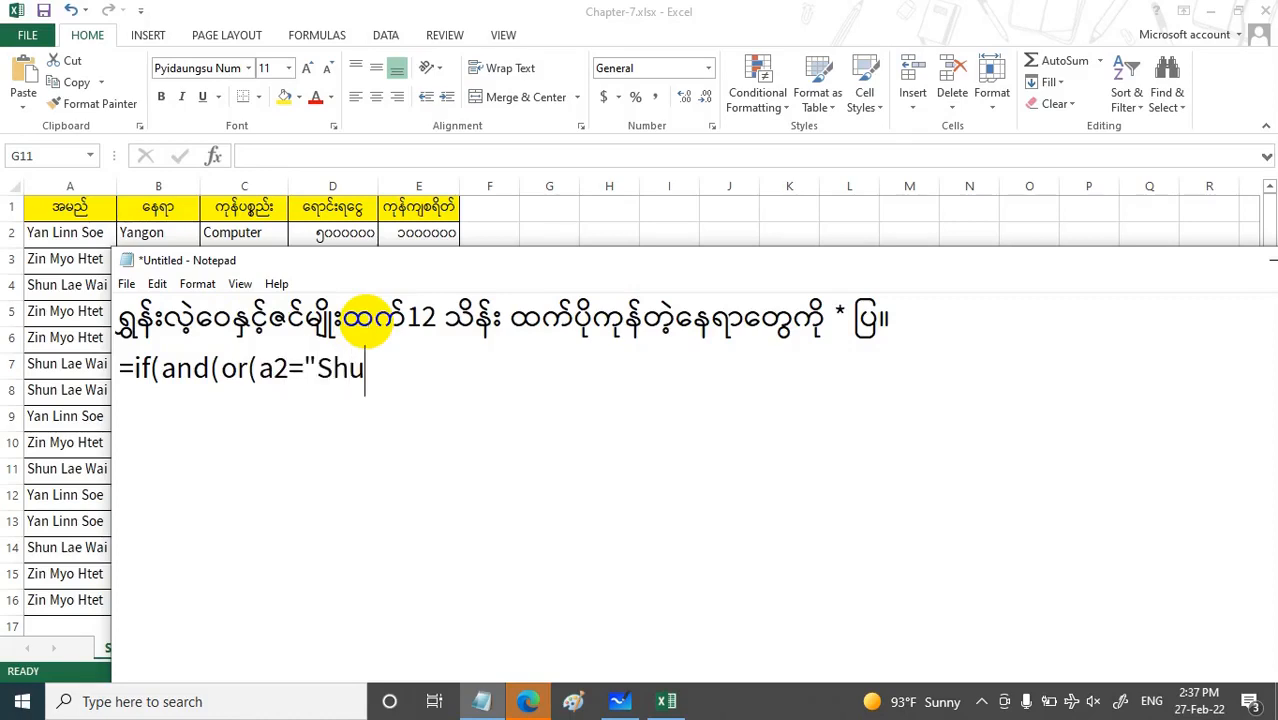
text(n La)
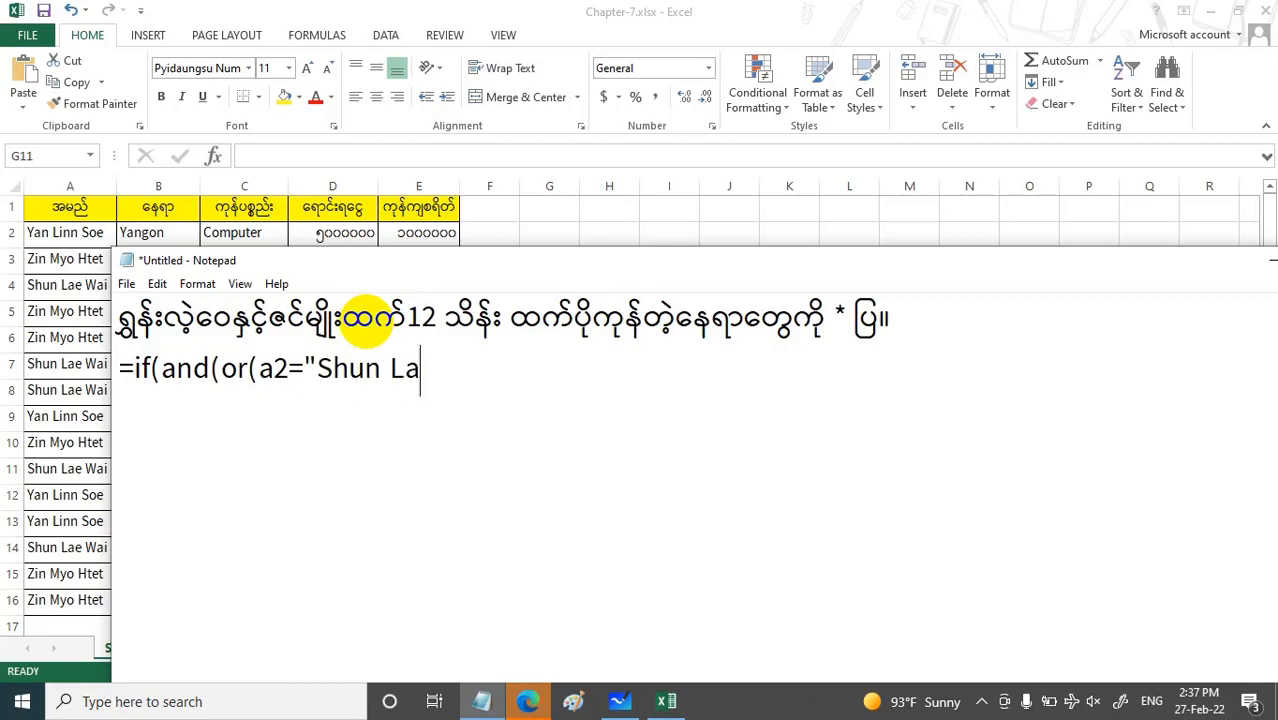
text(e Wai")
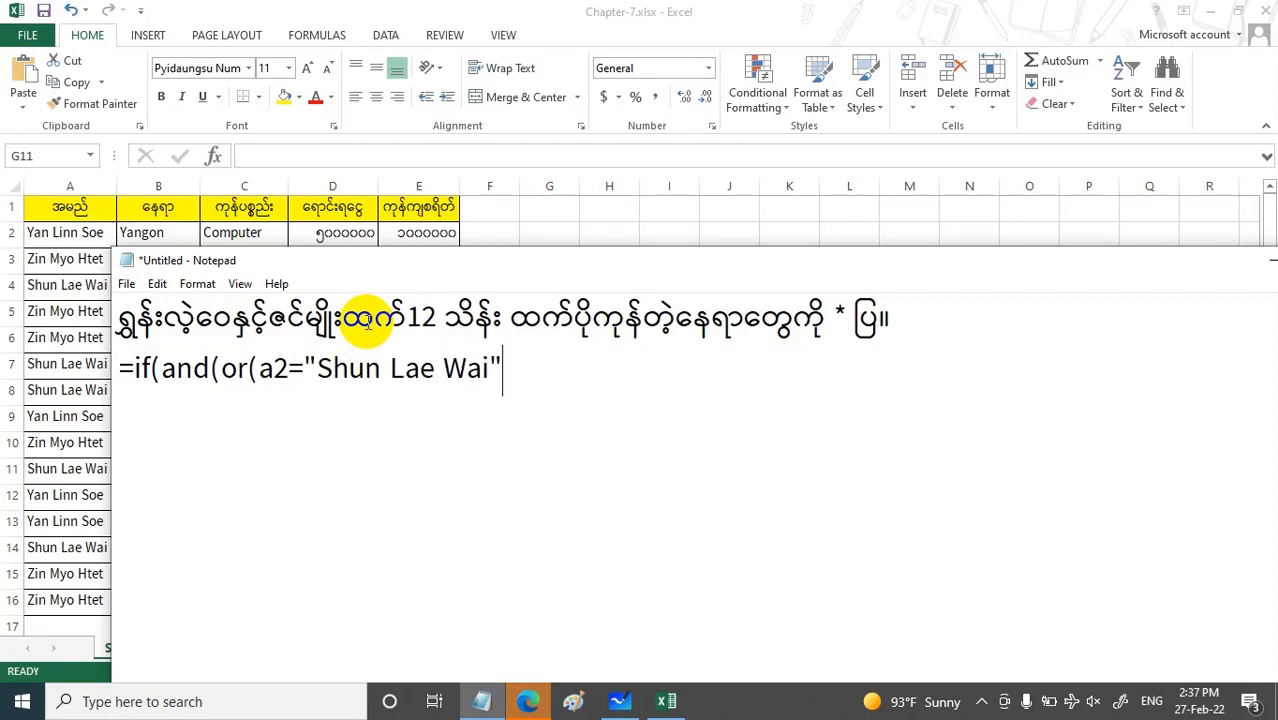
Step: Add a second OR test with a2 equal to the full name shown in A3, and close the OR with a comma
text('A)
key(BackSpace)
key(BackSpace)
text(,a2="Z)
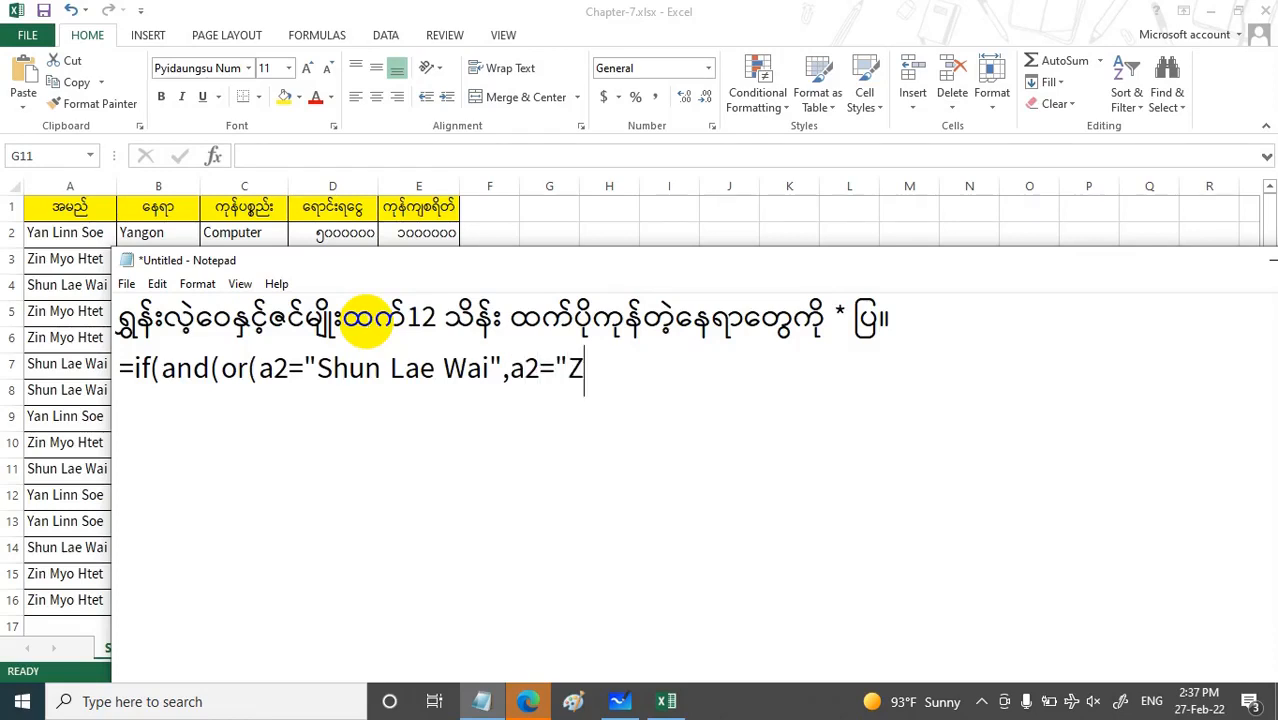
text(in Myo )
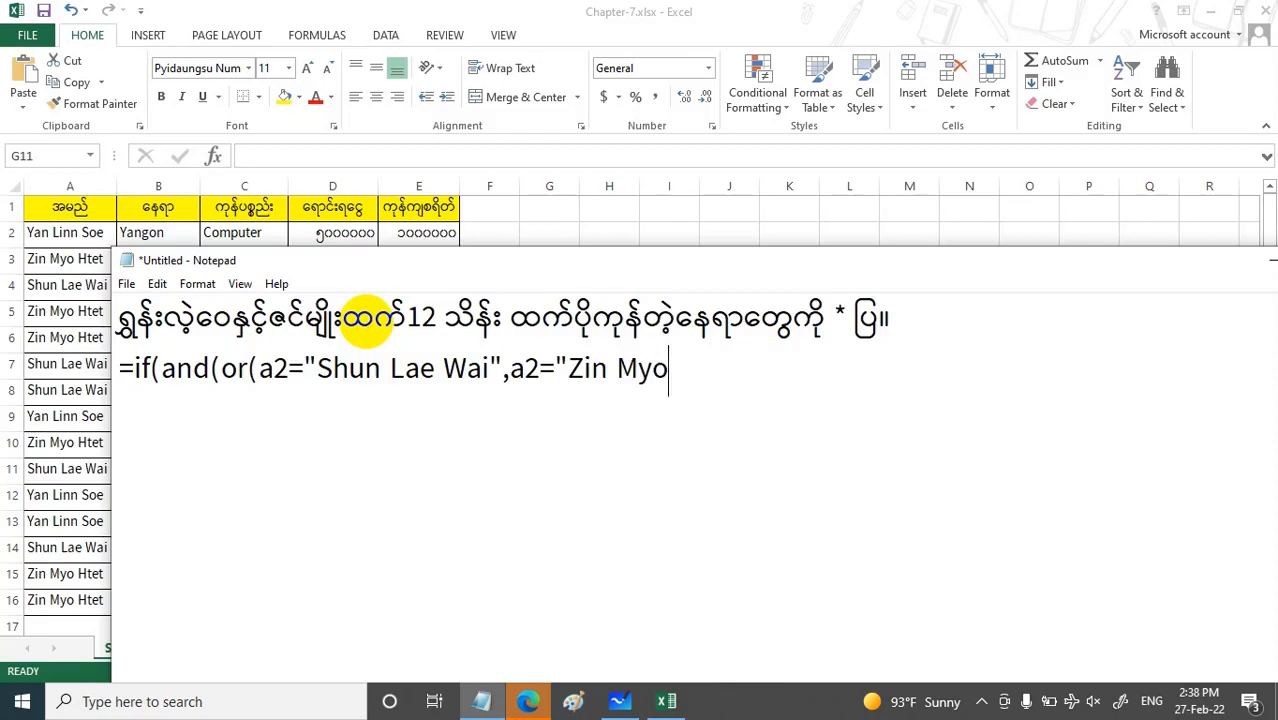
text(Htet")
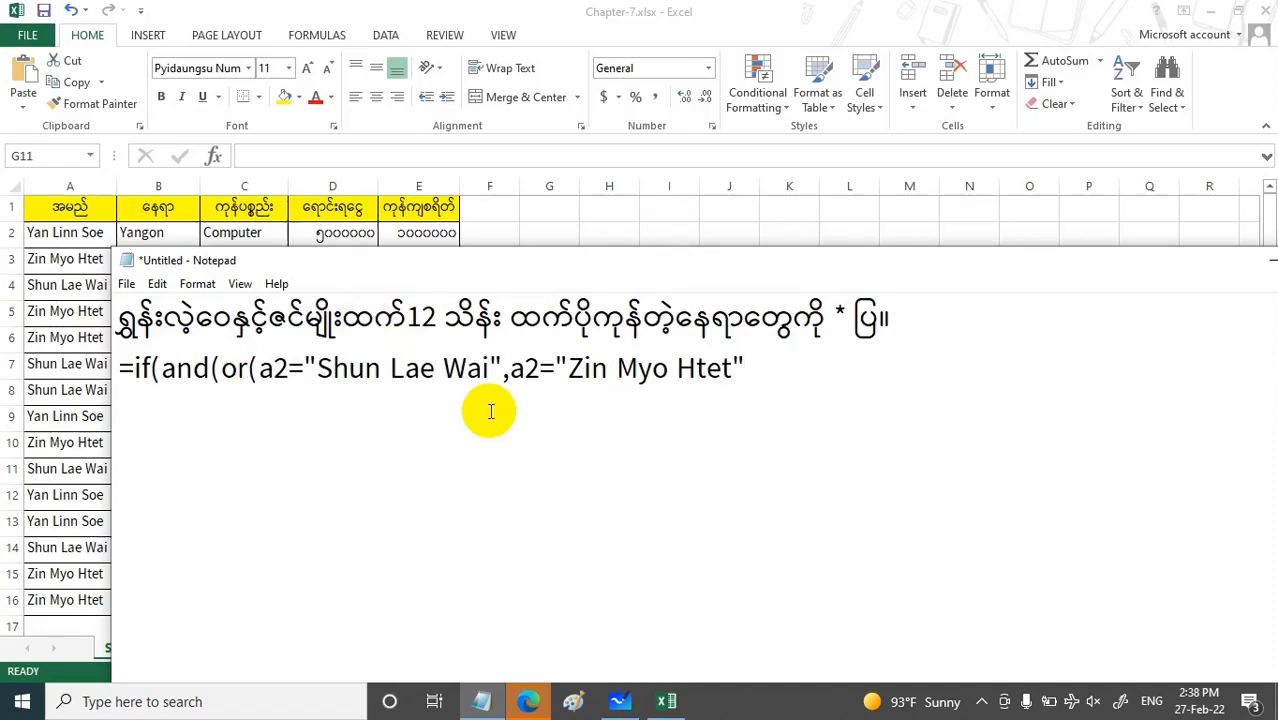
key(super)
text())
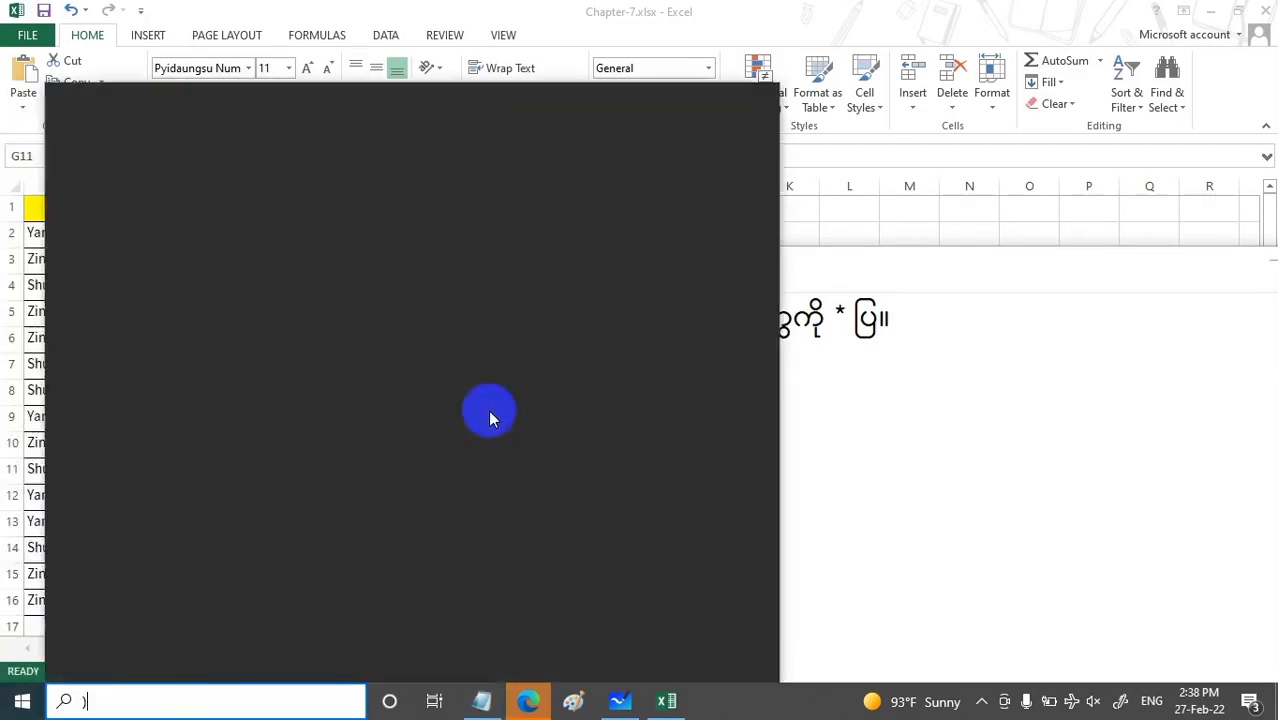
key(Escape)
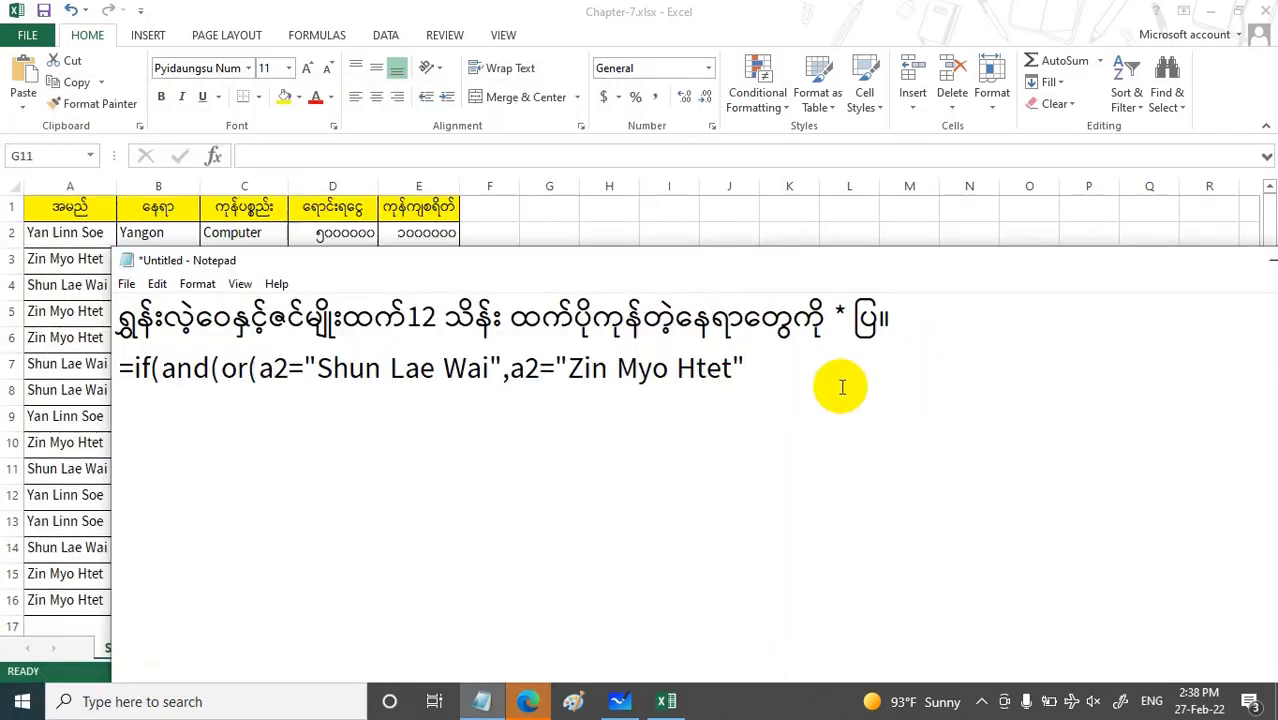
text())
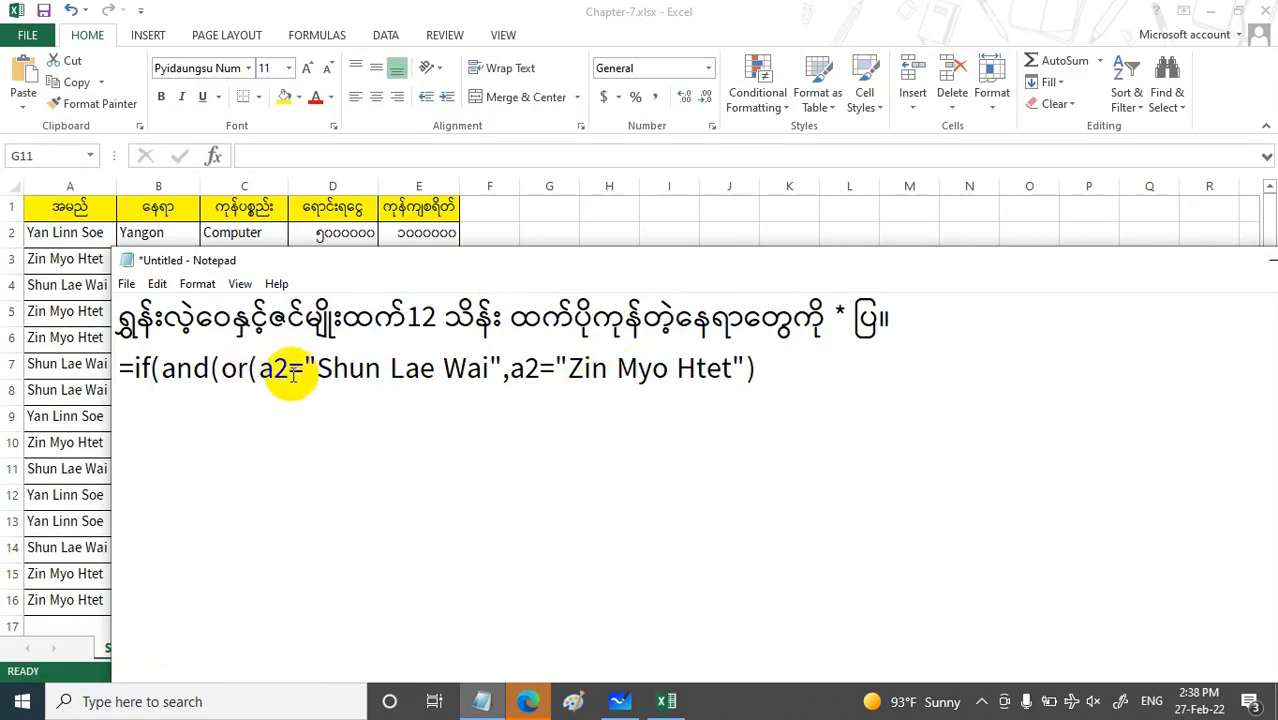
text(,)
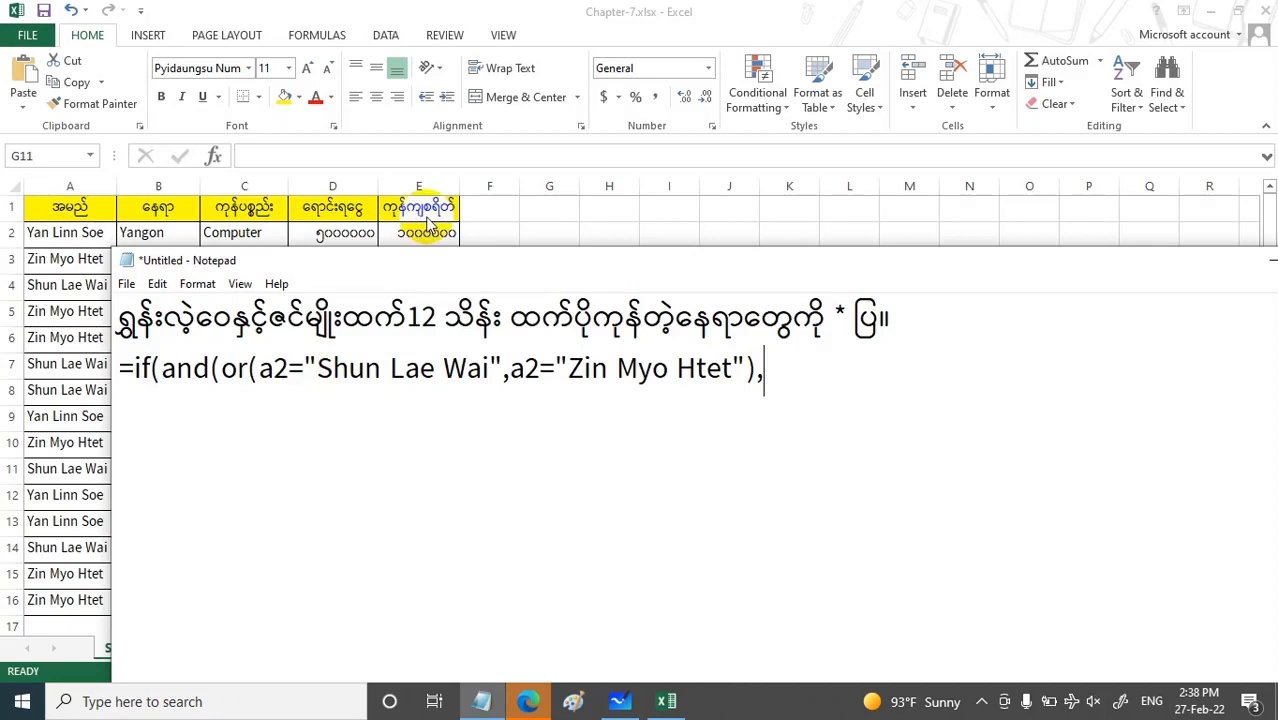
Step: Finish the formula with the AND test E2>1200000 and the results "*" if true and "" if false
text(E2=)
key(BackSpace)
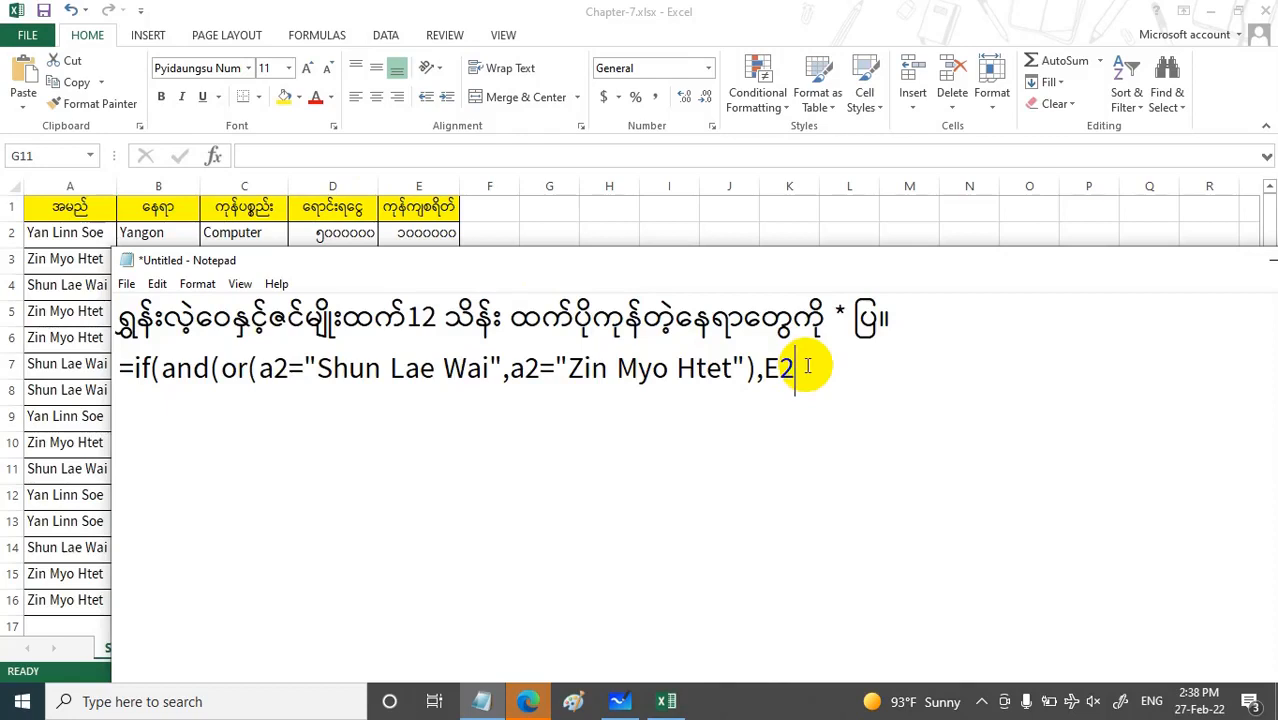
text(>1200000)
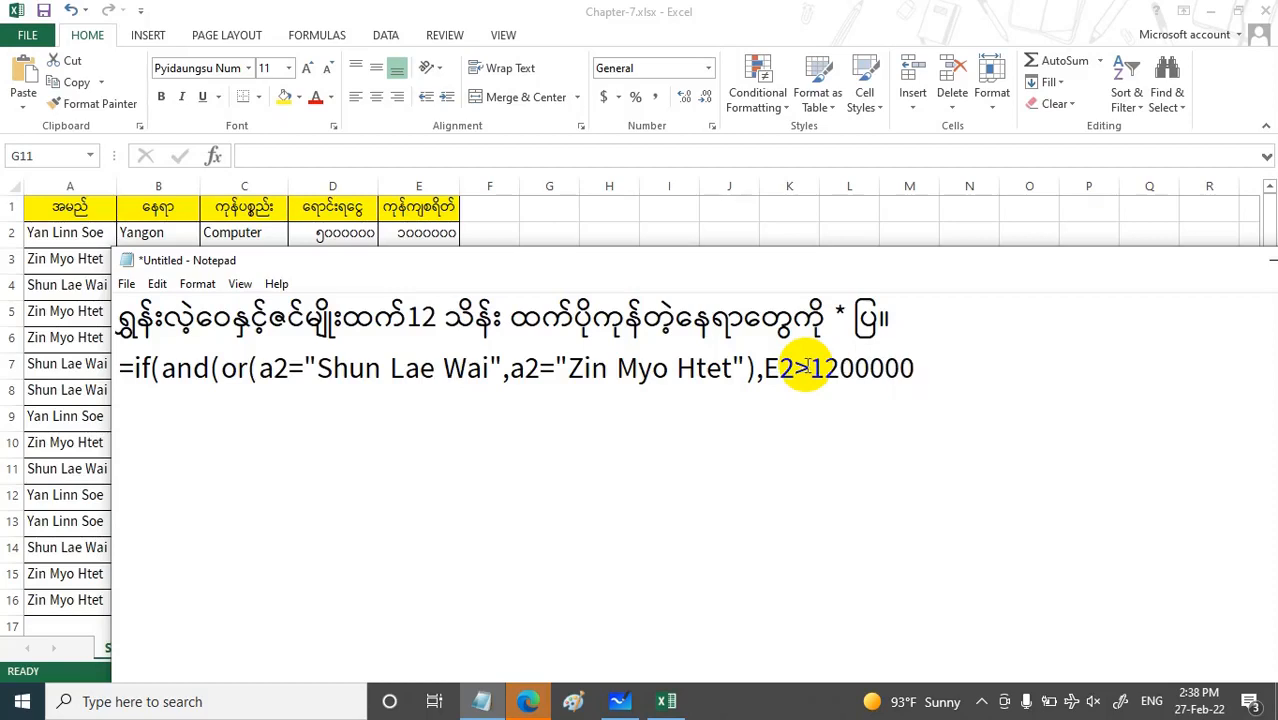
text())
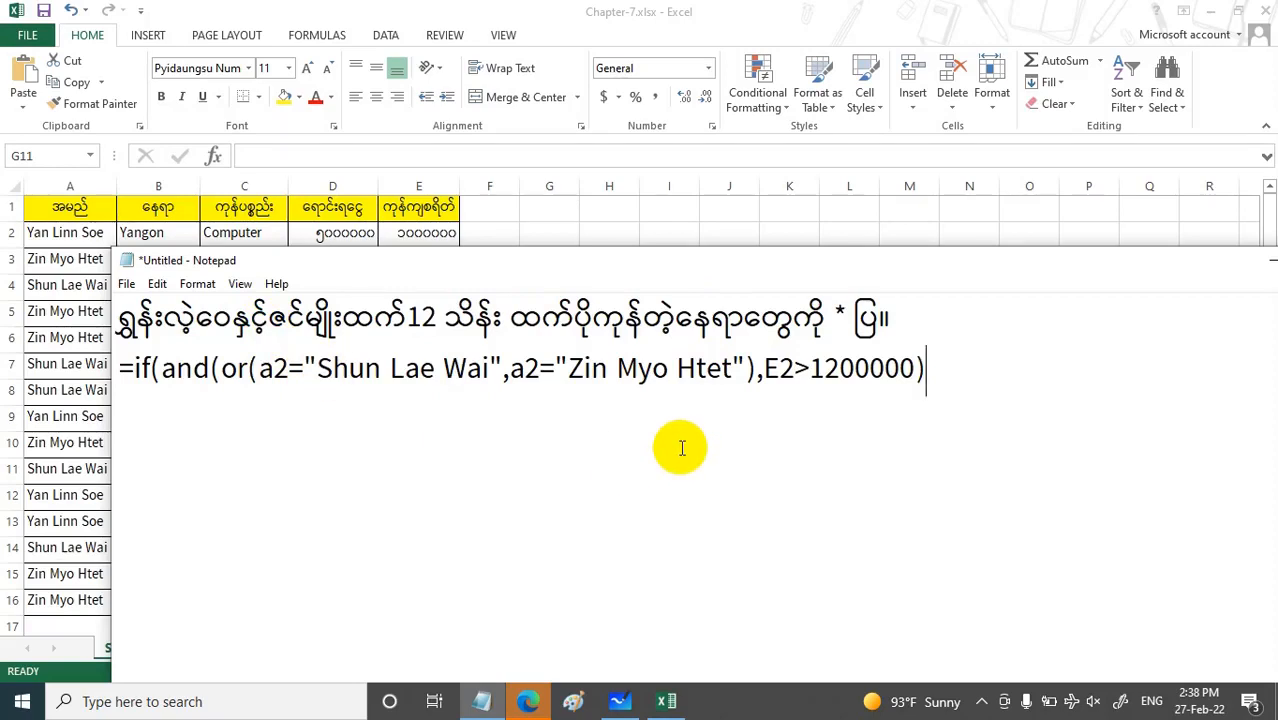
text(,)
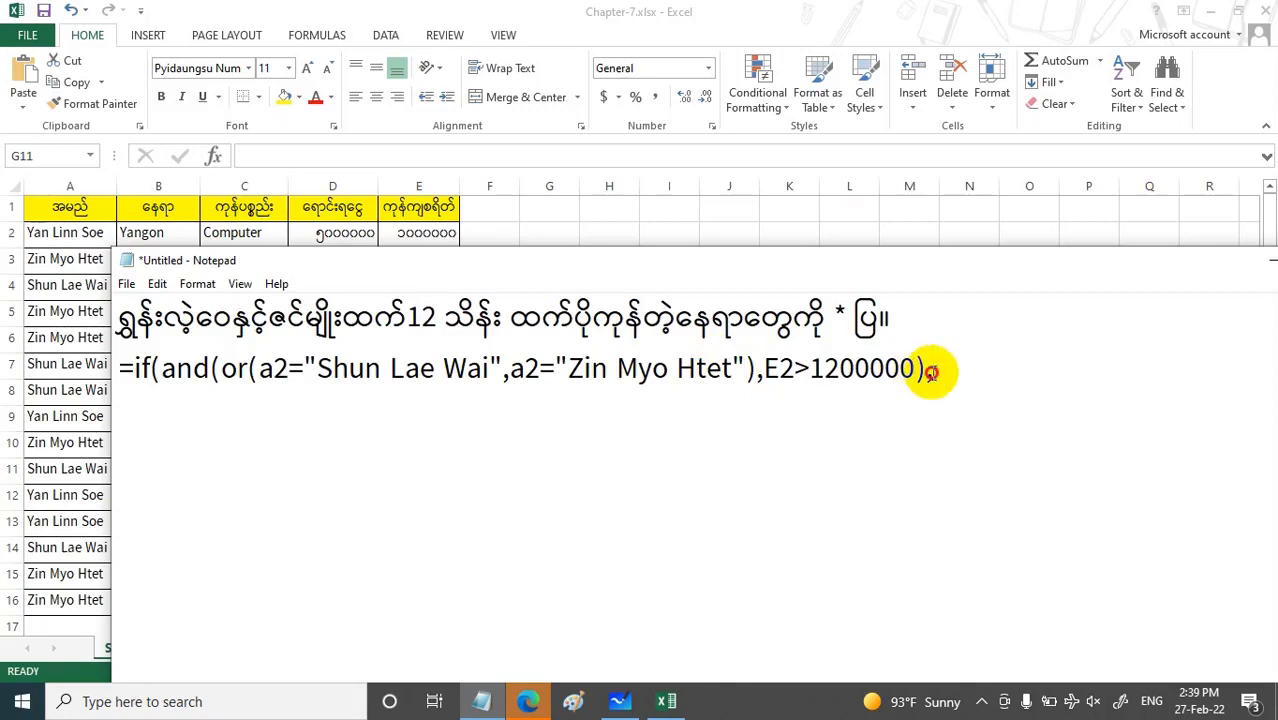
mouse_move(933, 373)
mouse_down()
mouse_move(916, 374)
mouse_move(936, 373)
mouse_up()
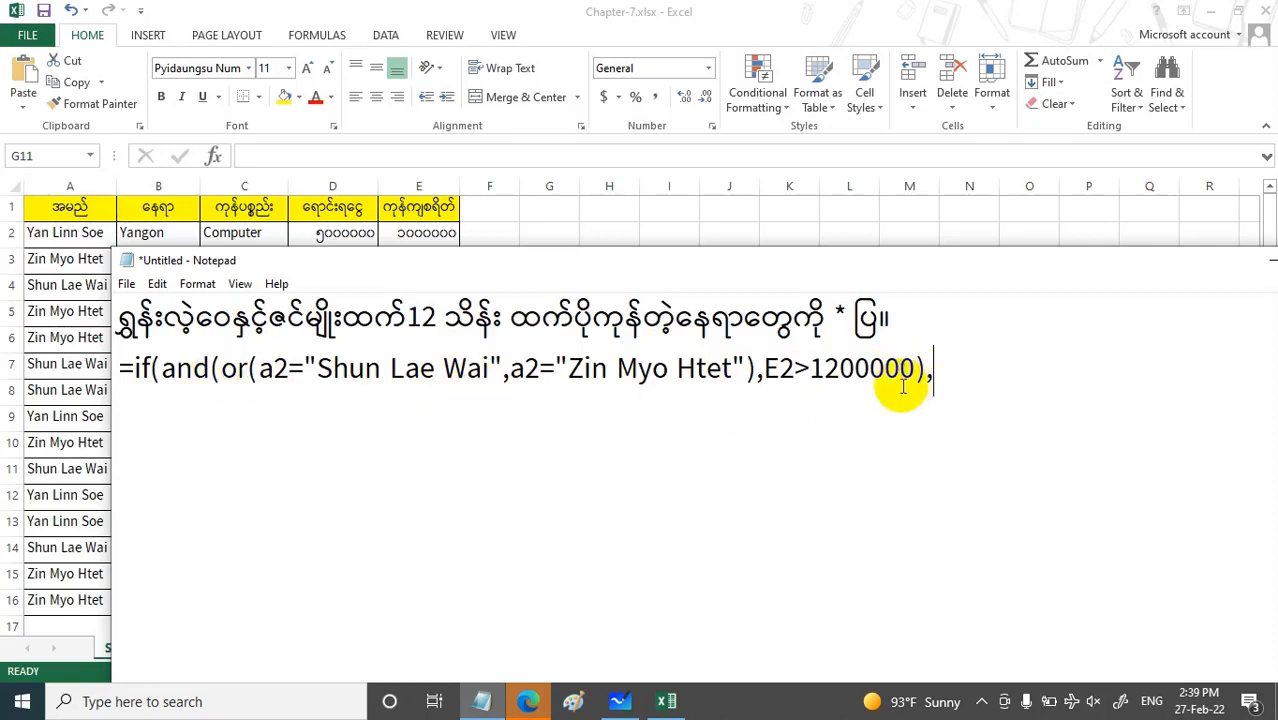
text("*",""))
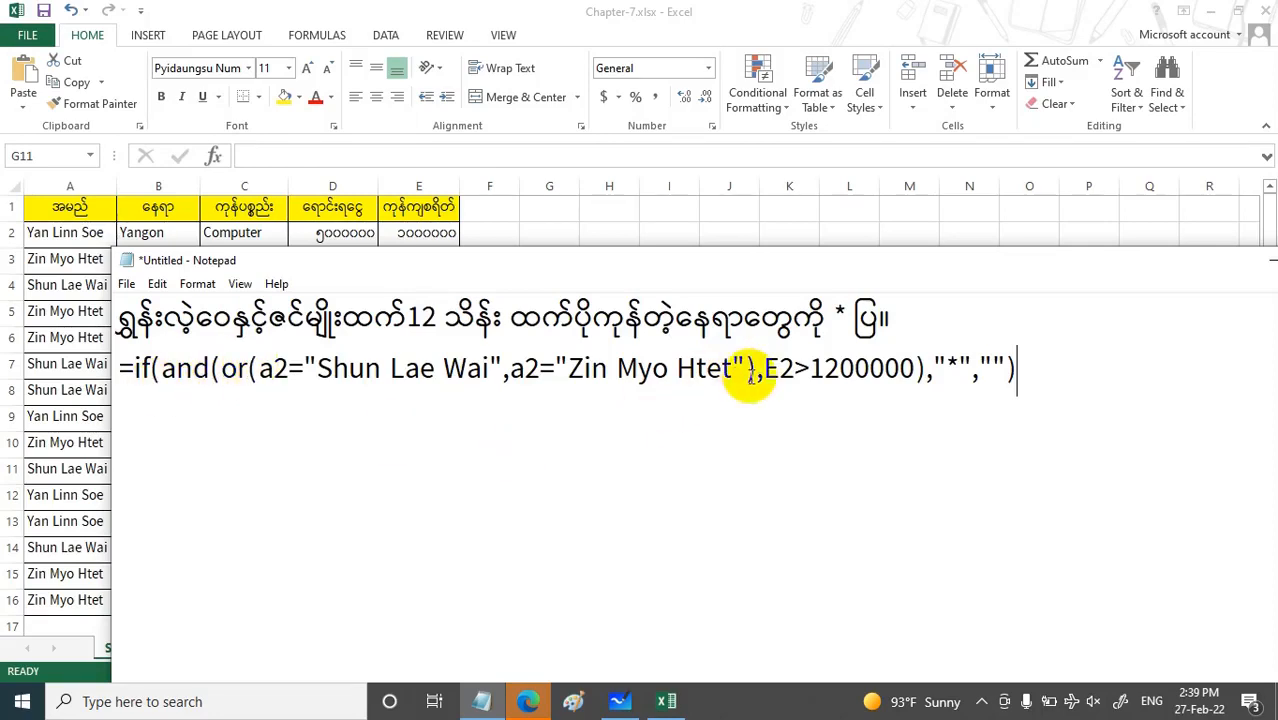
text())
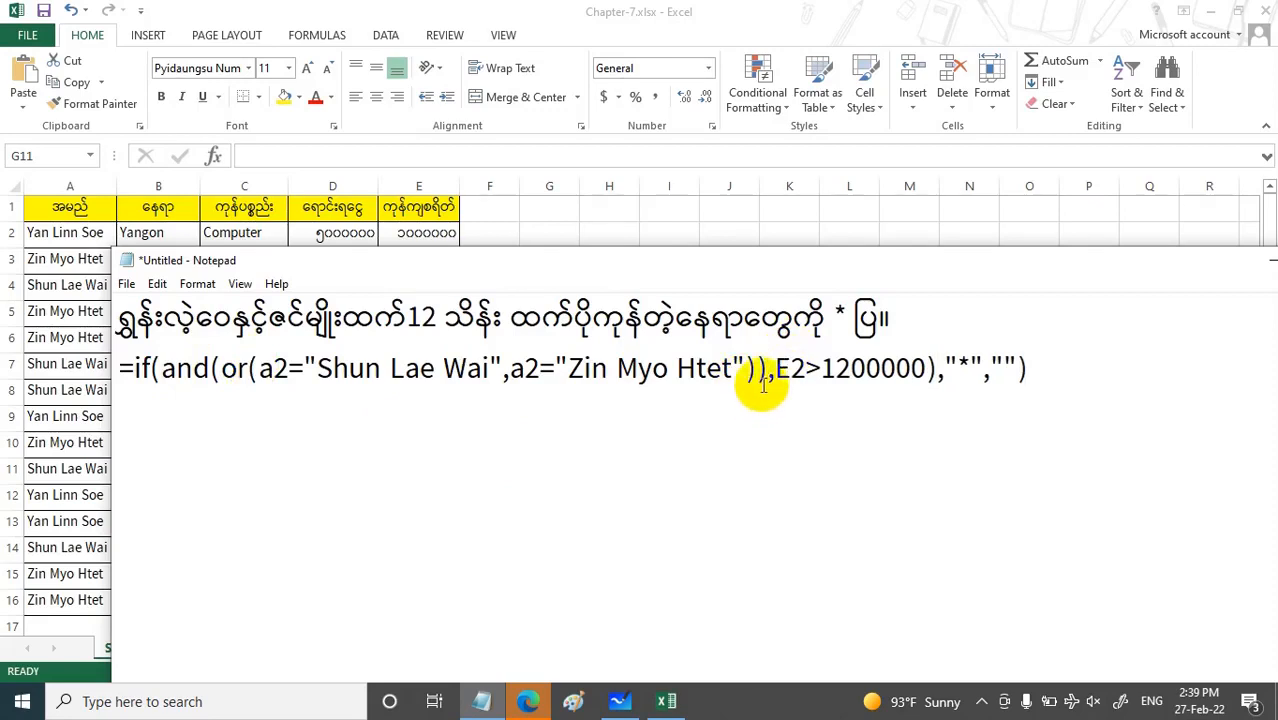
key(BackSpace)
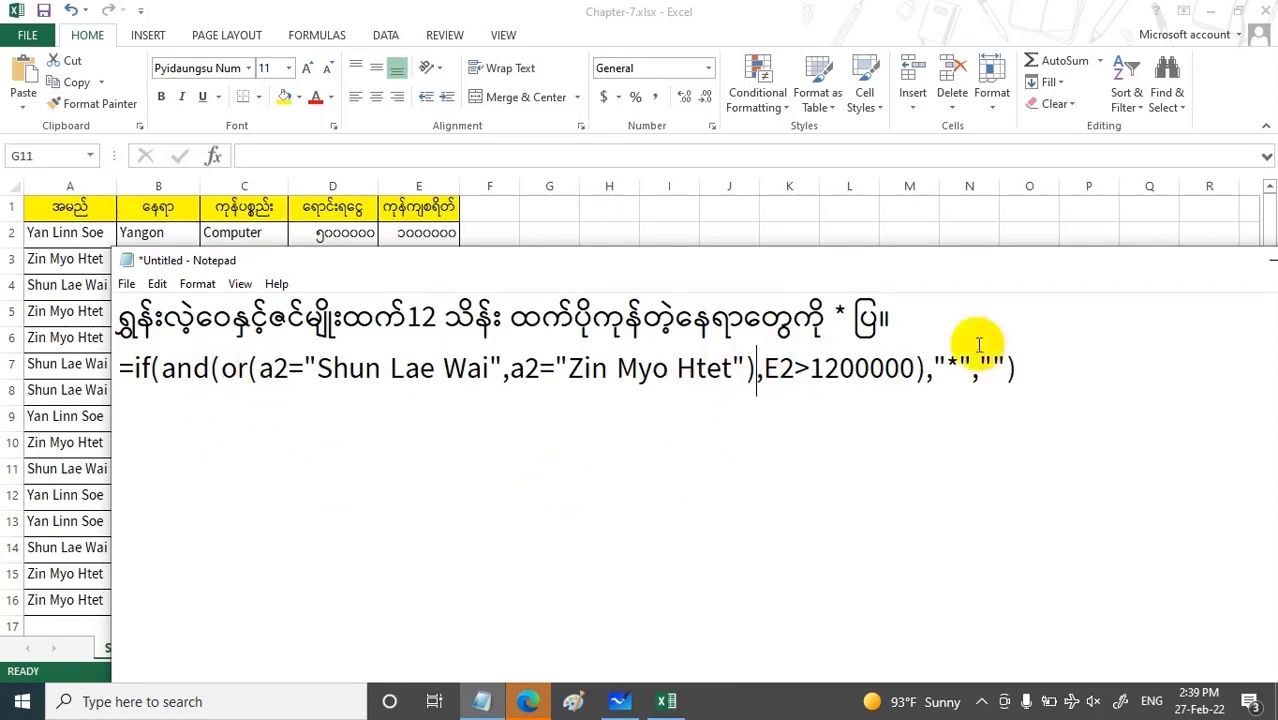
Step: Copy the whole formula from Notepad and enter it in cell G2 of the Excel sheet
drag(1034, 367, 38, 397)
key(ctrl+c)
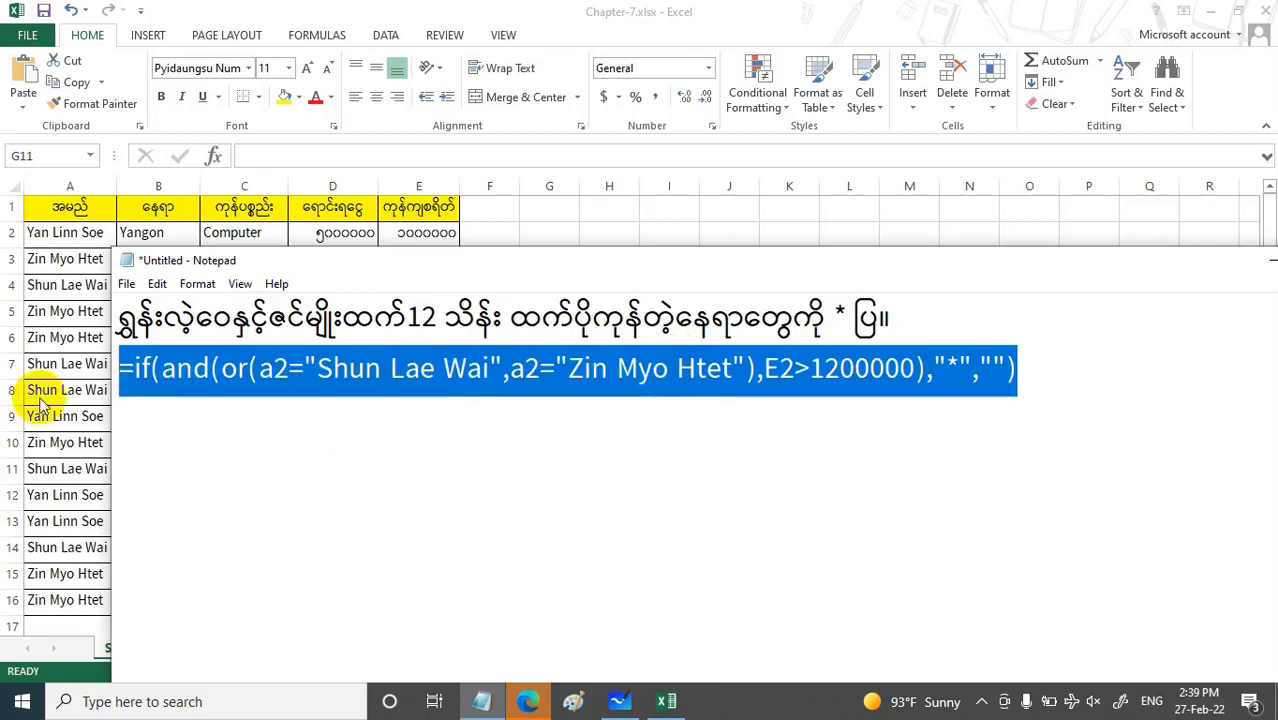
click(1268, 264)
click(494, 239)
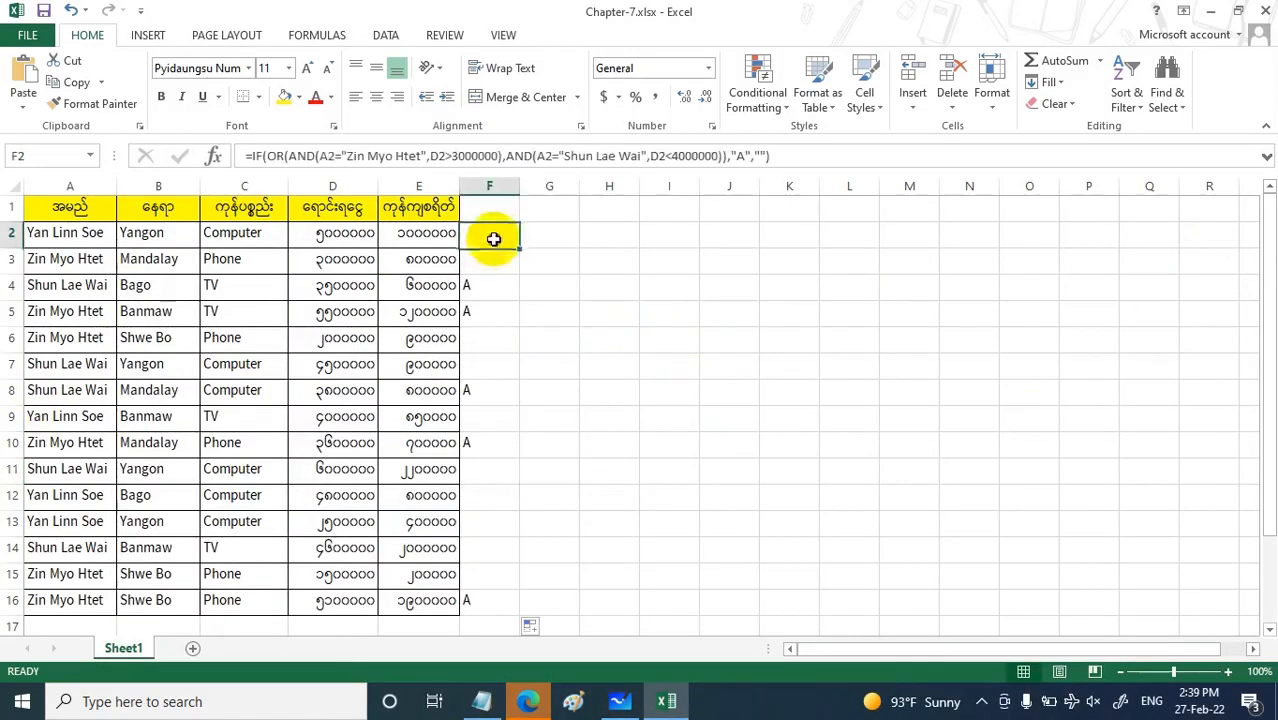
click(536, 234)
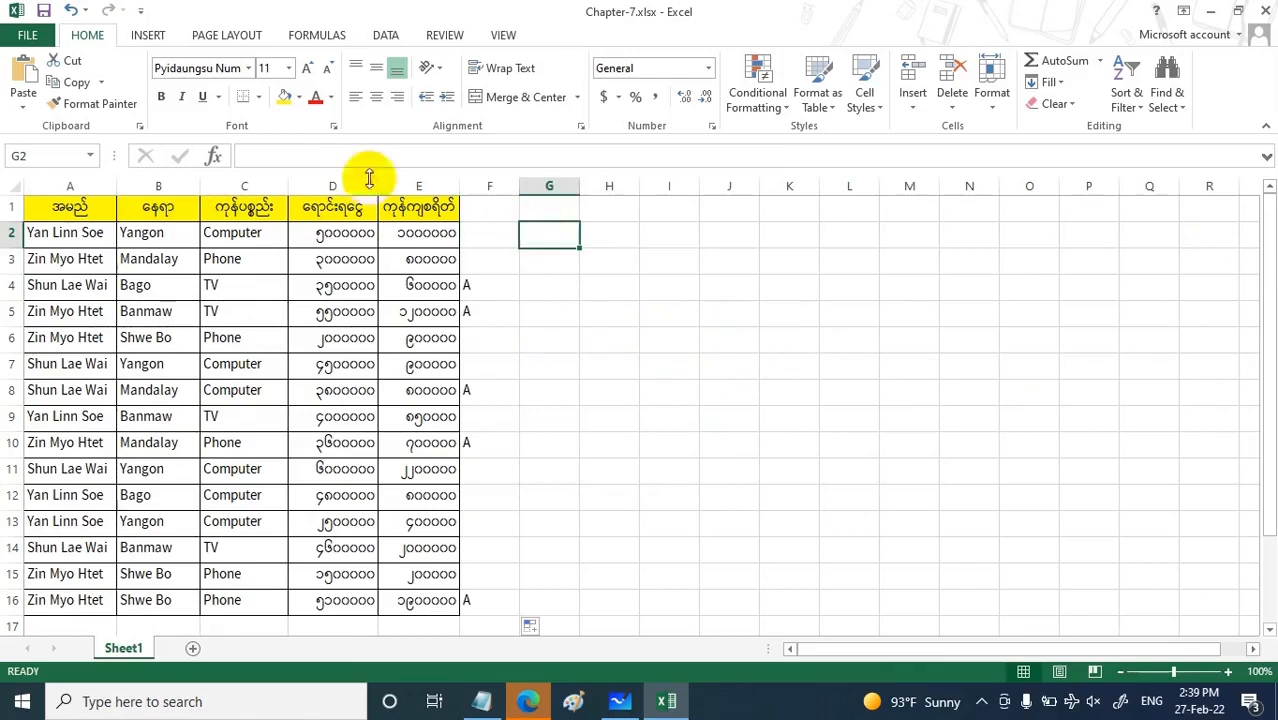
click(296, 162)
key(ctrl+v)
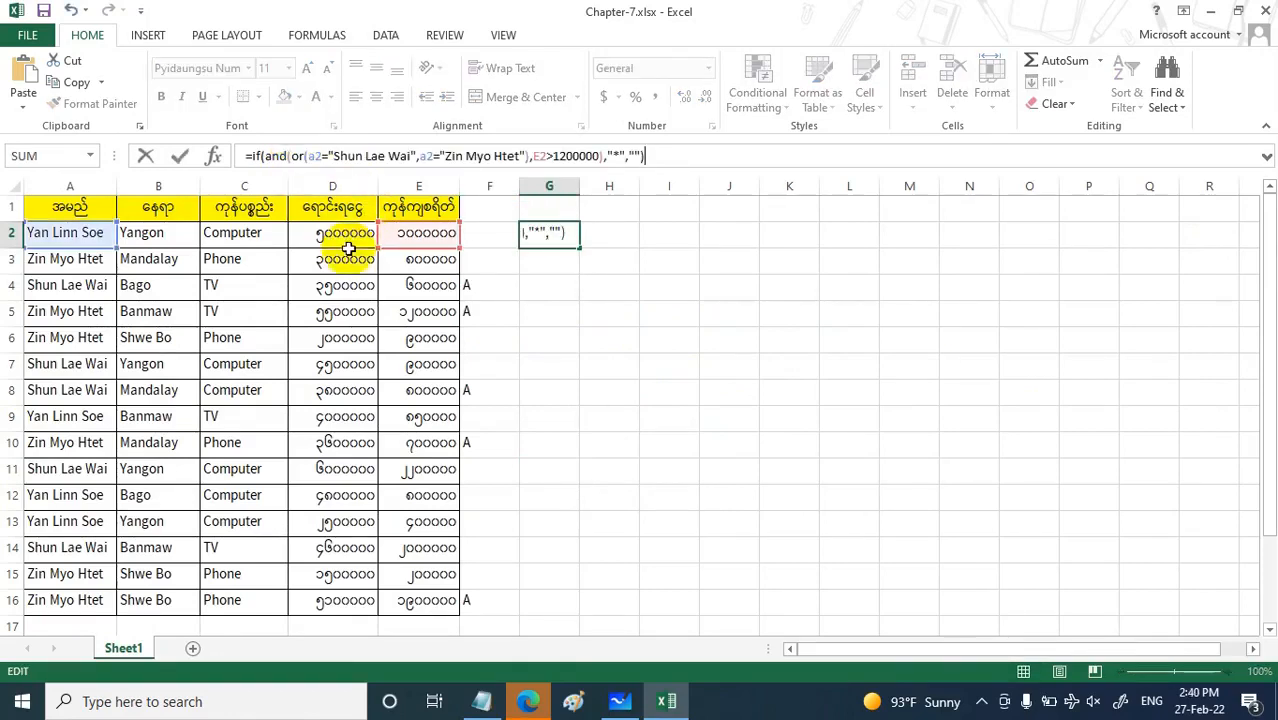
key(Return)
Step: Fill the G2 formula down column G to G16
click(545, 234)
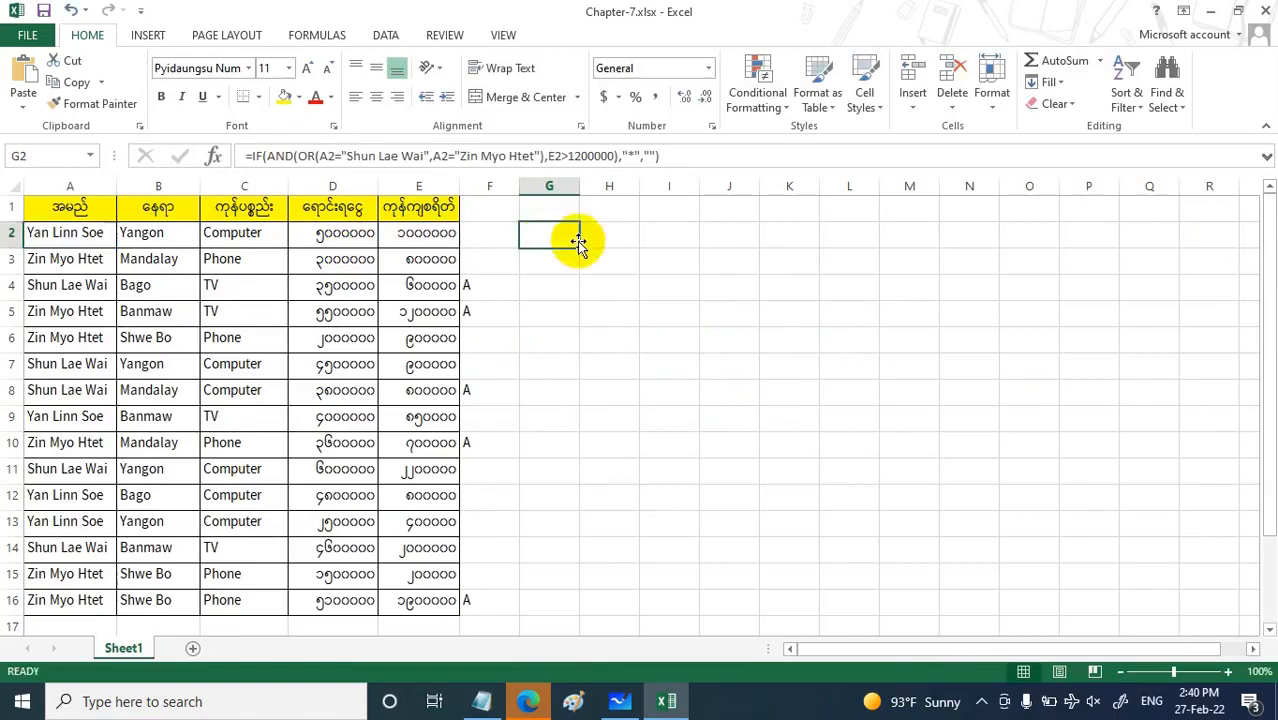
drag(578, 247, 594, 604)
click(600, 573)
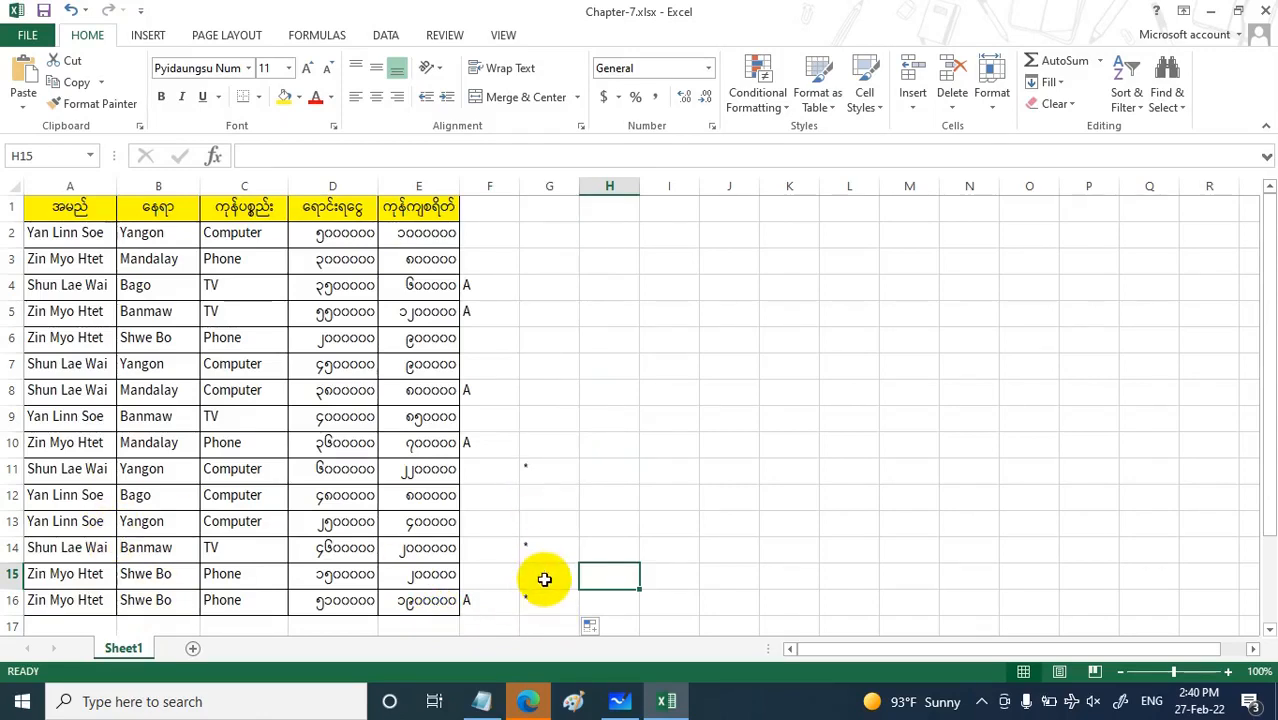
Step: Switch to Notepad and start a Burmese condition two lines below the formula with the beginning of the A3 salesperson's name
click(482, 701)
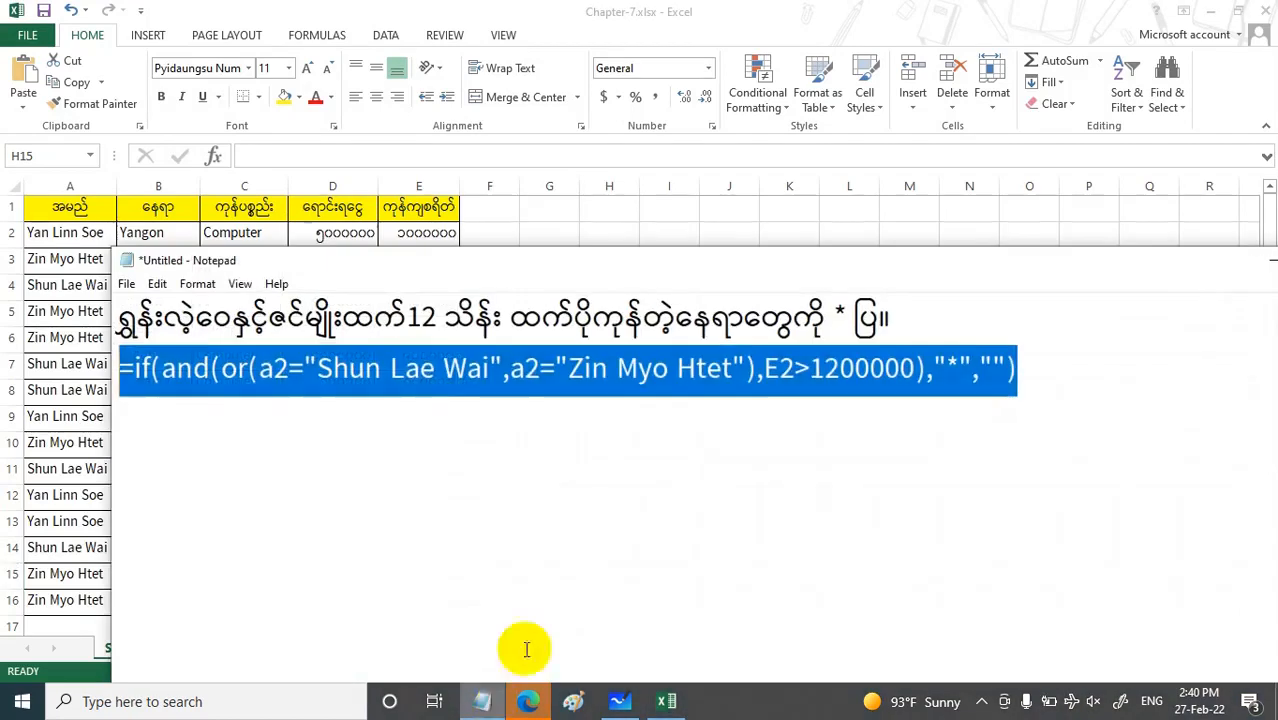
drag(1036, 383, 1077, 425)
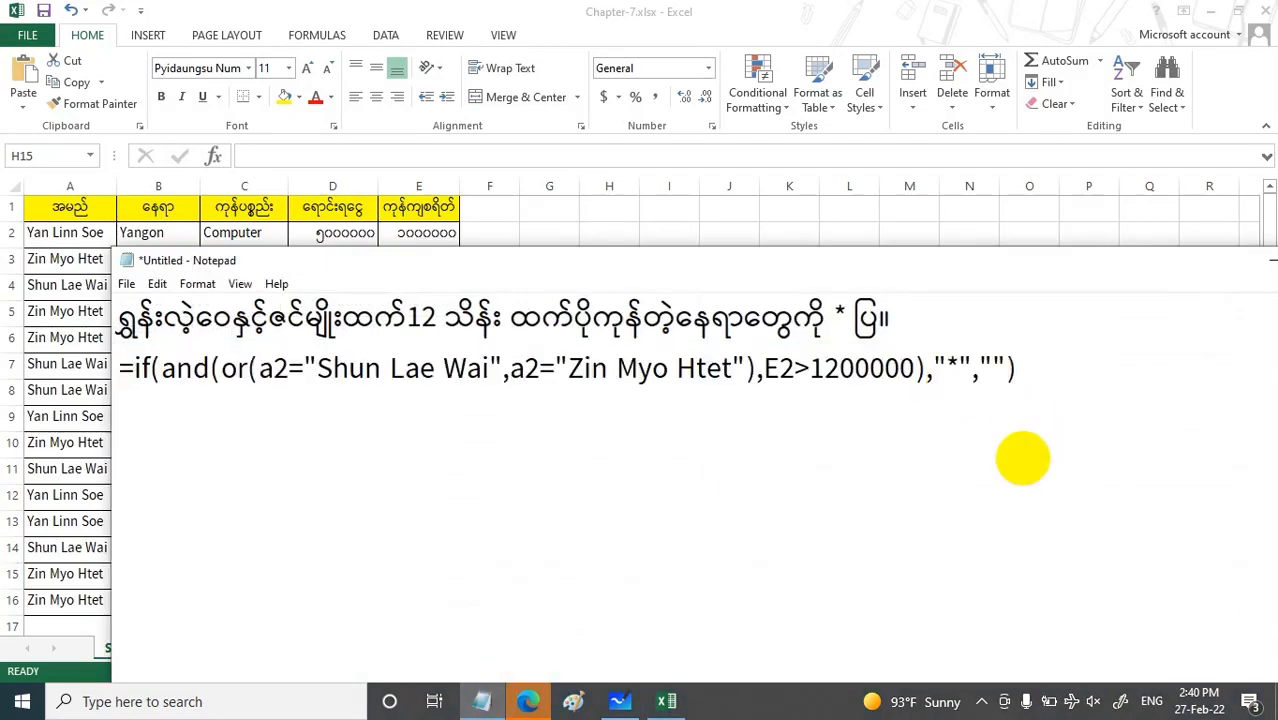
text(Z)
key(BackSpace)
key(ctrl+shift)
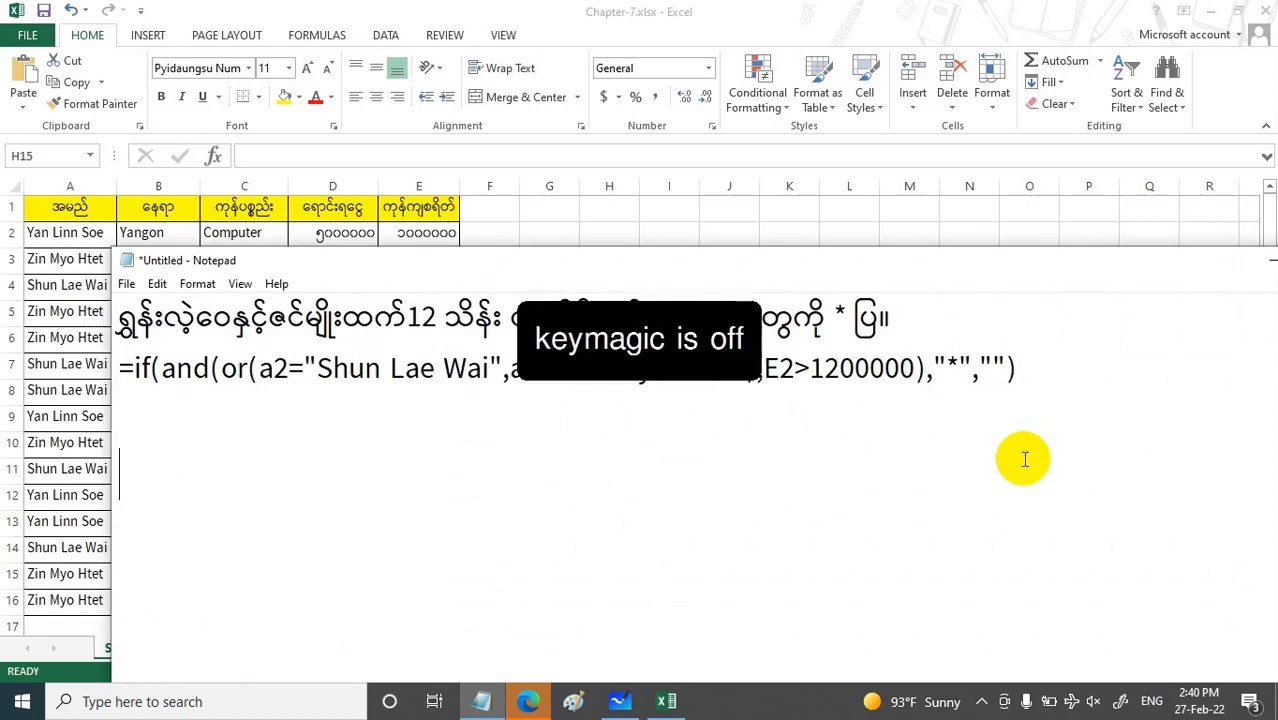
text(Z)
key(ctrl+shift)
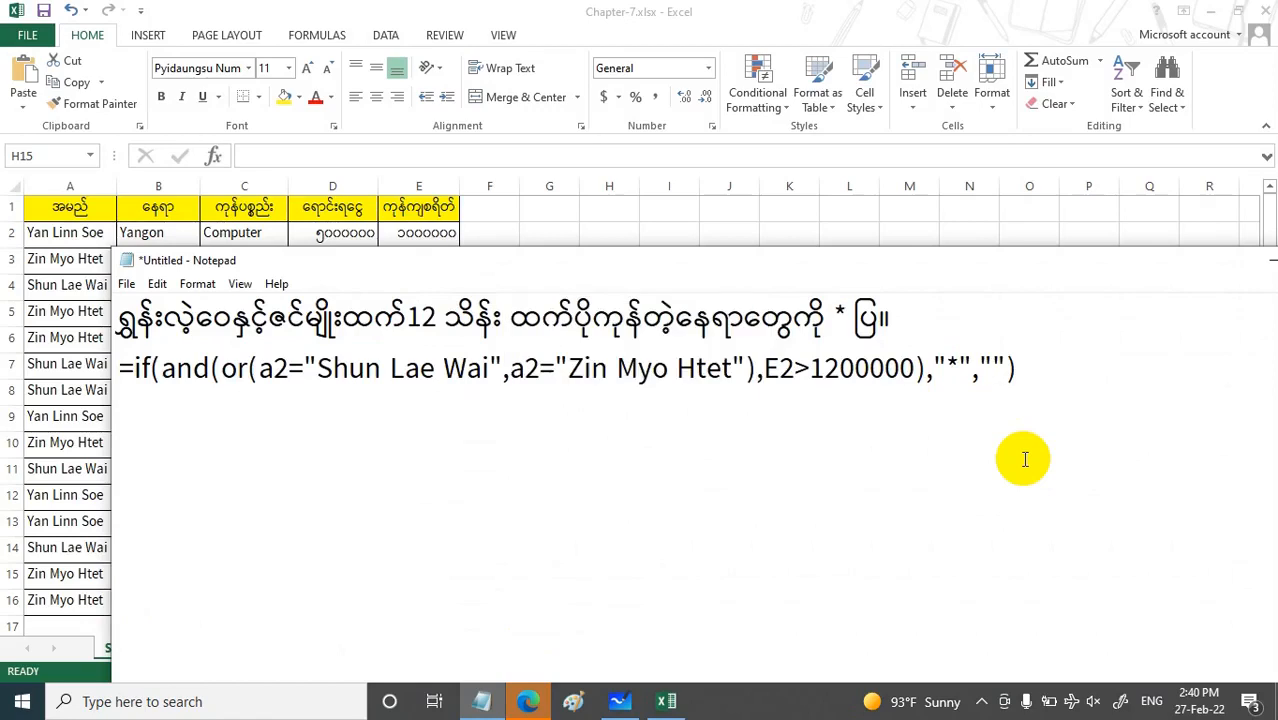
key(super+space)
text(ေ)
text(င်မျိုး)
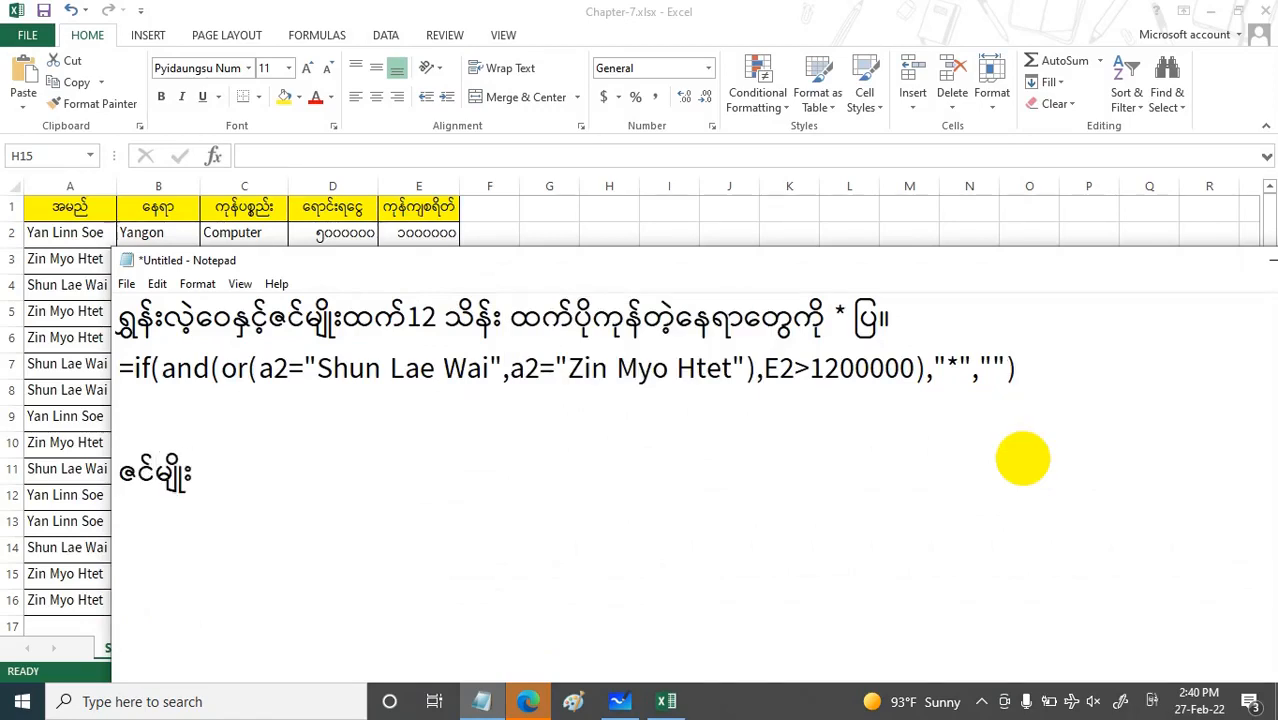
Step: Complete the salesperson's name and add the place and product ရွှေဘိုမှာ ဖုန်း to the condition
text(ထက် ရေ၍ွ)
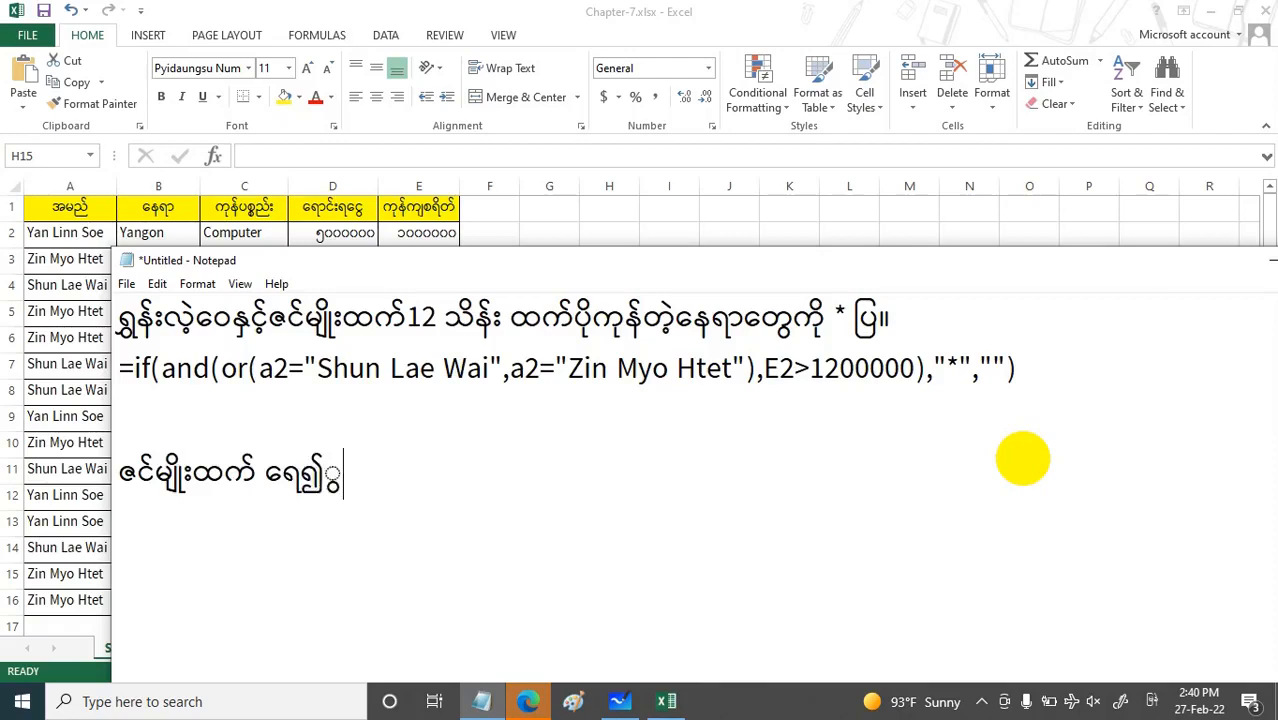
key(BackSpace)
key(BackSpace)
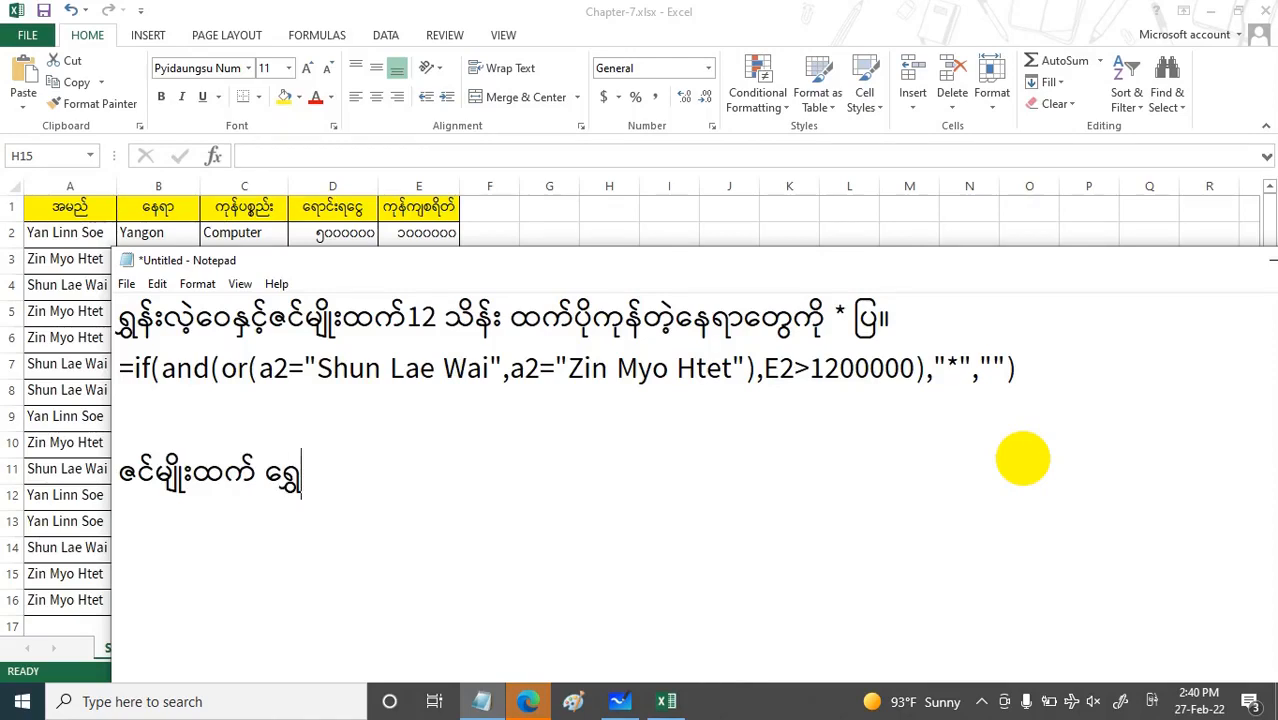
text(ဘိုမှာ ဖုနး်ေ)
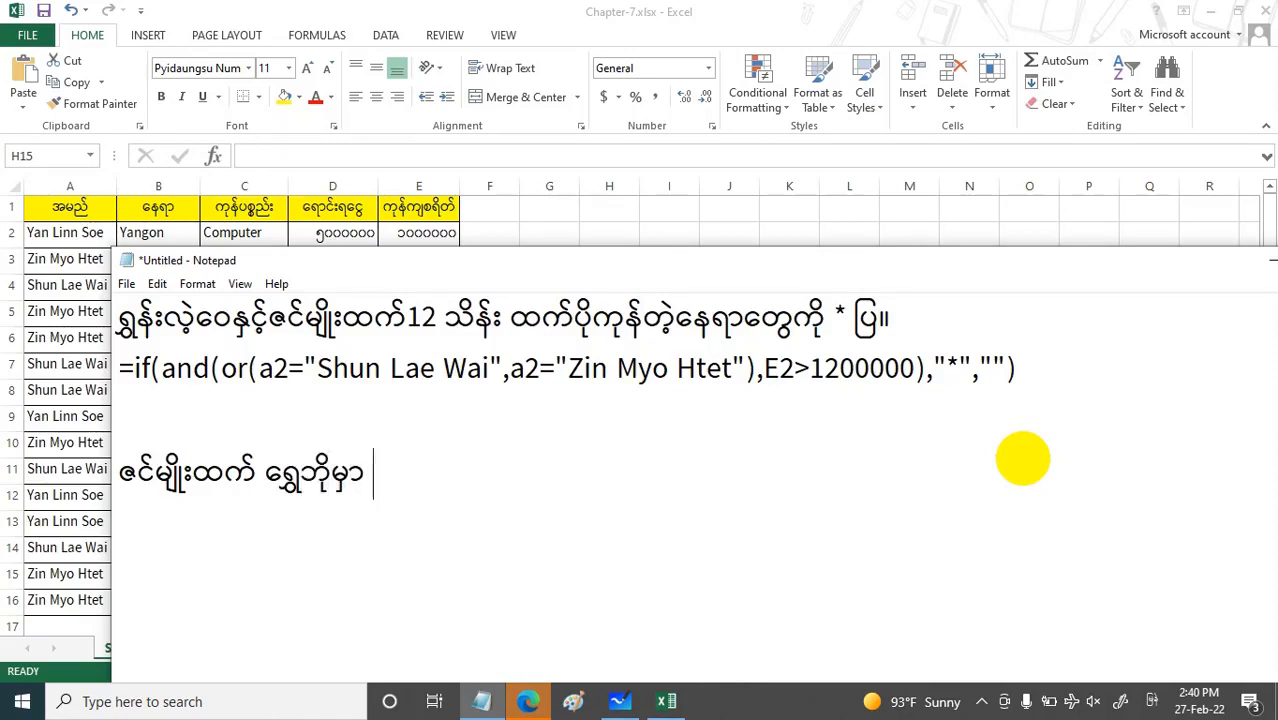
key(BackSpace)
key(BackSpace)
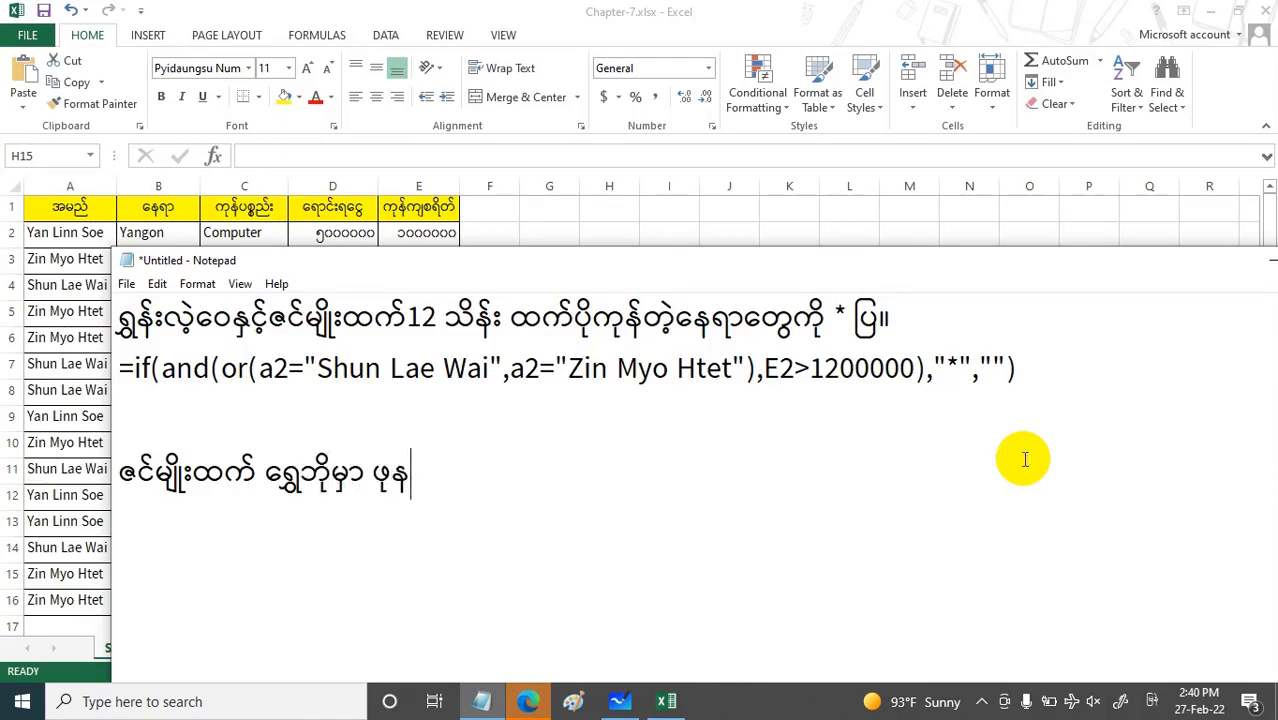
Step: Continue the condition with ရောင်းရလျှင် ဖြစ်စေ, correcting the misspelled syllables
text(ရေင်း)
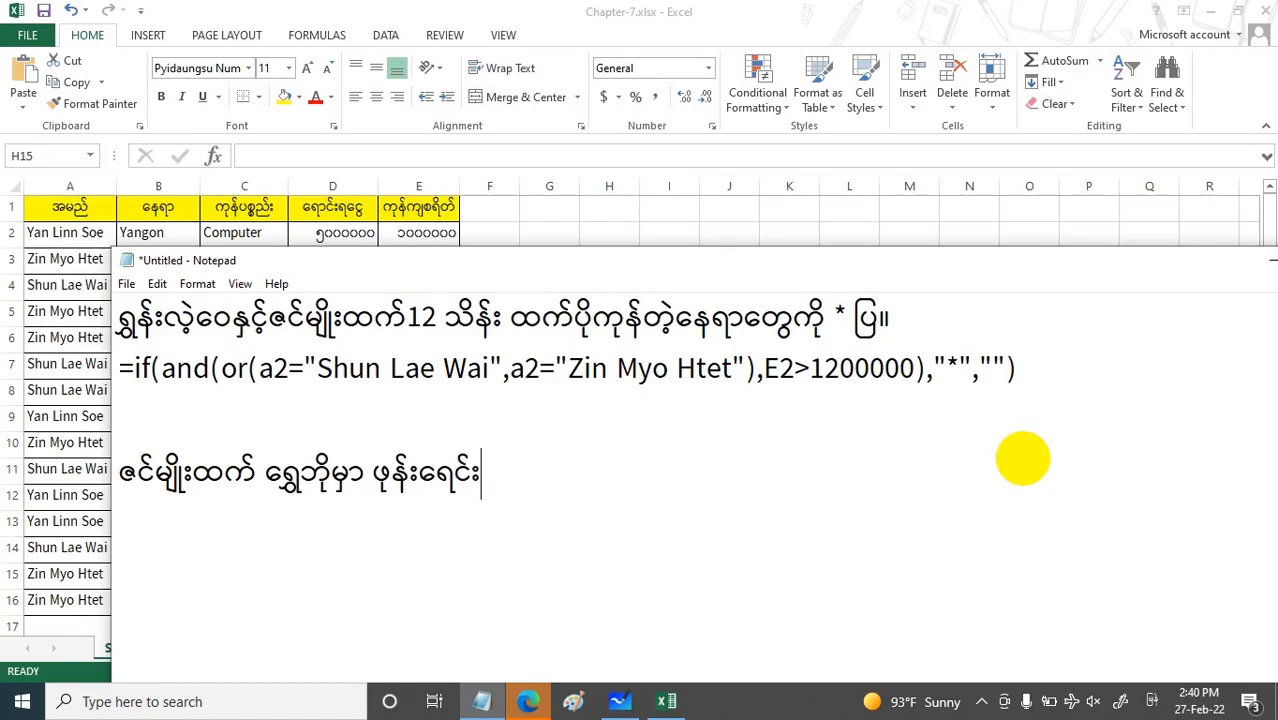
text(ရလ)
key(BackSpace)
key(BackSpace)
key(BackSpace)
key(BackSpace)
key(BackSpace)
text(ာင်းရ)
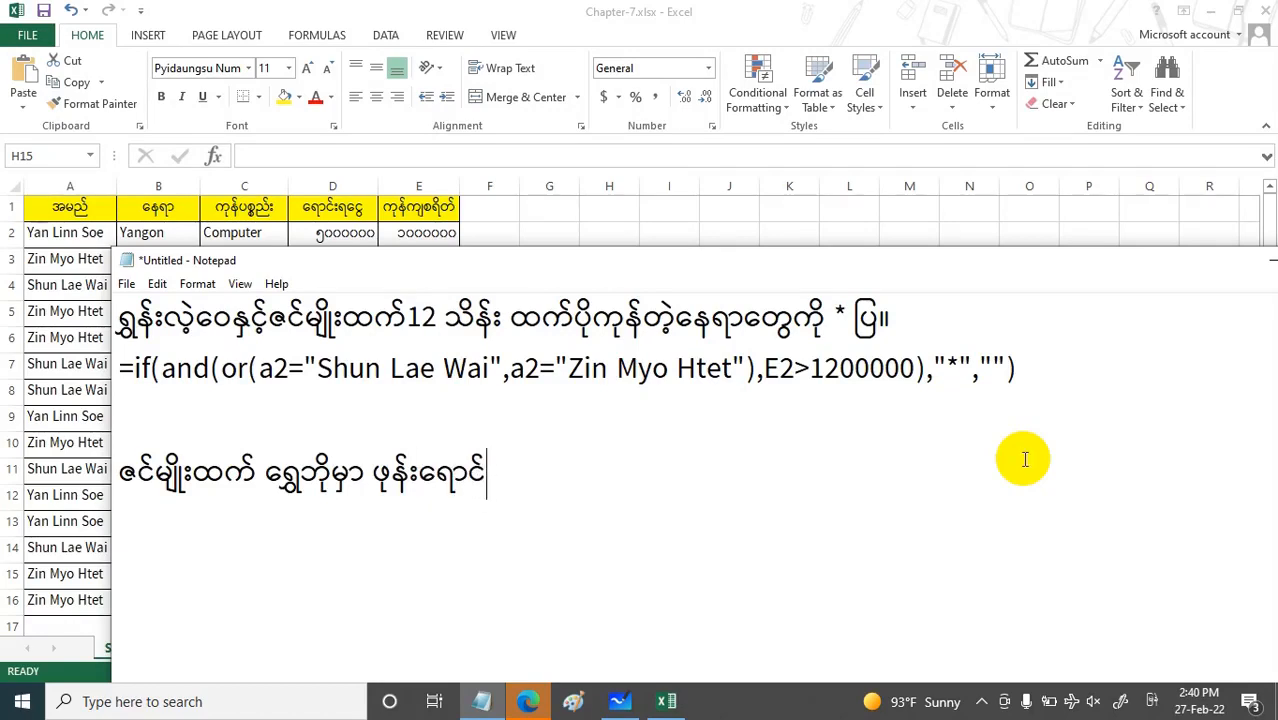
text(ငွ)
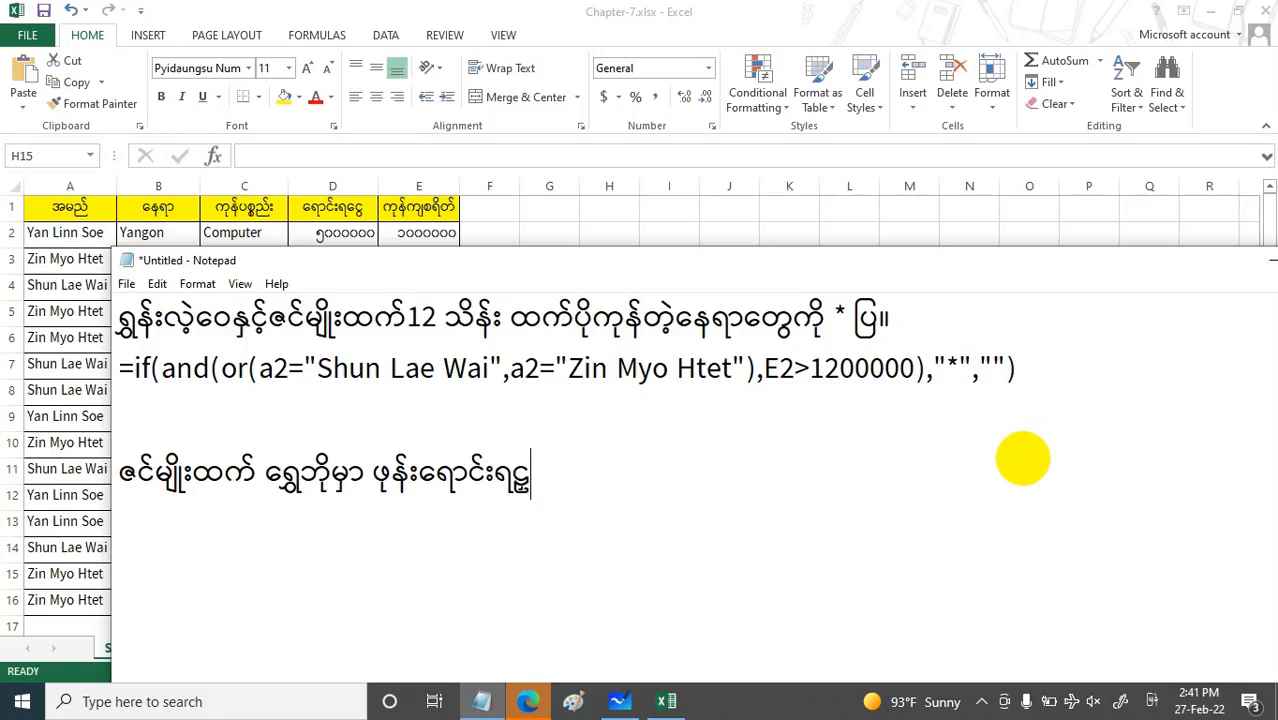
key(BackSpace)
key(BackSpace)
key(BackSpace)
text(ရငွ)
key(BackSpace)
text(လှှ)
key(BackSpace)
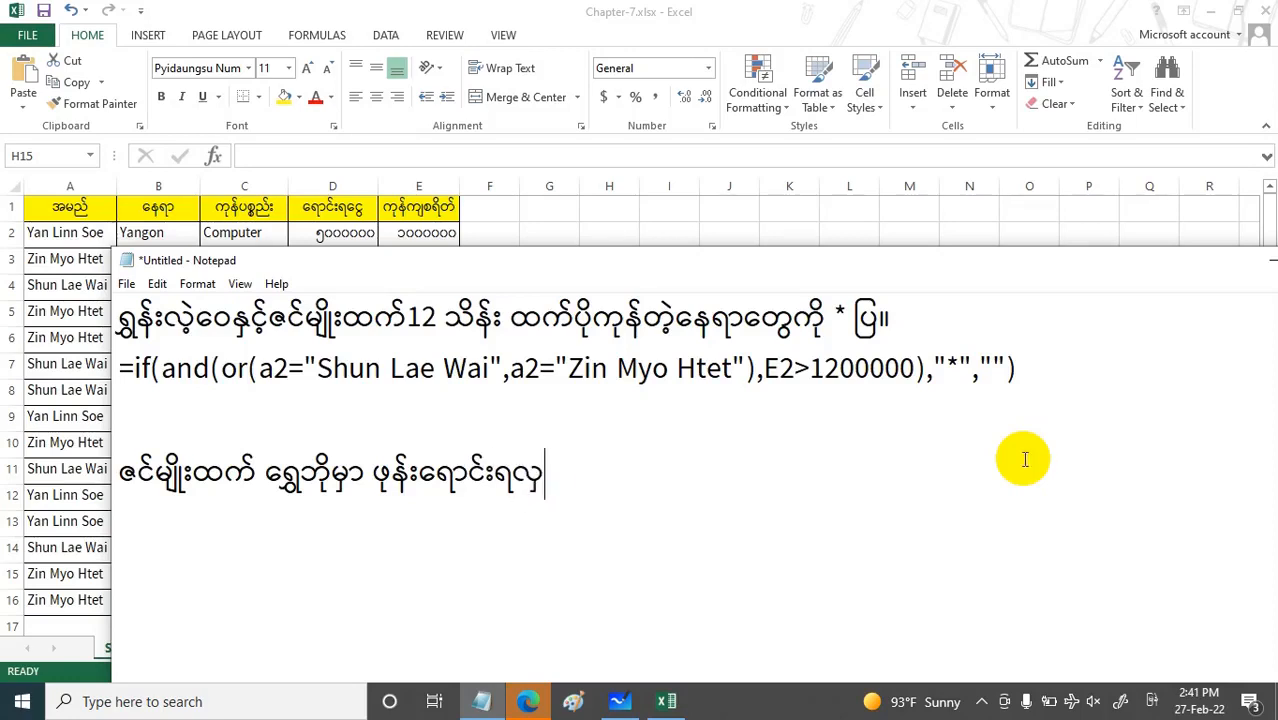
text(ျင ဖြစ်စေ)
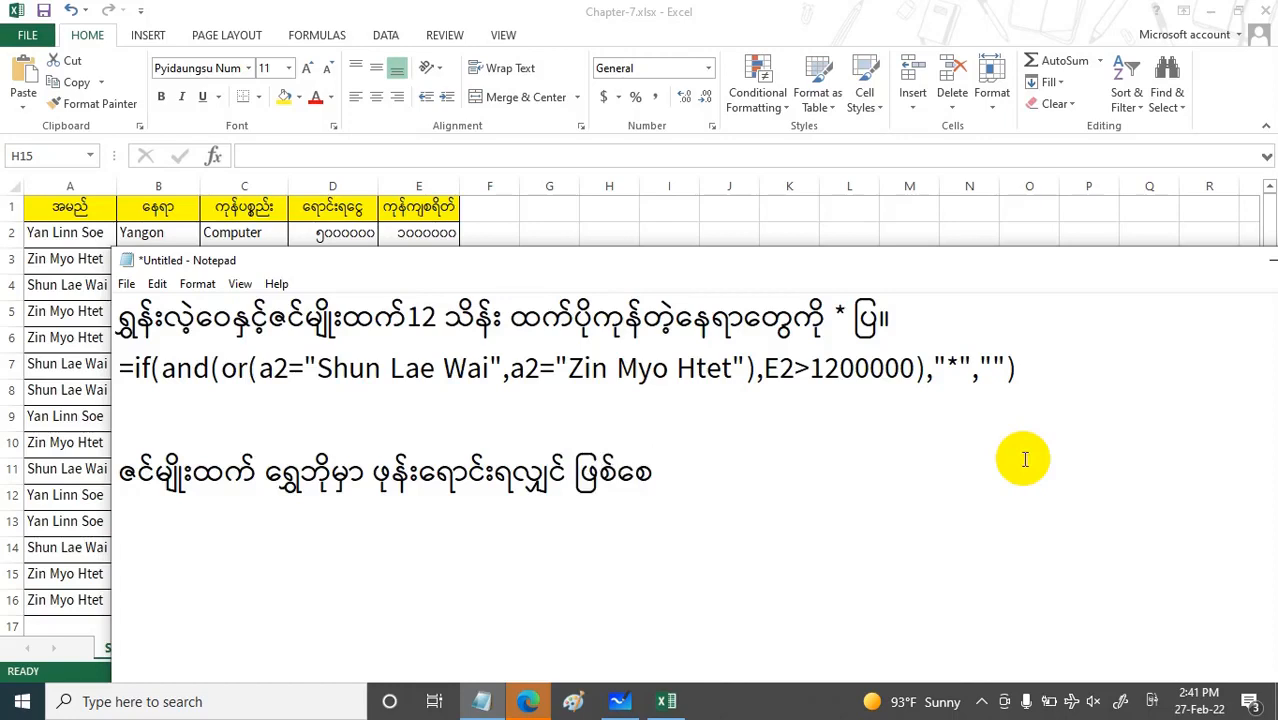
Step: Add a space and the A4 salesperson's name in Burmese as the start of the second alternative
text( ရျ်)
key(BackSpace)
key(BackSpace)
text(ှန်)
key(BackSpace)
text(န်)
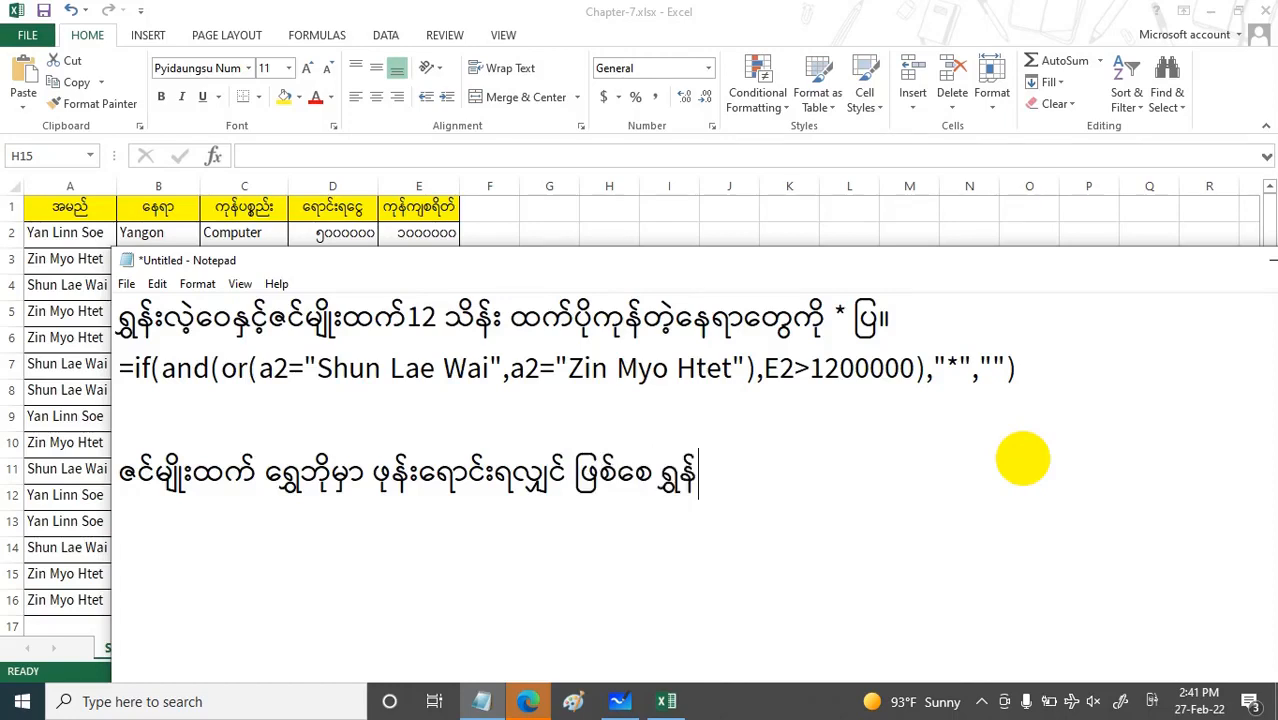
text(းလဲ့ဝေ)
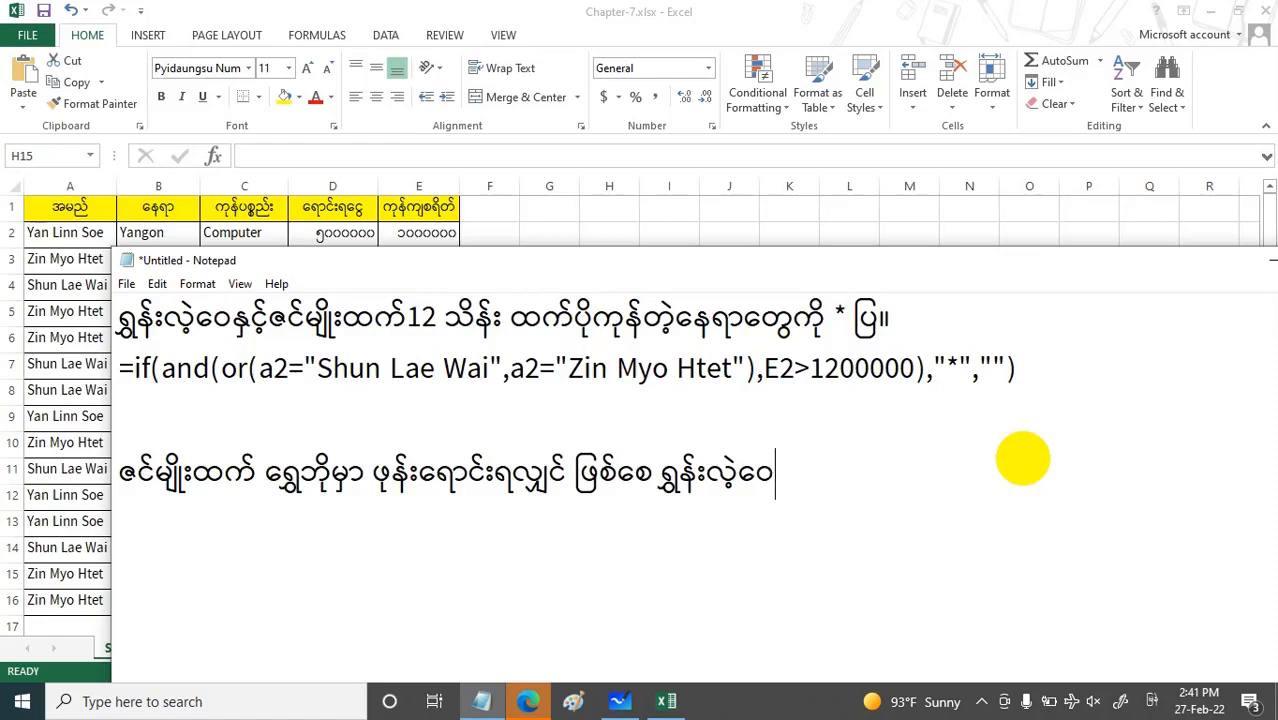
Step: Add ရန်ကုန်မှာ, the Burmese word for computer and ရောင်းရလျှင် ဖြစ်စေ to complete the second alternative
text(ရန်ကုနမ)
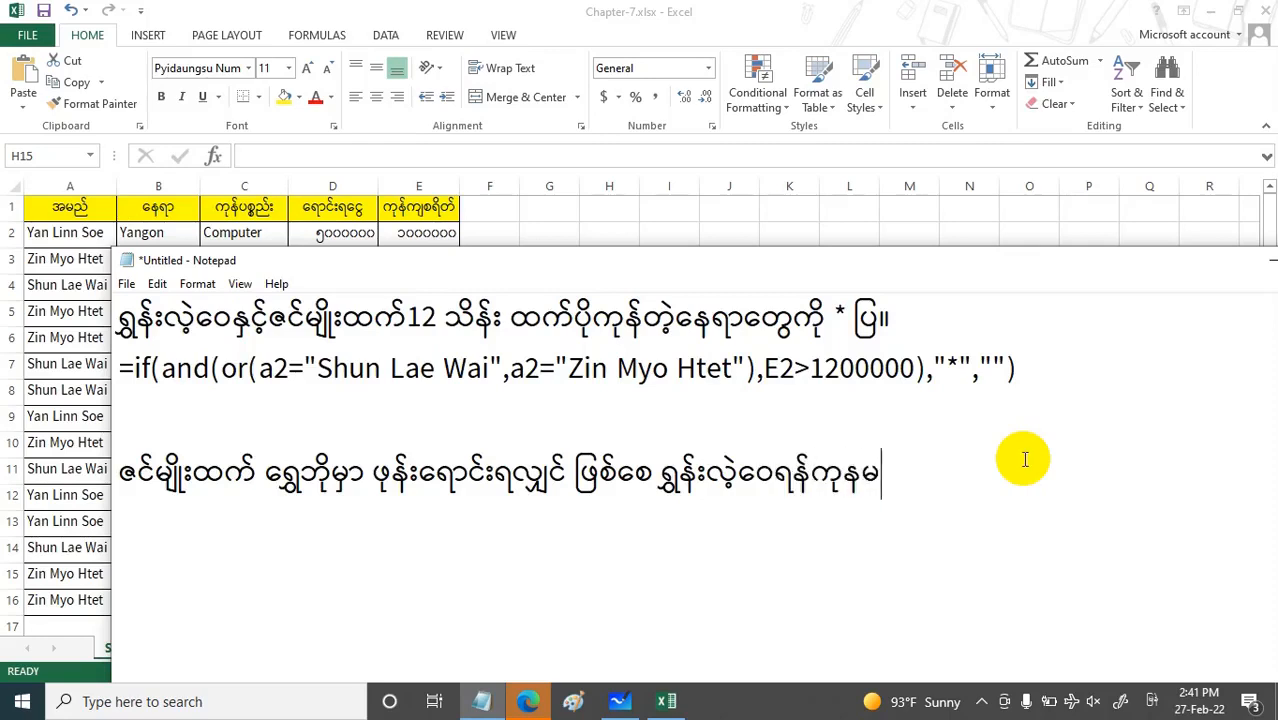
key(BackSpace)
text(်မှာ ကွန်)
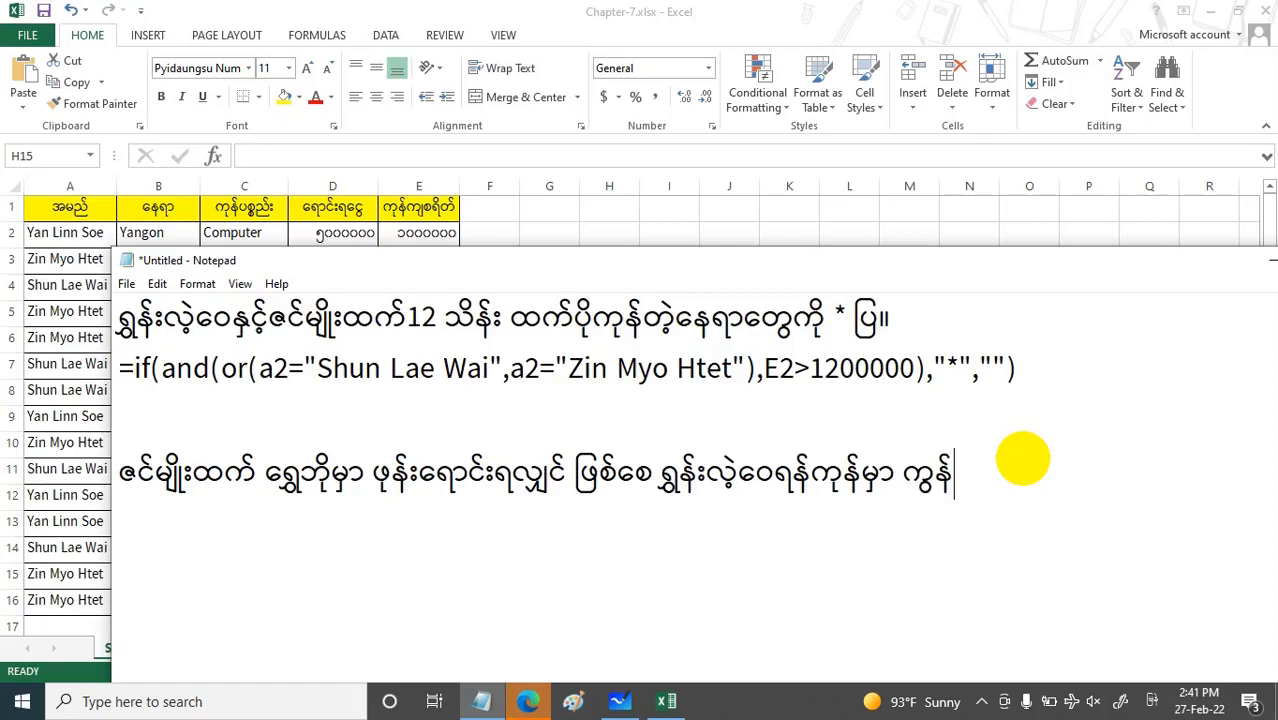
text(းပျူတာ)
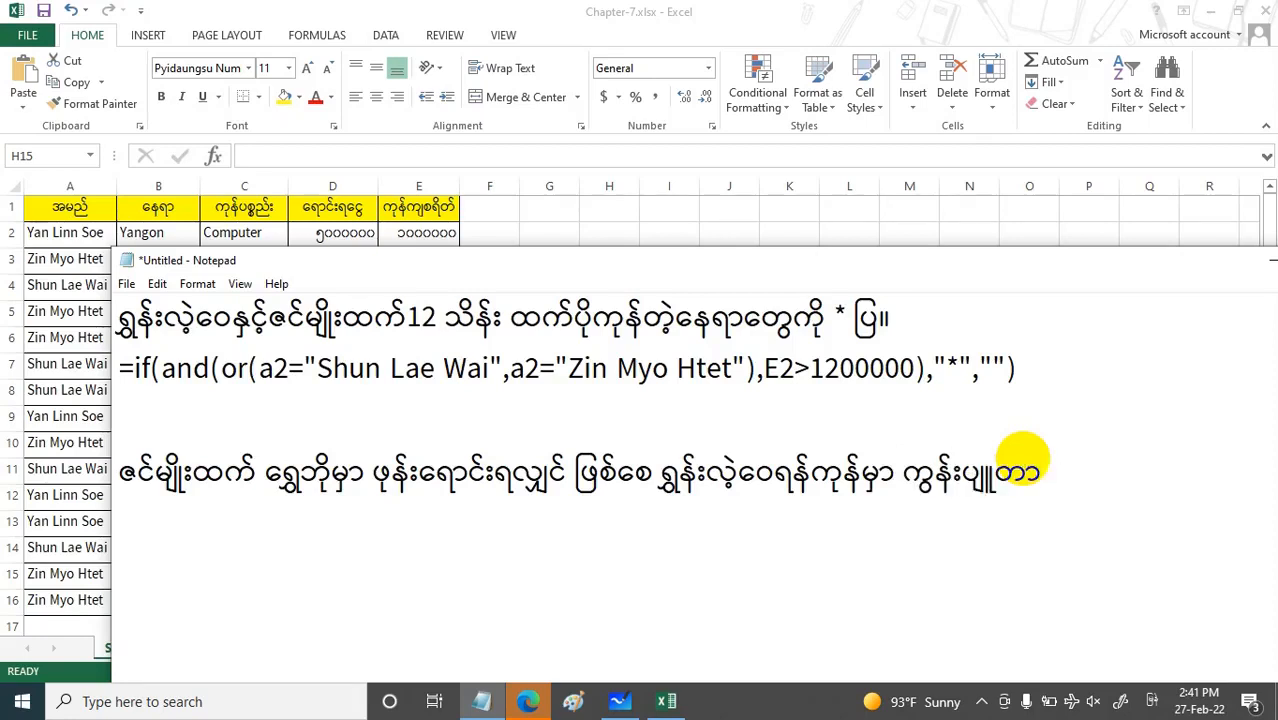
text(ရောင်းရလှ)
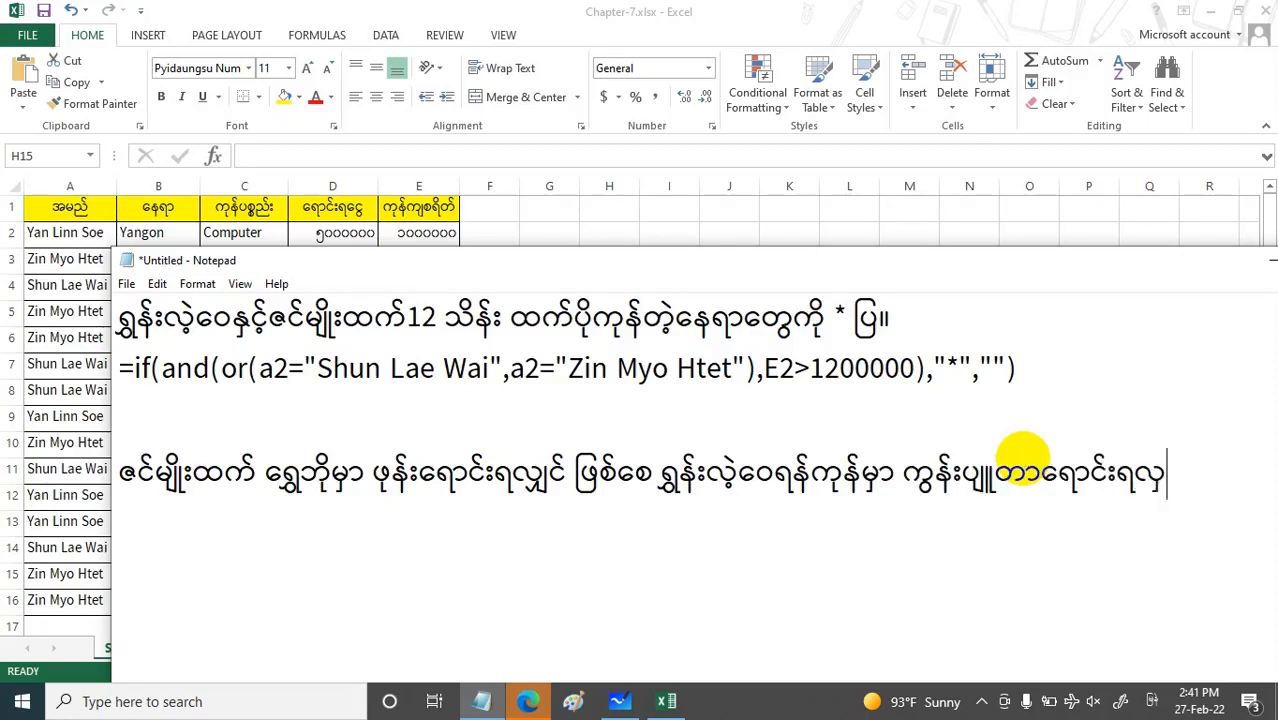
text(ျင် ဖြစ်စေ)
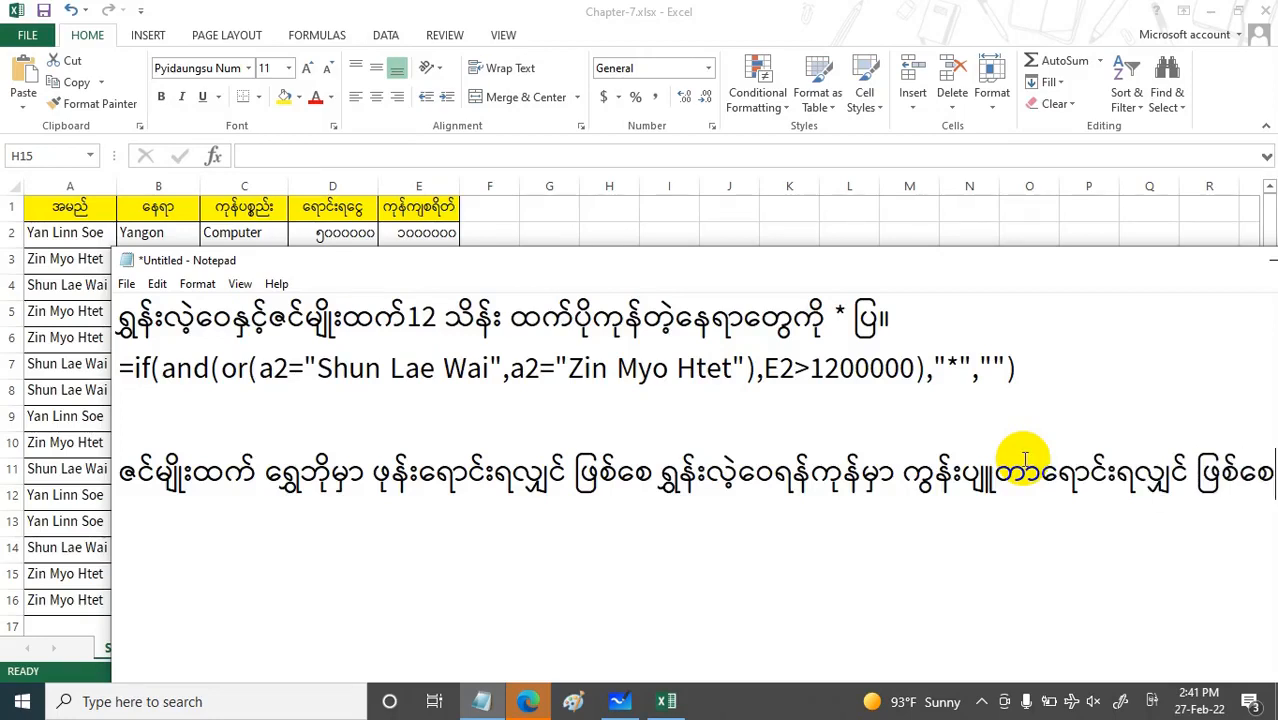
Step: End the condition with * ပြ။, correct the computer word to ကွန်ပျူတာ and put a space before ရန်ကုန်မှာ
drag(1004, 260, 873, 261)
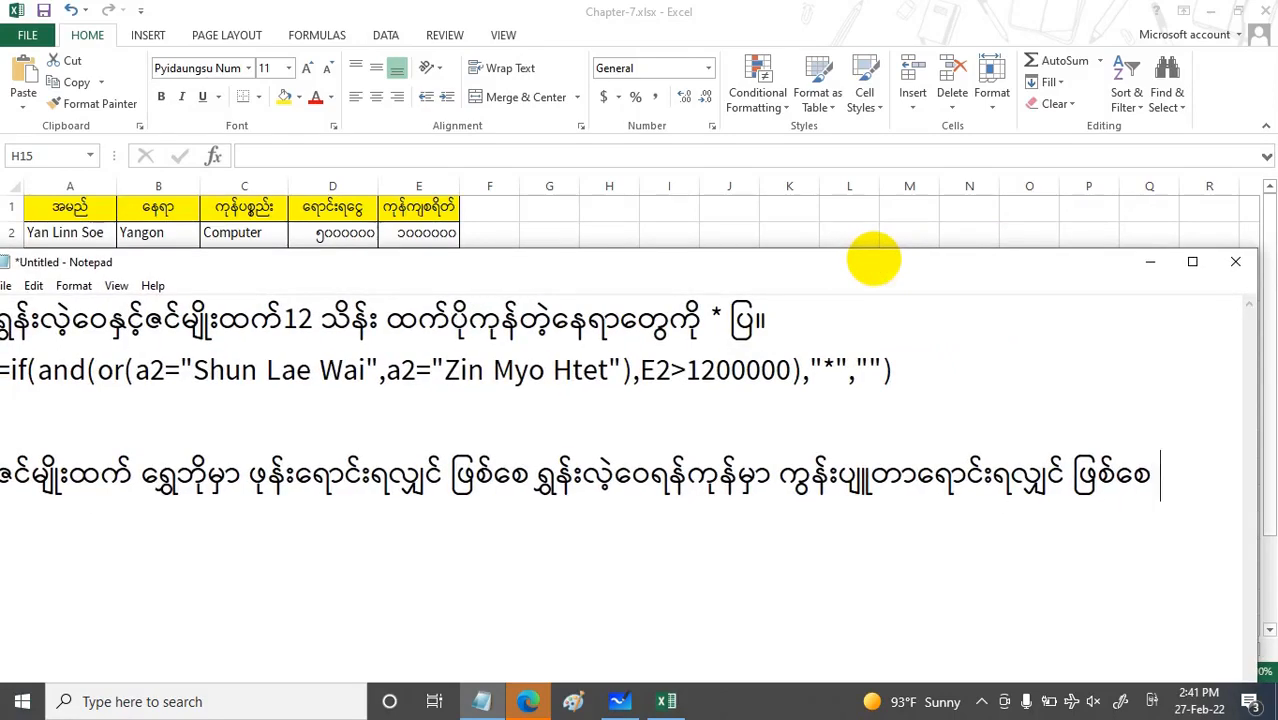
text(* ပြ။)
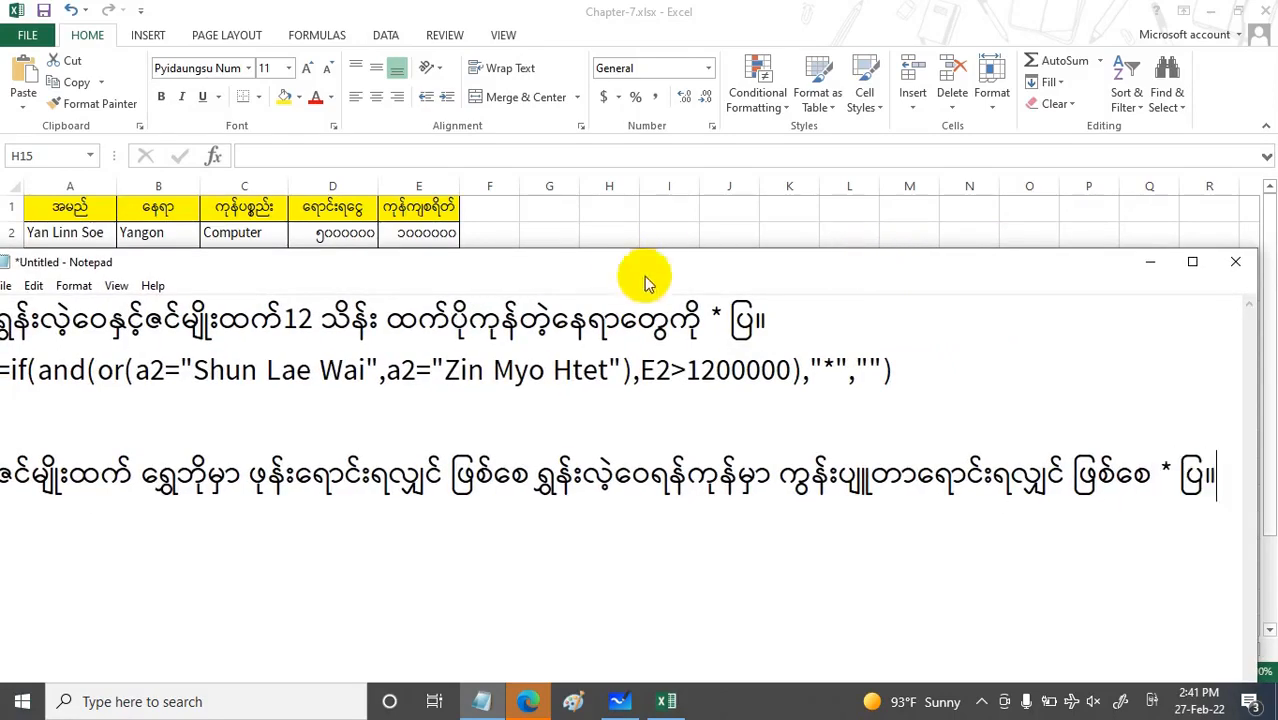
drag(650, 270, 665, 203)
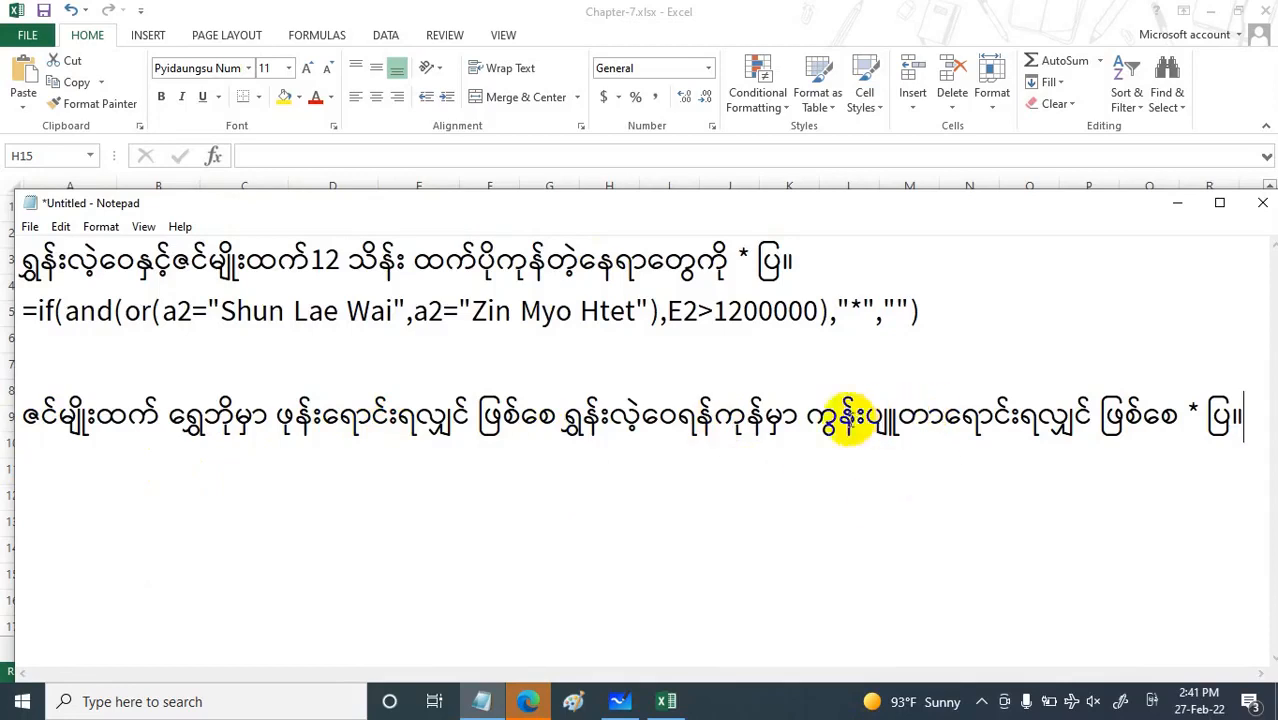
key(BackSpace)
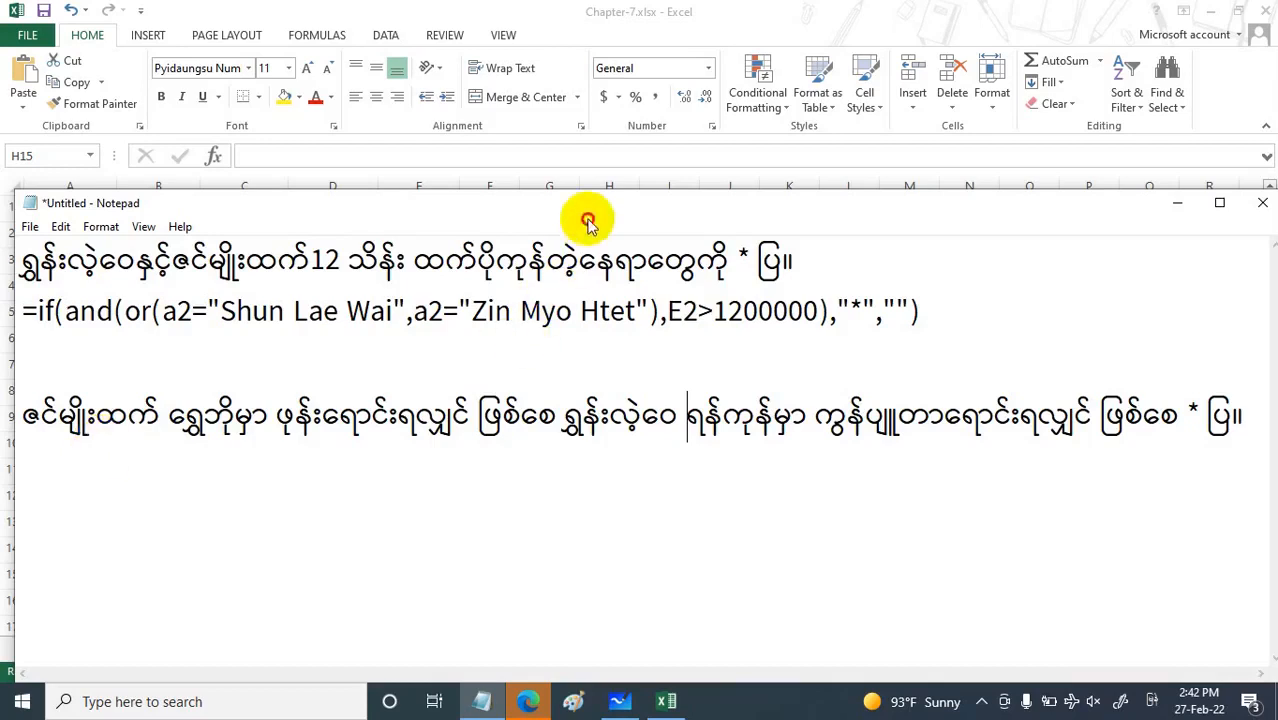
drag(262, 208, 370, 181)
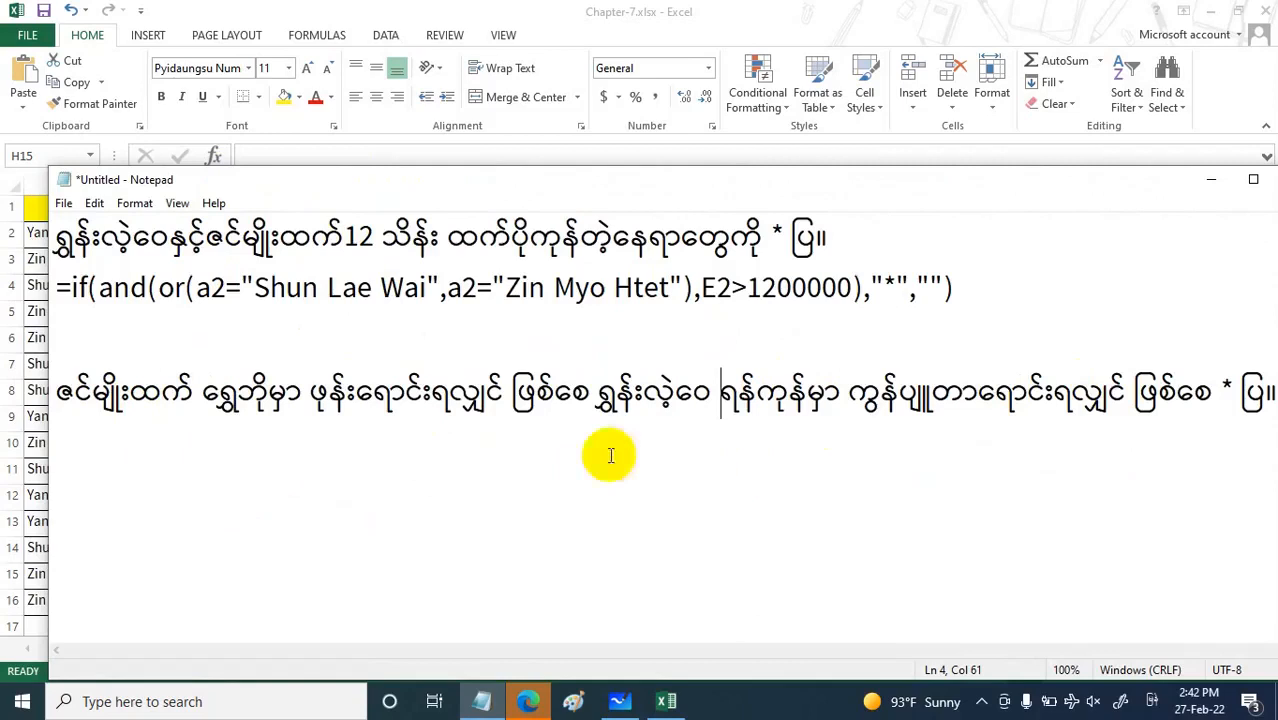
drag(616, 180, 607, 235)
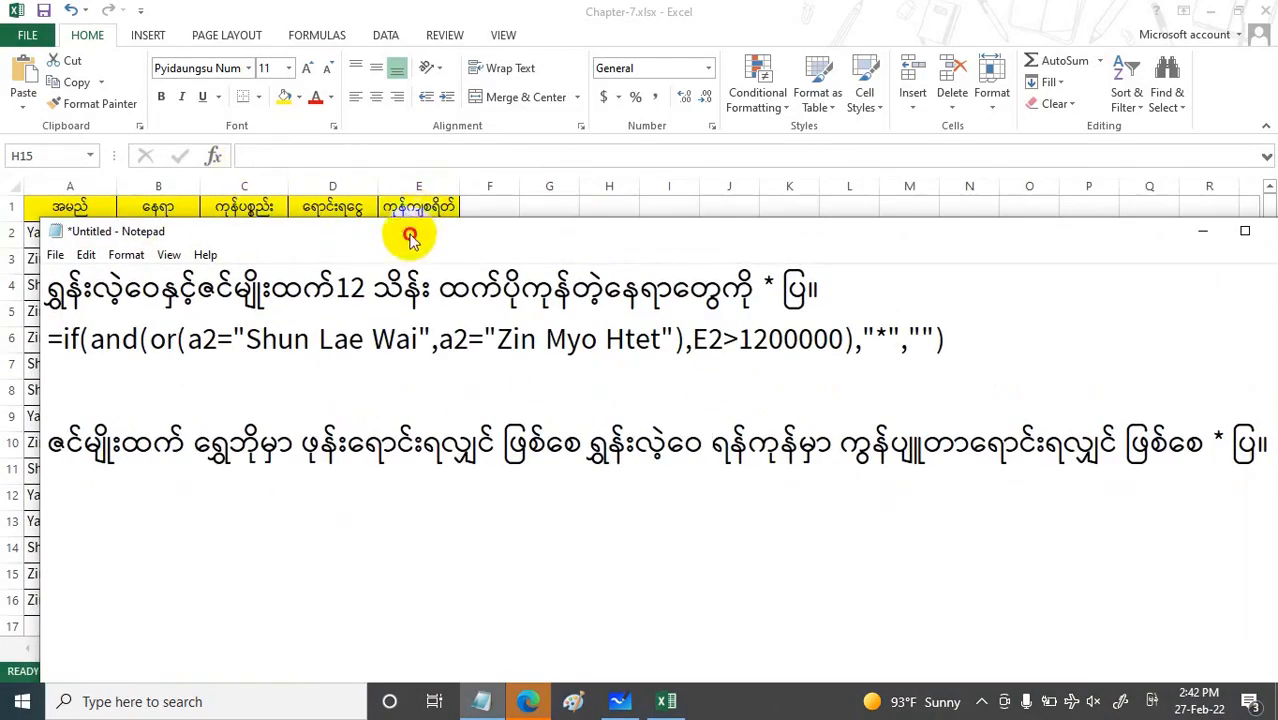
drag(414, 229, 380, 204)
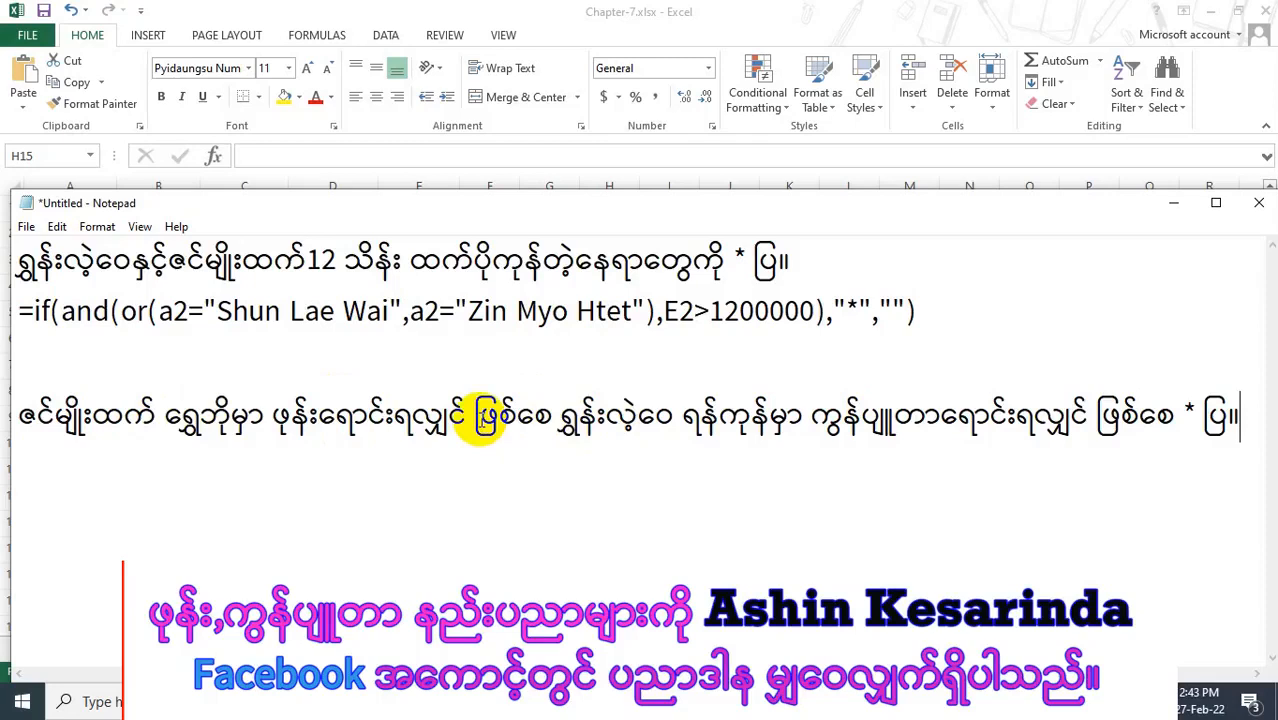
Step: Return to the Excel sheet and clear the earlier formula results from F1:G16
click(1176, 204)
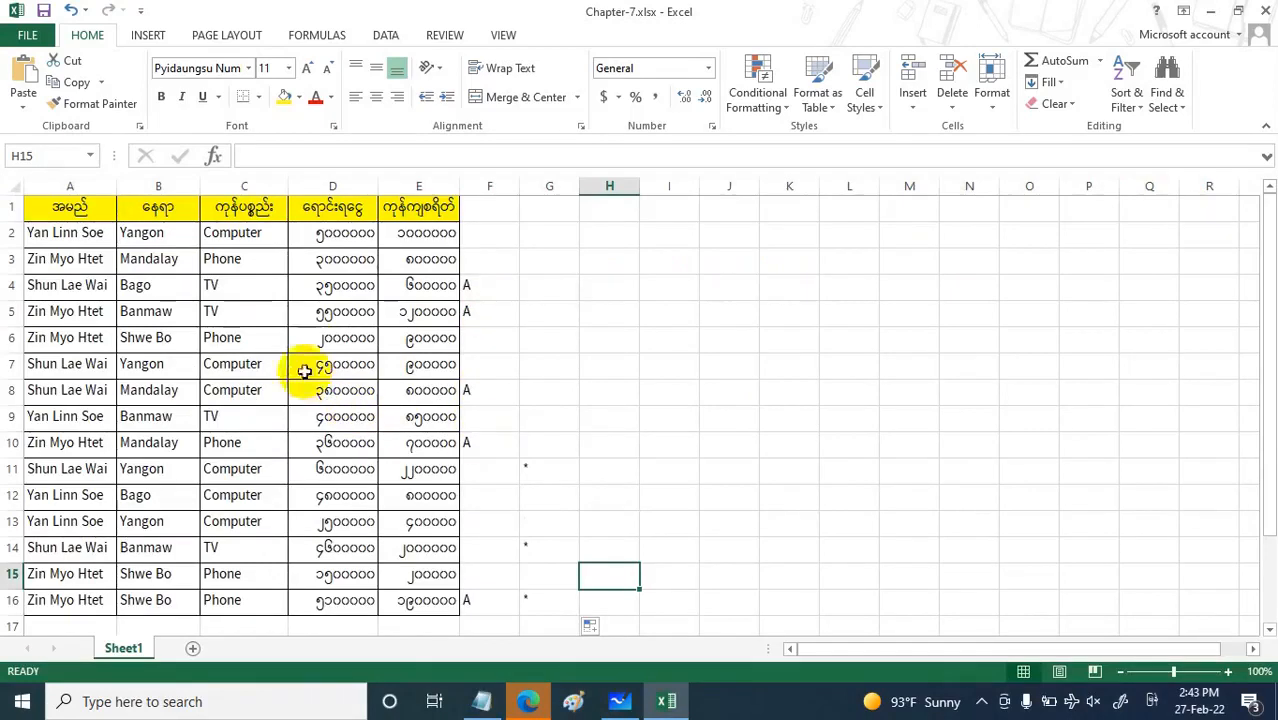
drag(485, 207, 553, 617)
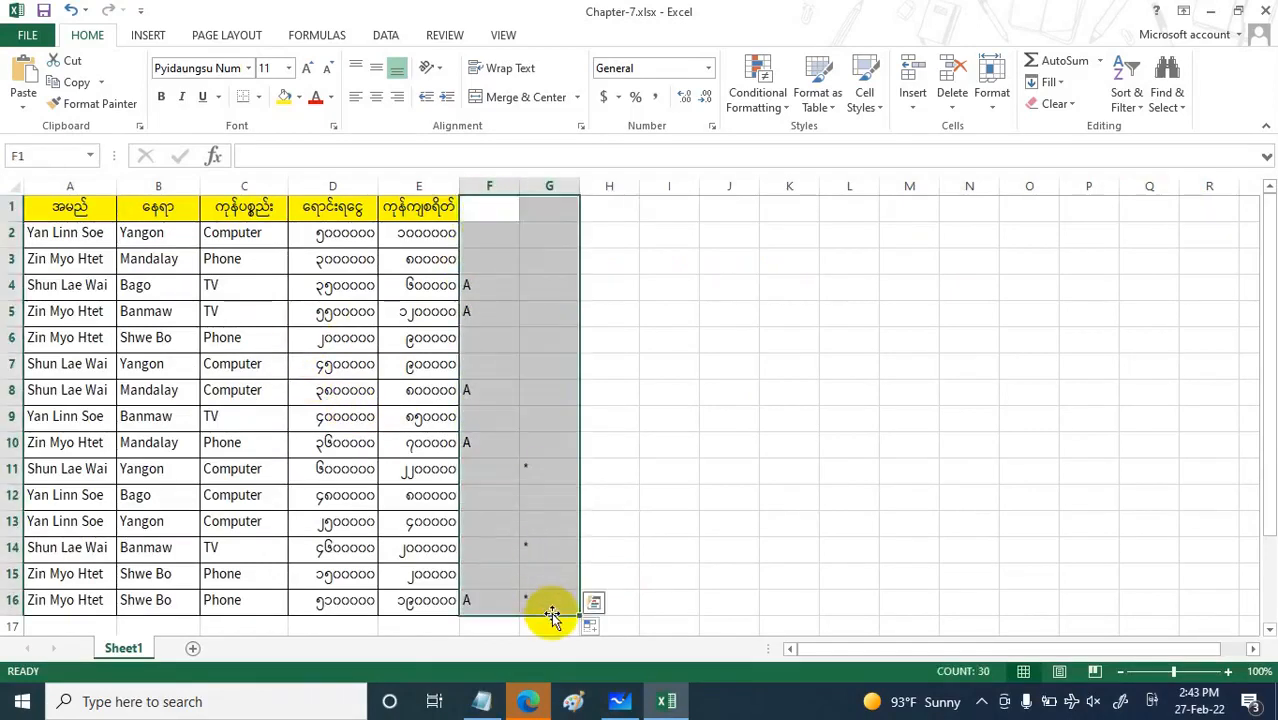
click(609, 549)
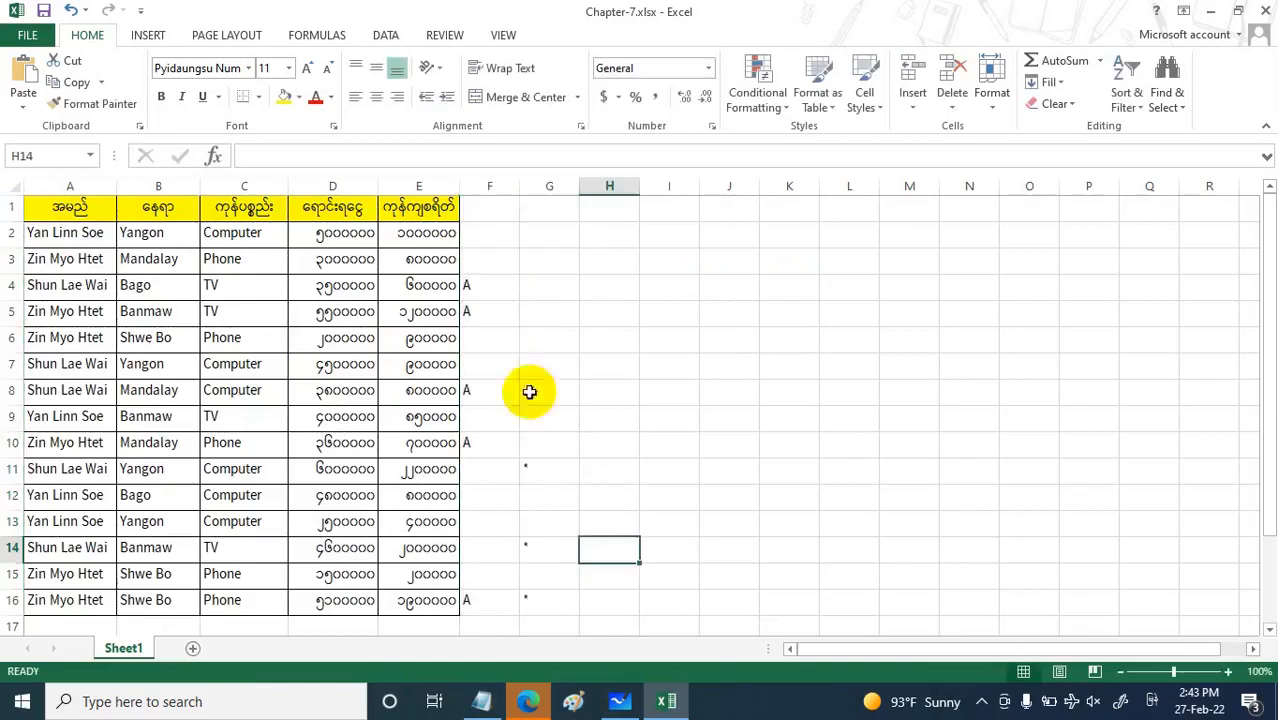
drag(471, 205, 543, 611)
scroll(542, 611, up, 2)
click(776, 500)
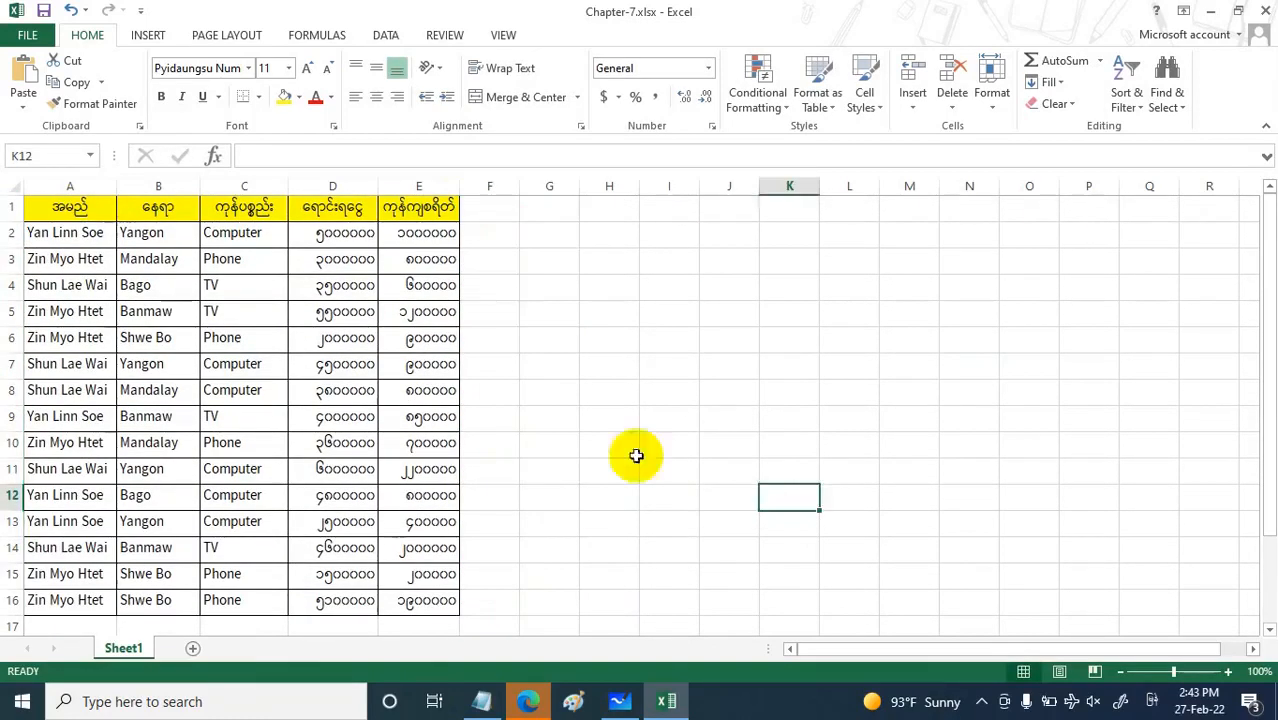
Step: Enter the Burmese digit ၄ in cell F2
click(490, 240)
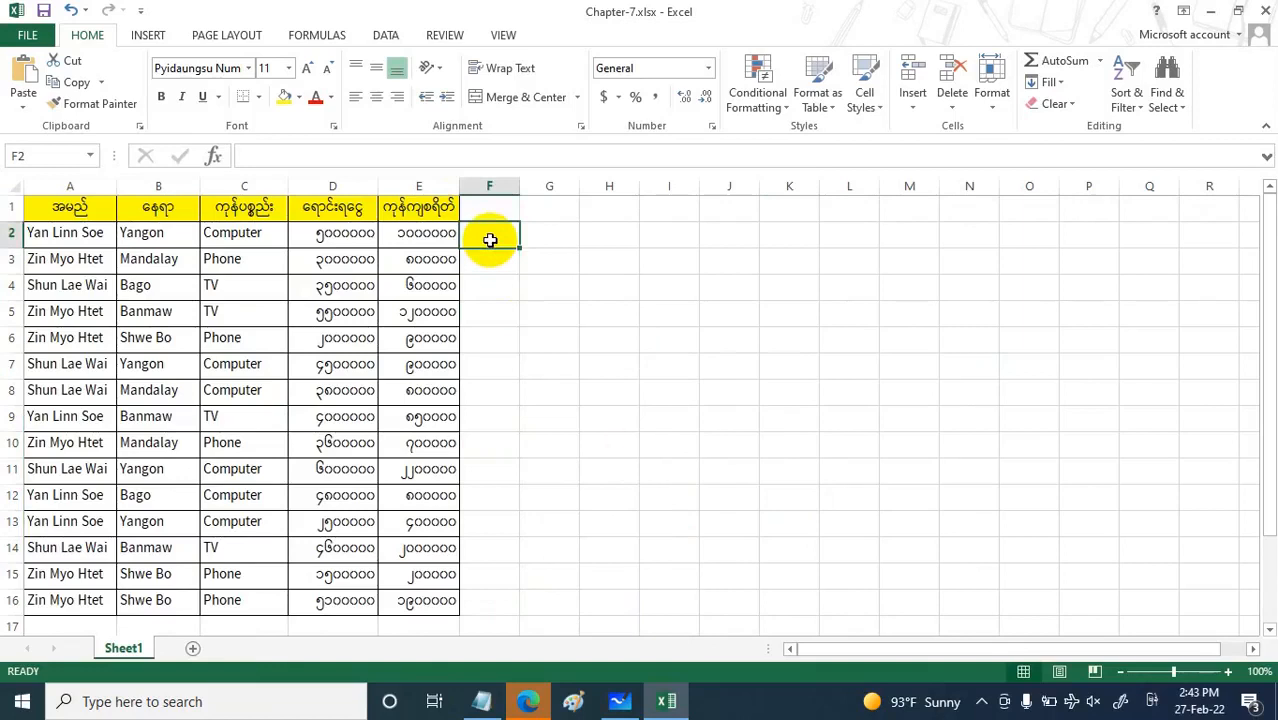
text(၄)
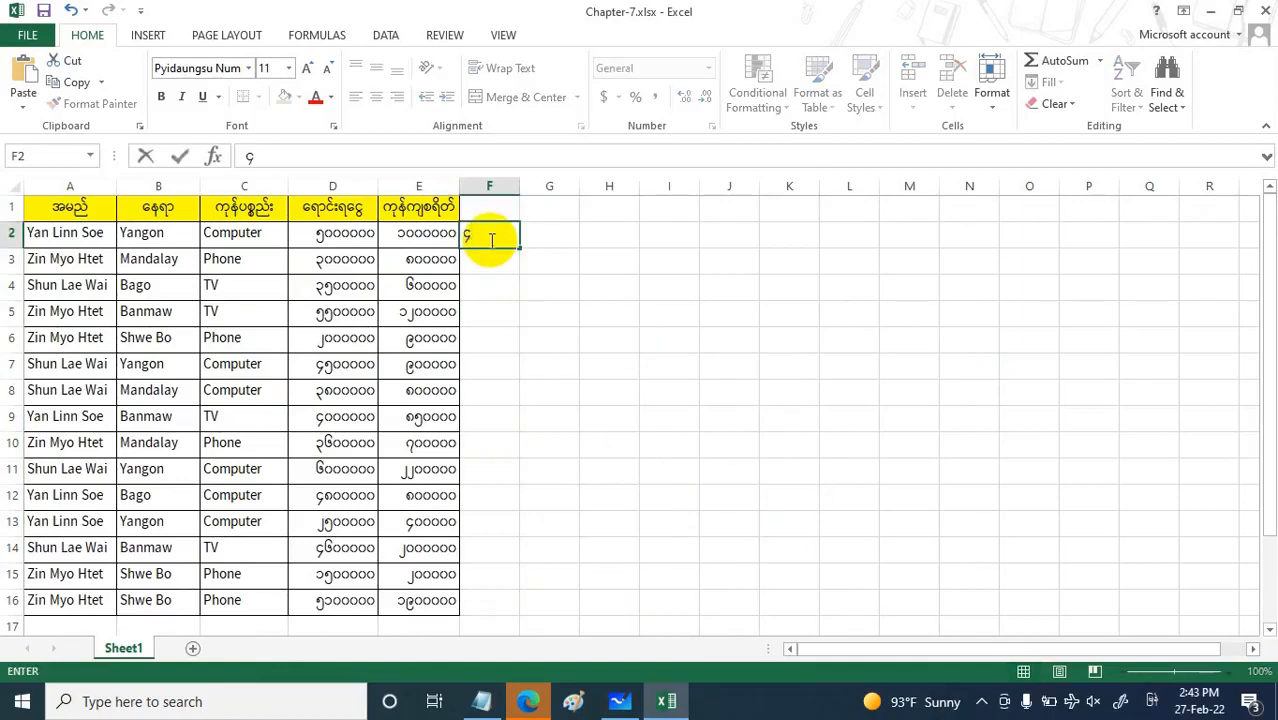
key(Return)
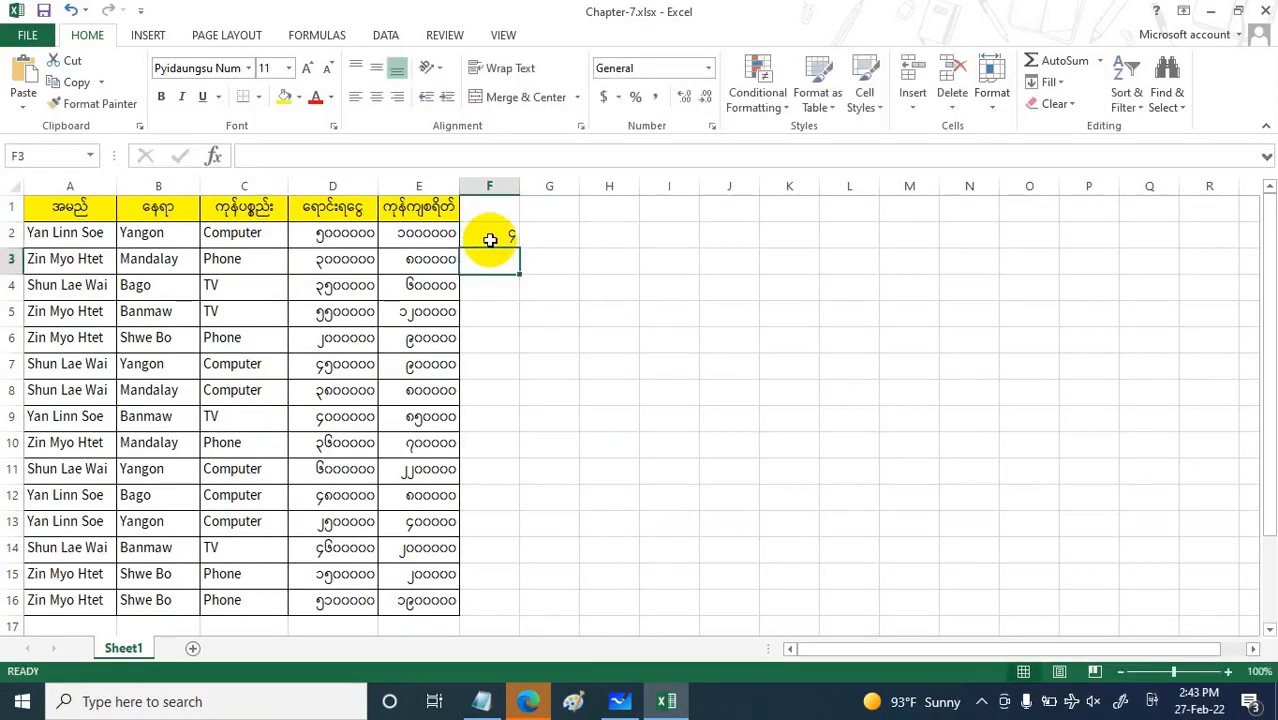
Step: Enter the Burmese digits ၈ in cell F3 and ၅ in cell F4
text(၈)
key(Return)
text(၅)
key(Return)
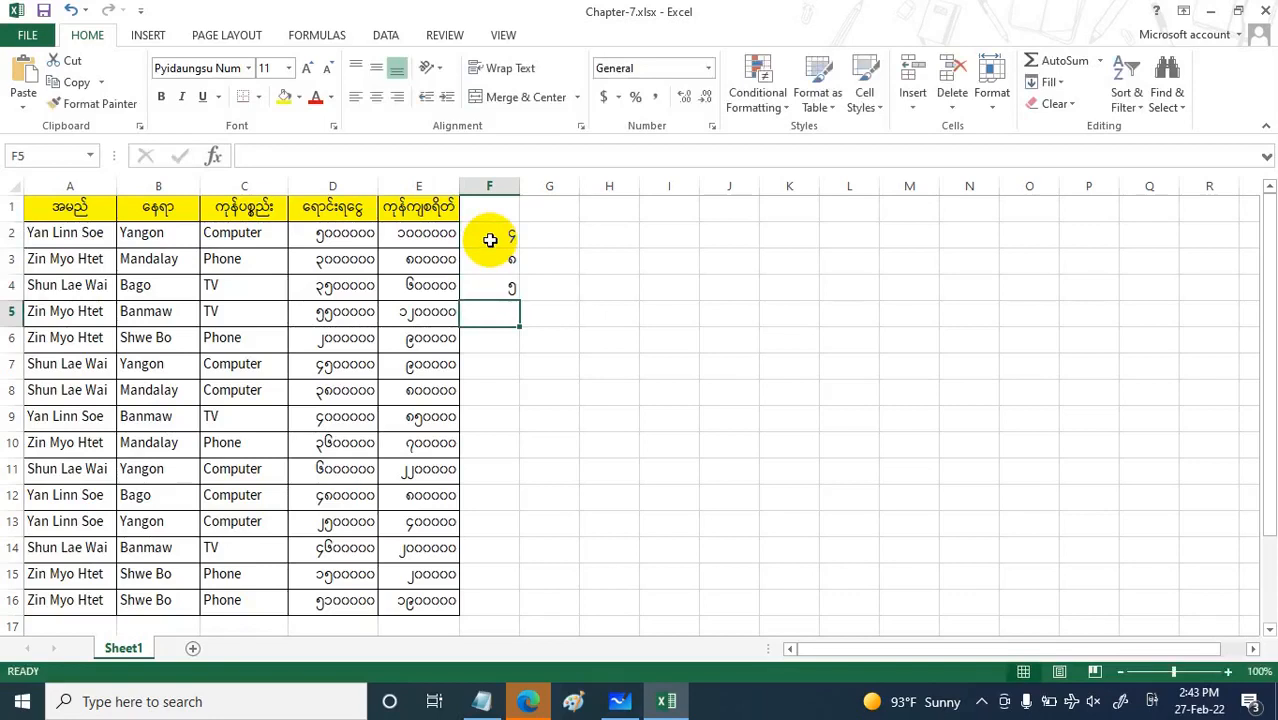
Step: Switch the keyboard input to English, then enter a in cell F5 and 6 in cell F6
text(ေ)
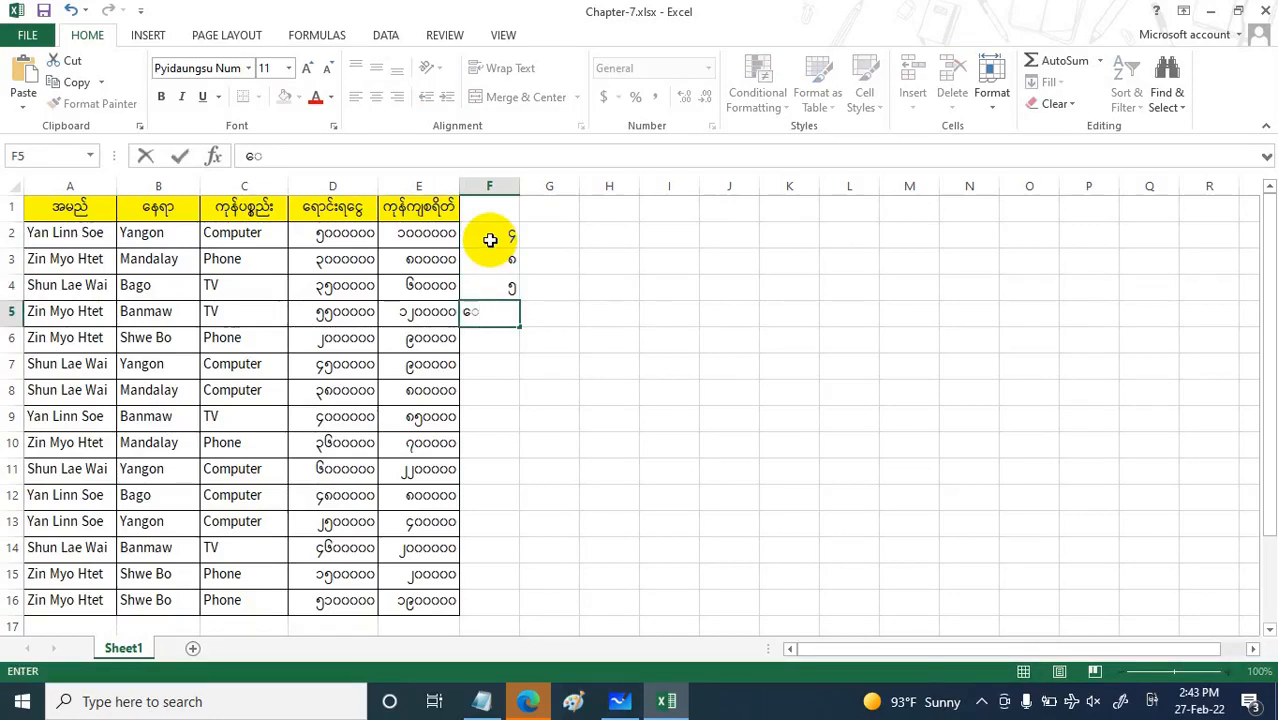
key(BackSpace)
key(super+space)
key(super+space)
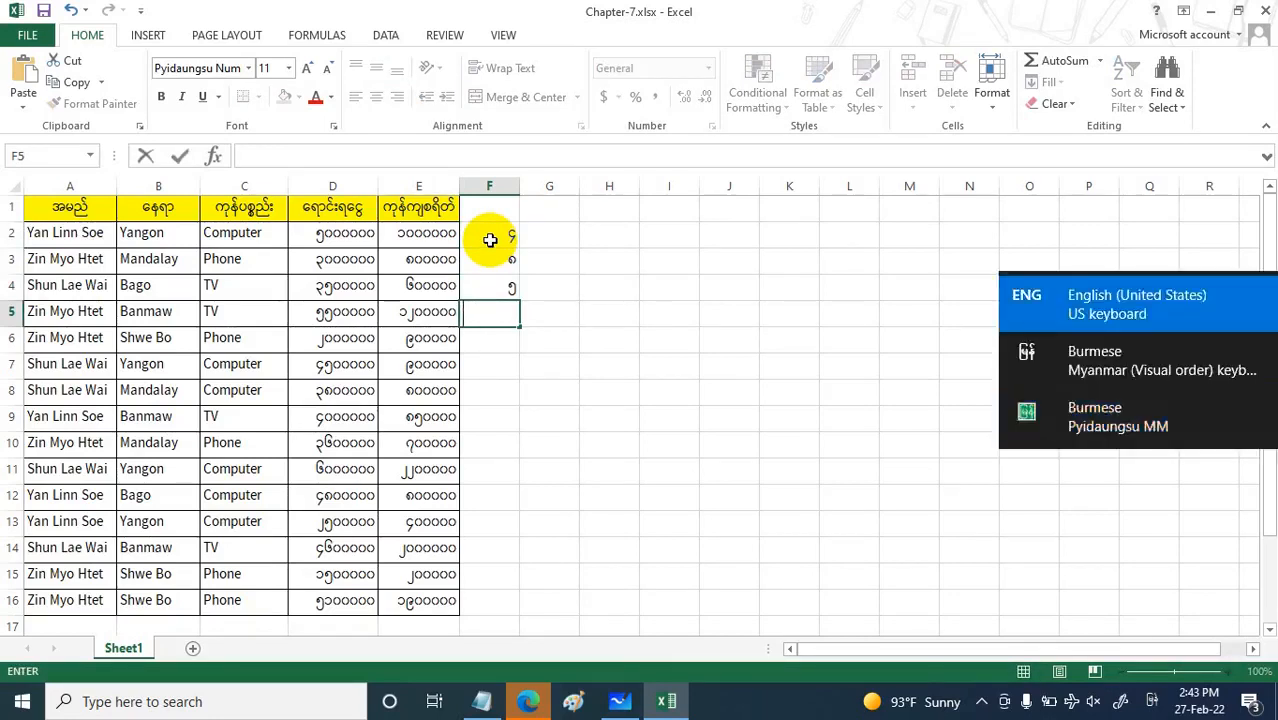
text(ေ)
key(BackSpace)
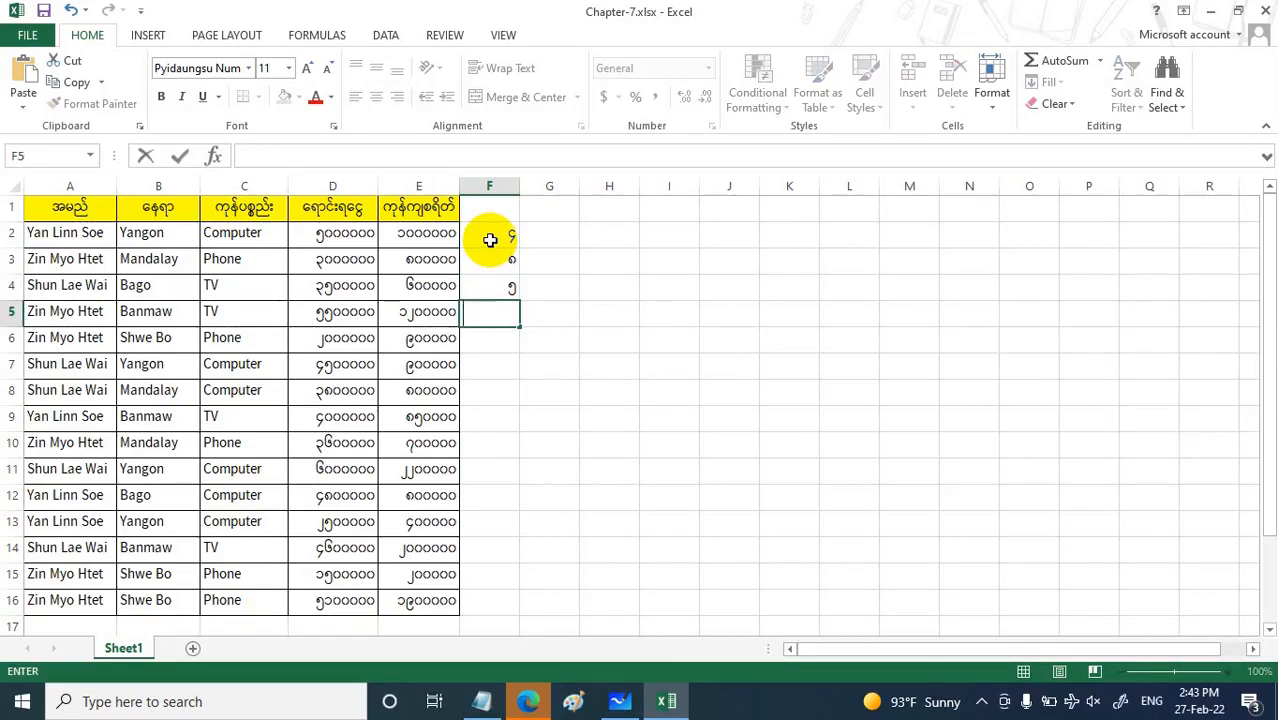
key(super+space)
key(super+space)
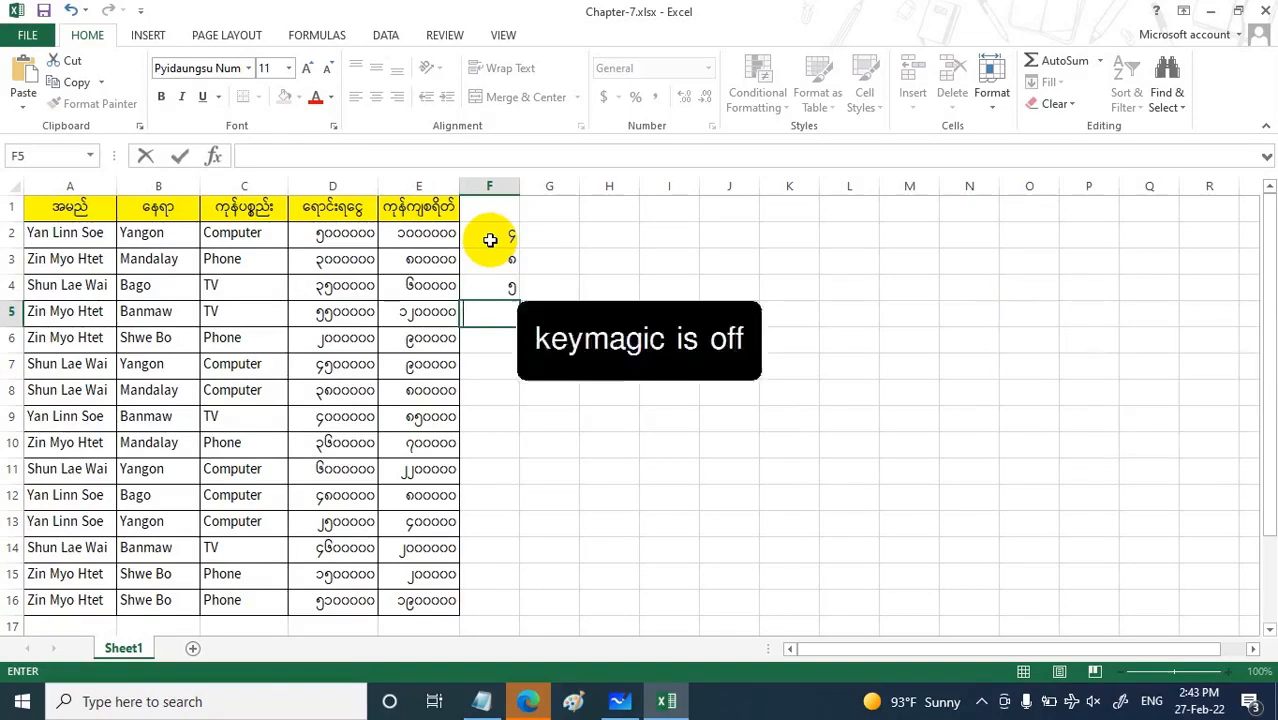
text(a)
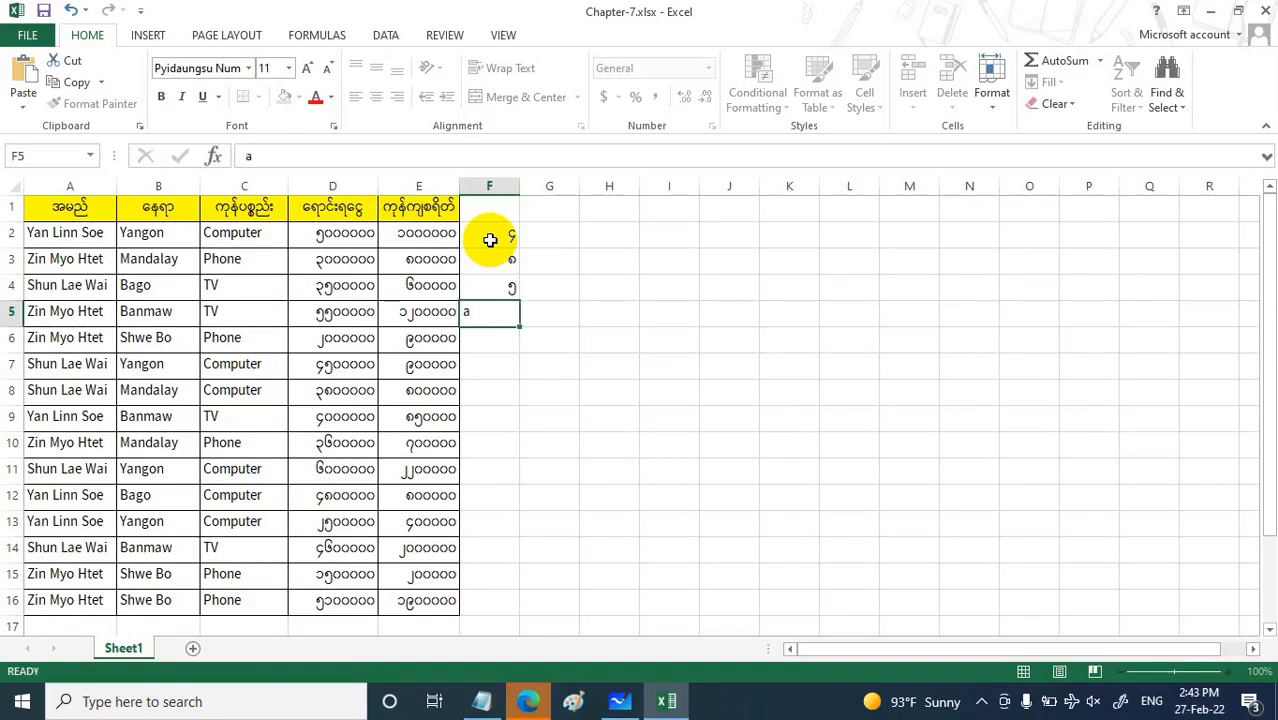
key(Return)
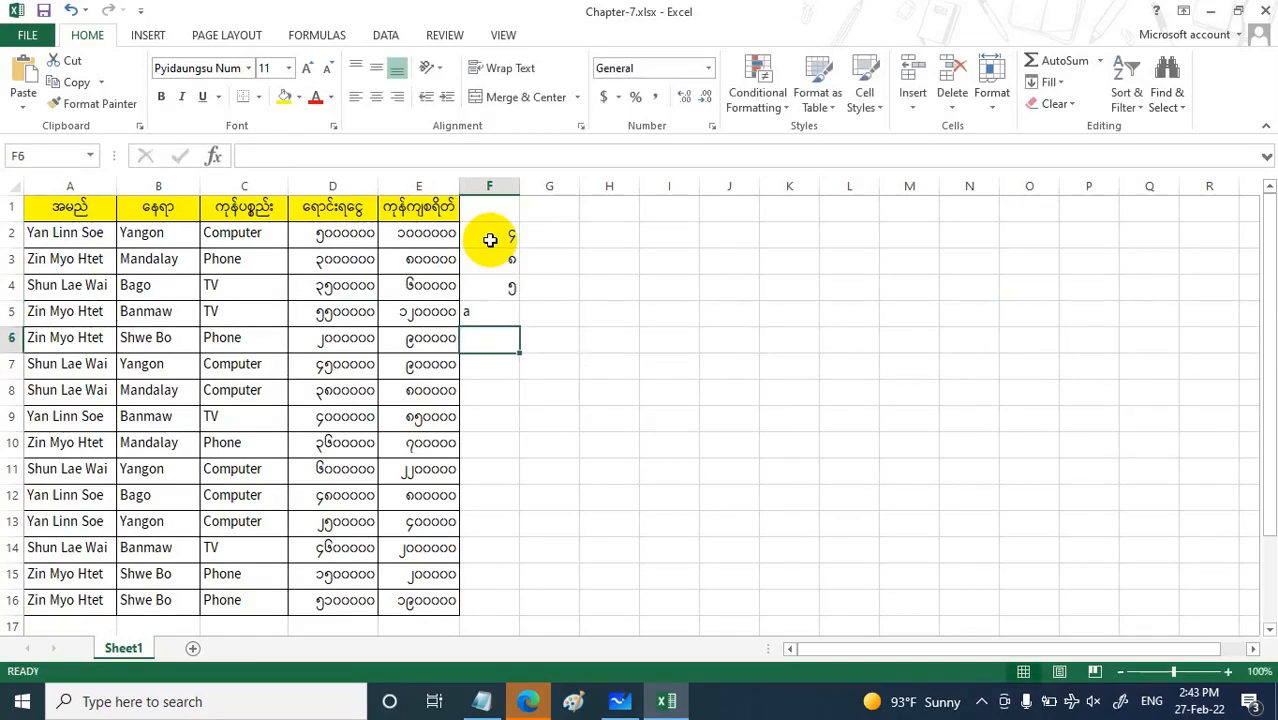
text(6)
key(Return)
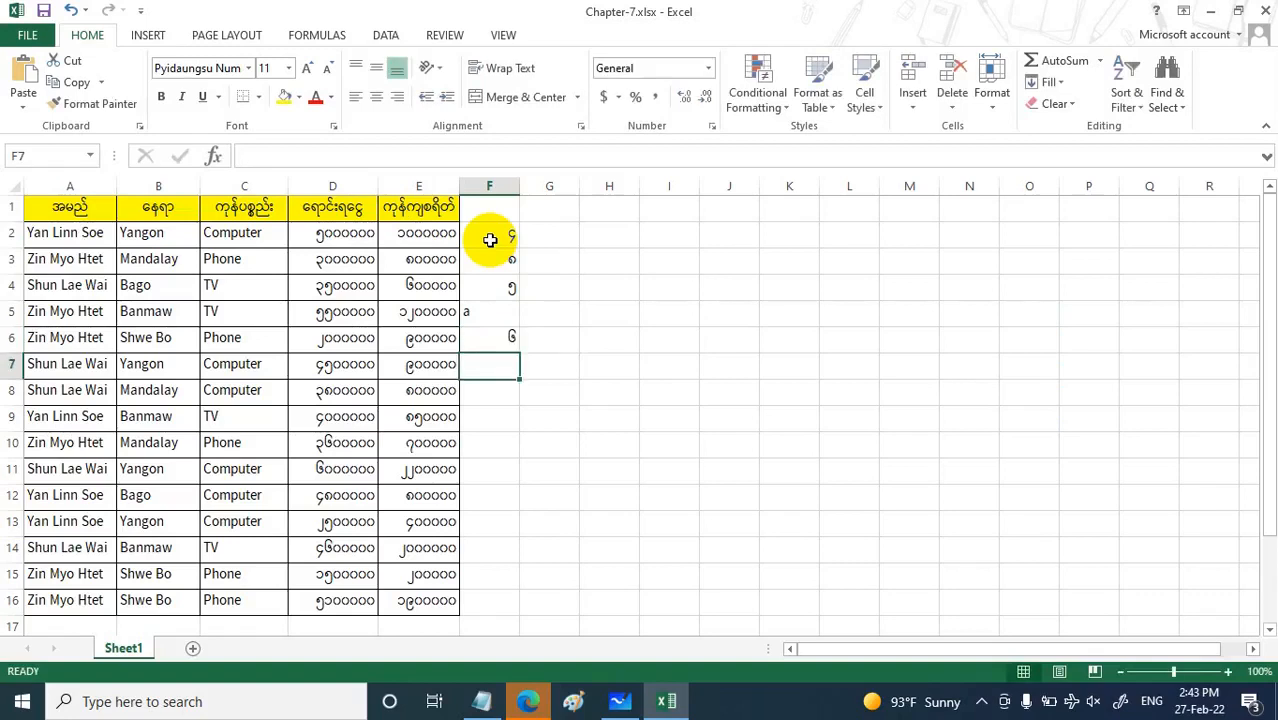
Step: Enter the formula =E2/F2 in cell G2 to divide the cost by the number beside it
click(495, 241)
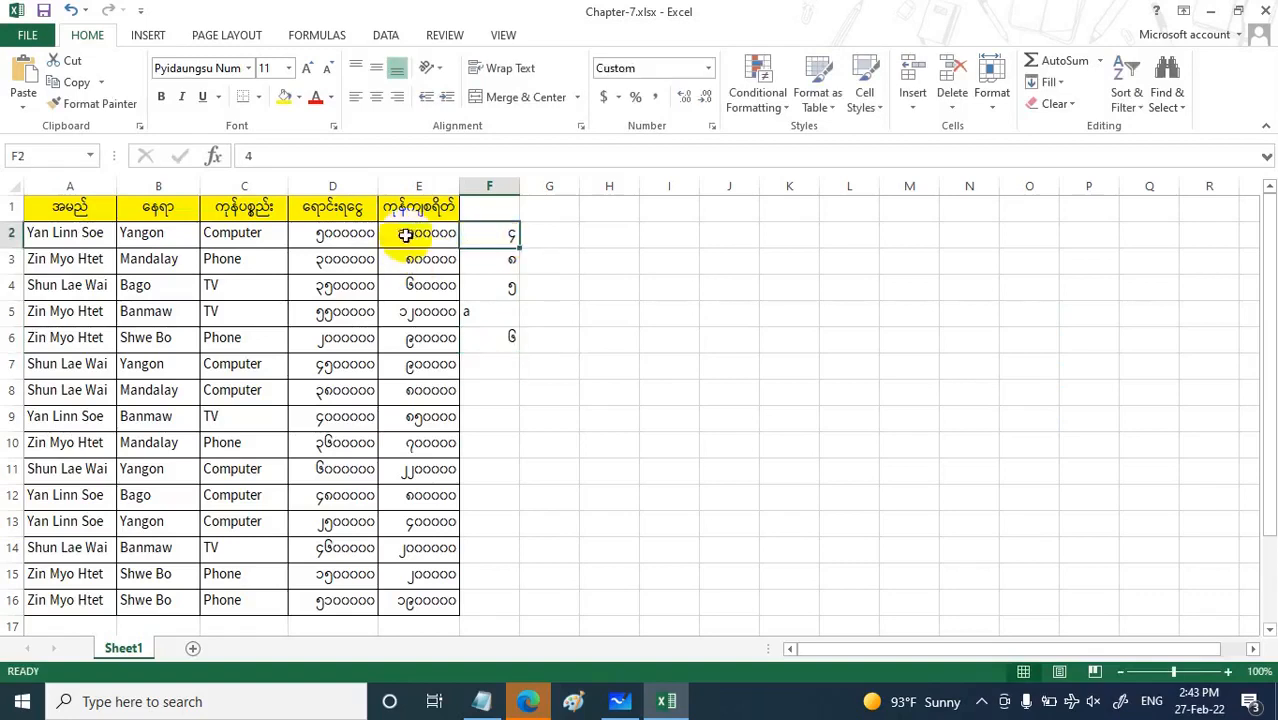
click(556, 238)
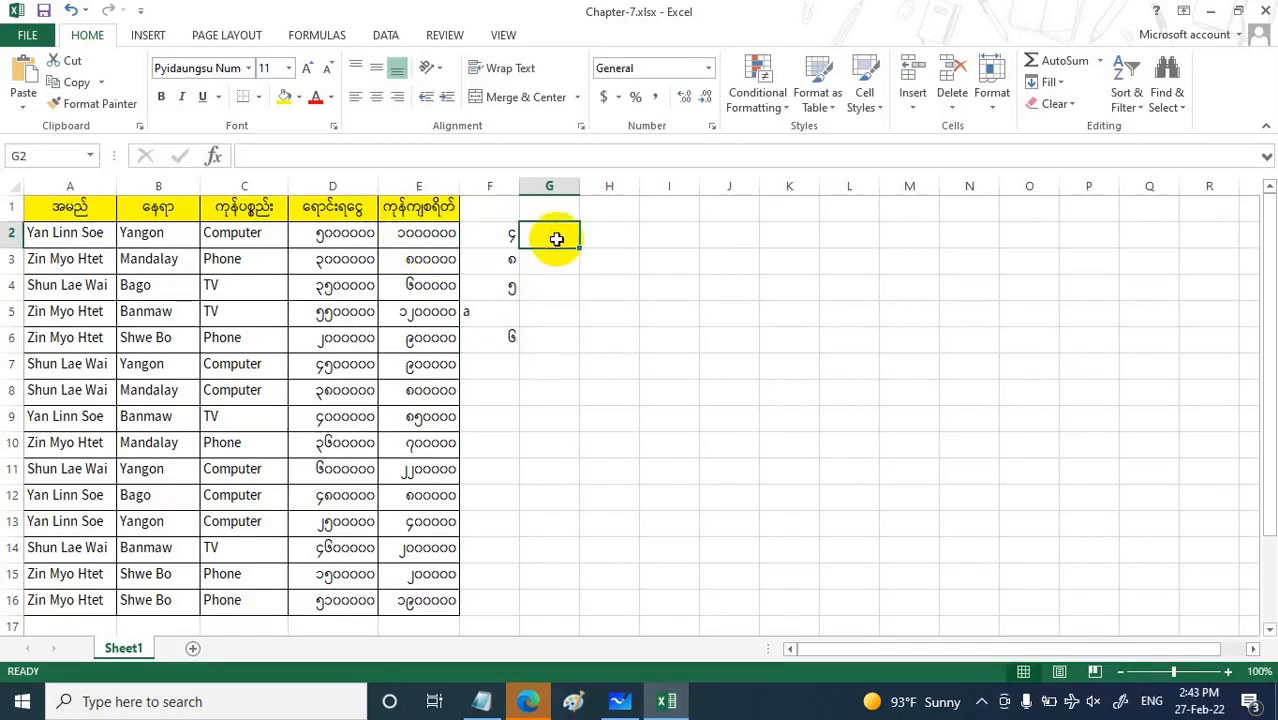
text(=)
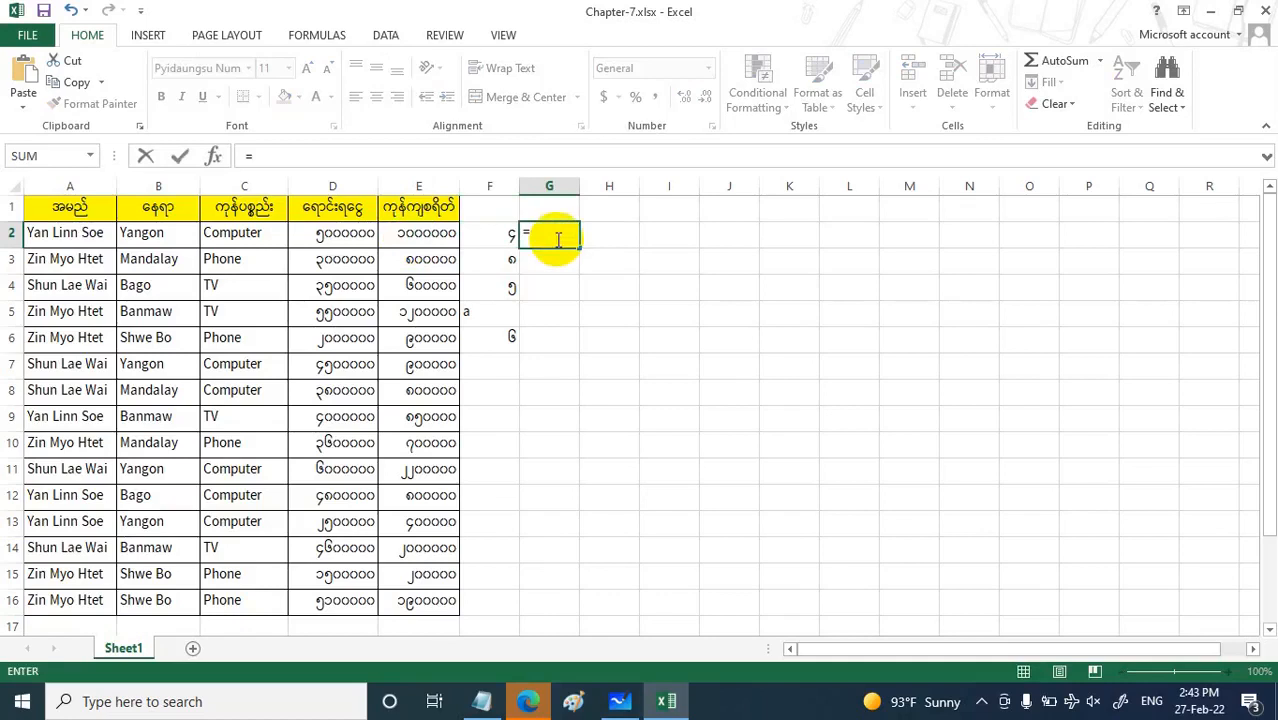
click(440, 238)
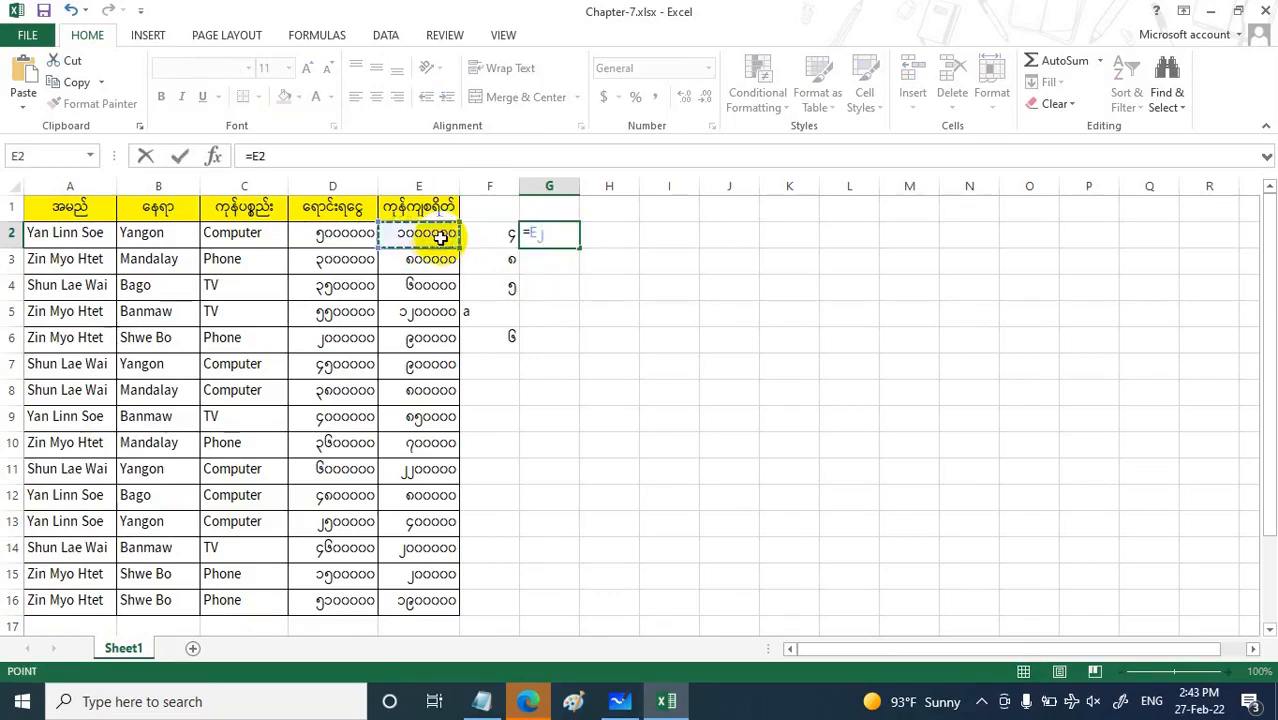
text(/)
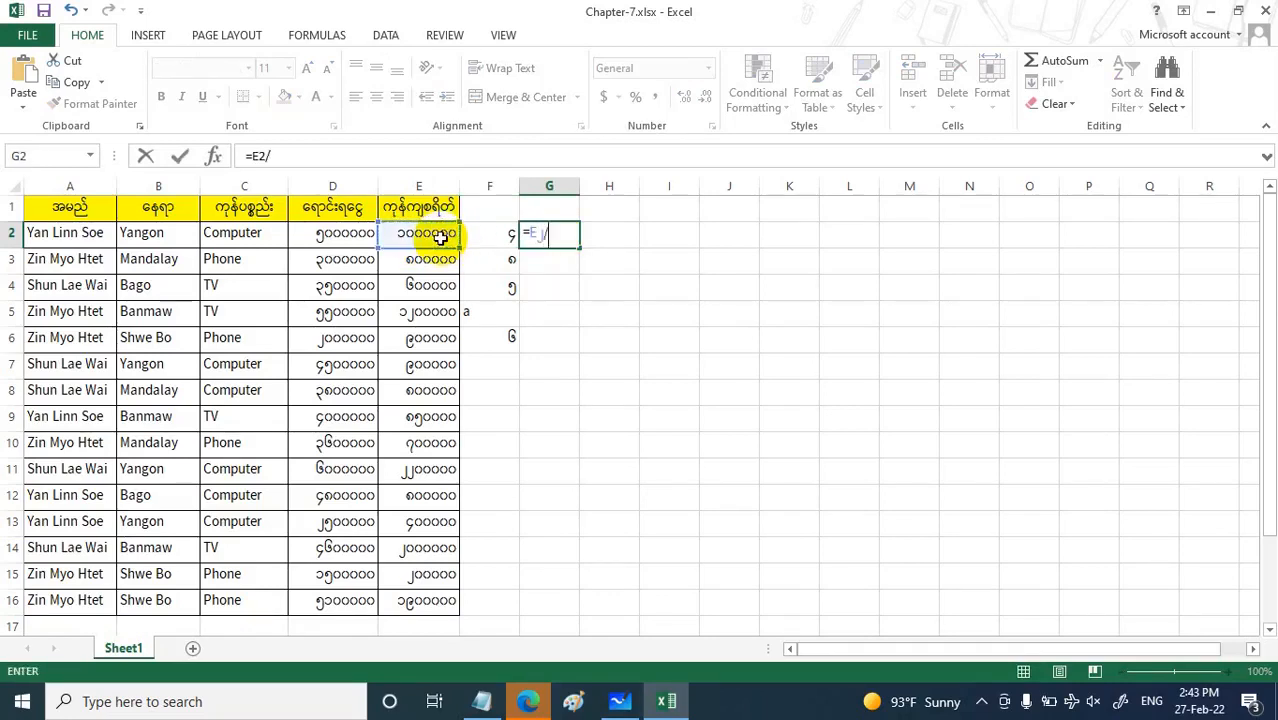
click(503, 233)
key(Return)
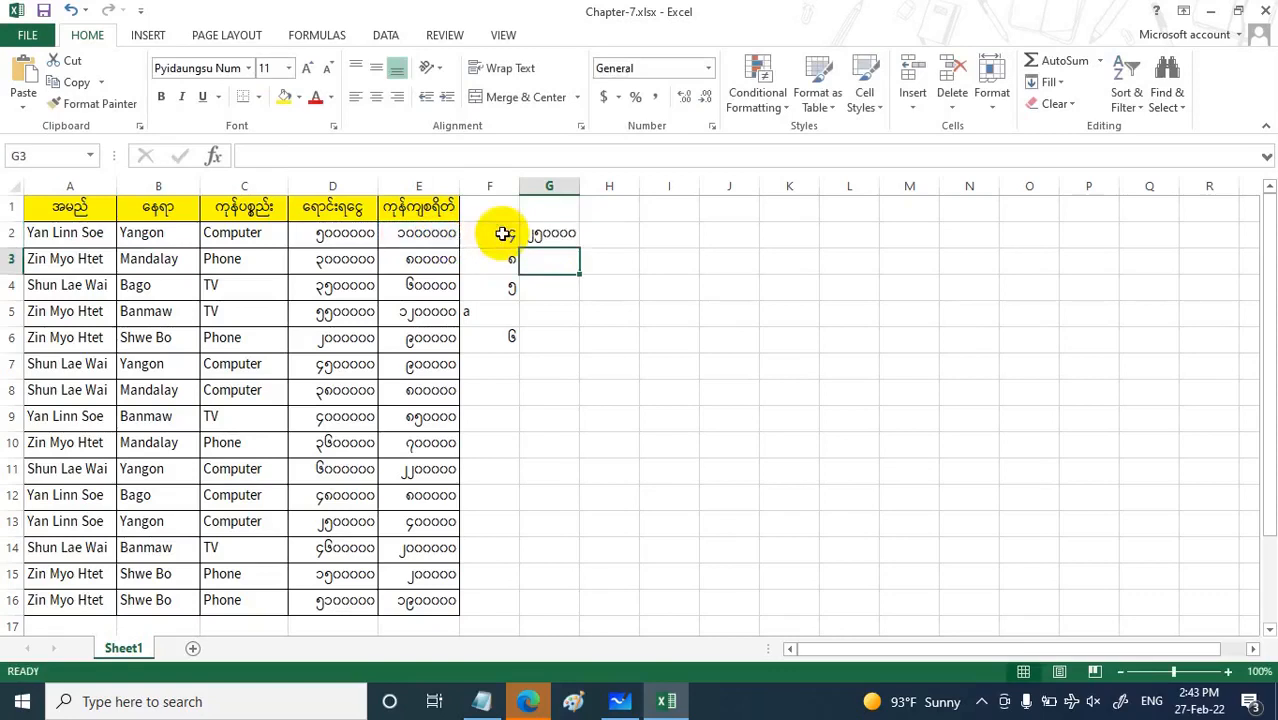
Step: Fill the division formula from G2 down to G6 and widen column G
click(568, 233)
drag(578, 249, 580, 348)
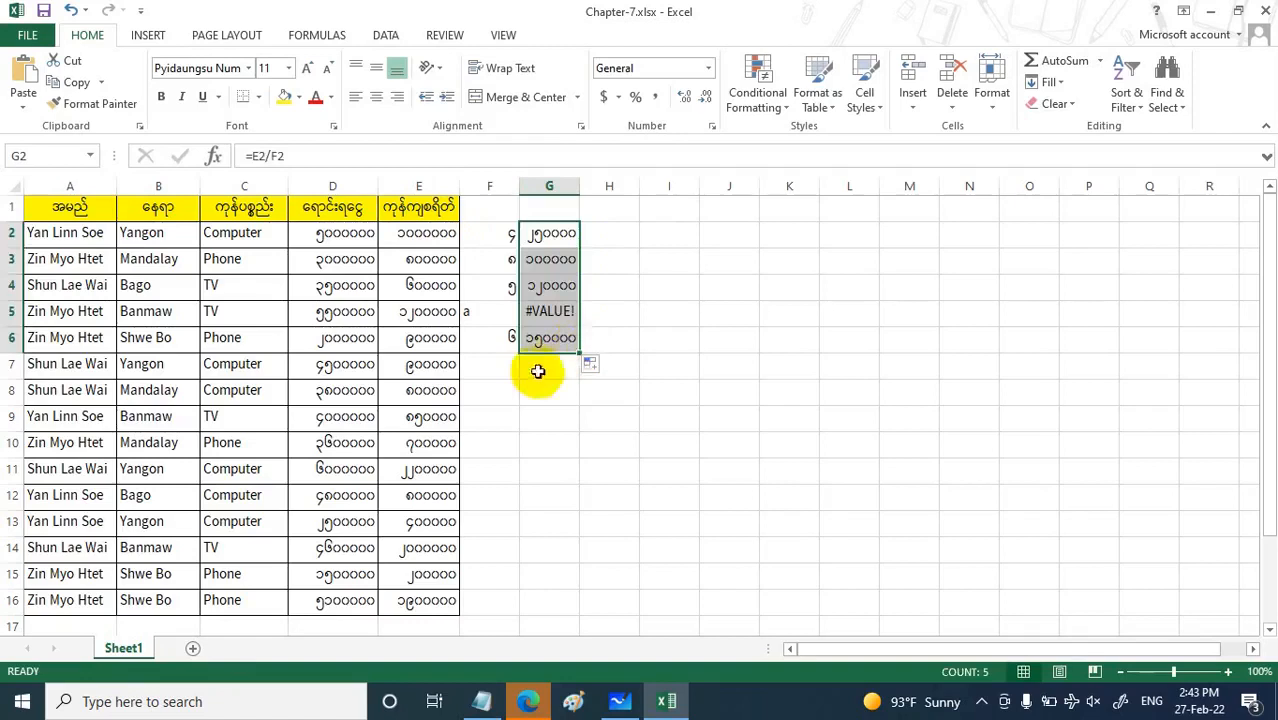
click(537, 370)
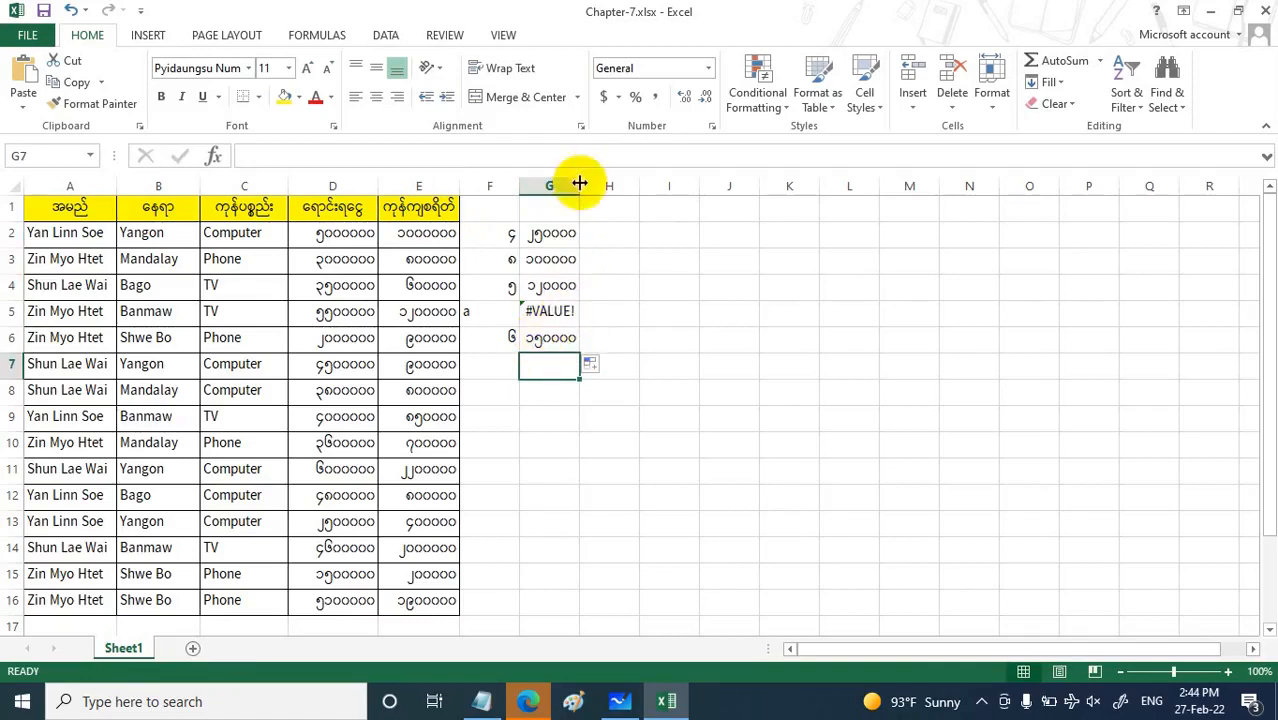
drag(579, 183, 617, 185)
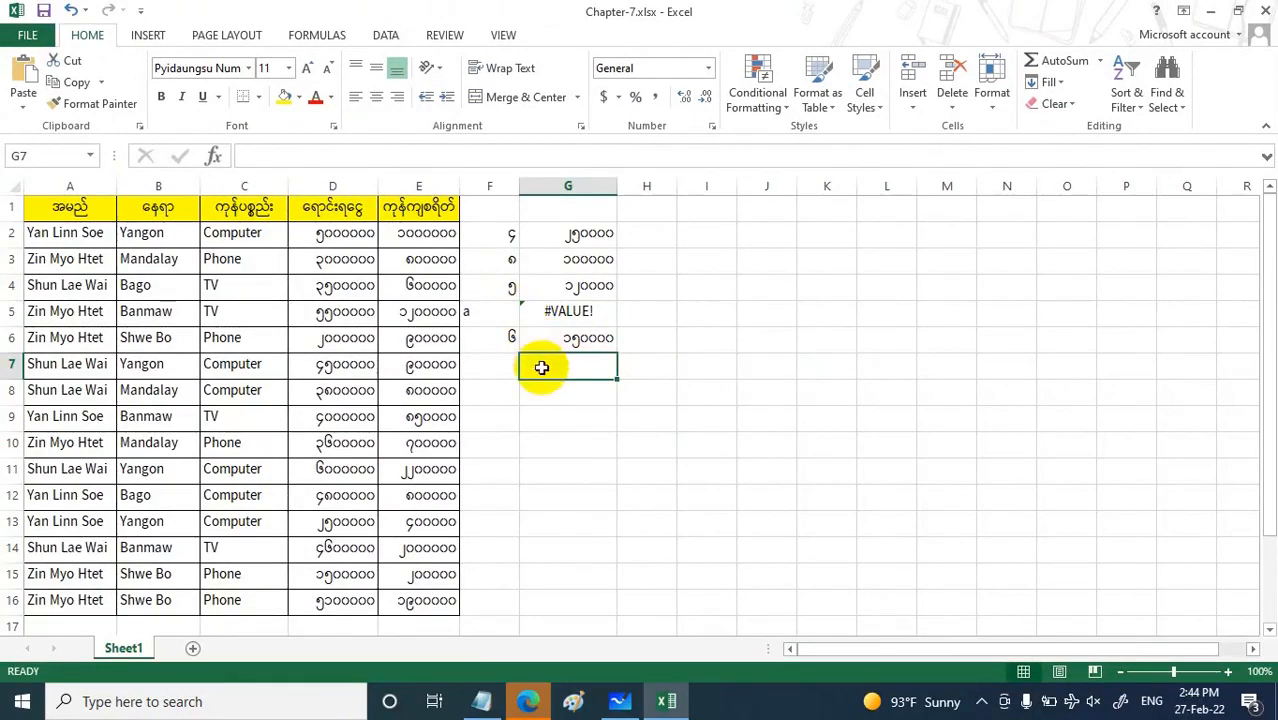
Step: Switch to the Notepad notes and start the formula =iferror( on a new line below the second Burmese condition
click(481, 701)
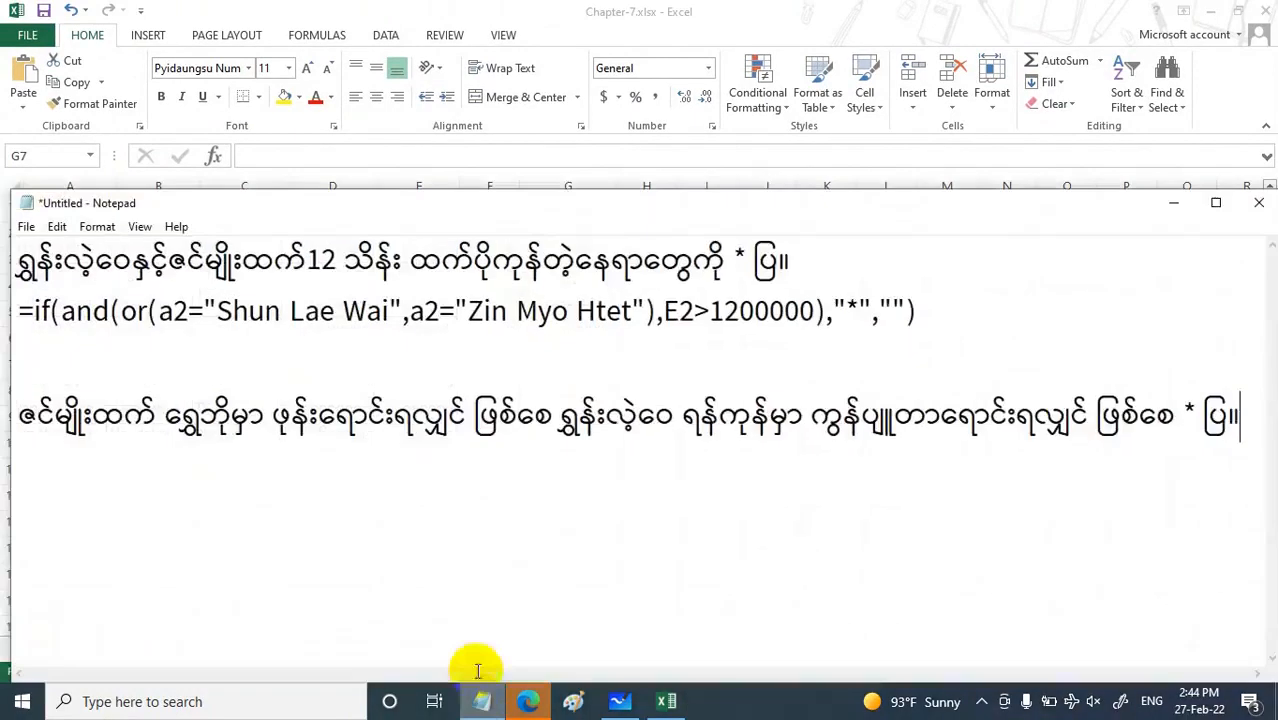
drag(516, 206, 503, 126)
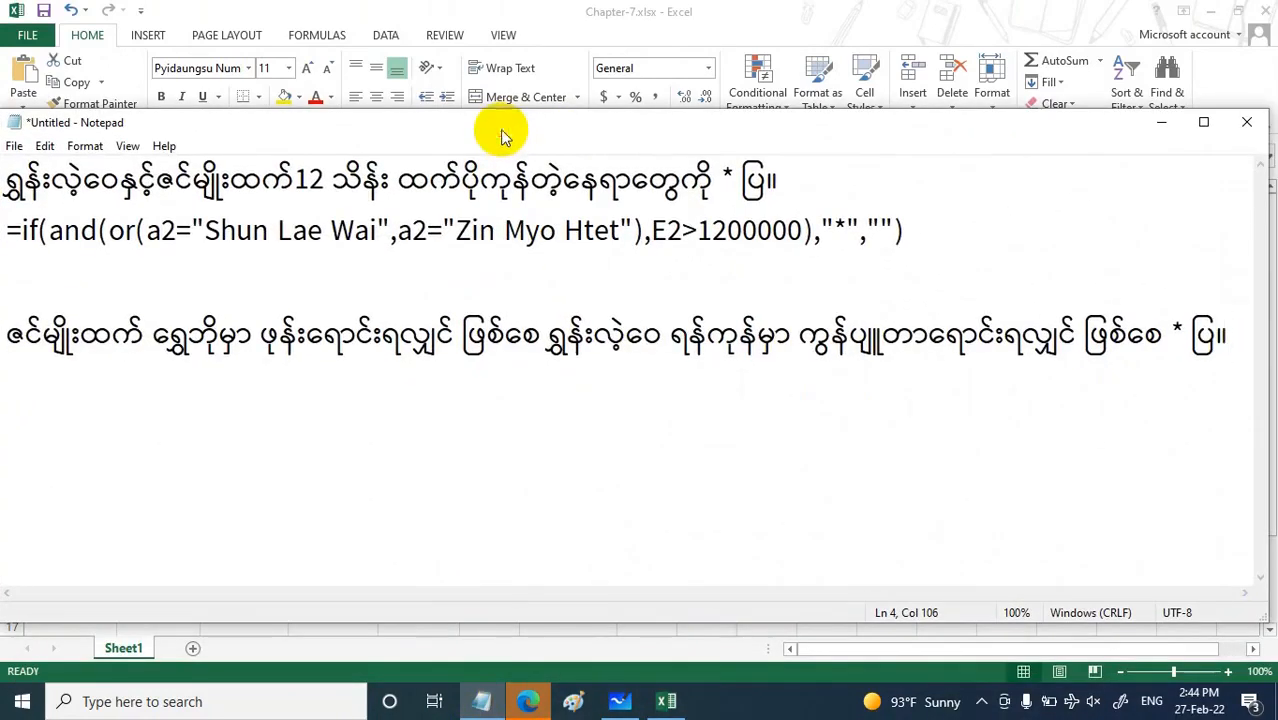
key(ctrl+a)
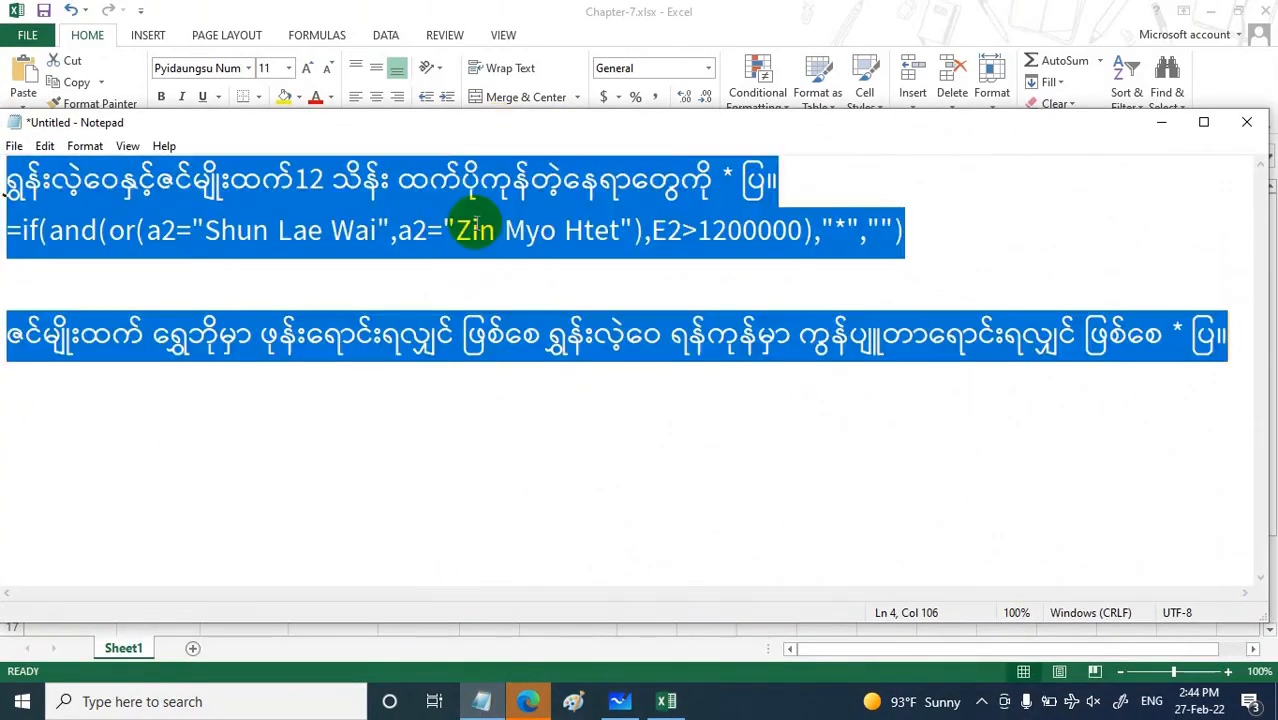
click(1240, 333)
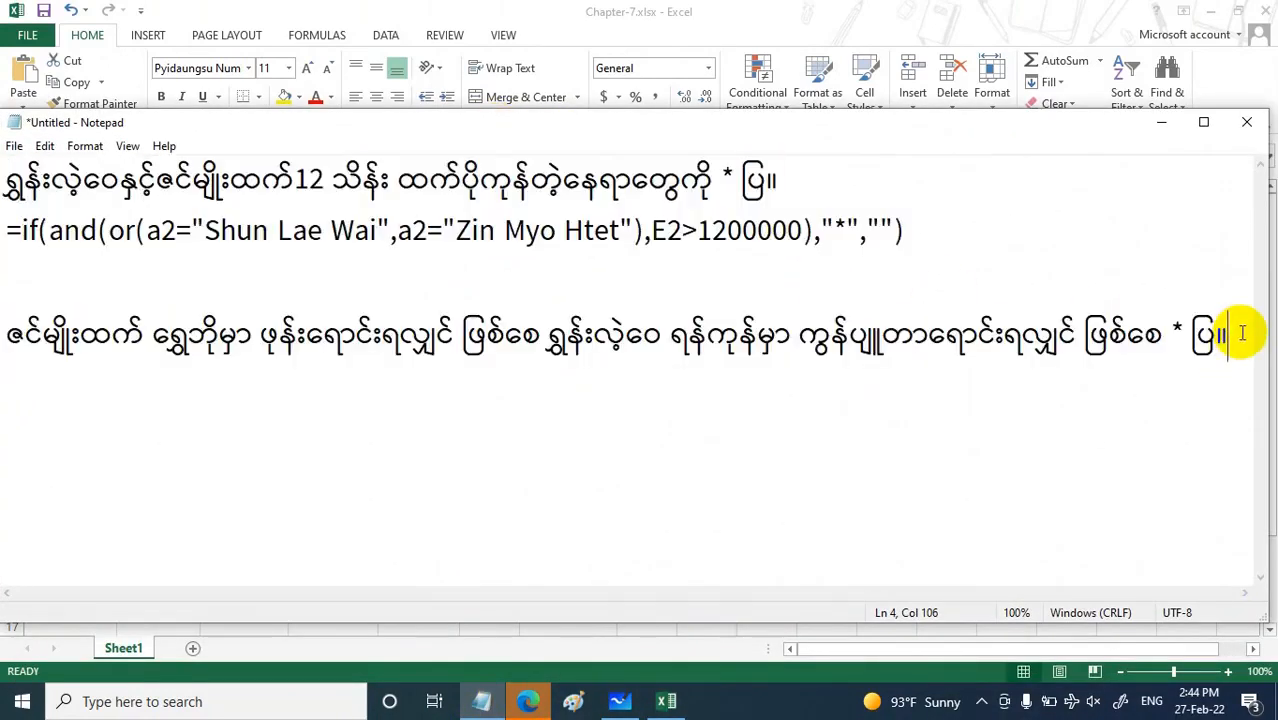
key(Return)
text(=if()
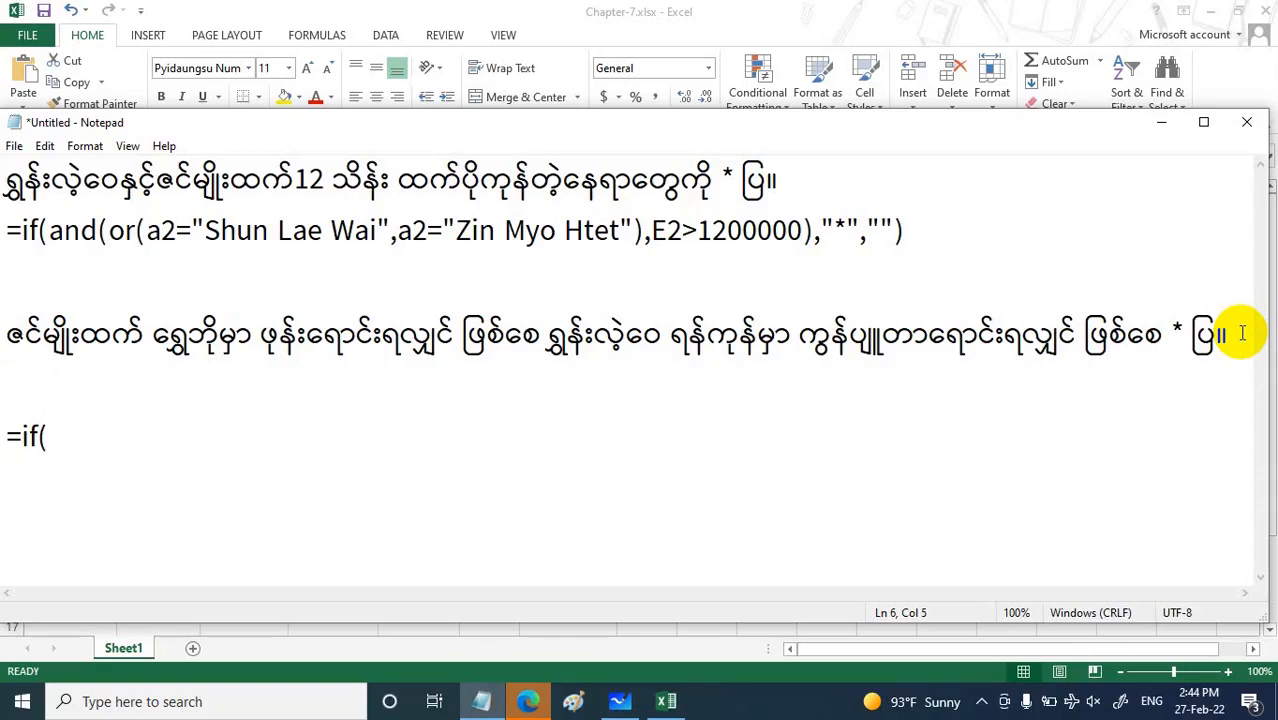
key(BackSpace)
text(error()
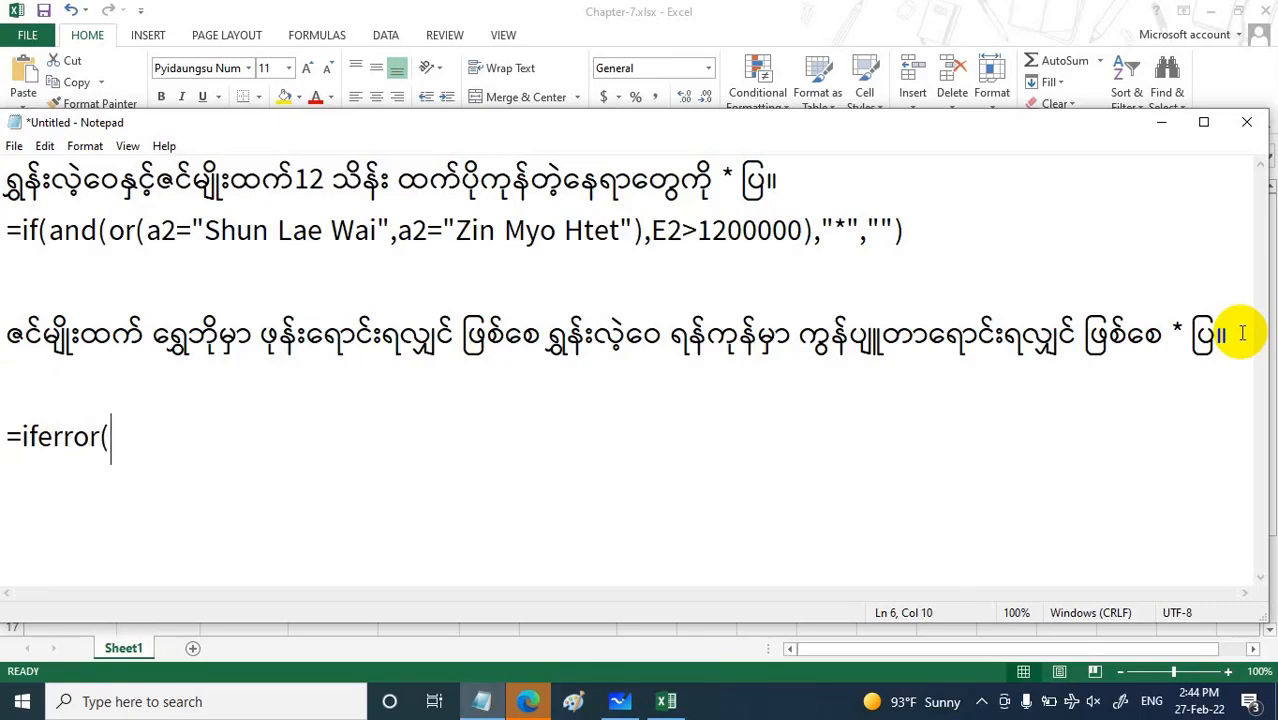
Step: Complete the IFERROR outline with blank space for the first argument, "" as the second argument and a closing parenthesis
text(,)
key(BackSpace)
text(,   ))
click(170, 436)
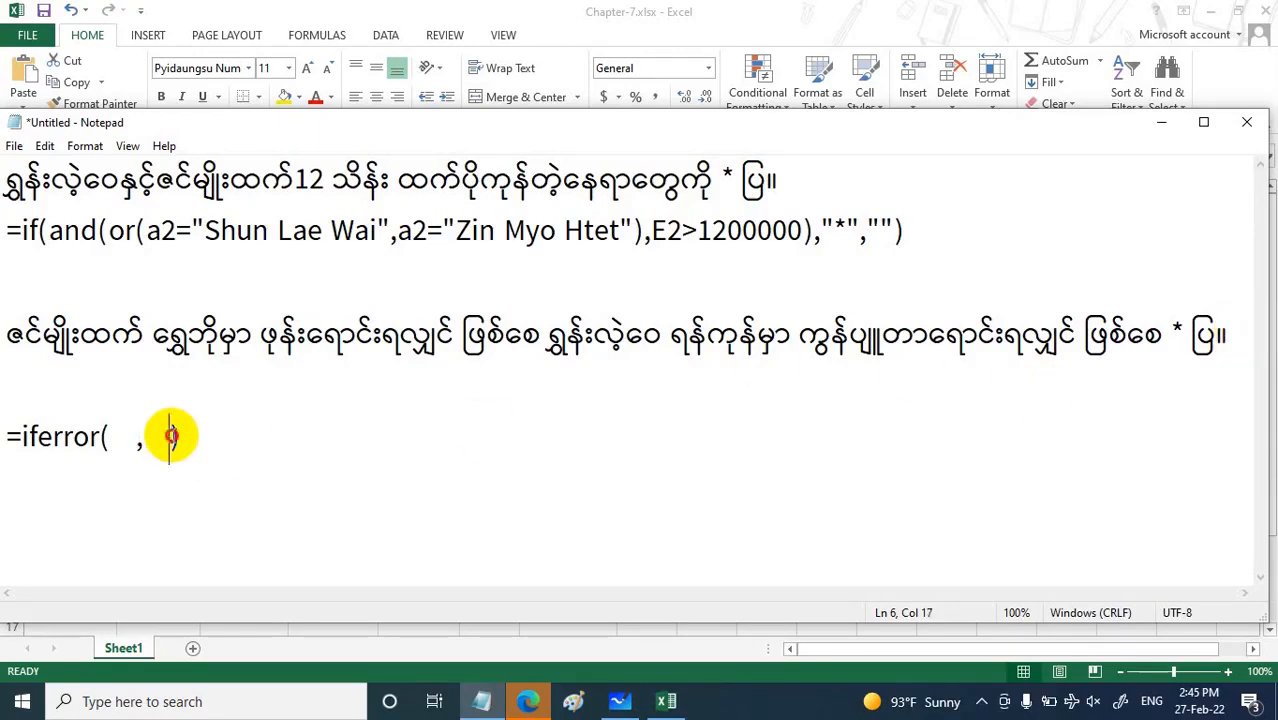
click(145, 438)
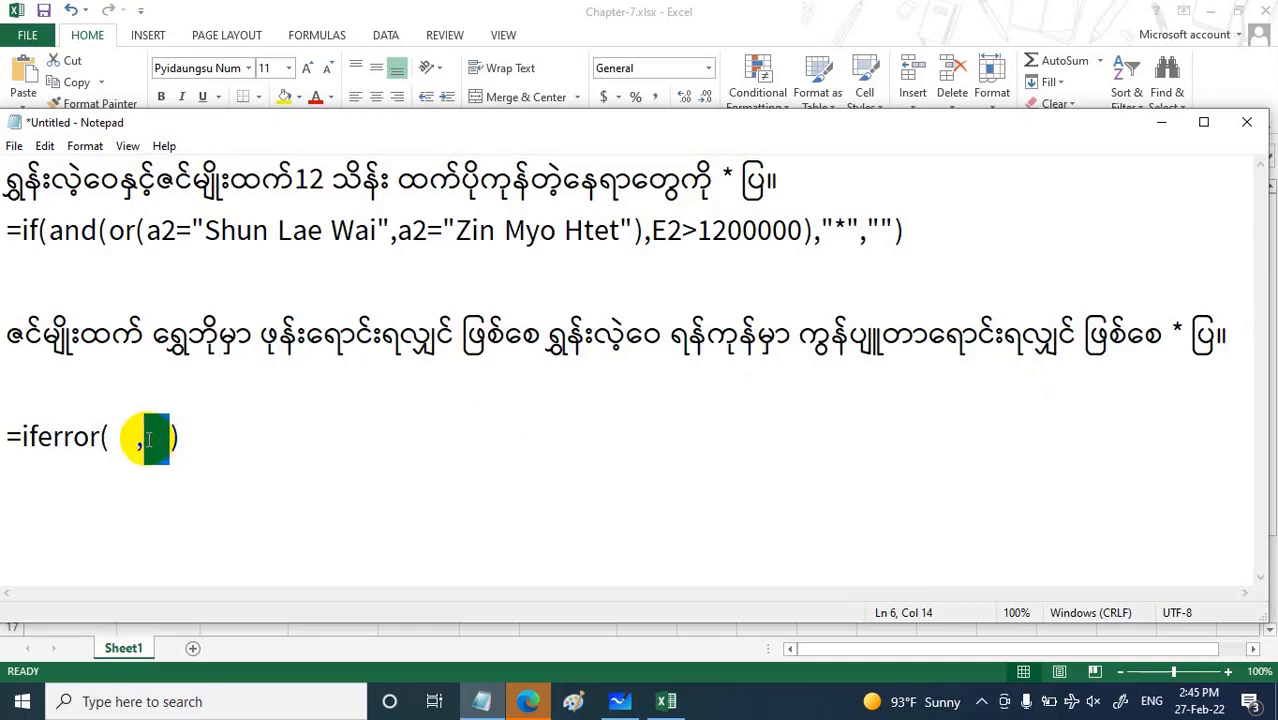
text("")
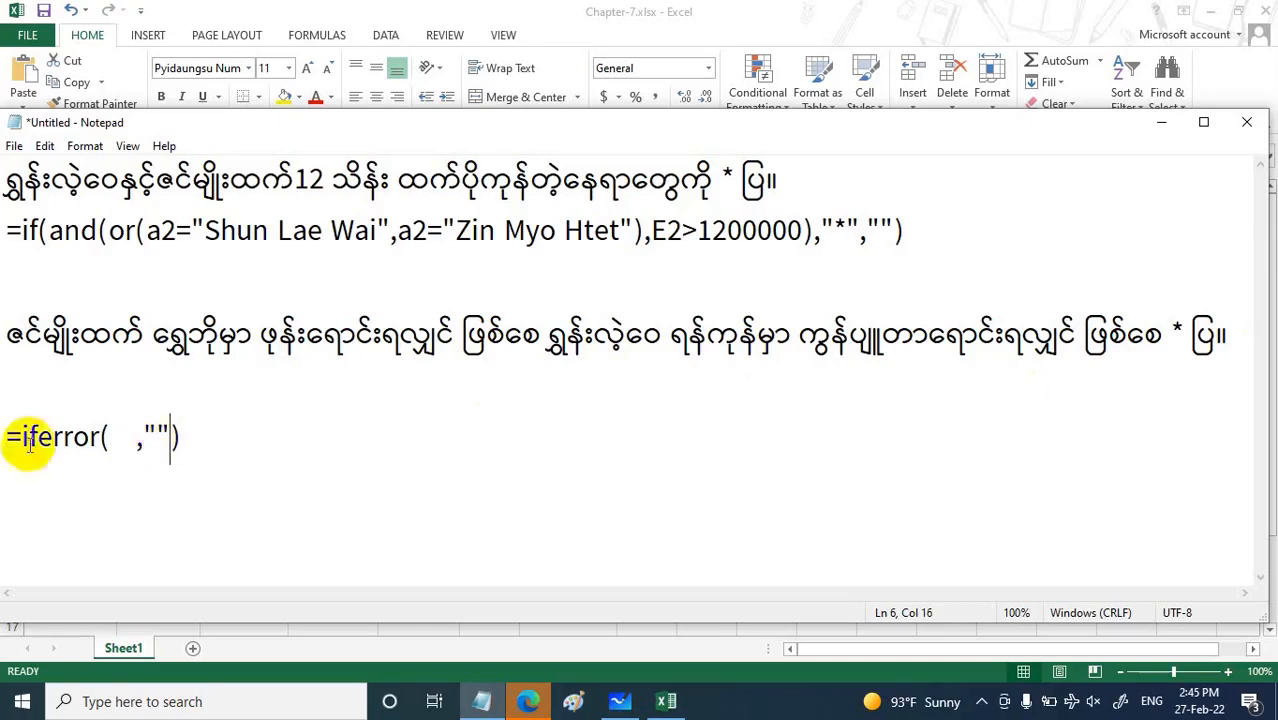
Step: Return to the Excel sheet and copy the formula text =E2/F2 from cell G2
drag(437, 131, 555, 397)
click(572, 242)
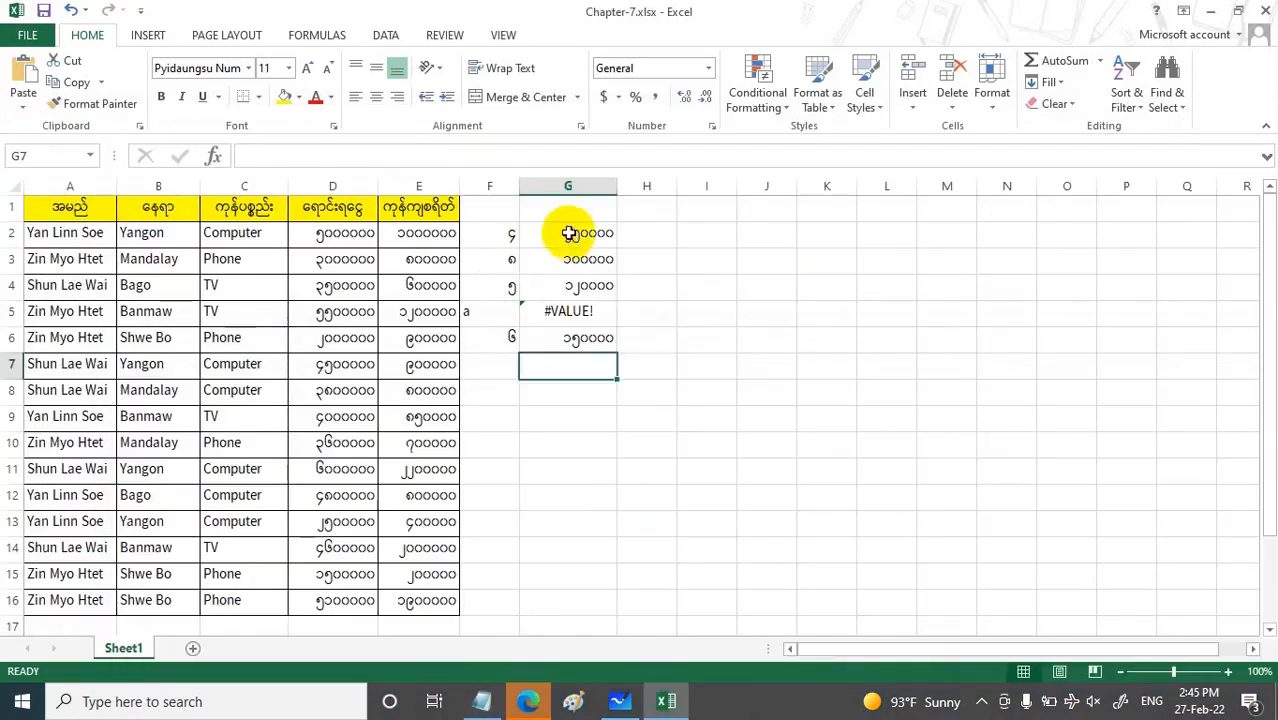
click(569, 233)
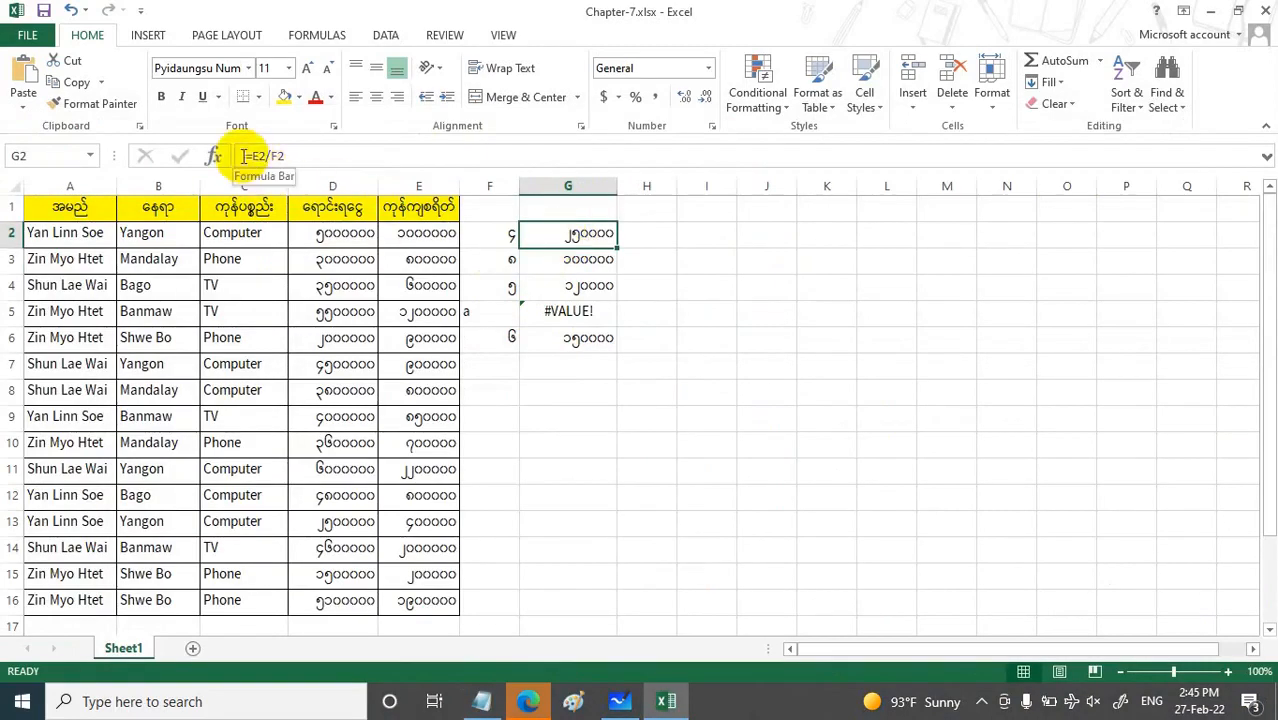
drag(247, 156, 285, 157)
key(ctrl+c)
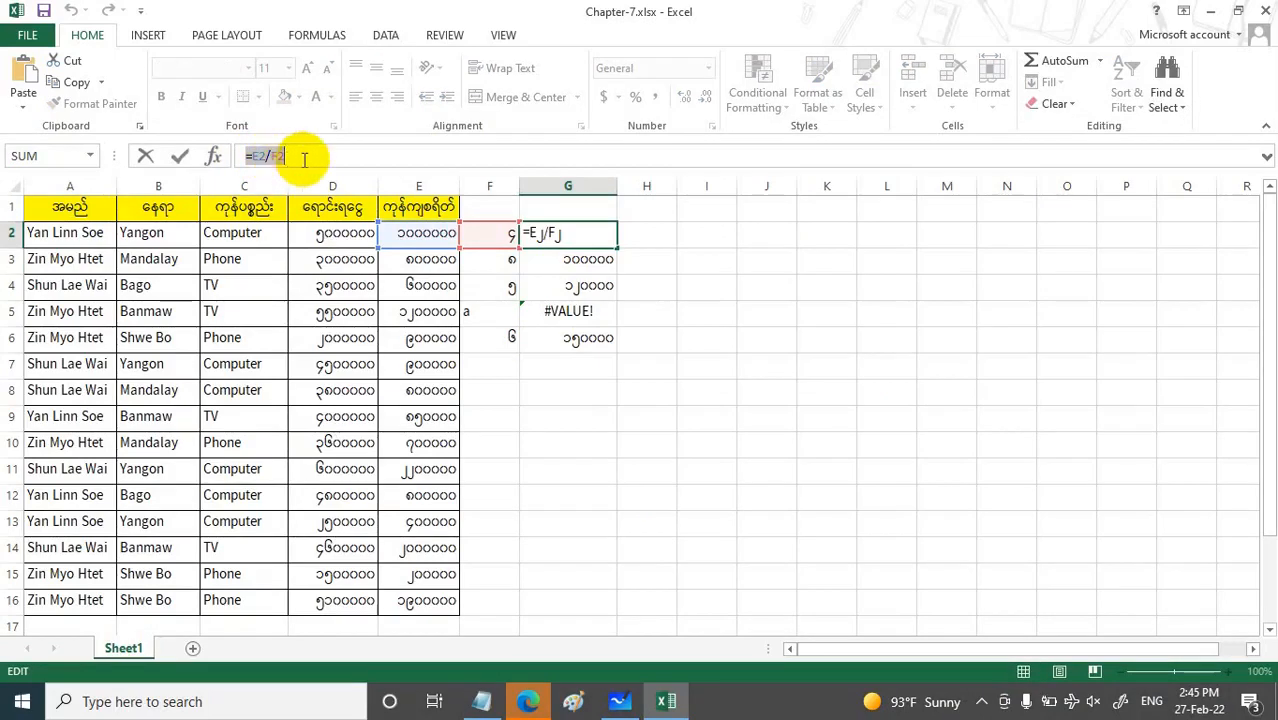
click(305, 156)
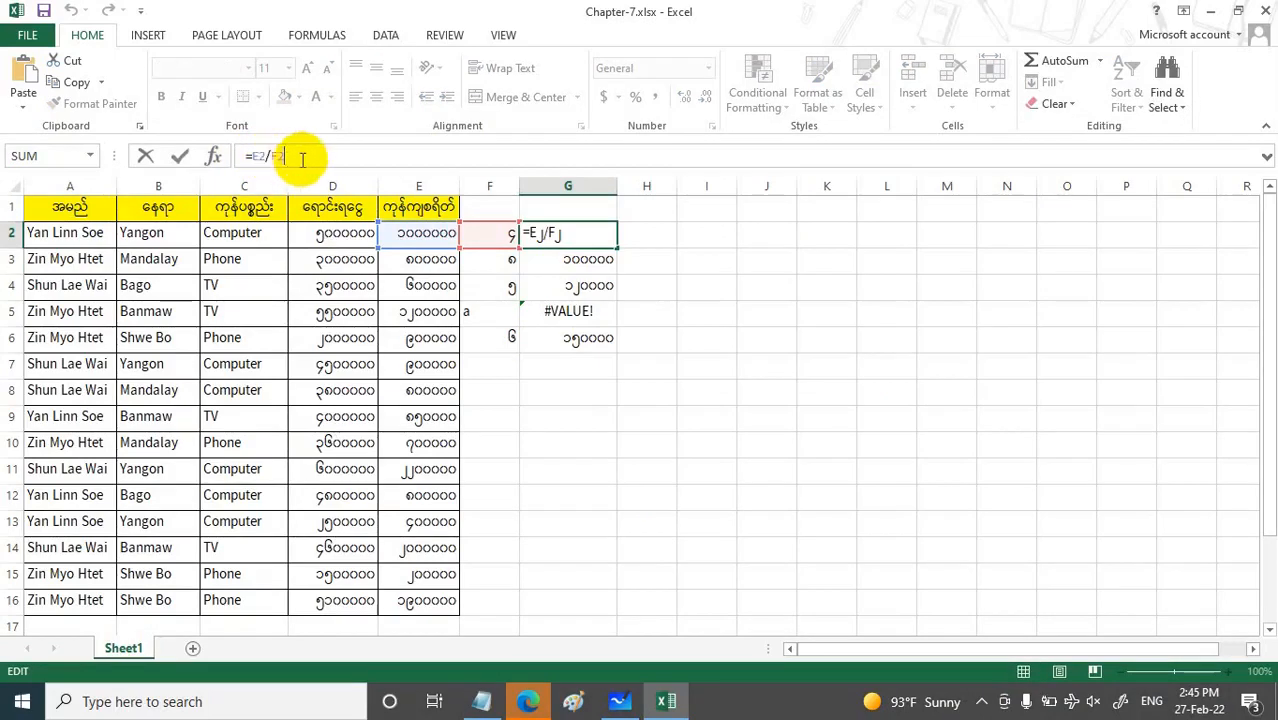
Step: In the Notepad notes, paste the copied division as IFERROR's first argument and remove its extra equals sign, giving =iferror(E2/F2,"")
click(481, 701)
drag(414, 391, 412, 259)
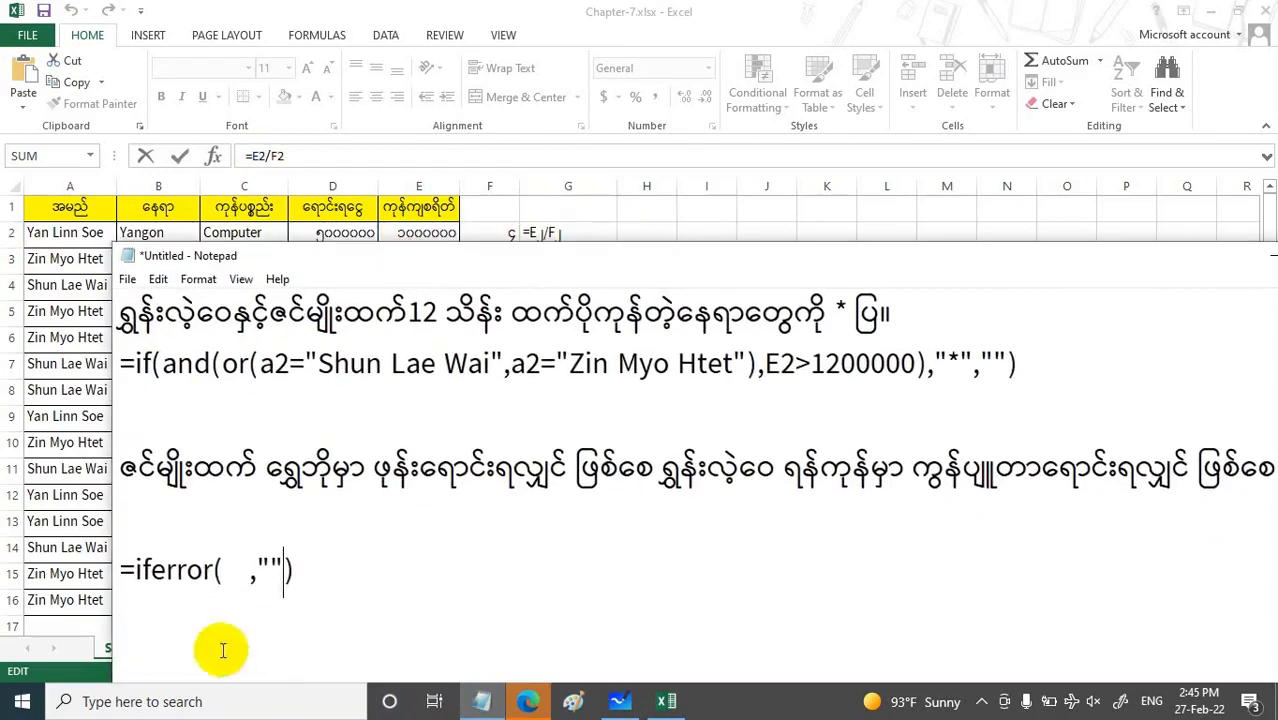
click(245, 577)
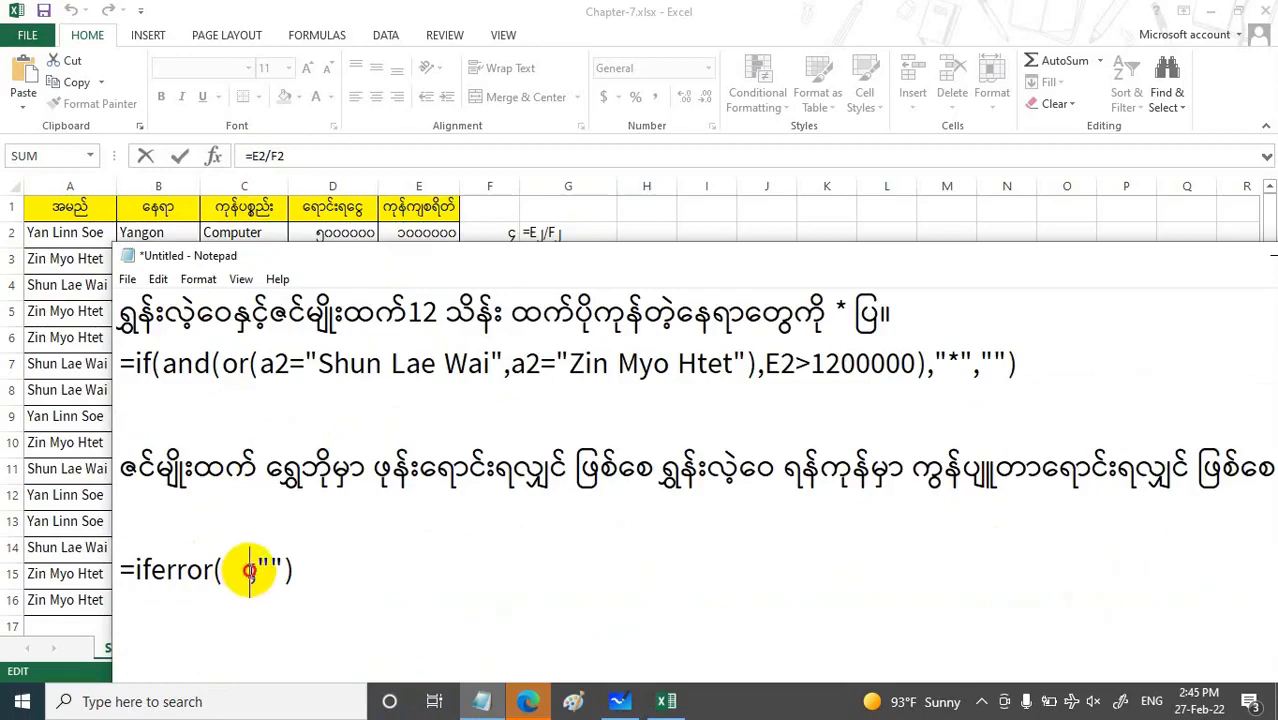
drag(248, 577, 216, 573)
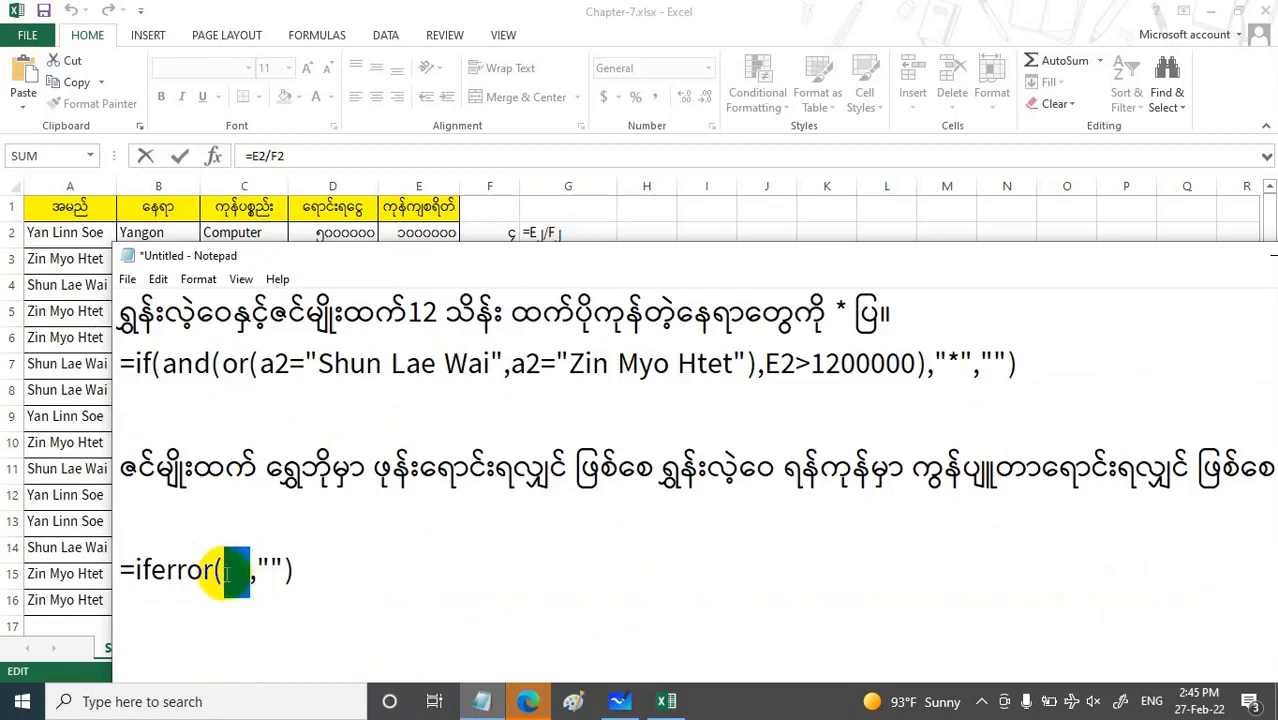
key(ctrl+v)
click(241, 580)
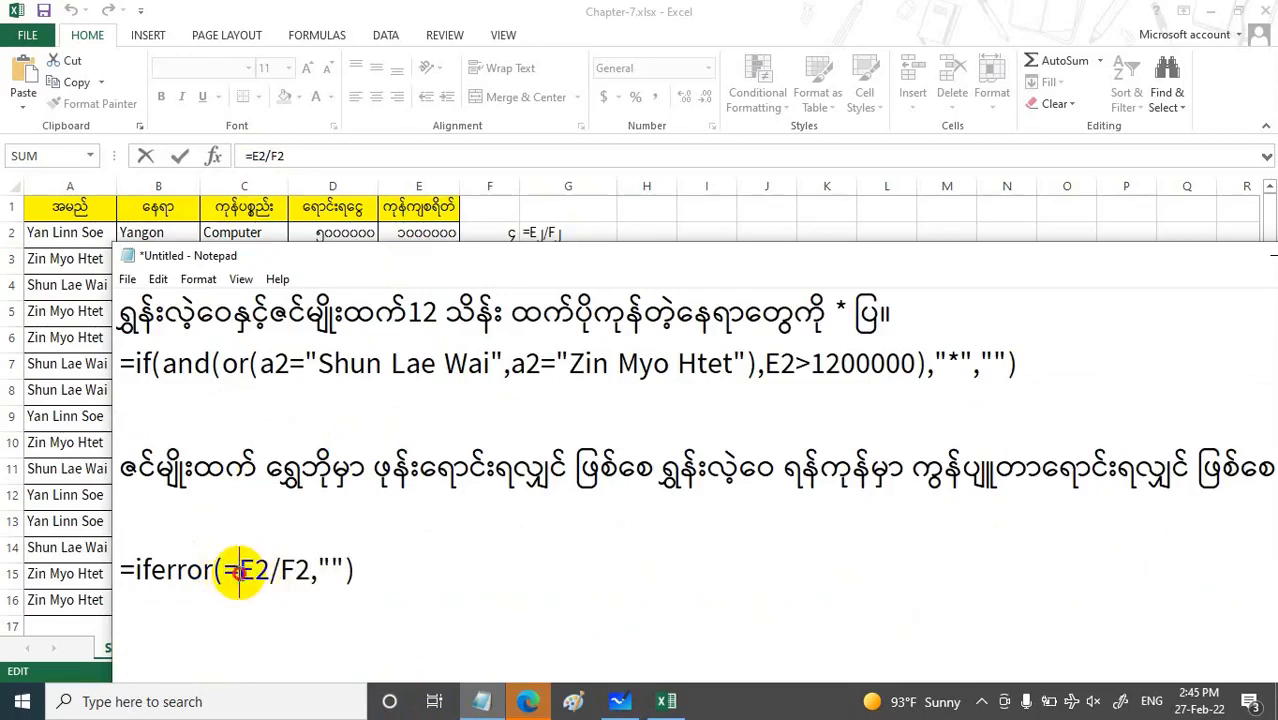
key(BackSpace)
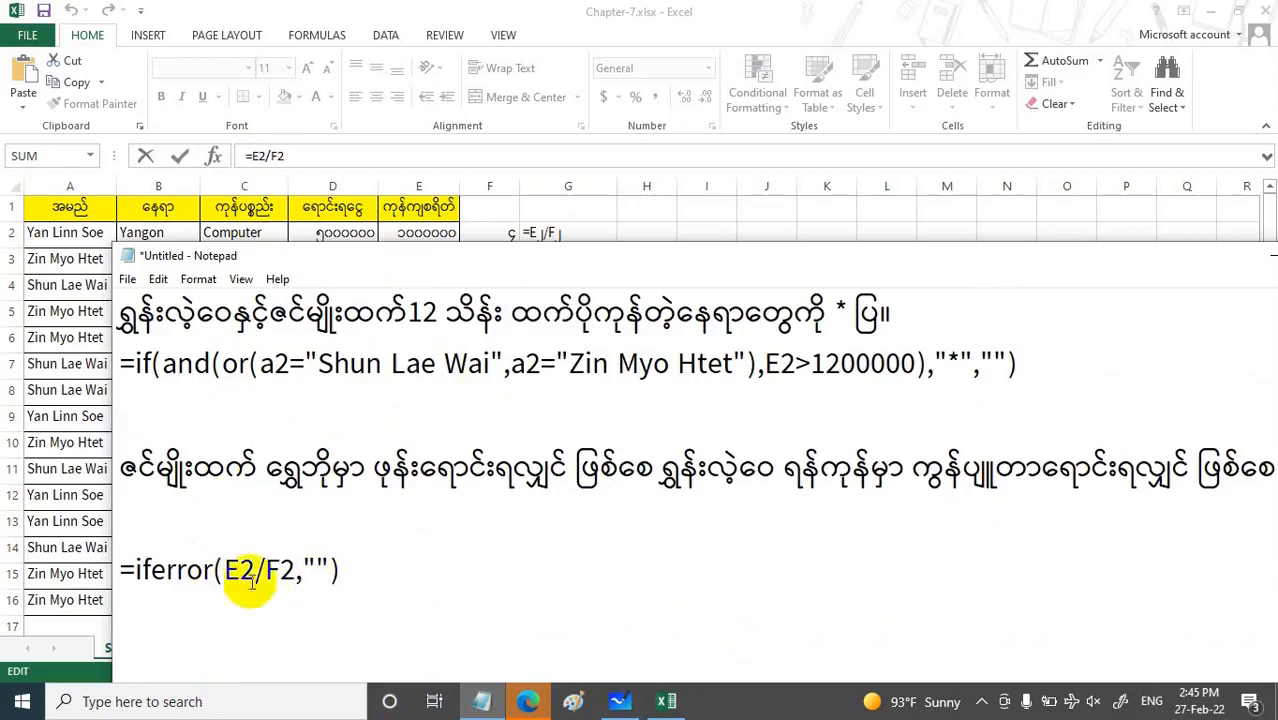
Step: Copy the formula =iferror(E2/F2,"") from the Notepad notes and enter it in cell H2 of the Excel sheet
drag(340, 570, 113, 572)
key(ctrl+c)
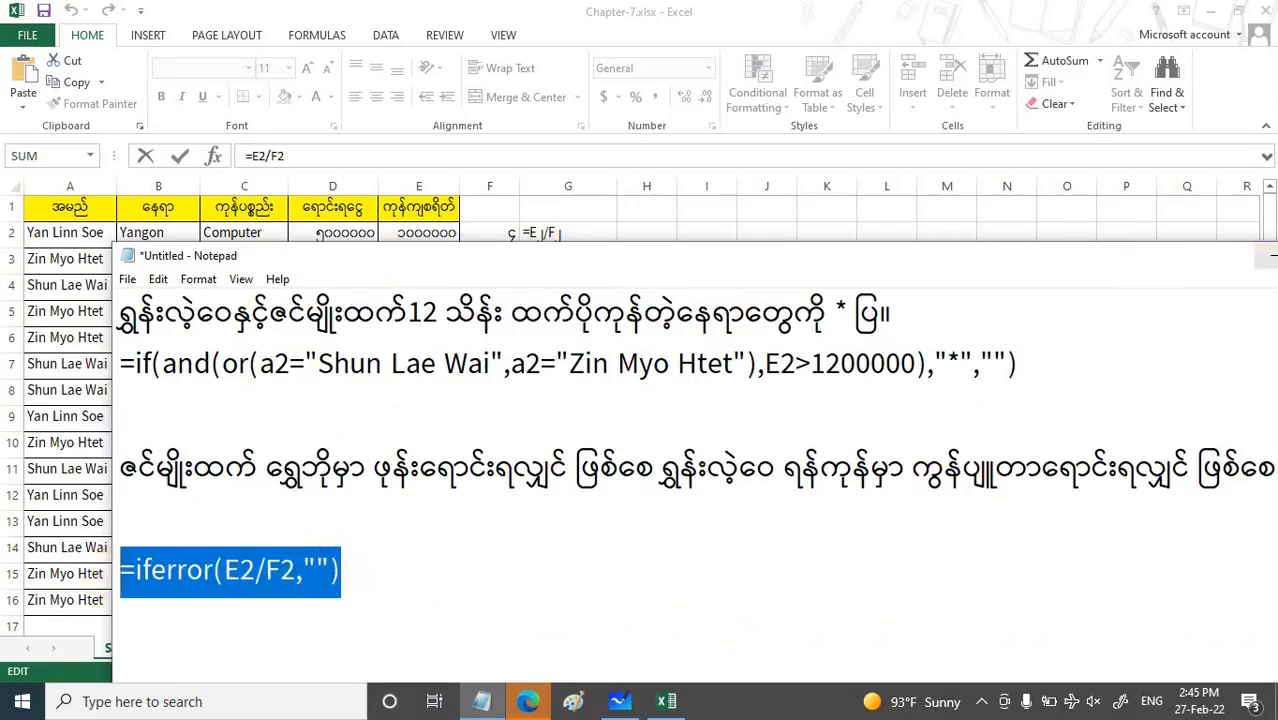
click(1268, 250)
click(662, 240)
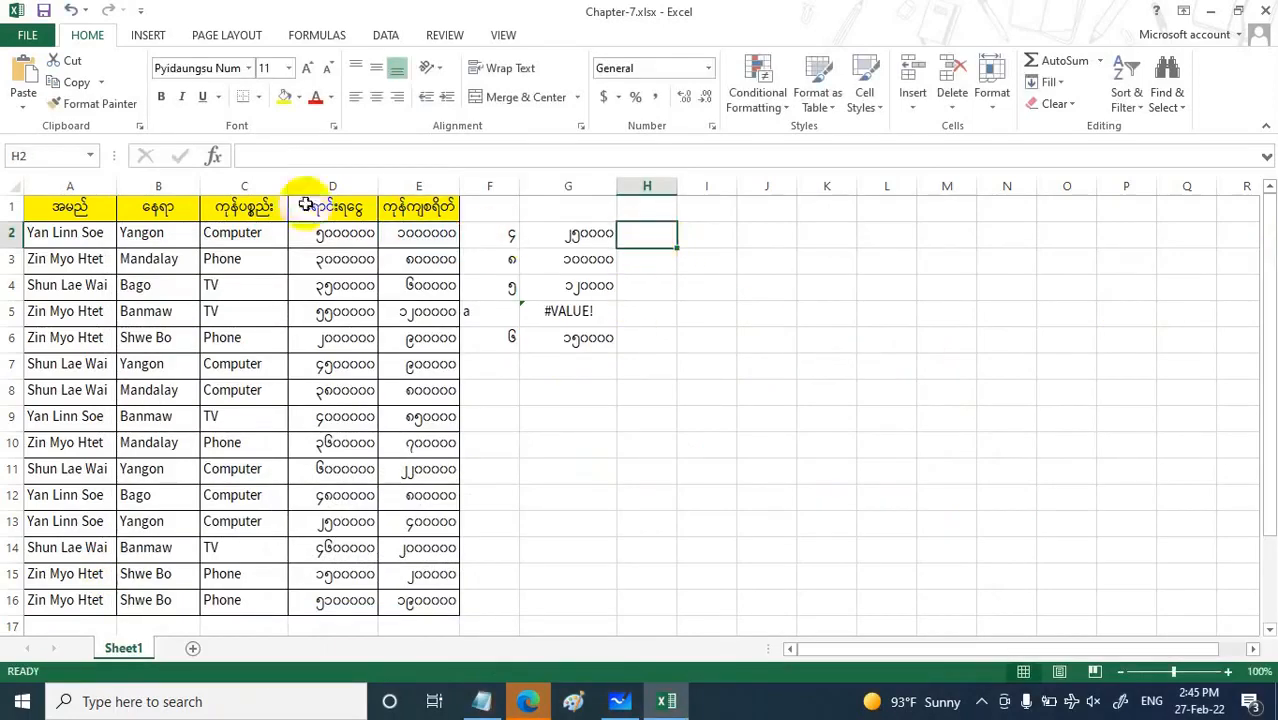
click(246, 157)
key(ctrl+v)
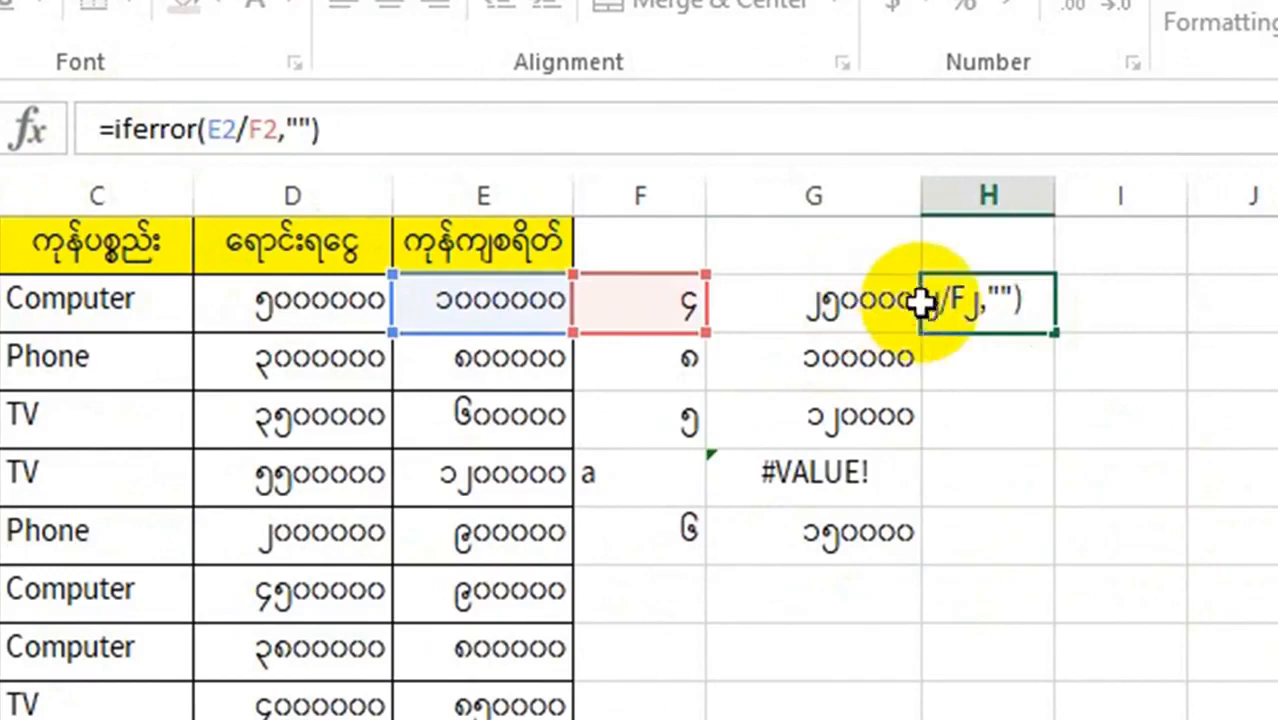
key(Return)
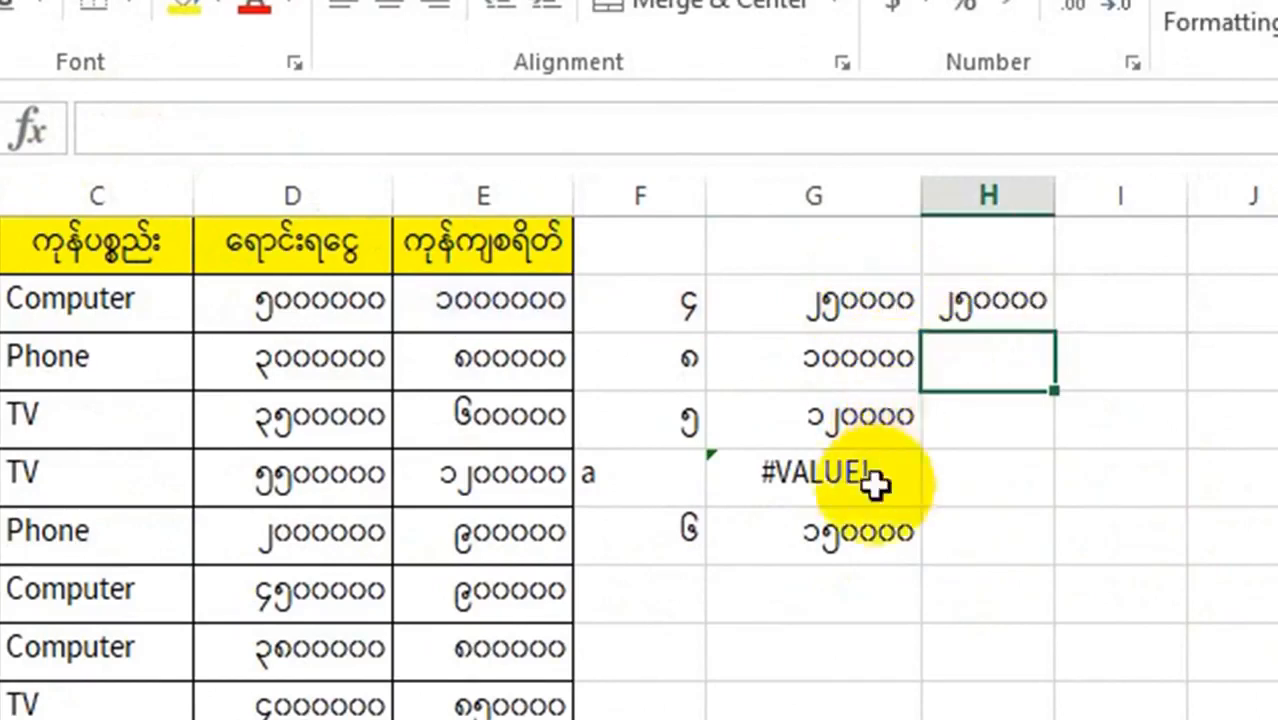
Step: Fill the IFERROR formula from H2 down through H6
click(1000, 313)
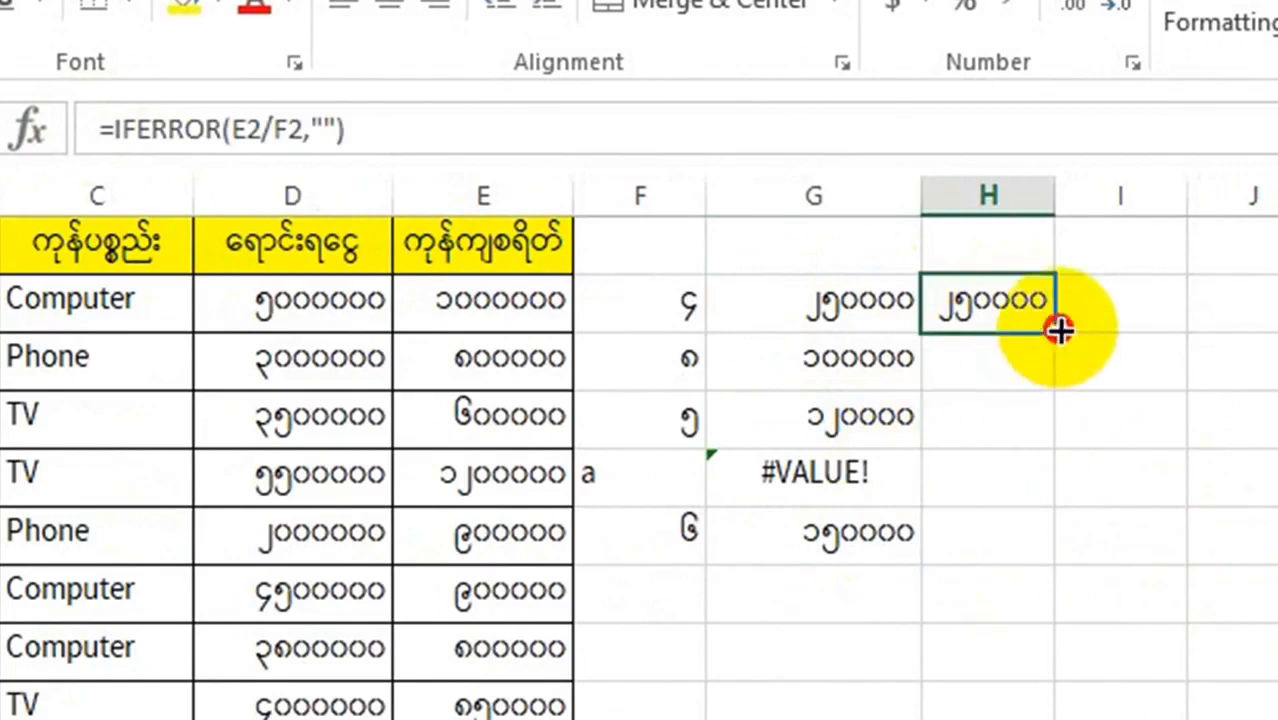
drag(1054, 331, 1055, 556)
click(988, 668)
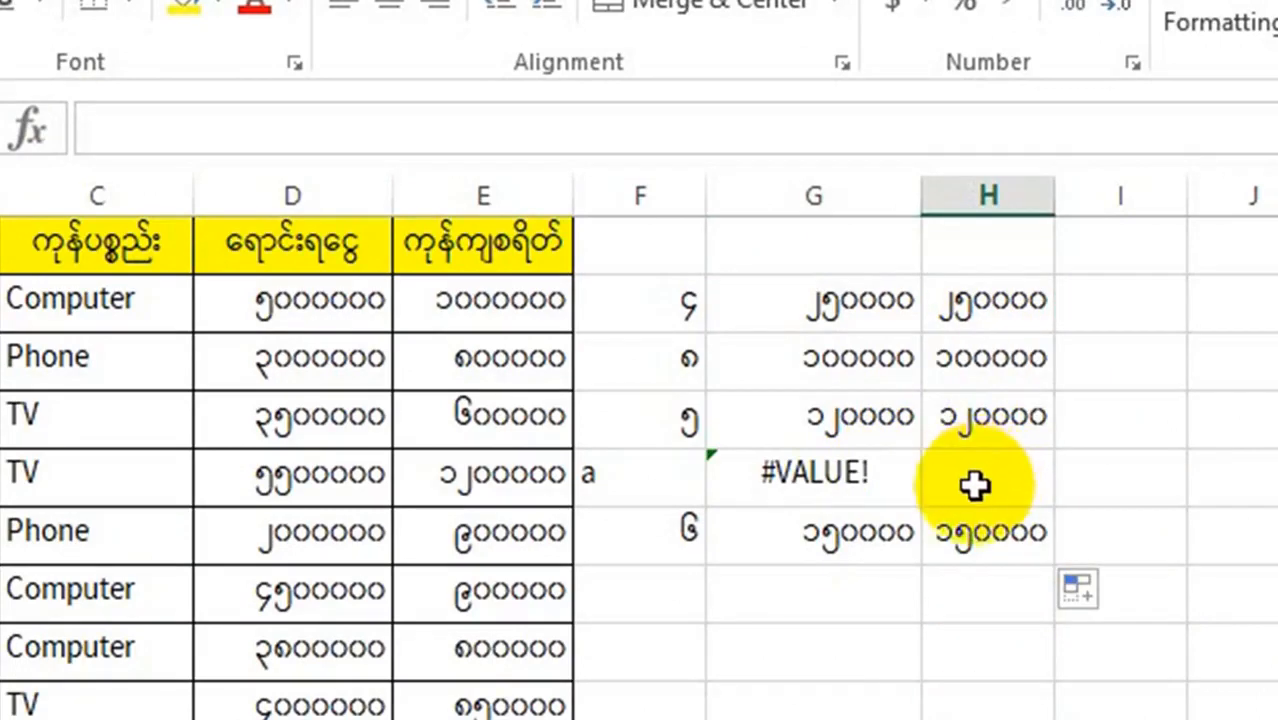
Step: Compare the plain division formula in G2 with the IFERROR formula in H2, including its error argument
click(850, 318)
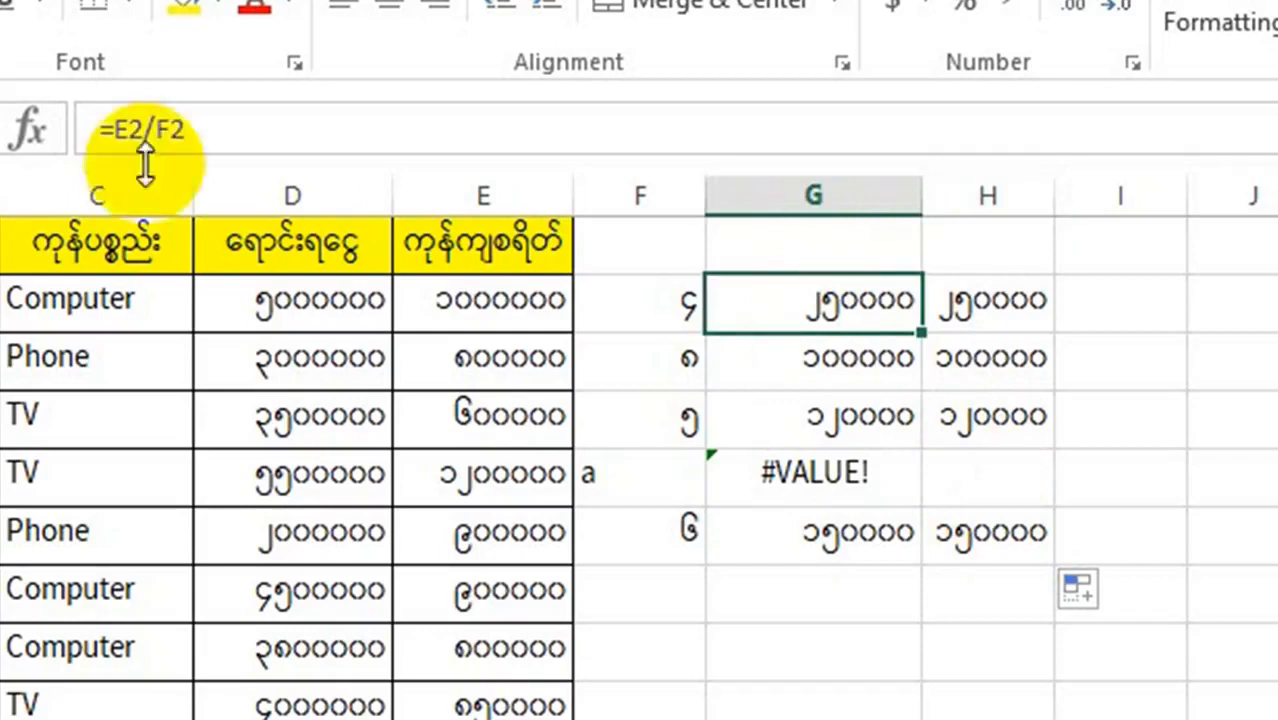
click(970, 296)
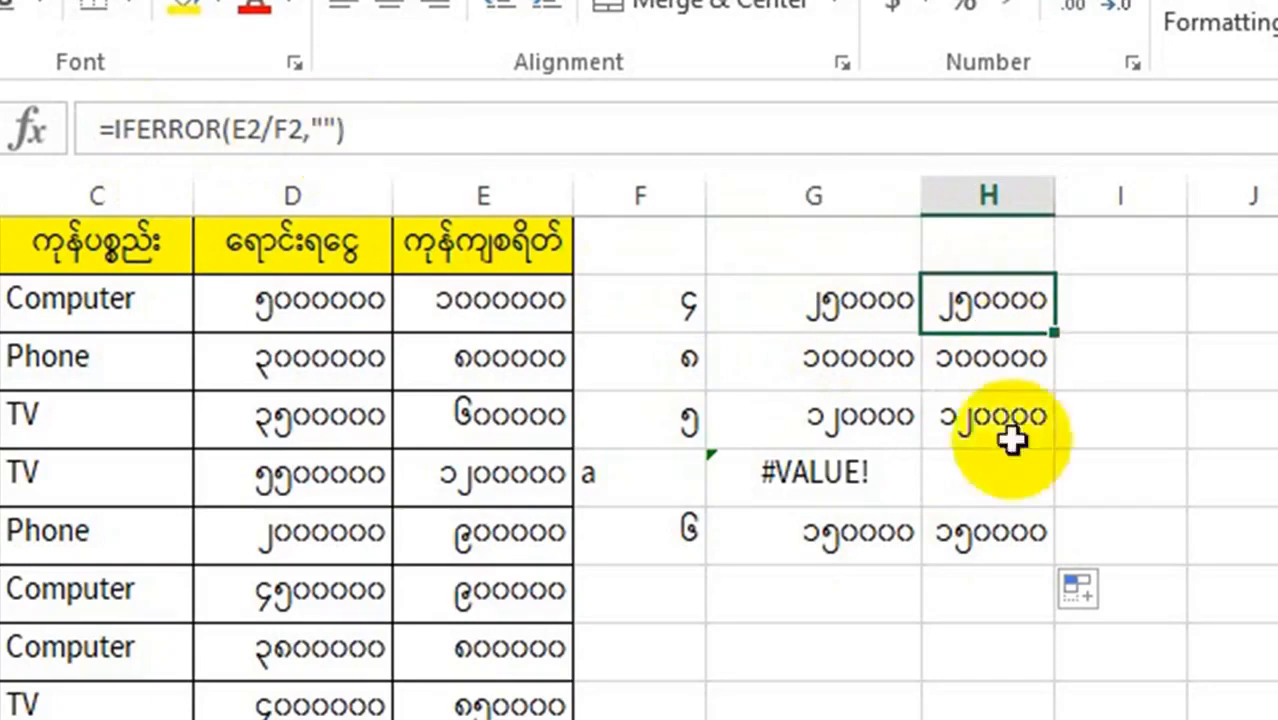
click(335, 130)
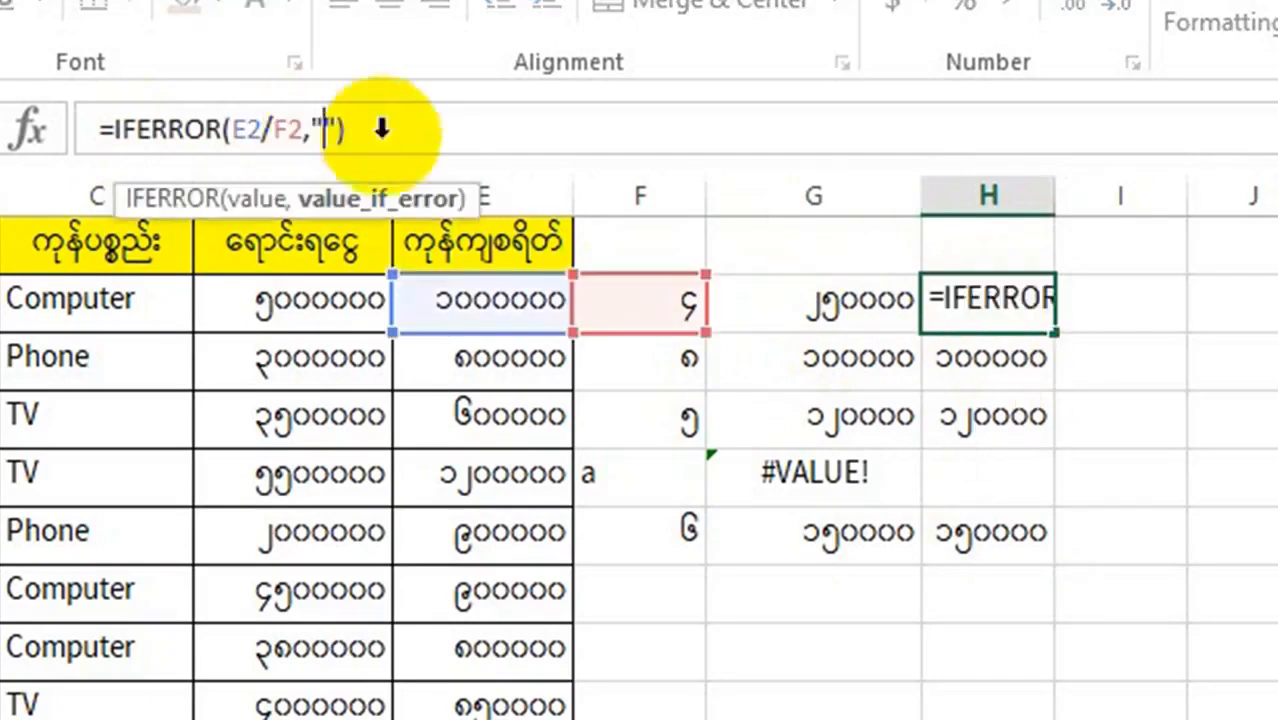
Step: In cell I2, start an IFERROR formula with E2/F2 as its value argument
click(1105, 300)
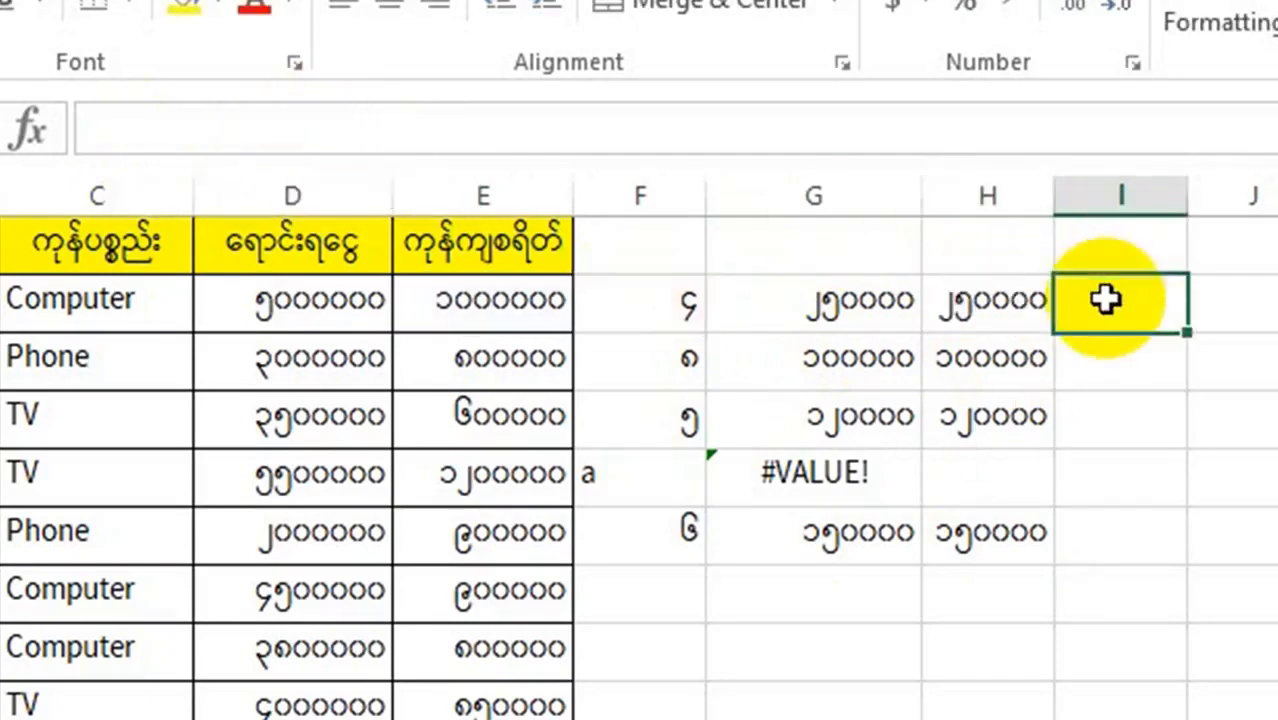
click(335, 130)
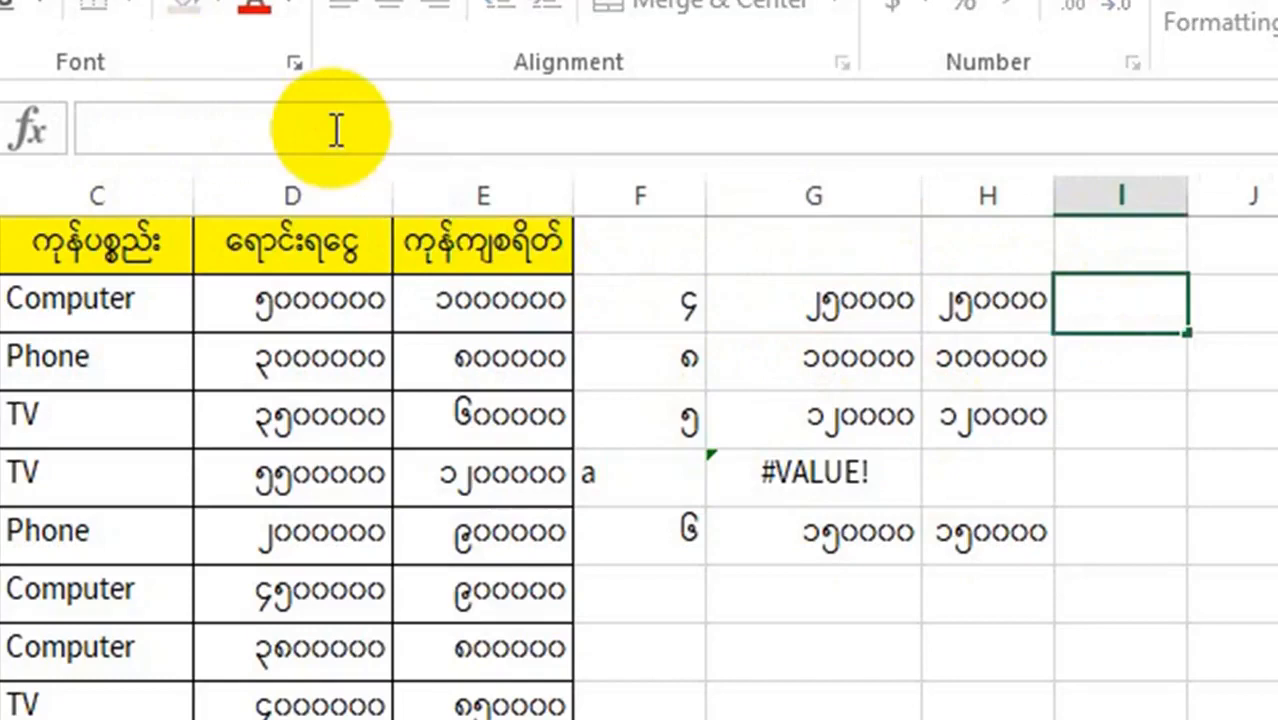
text(=if)
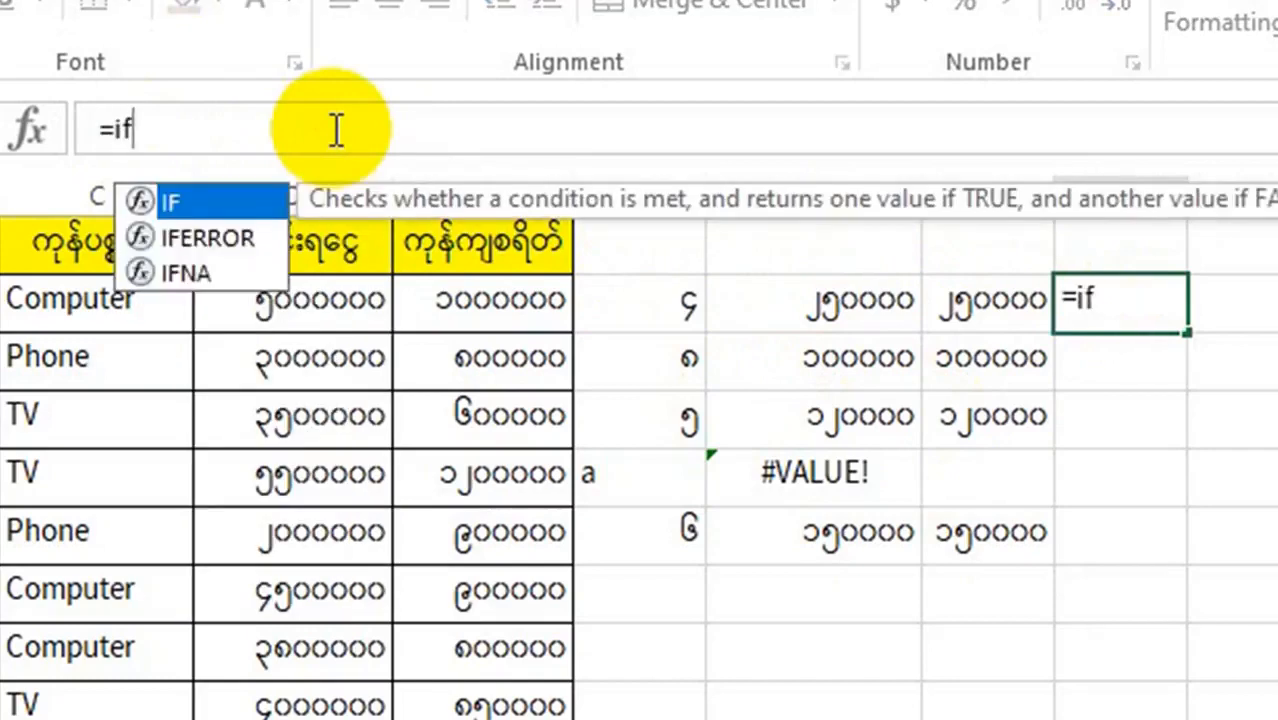
text(error)
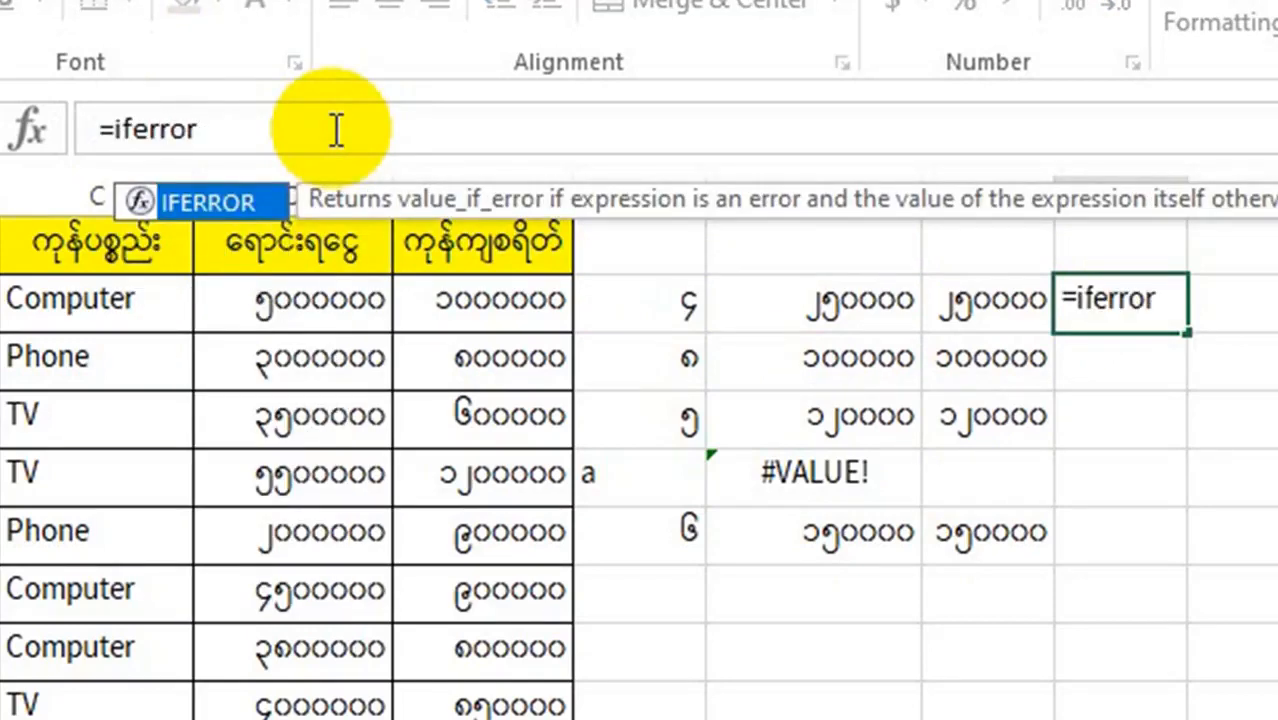
text(()
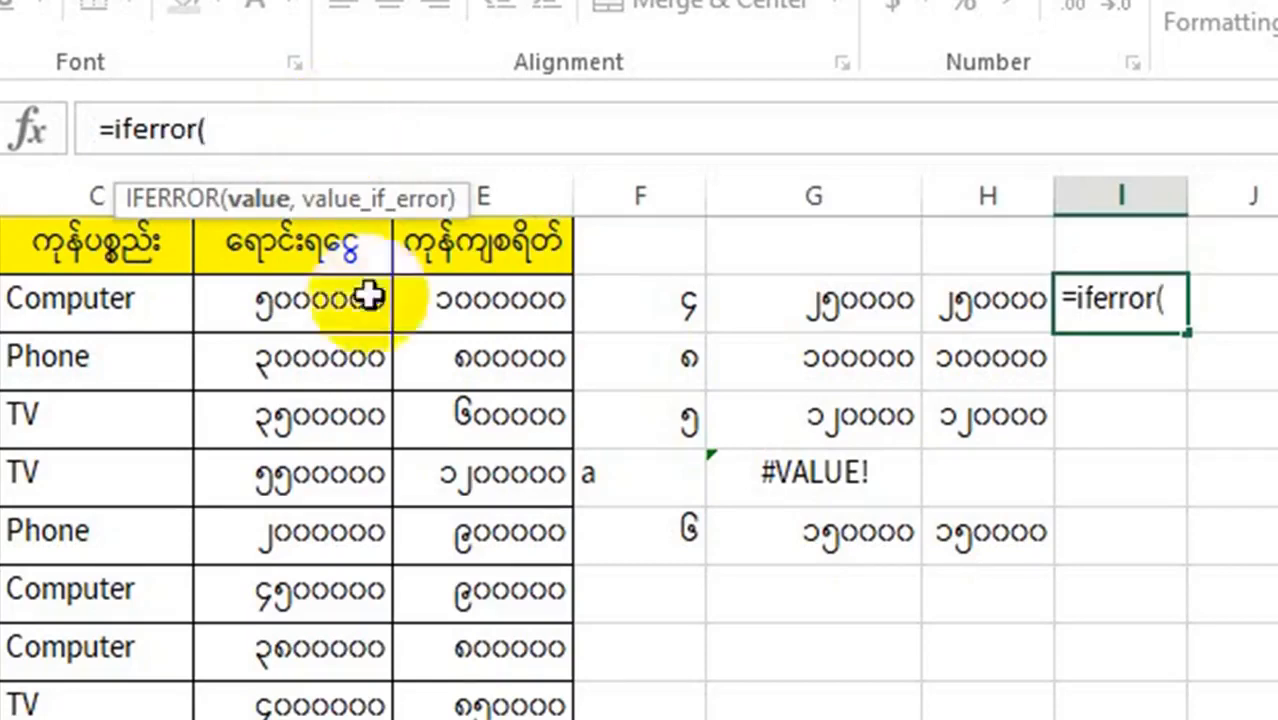
click(500, 303)
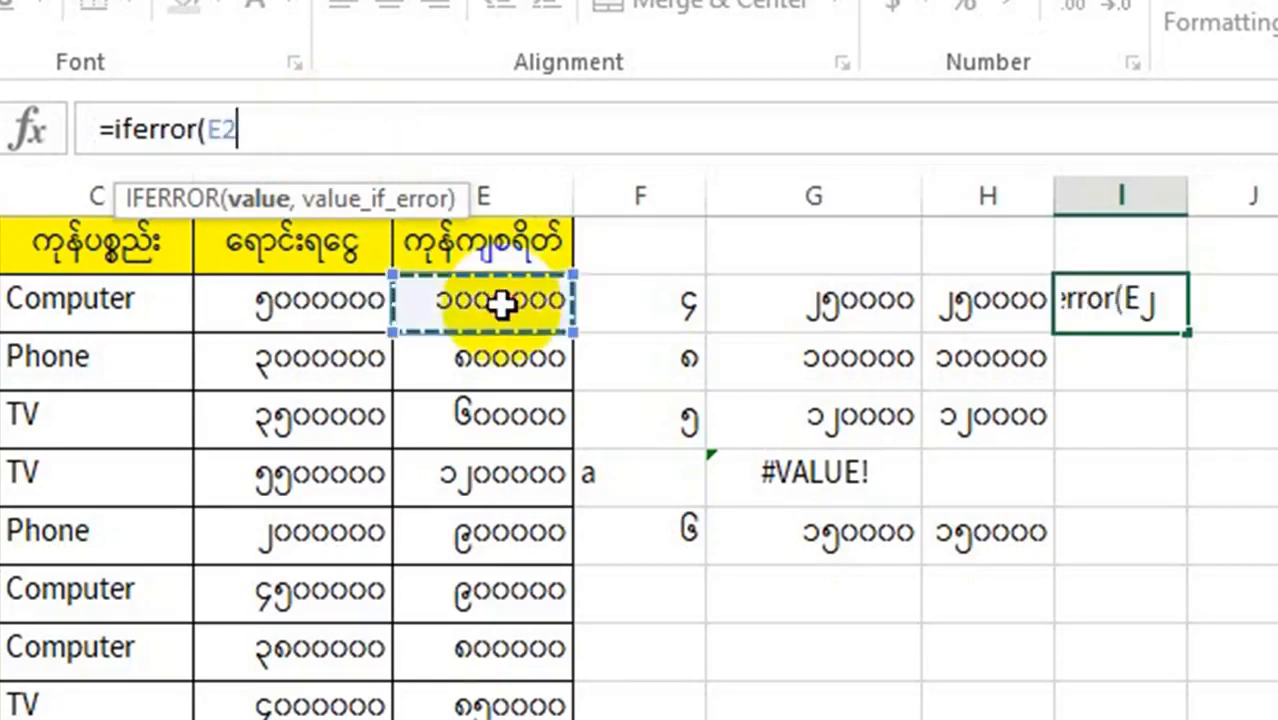
text(/)
click(655, 318)
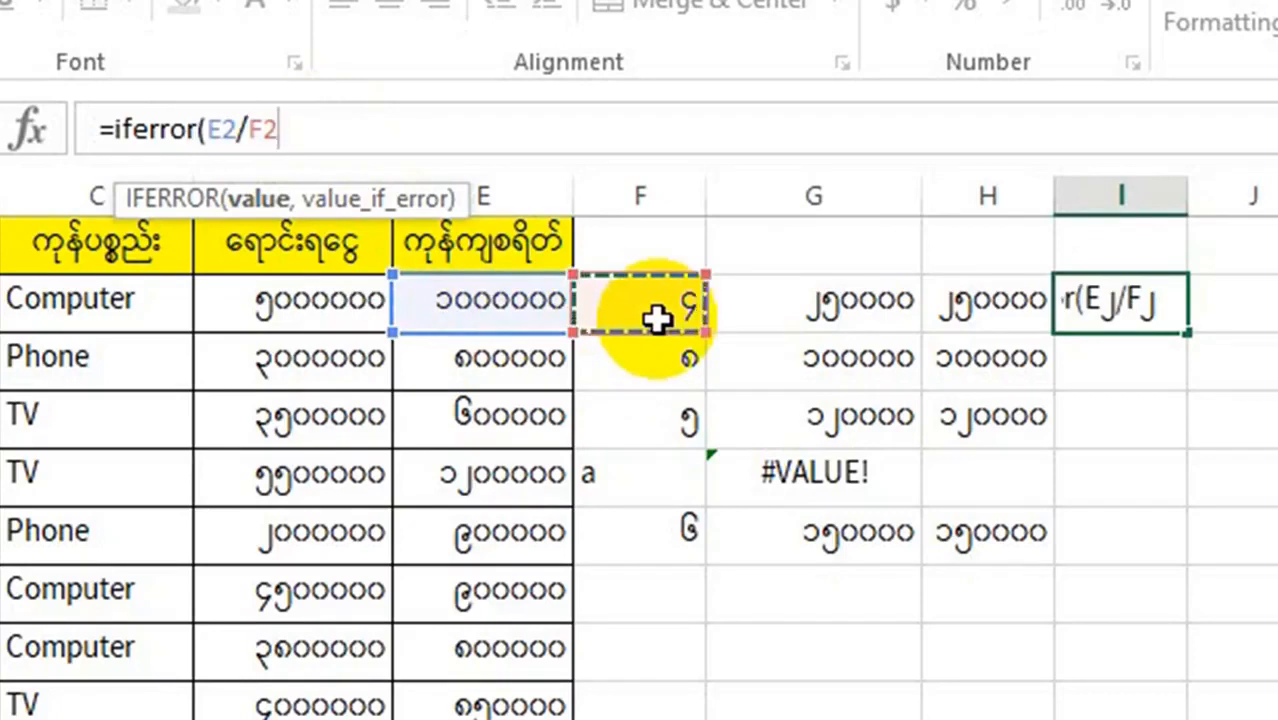
Step: Give the I2 formula the error text "မှားနေသည်။" as its second argument and close the parenthesis
text(,)
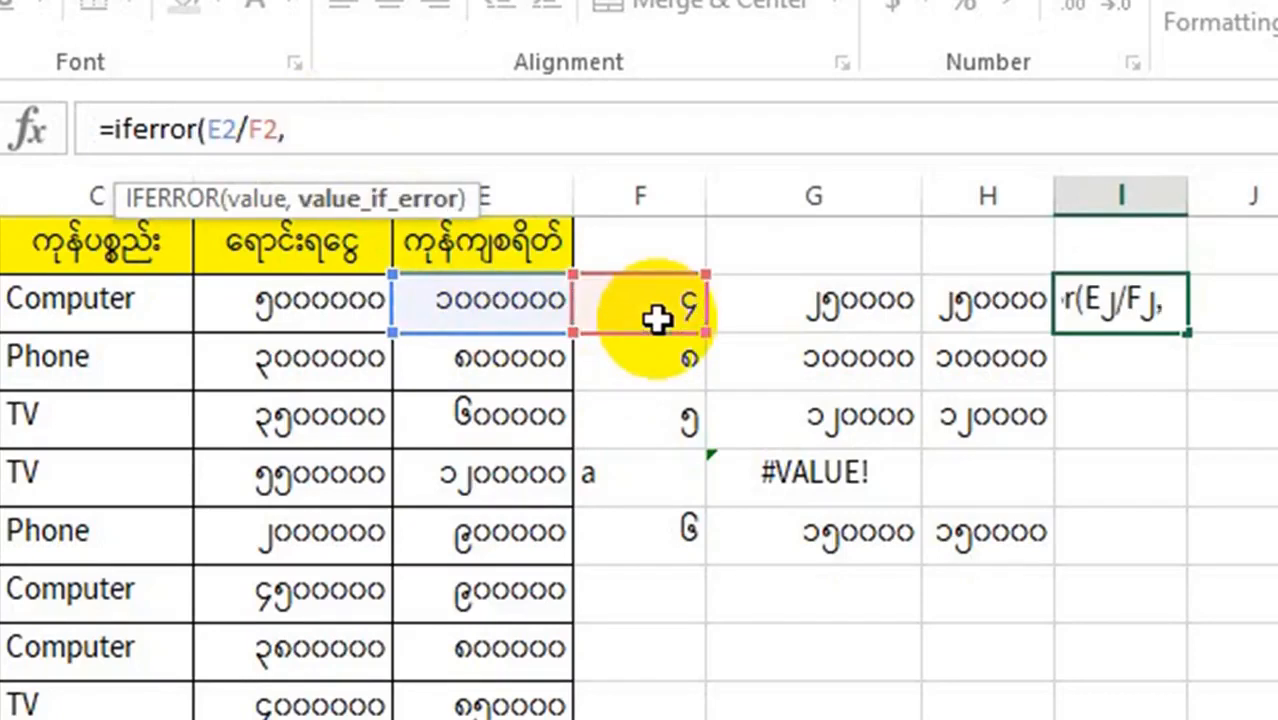
text("r)
key(BackSpace)
text(မှား)
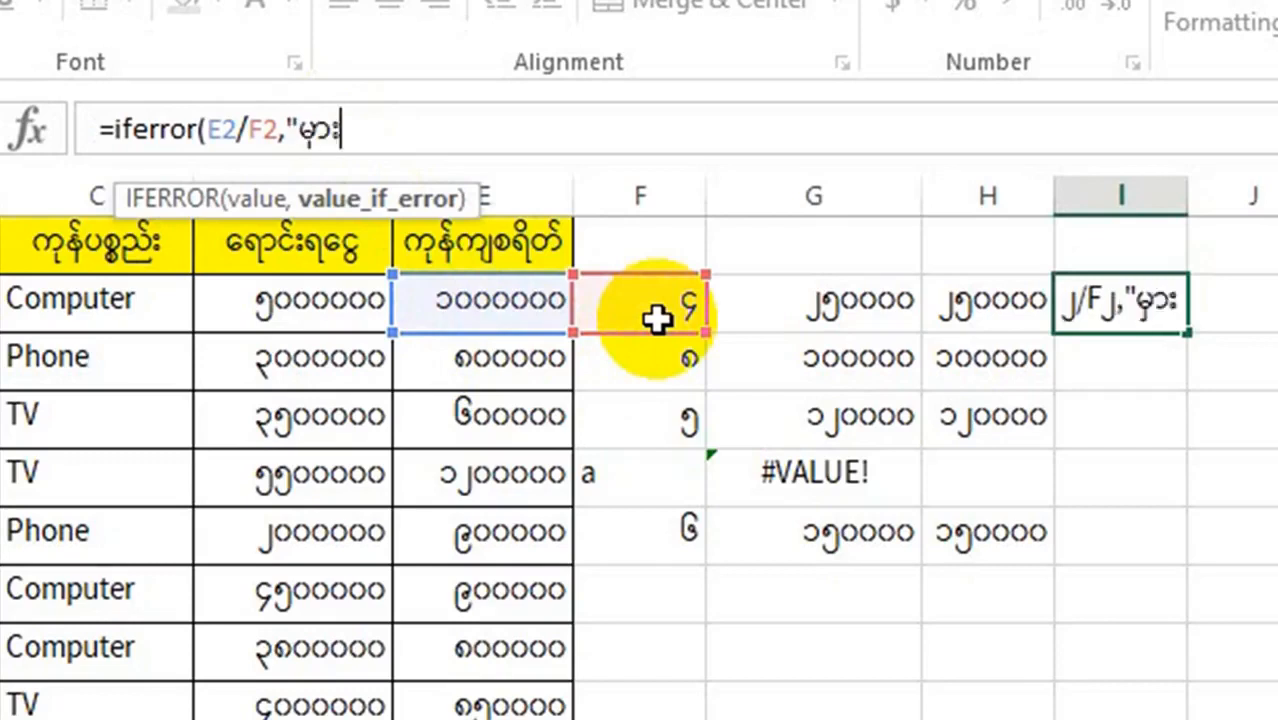
text(နေသည်။)
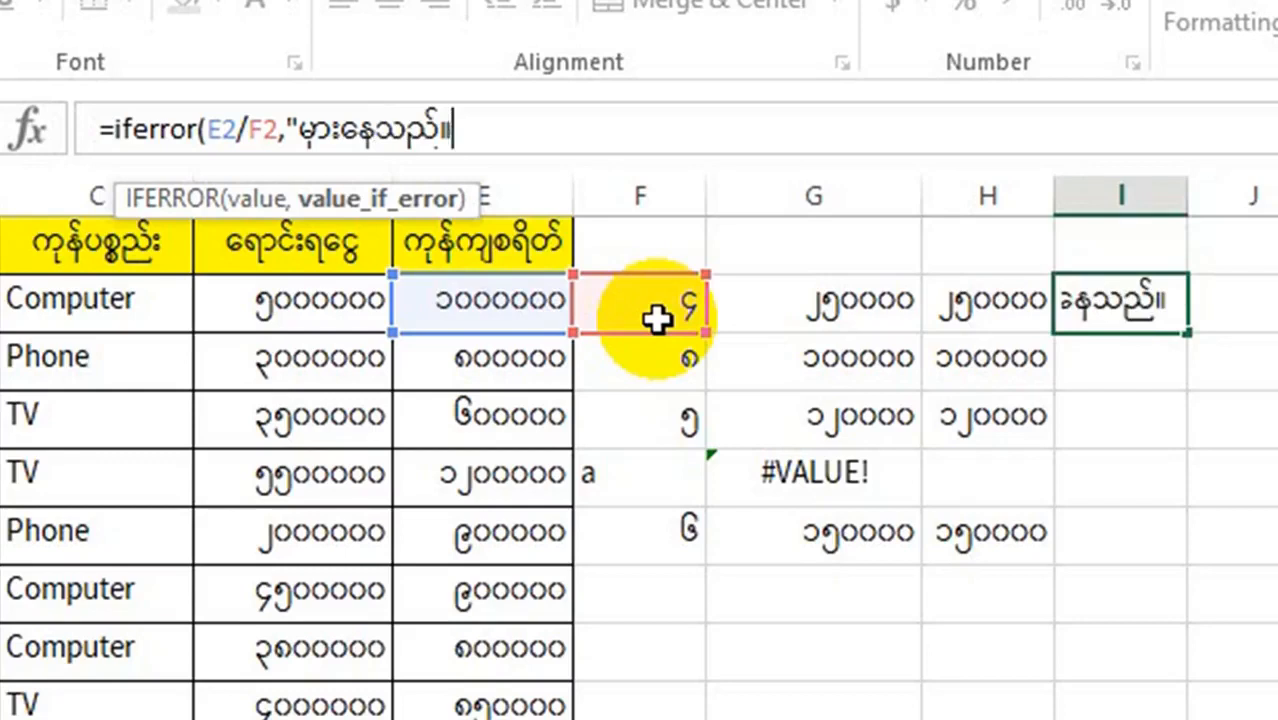
text("))
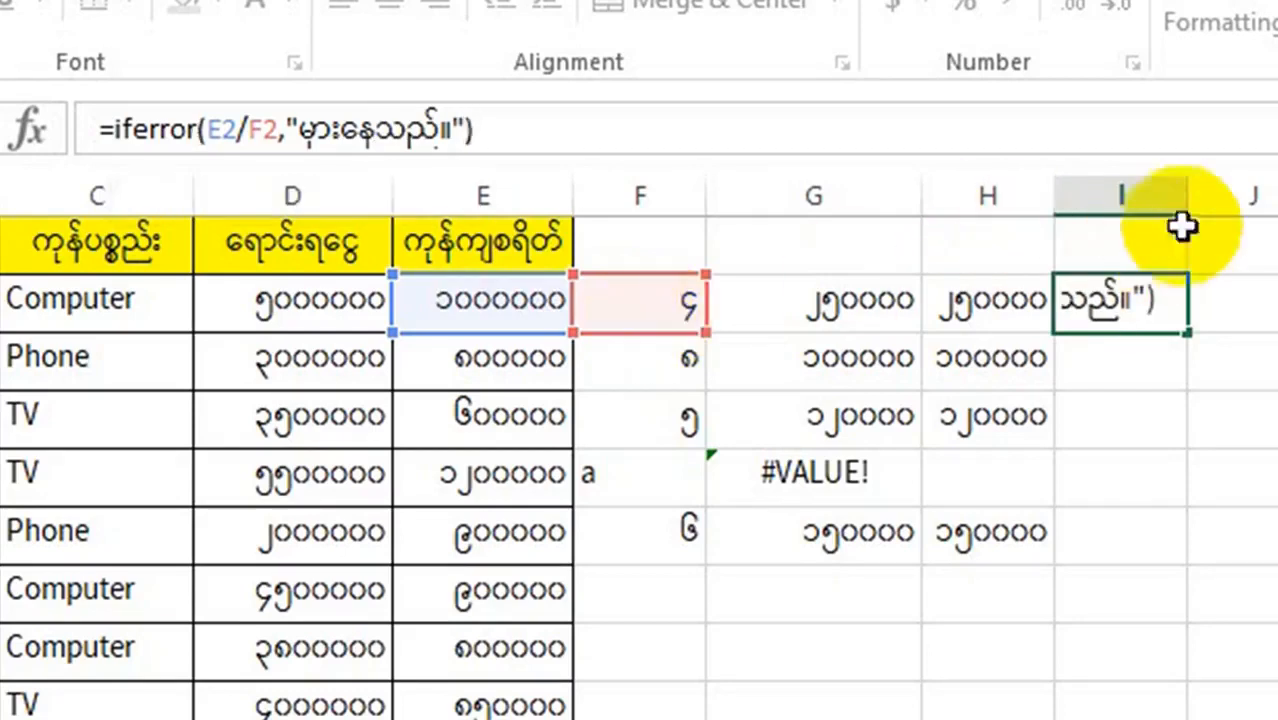
Step: Widen column I and fill the IFERROR formula from I2 down through I6
click(1181, 203)
drag(1183, 203, 1268, 200)
click(1157, 287)
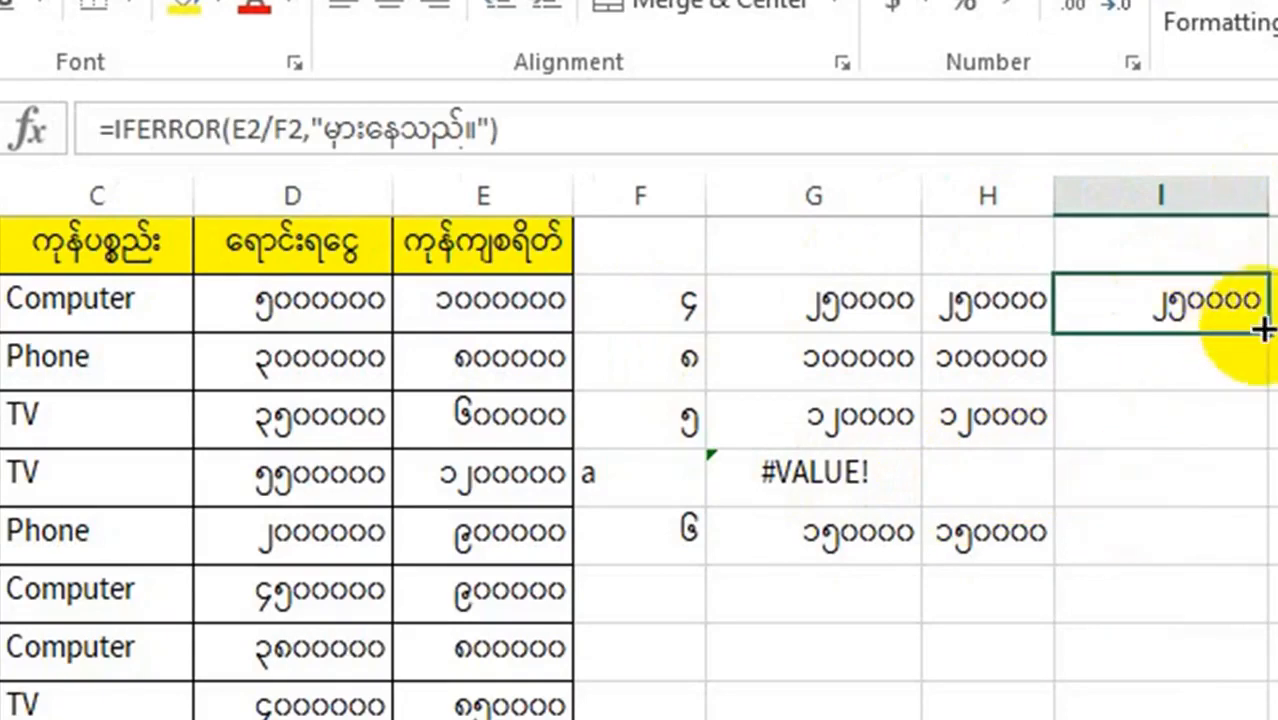
drag(1264, 331, 1255, 560)
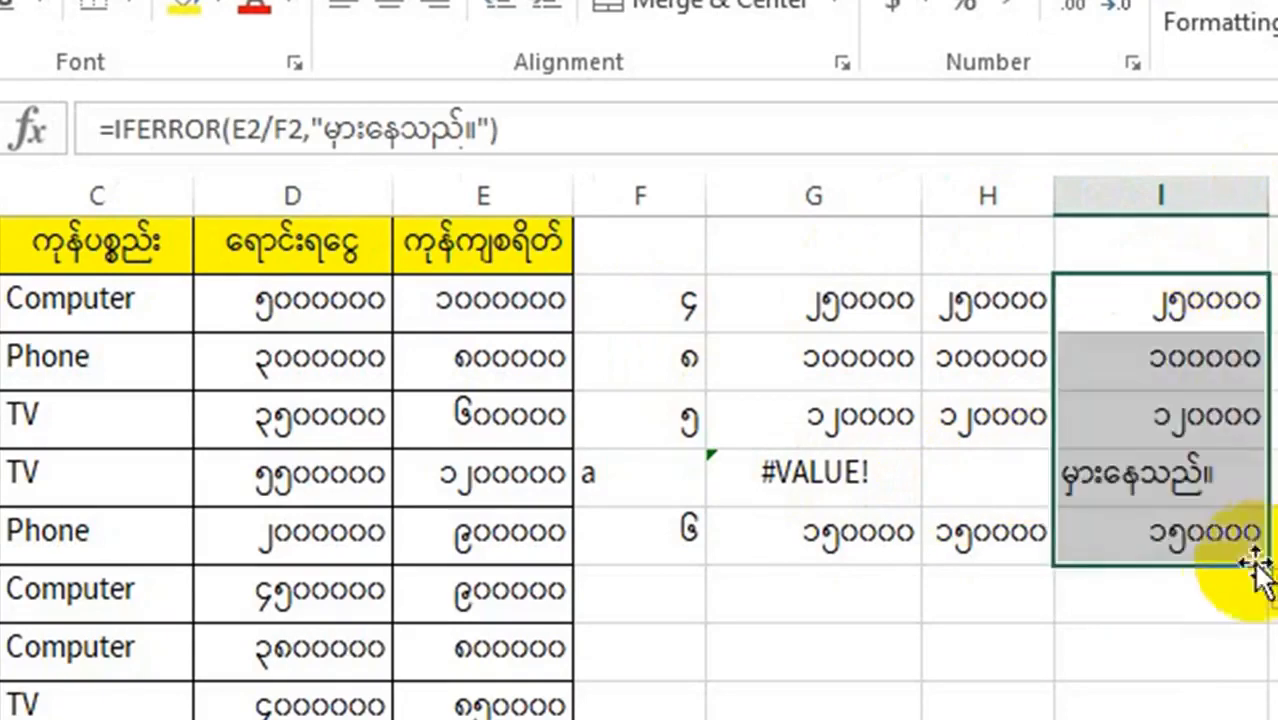
click(1173, 640)
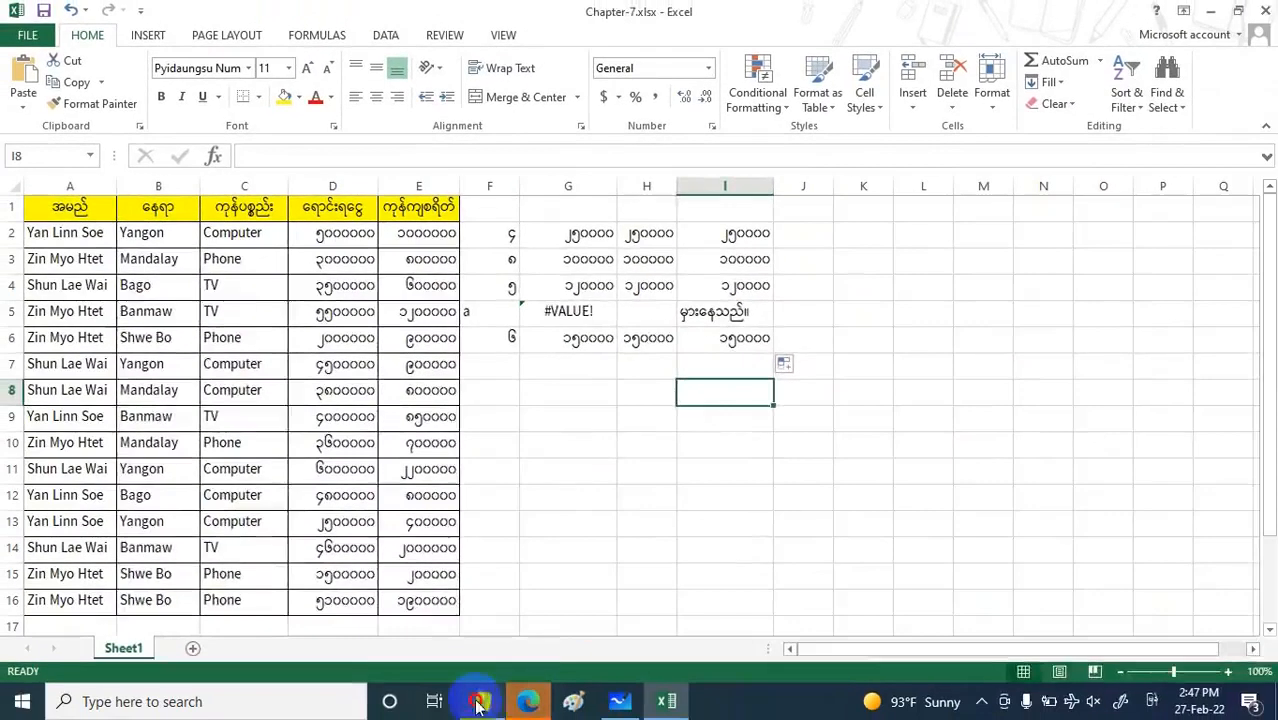
Step: Switch to the Notepad notes, deselect the IFERROR formula and move the window until the full second Burmese condition fits on screen
click(482, 701)
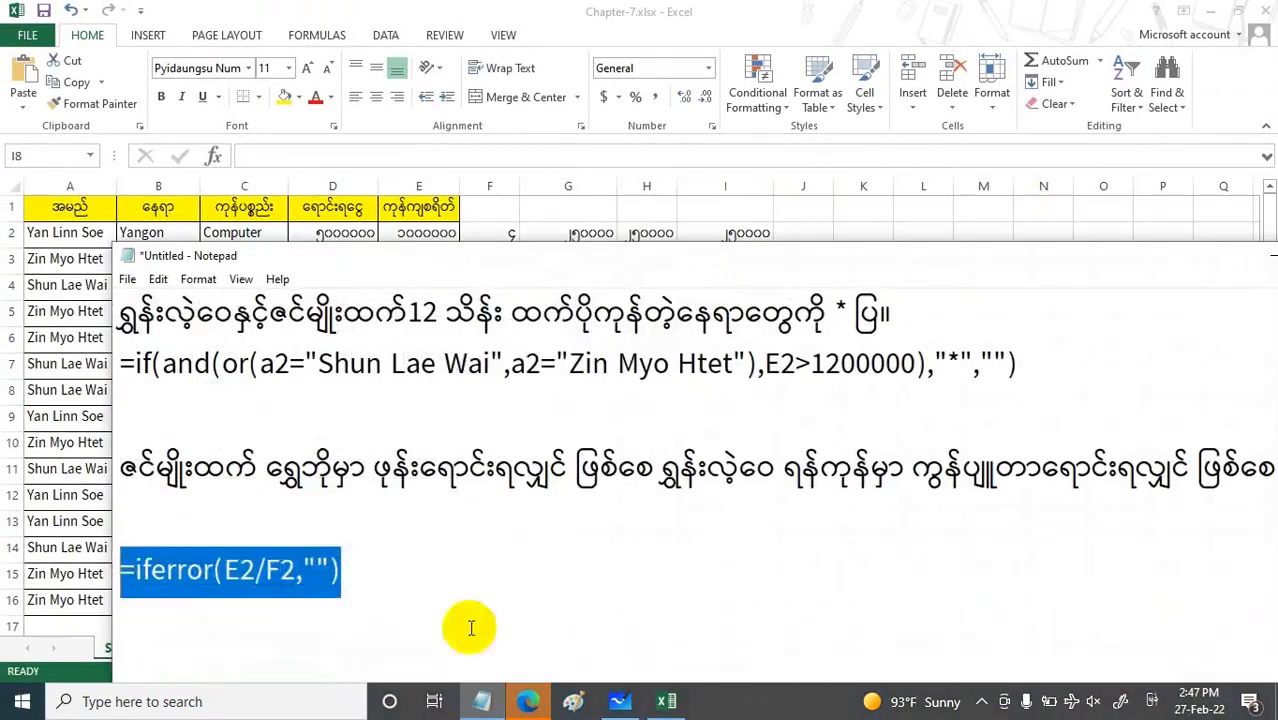
click(366, 574)
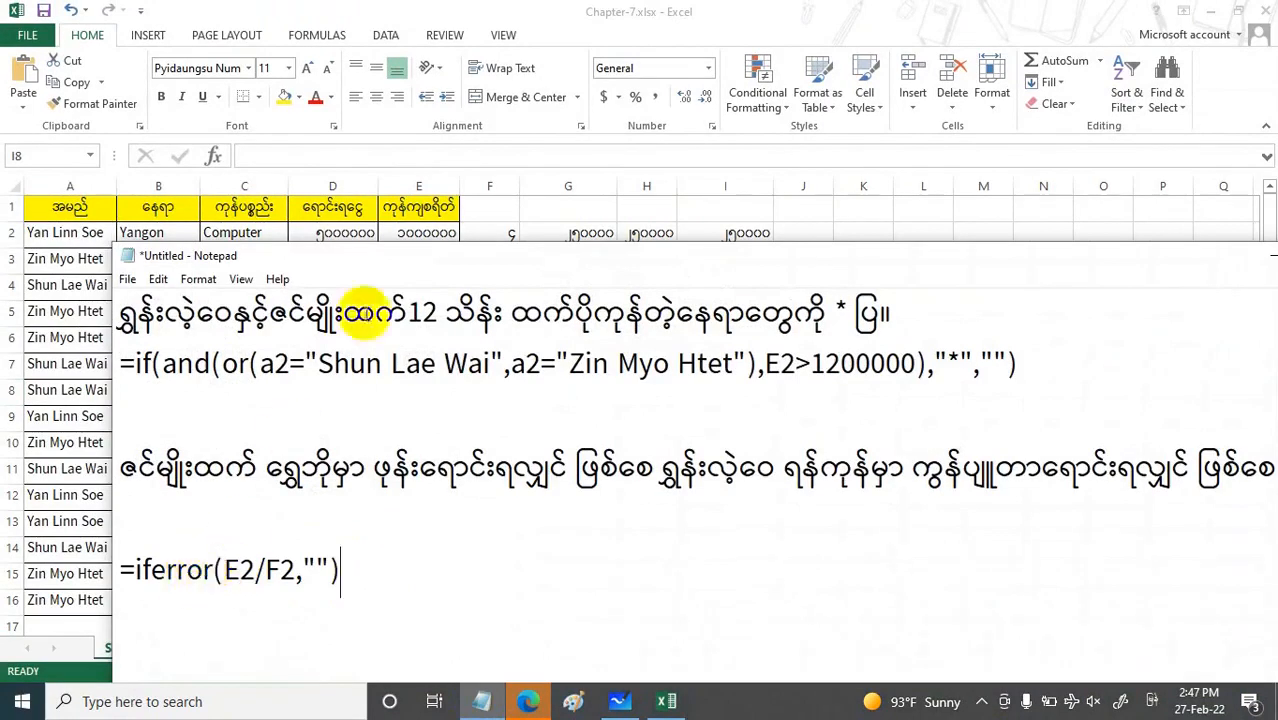
drag(457, 264, 395, 228)
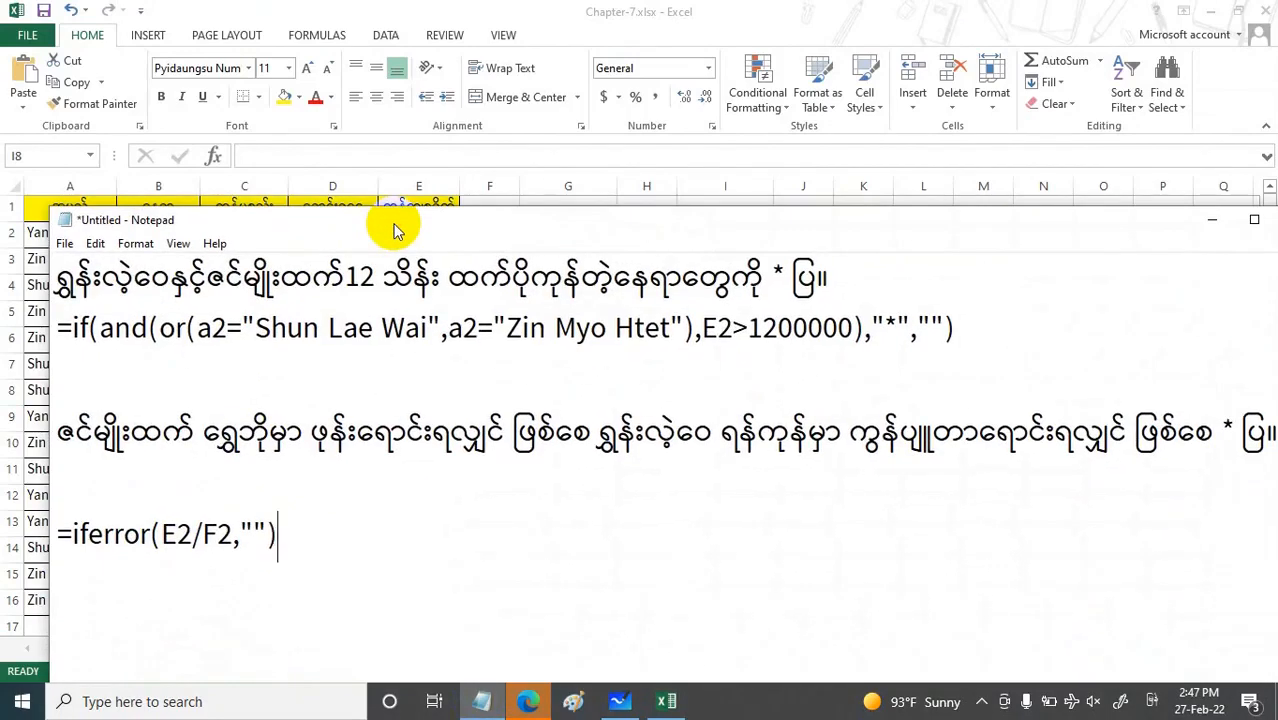